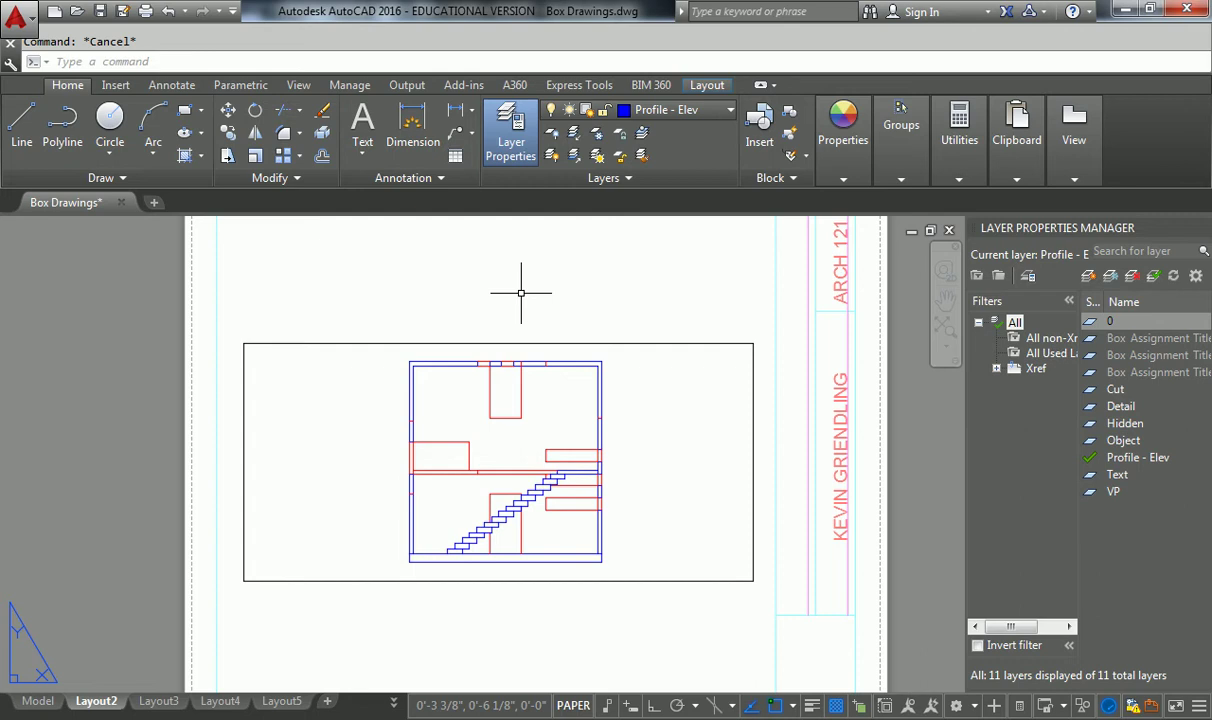
# Step: Resize the stair section's viewport on Layout2 by stretching its right-hand corners so the frame becomes taller below the drawing
pyautogui.moveTo(677, 416); pyautogui.dragTo(645, 412, button='middle')
pyautogui.click(400, 344)
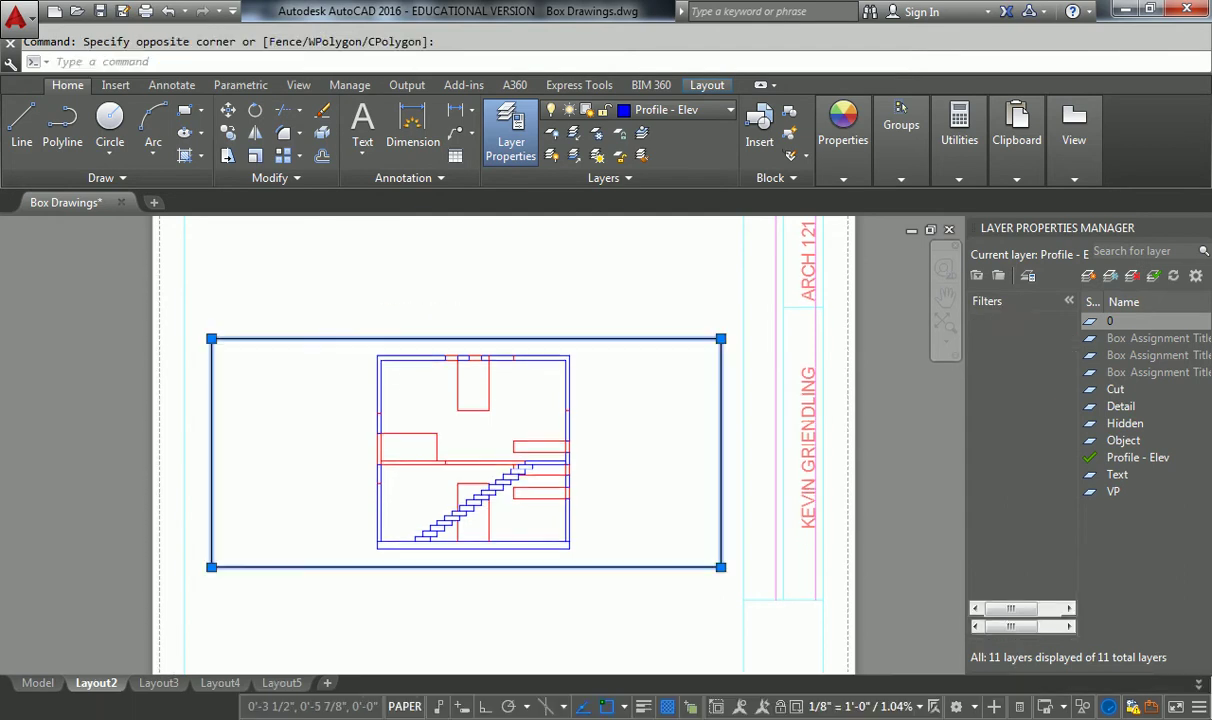
pyautogui.scroll(-3, 481, 306)
pyautogui.scroll(1, 517, 363)
pyautogui.click(519, 379)
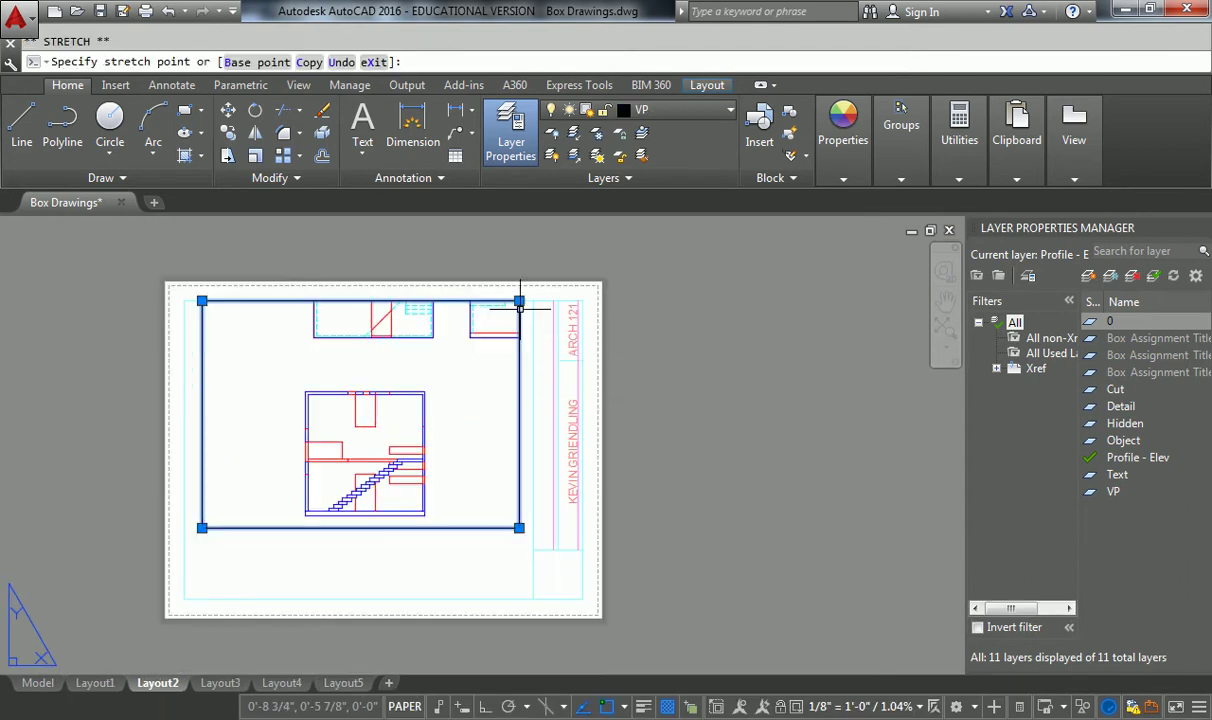
pyautogui.click(519, 304)
pyautogui.moveTo(511, 421); pyautogui.dragTo(511, 384, button='middle')
pyautogui.click(519, 303)
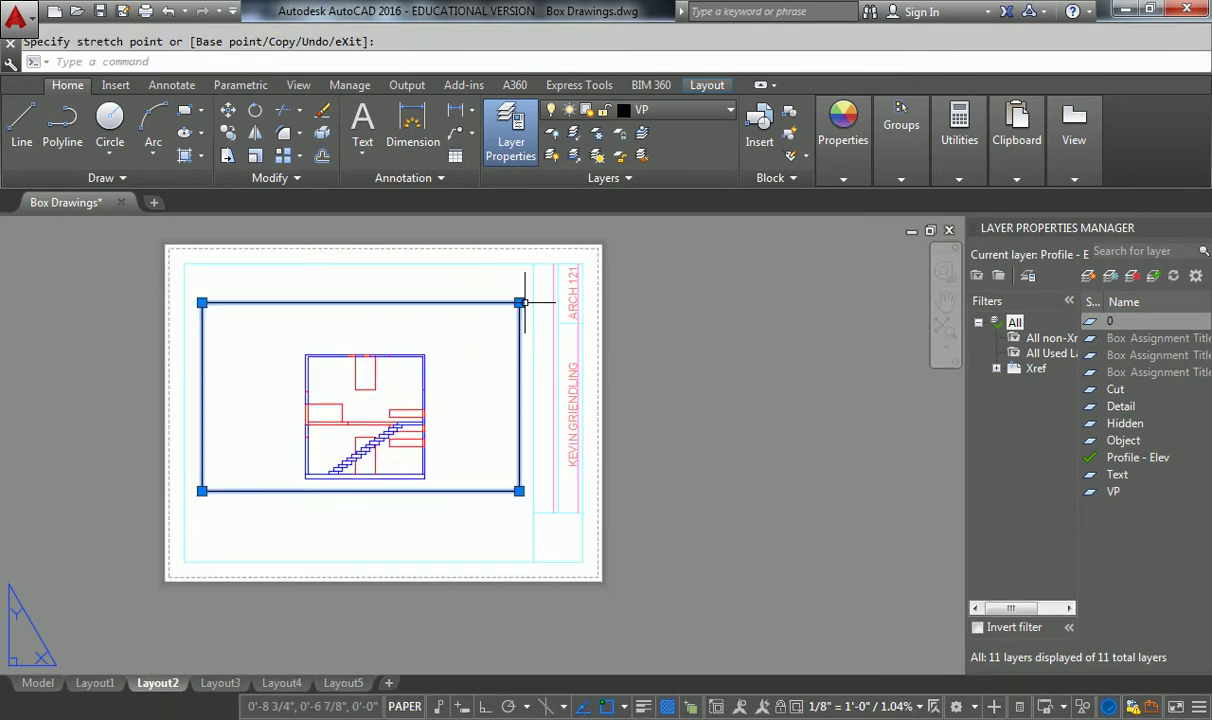
pyautogui.click(519, 491)
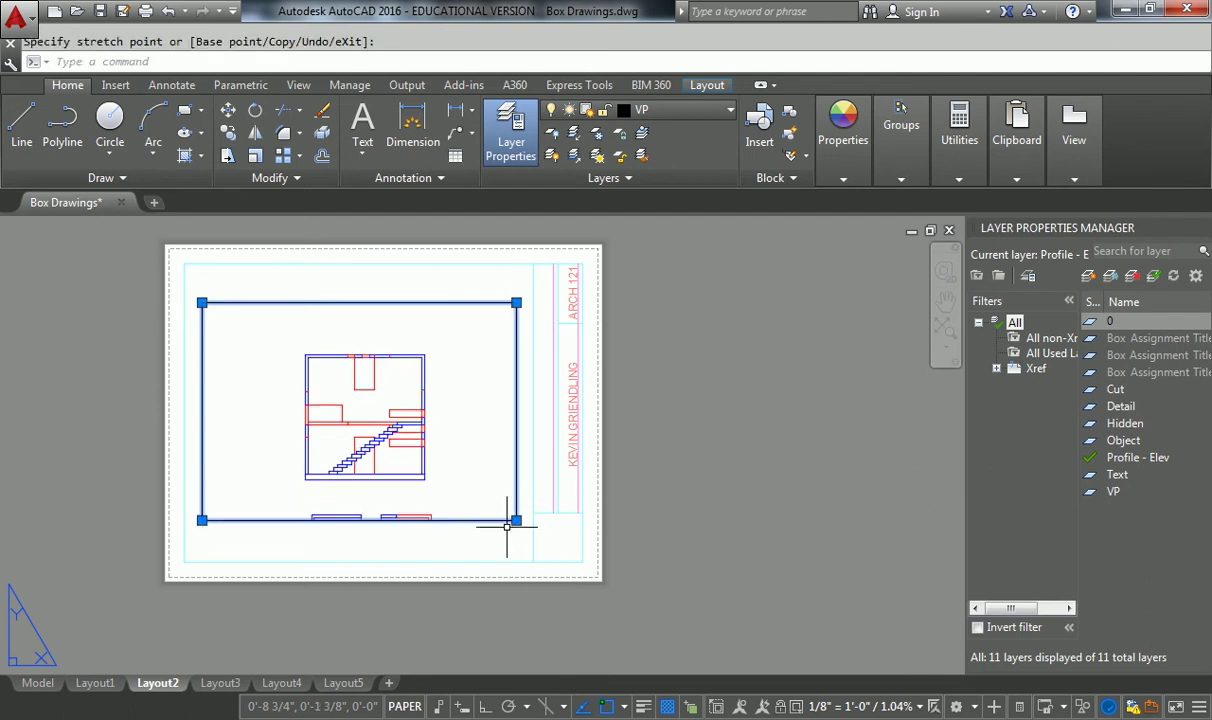
pyautogui.click(516, 507)
pyautogui.press('Escape')
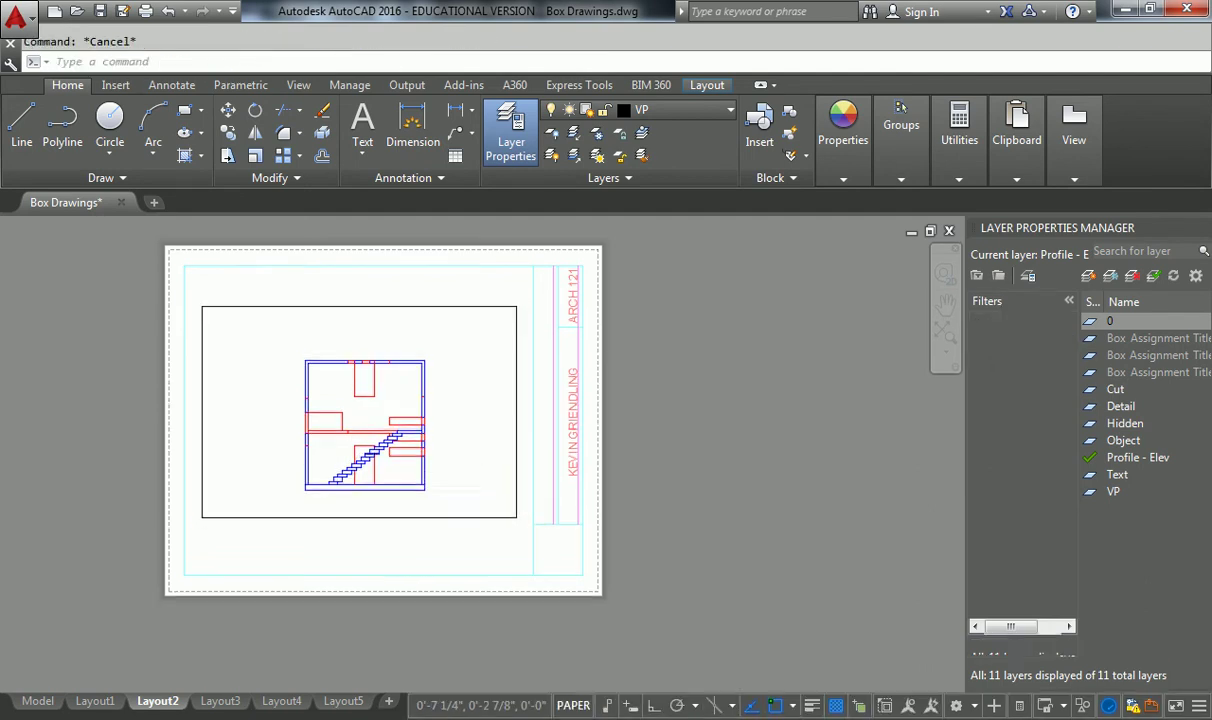
# Step: Activate model space inside the stair section's viewport on Layout2
pyautogui.moveTo(404, 413); pyautogui.dragTo(440, 425, button='middle')
pyautogui.scroll(2, 390, 399)
pyautogui.scroll(-1, 390, 400)
pyautogui.click(437, 419)
pyautogui.doubleClick(354, 411)
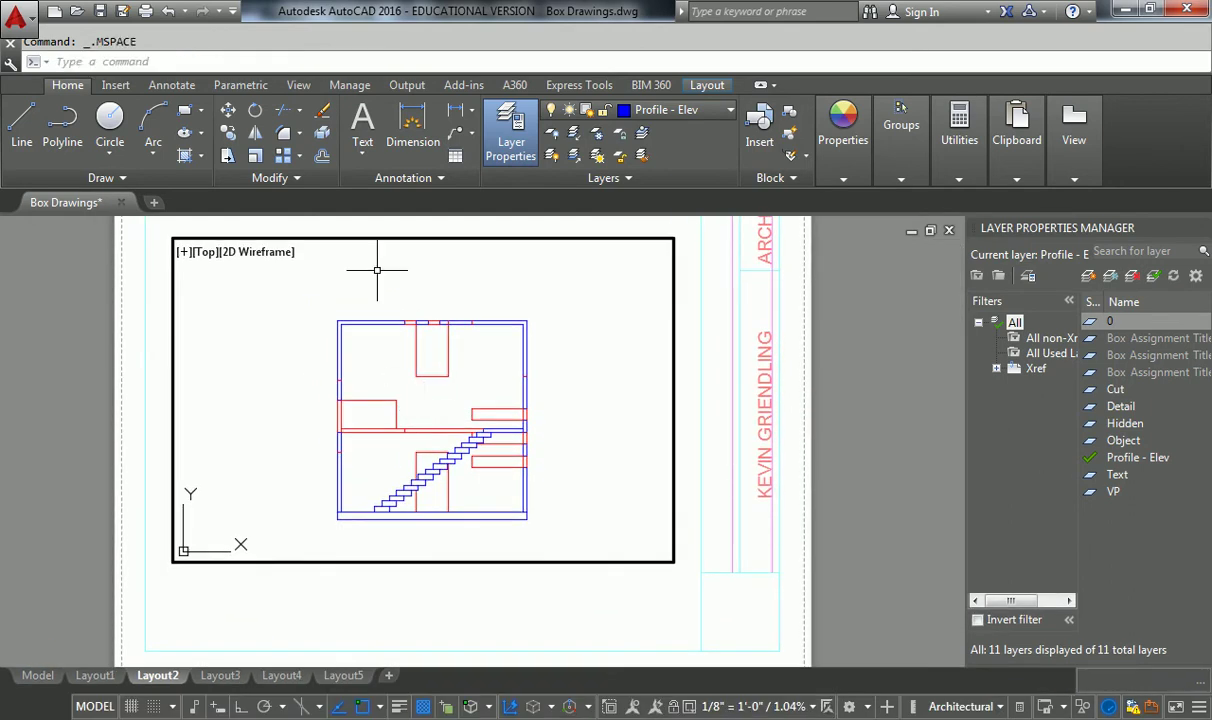
# Step: Examine the section, elevation and plan drawings in full model space
pyautogui.click(38, 675)
pyautogui.scroll(-6, 387, 455)
pyautogui.moveTo(387, 455); pyautogui.dragTo(265, 445, button='middle')
pyautogui.scroll(5, 400, 392)
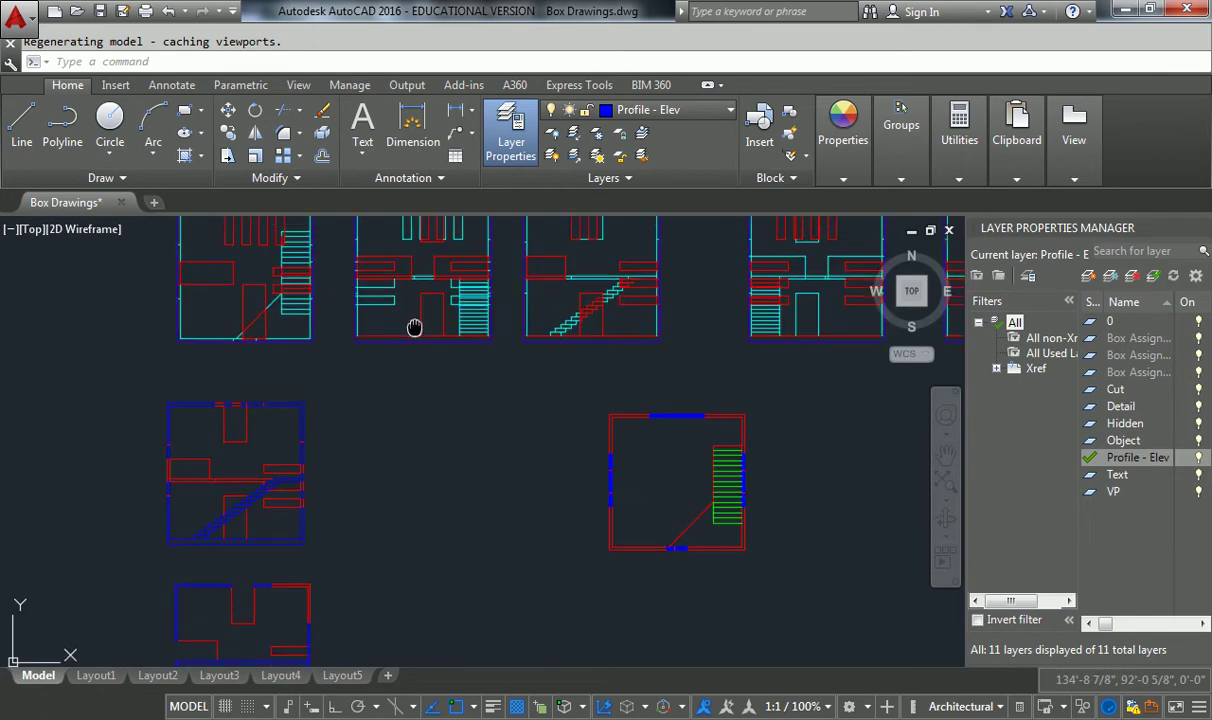
pyautogui.scroll(-2, 411, 398)
pyautogui.scroll(2, 348, 462)
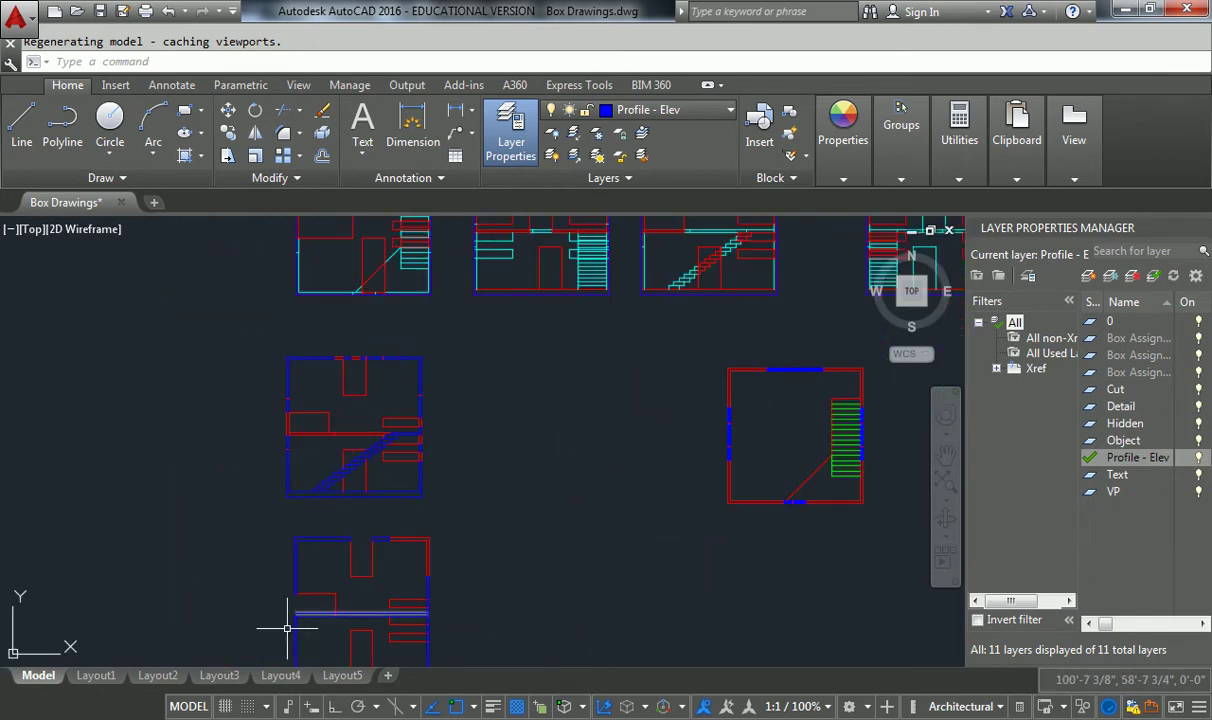
# Step: Review the sheets on Layout3, Layout1 and Layout2, and return Layout2 from the active viewport to paper space
pyautogui.click(226, 678)
pyautogui.click(195, 682)
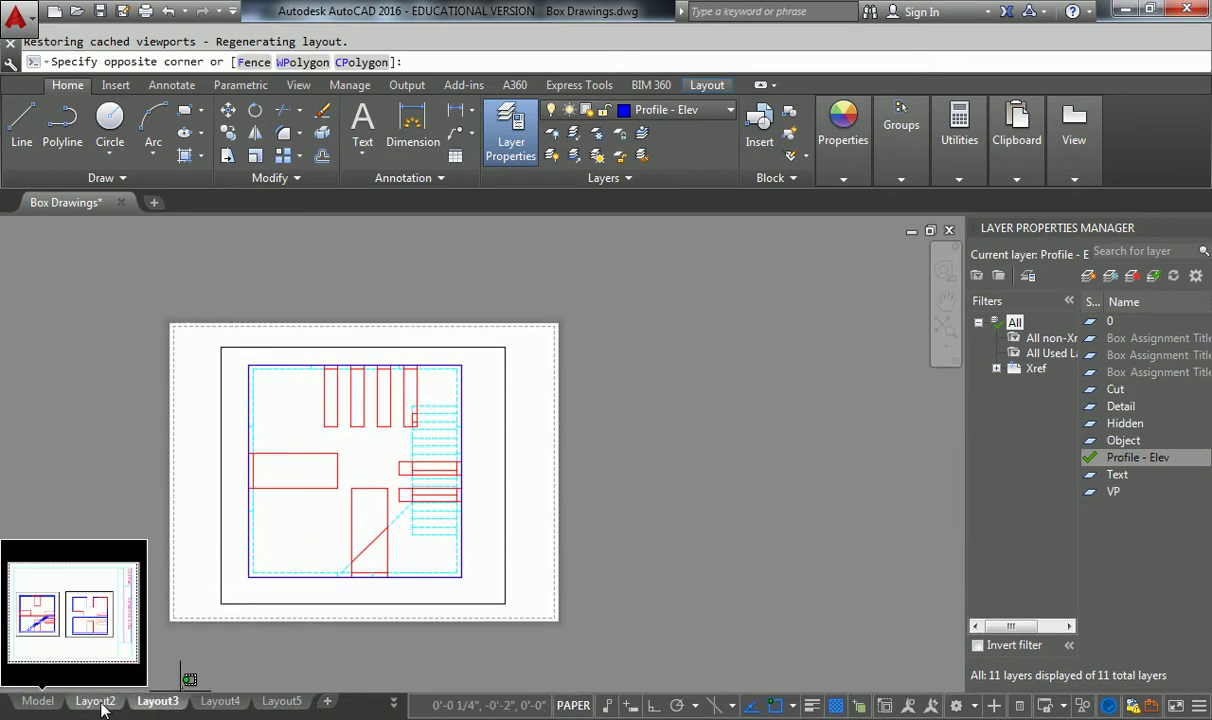
pyautogui.press('Escape')
pyautogui.click(38, 701)
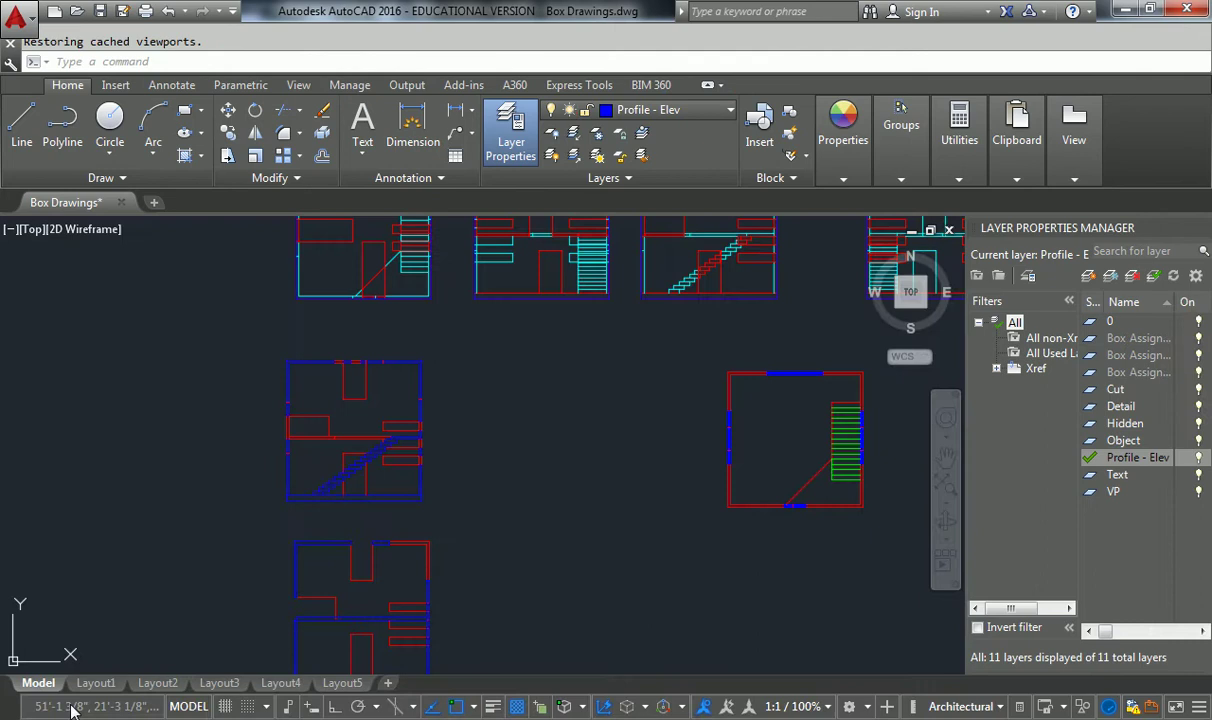
pyautogui.click(100, 677)
pyautogui.click(157, 649)
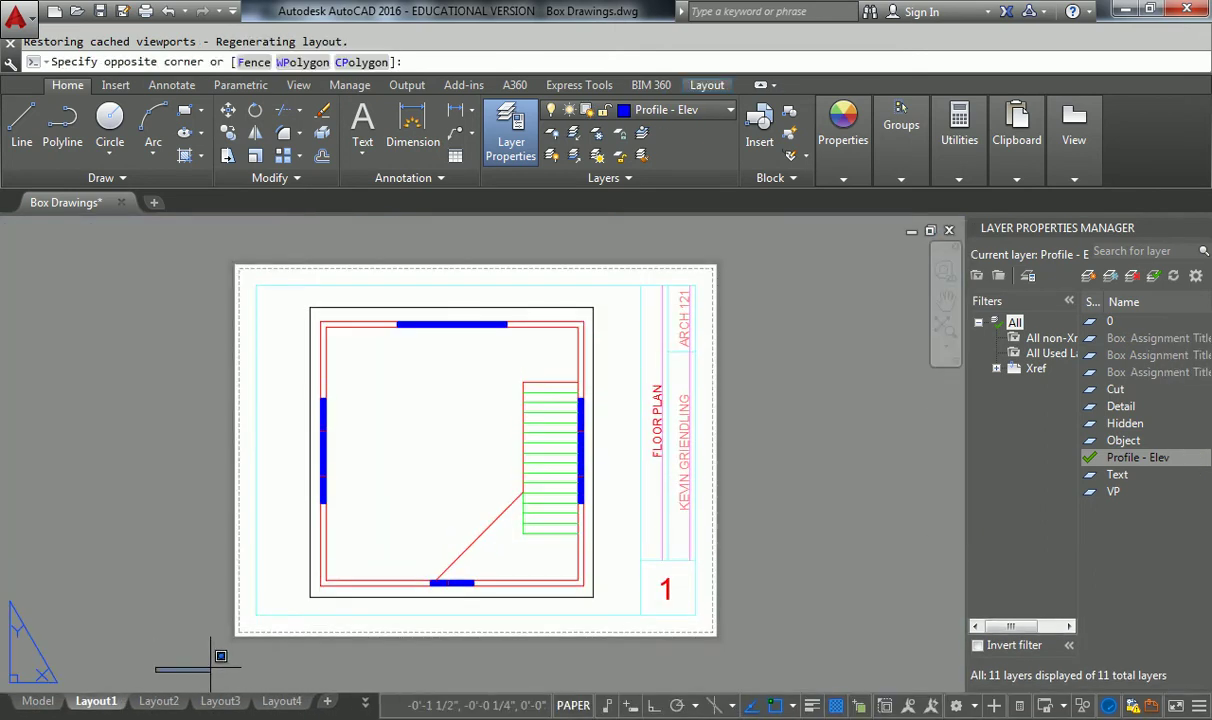
pyautogui.press('Escape')
pyautogui.click(159, 701)
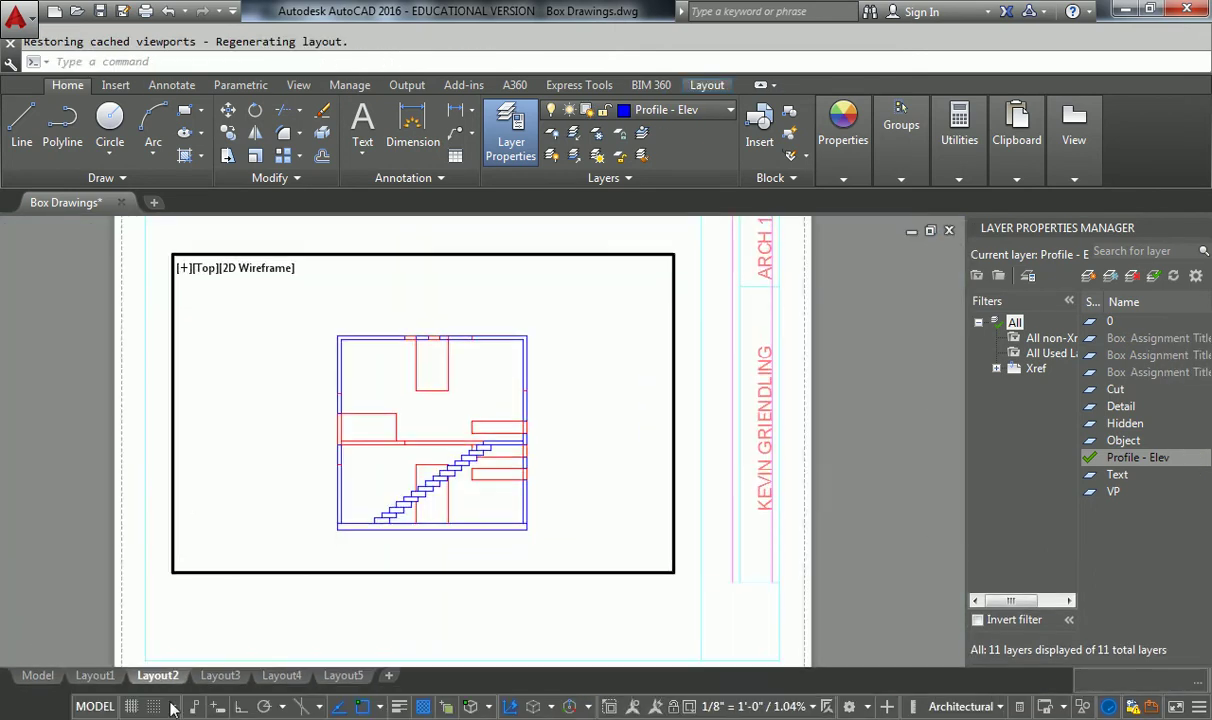
pyautogui.doubleClick(141, 617)
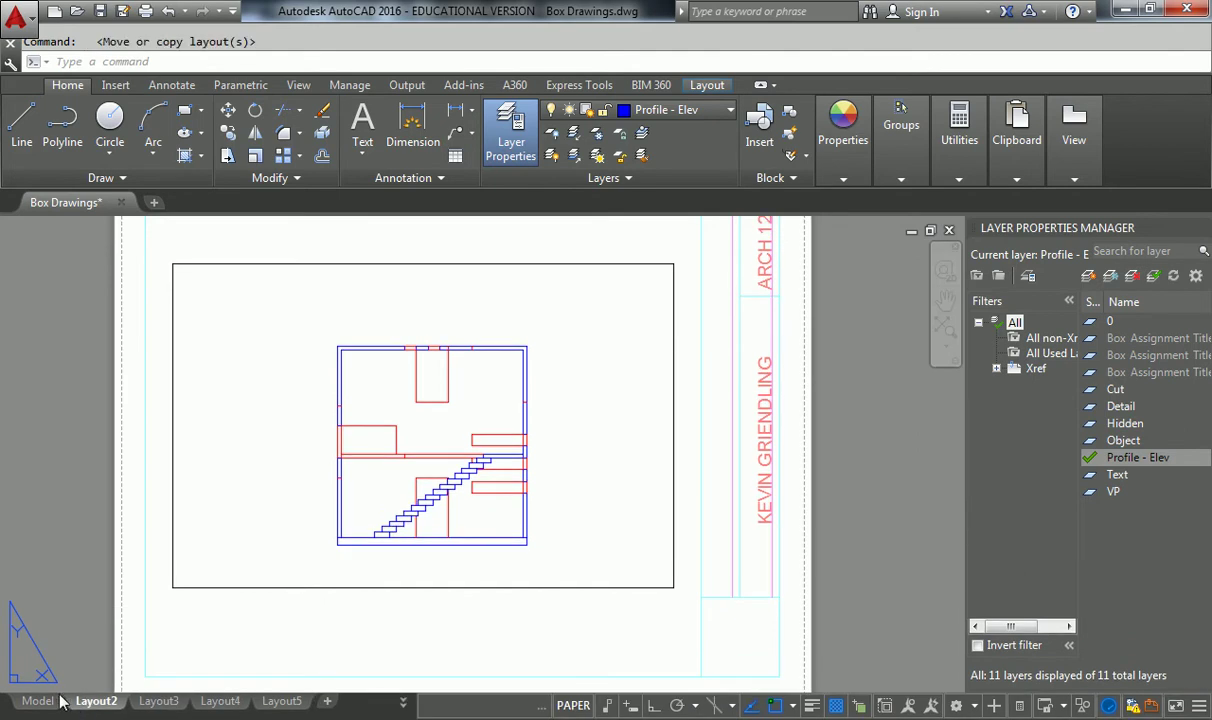
# Step: In model space, draw a horizontal ground line on the Cut layer at the stair section's floor level, extending well past both walls
pyautogui.click(40, 701)
pyautogui.scroll(5, 344, 452)
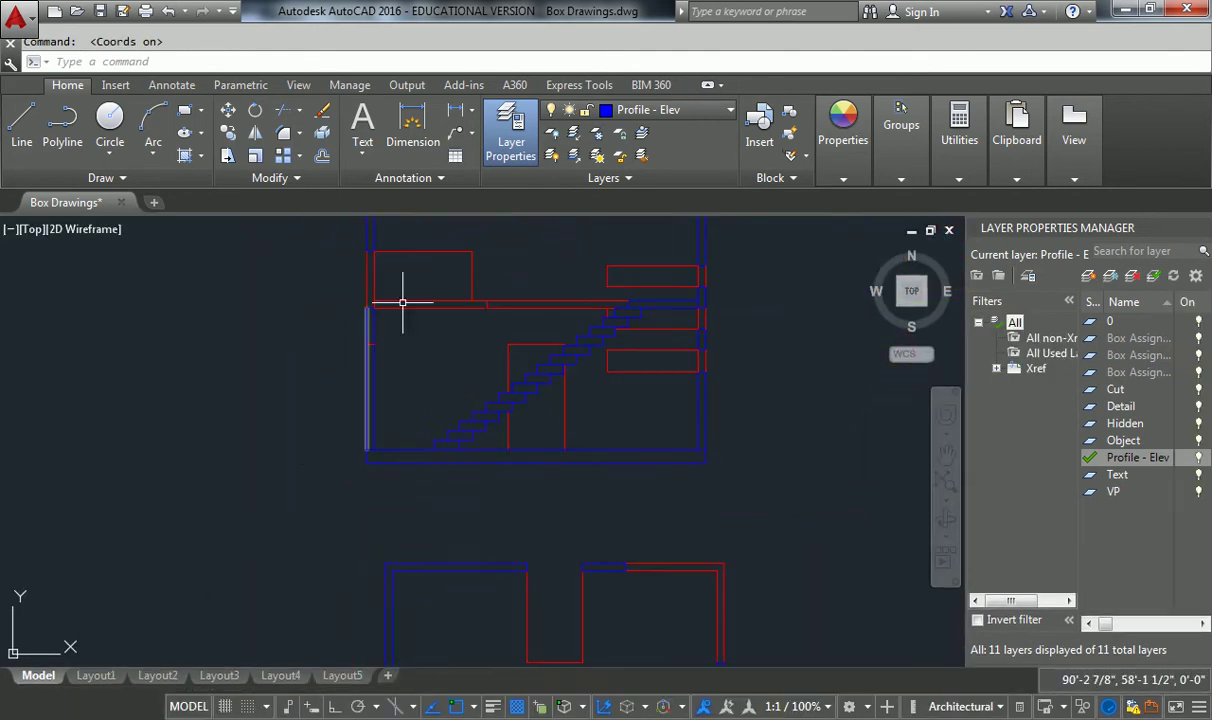
pyautogui.click(645, 112)
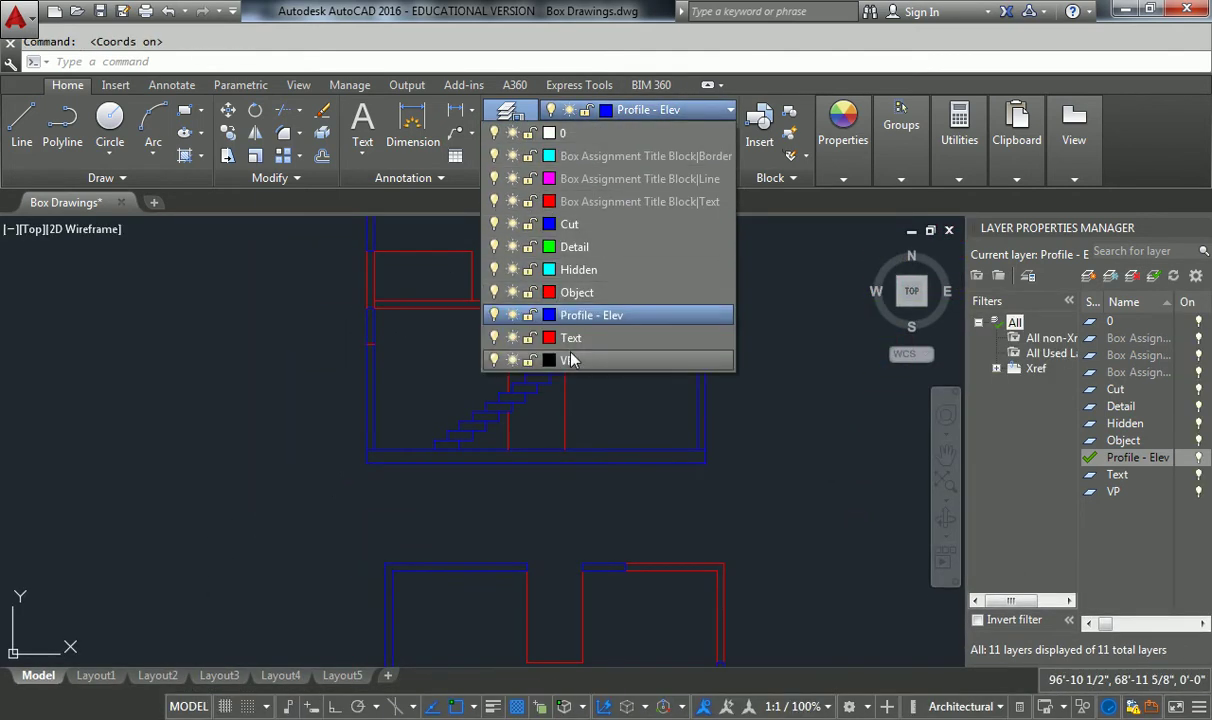
pyautogui.click(569, 224)
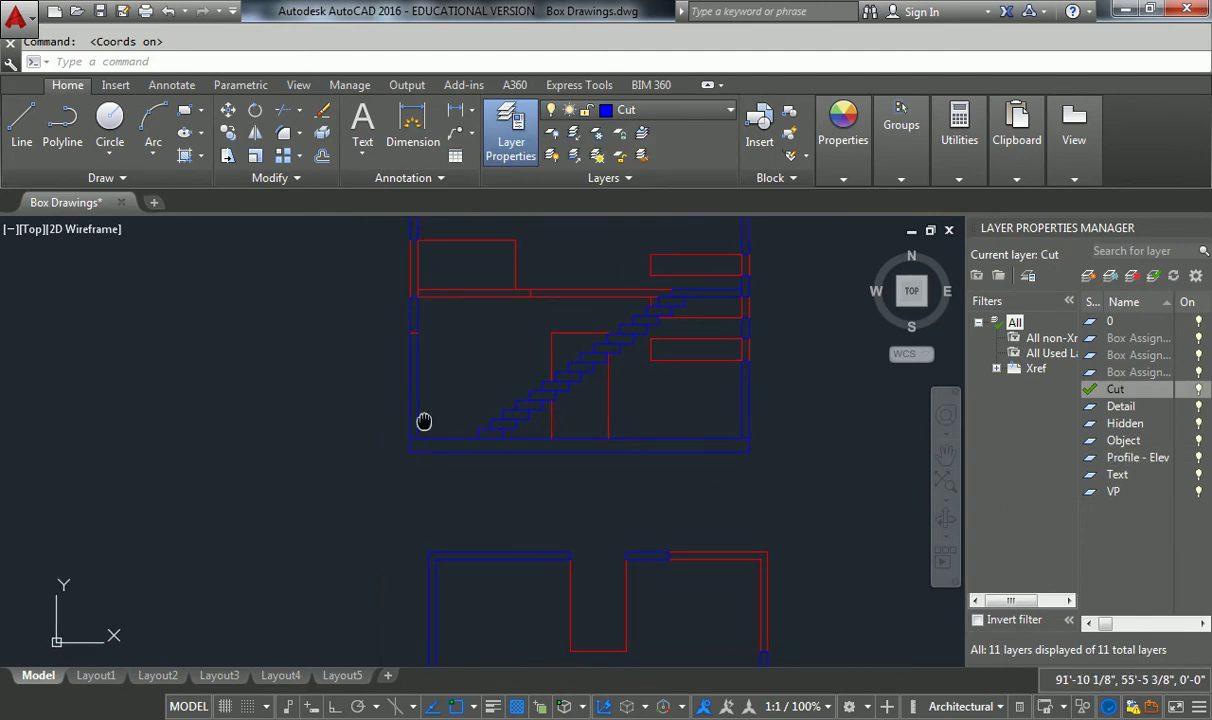
pyautogui.write('1')
pyautogui.press('Return')
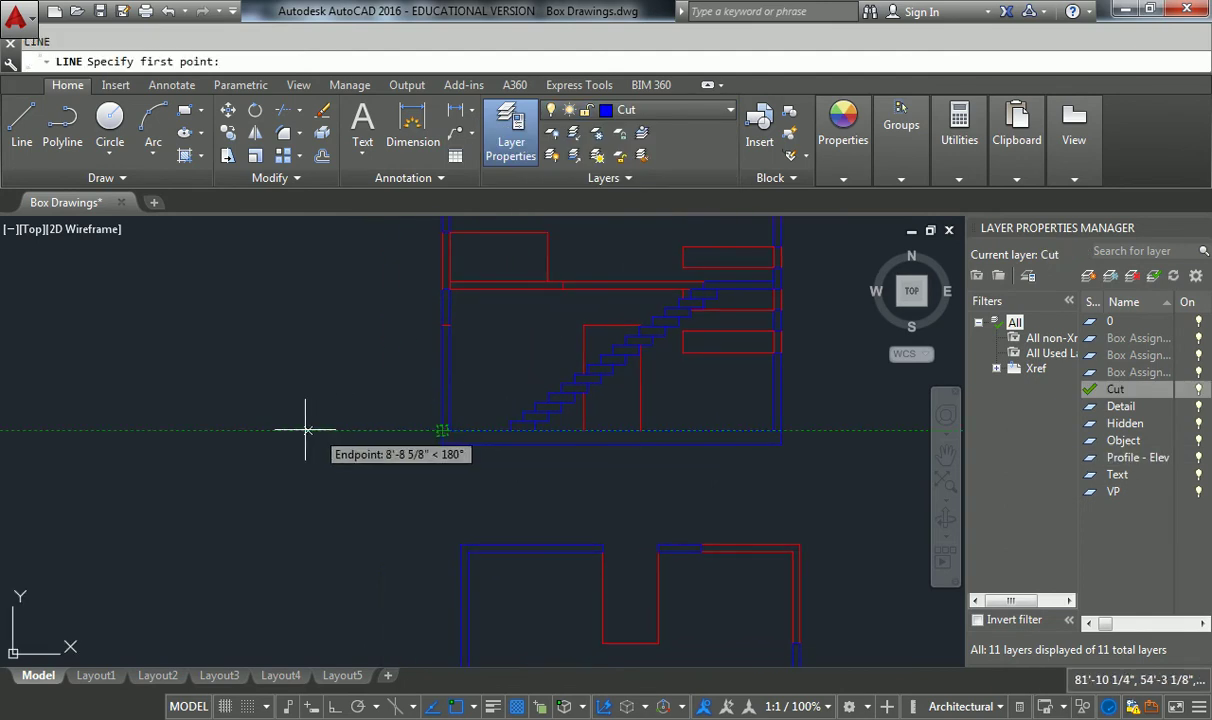
pyautogui.click(89, 431)
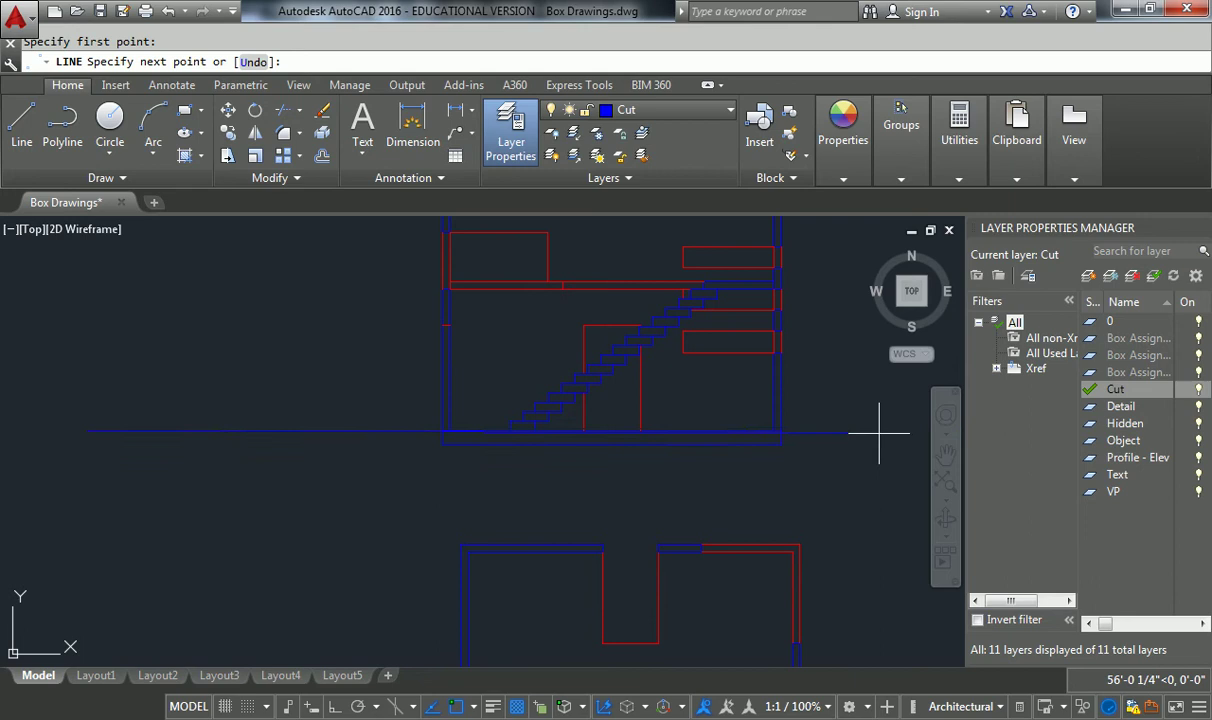
pyautogui.moveTo(901, 427); pyautogui.dragTo(615, 429, button='middle')
pyautogui.click(724, 429)
pyautogui.scroll(-8, 503, 411)
pyautogui.press('Return')
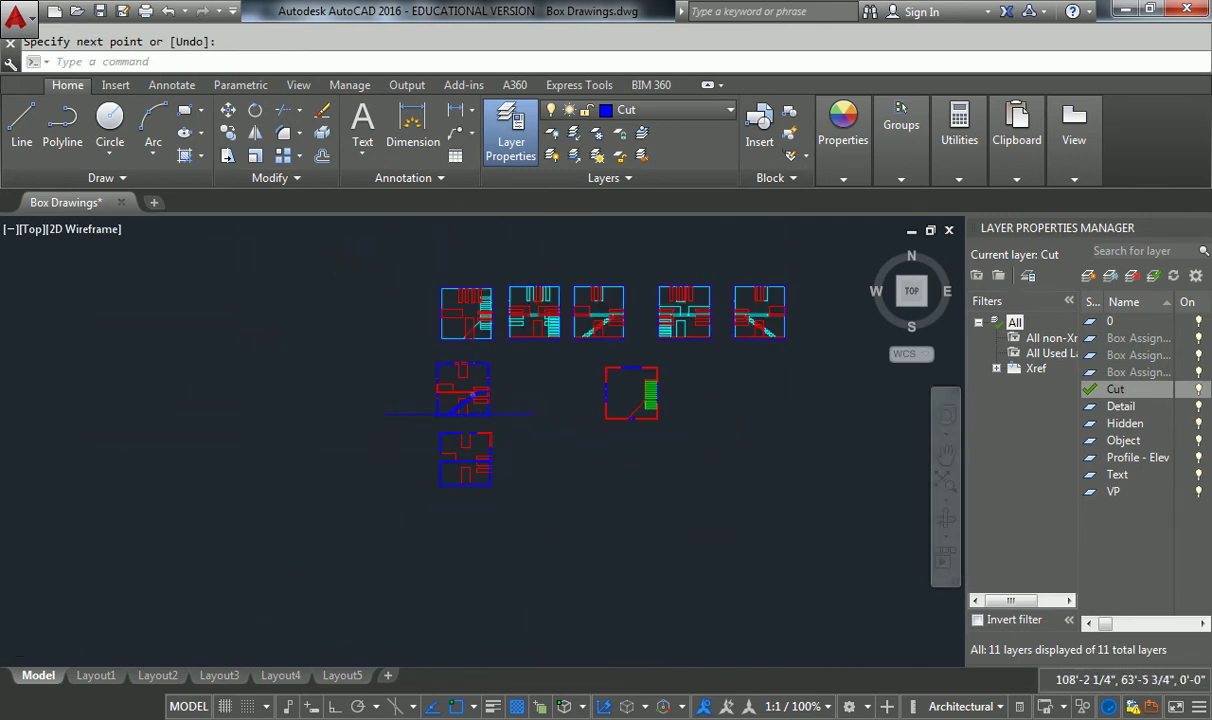
pyautogui.scroll(4, 416, 355)
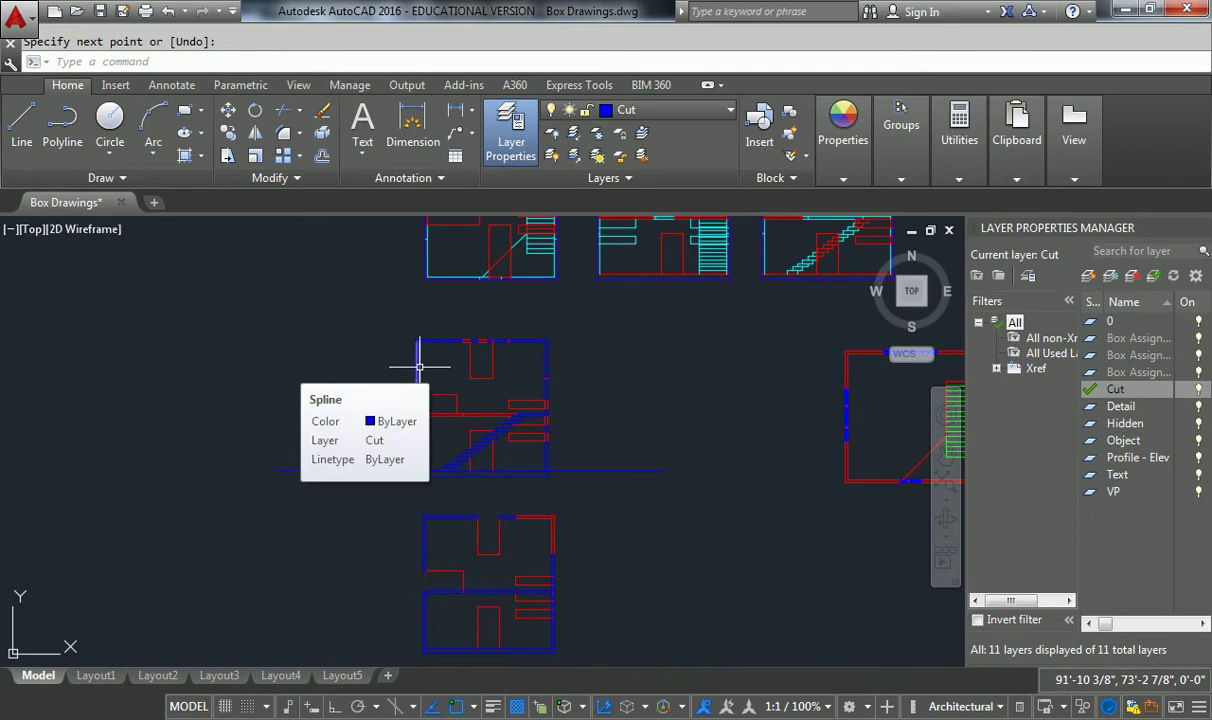
pyautogui.scroll(3, 573, 387)
pyautogui.scroll(-3, 560, 354)
pyautogui.moveTo(568, 371); pyautogui.dragTo(638, 362, button='middle')
pyautogui.scroll(2, 590, 392)
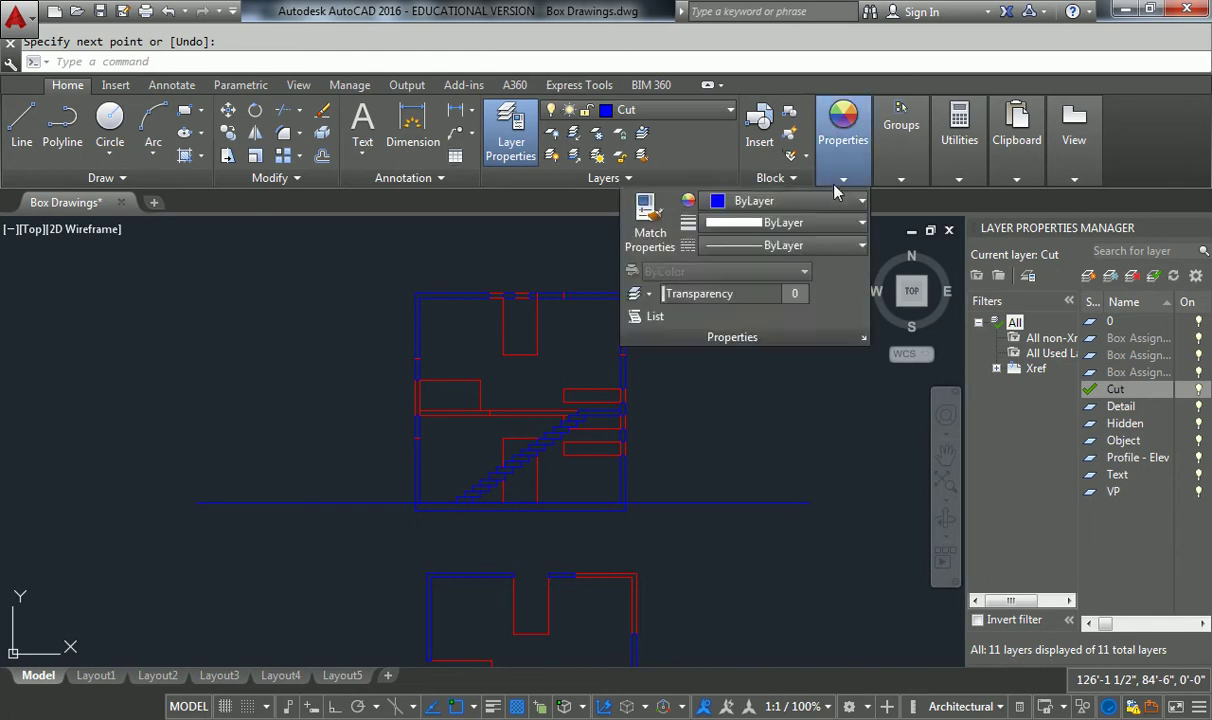
# Step: Open DesignCenter, enlarge its window and widen the folder list so the sample folder names are readable
pyautogui.moveTo(940, 168)
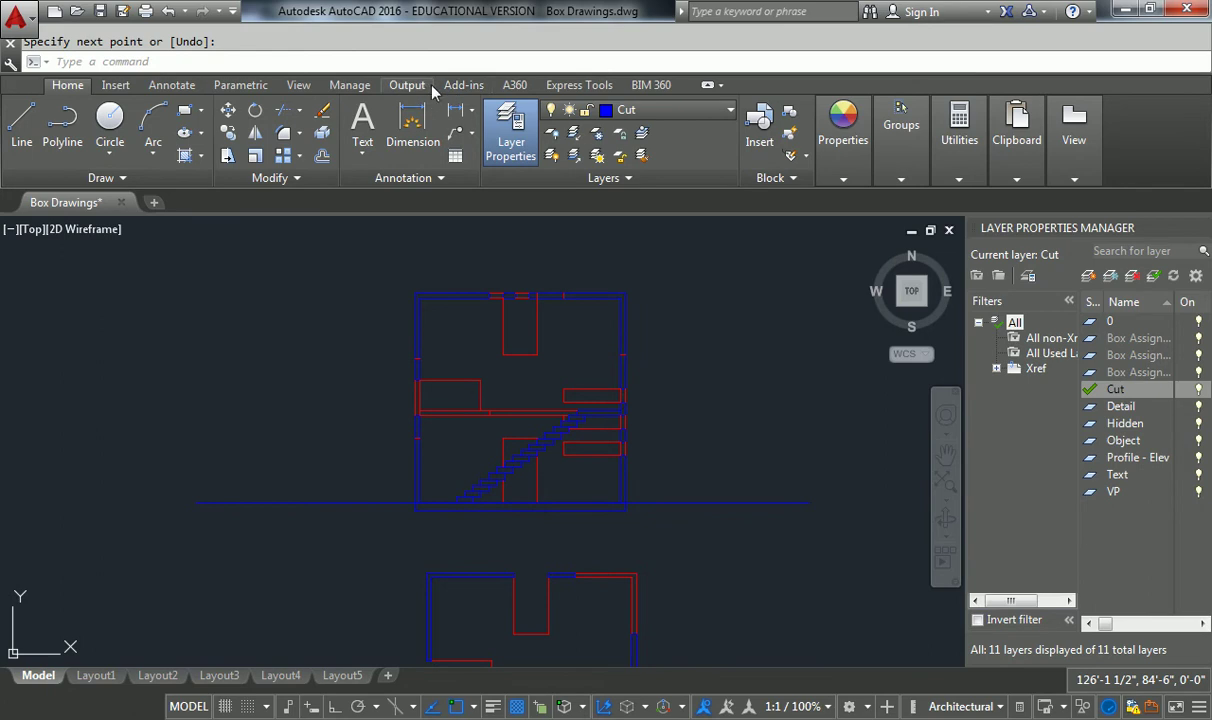
pyautogui.click(116, 86)
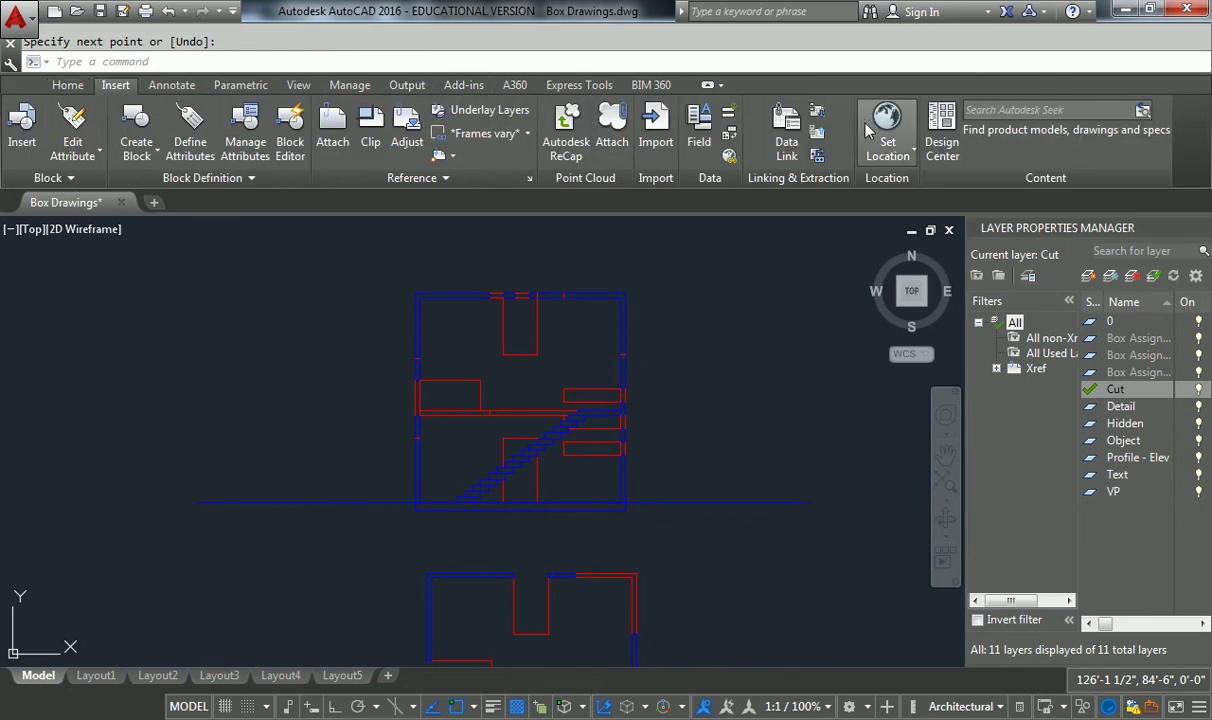
pyautogui.click(943, 133)
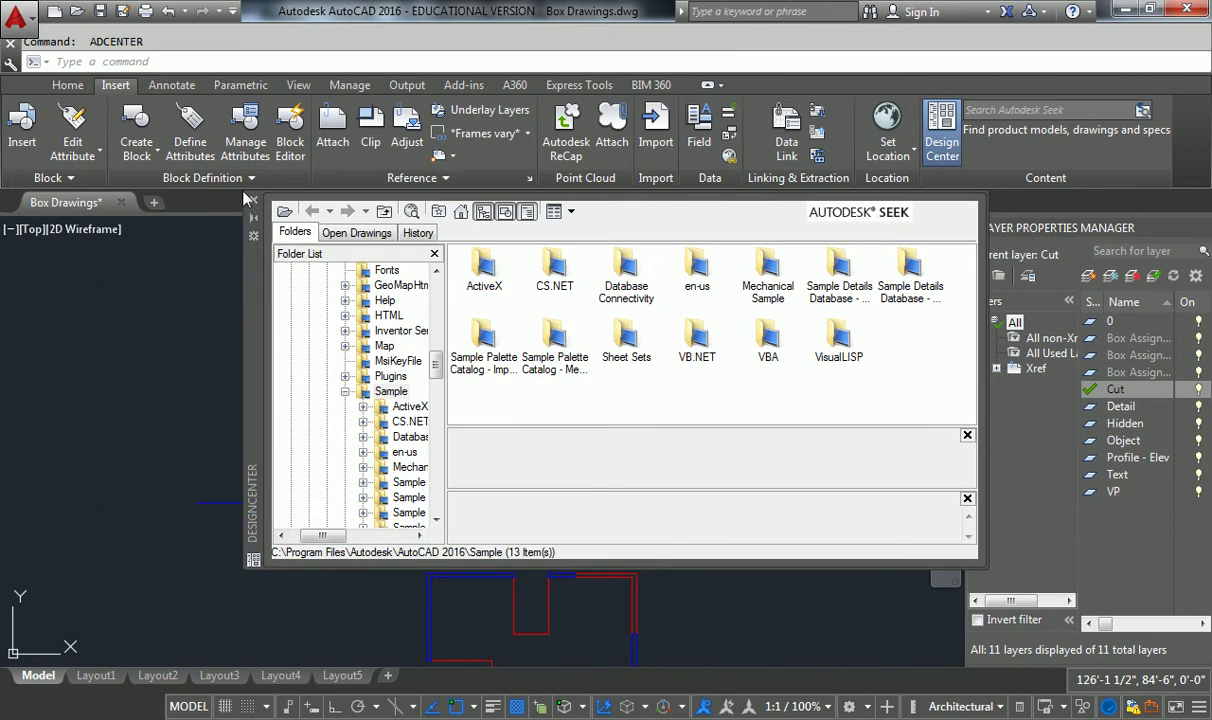
pyautogui.moveTo(244, 196); pyautogui.dragTo(93, 79)
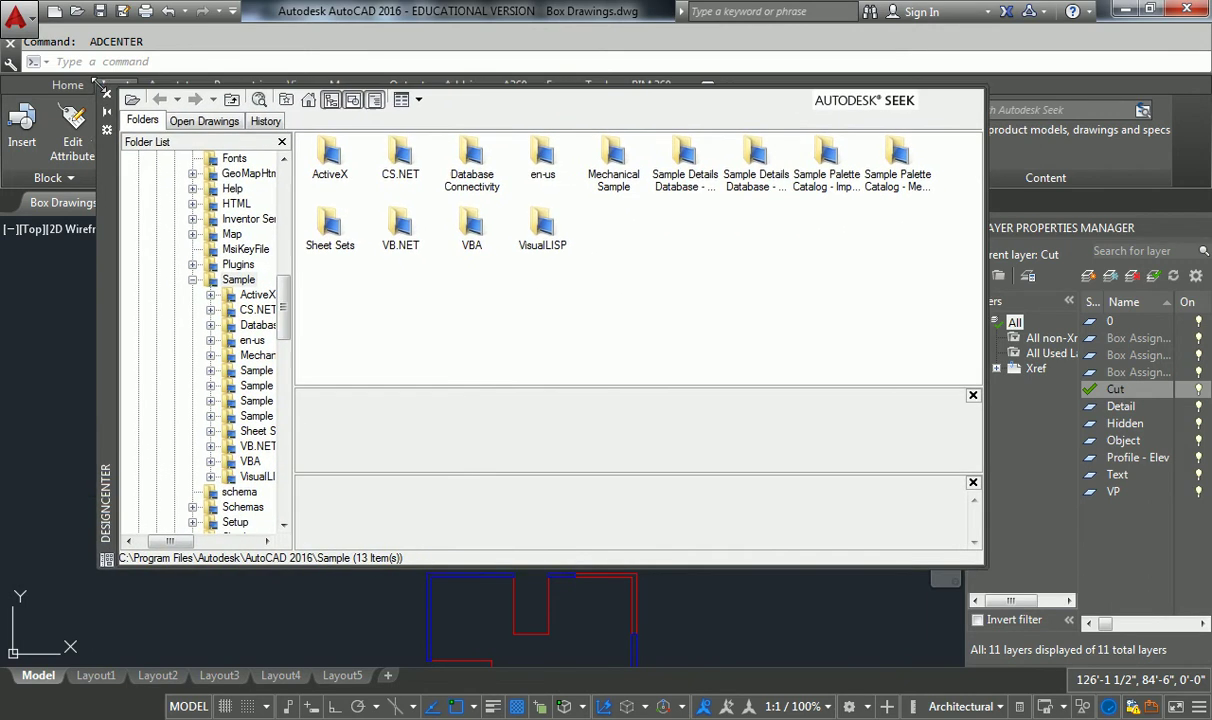
pyautogui.moveTo(985, 566); pyautogui.dragTo(983, 662)
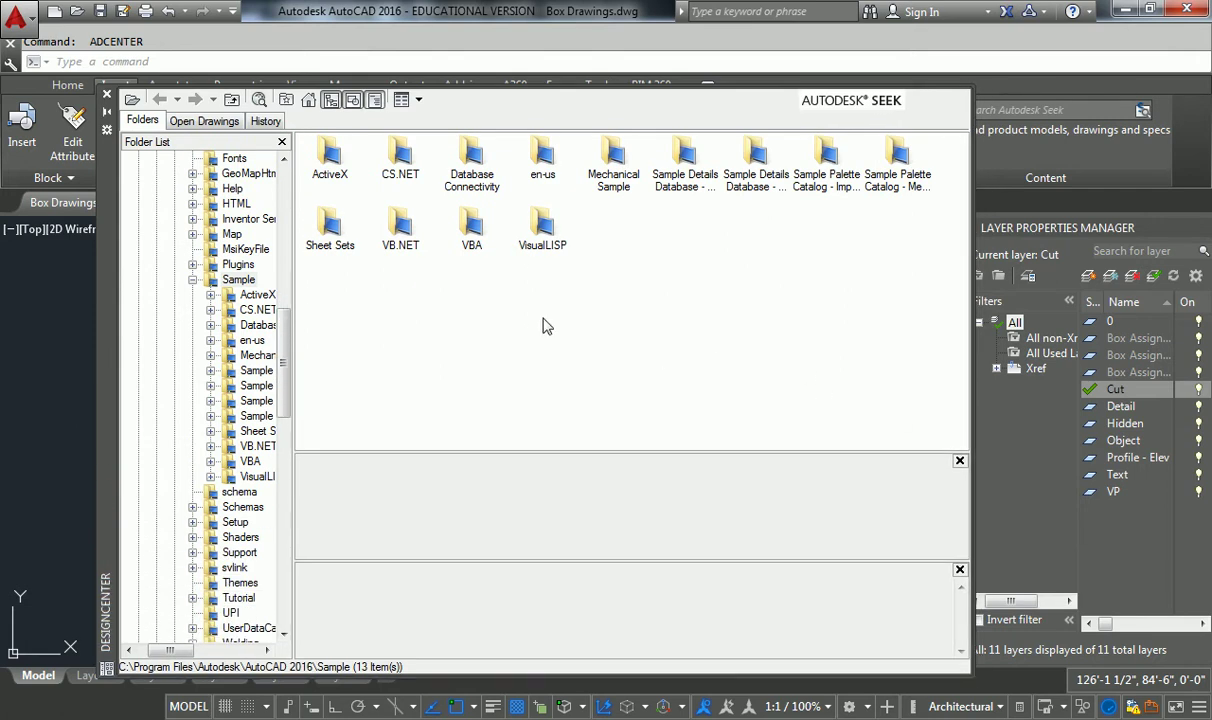
pyautogui.moveTo(292, 268); pyautogui.dragTo(322, 273)
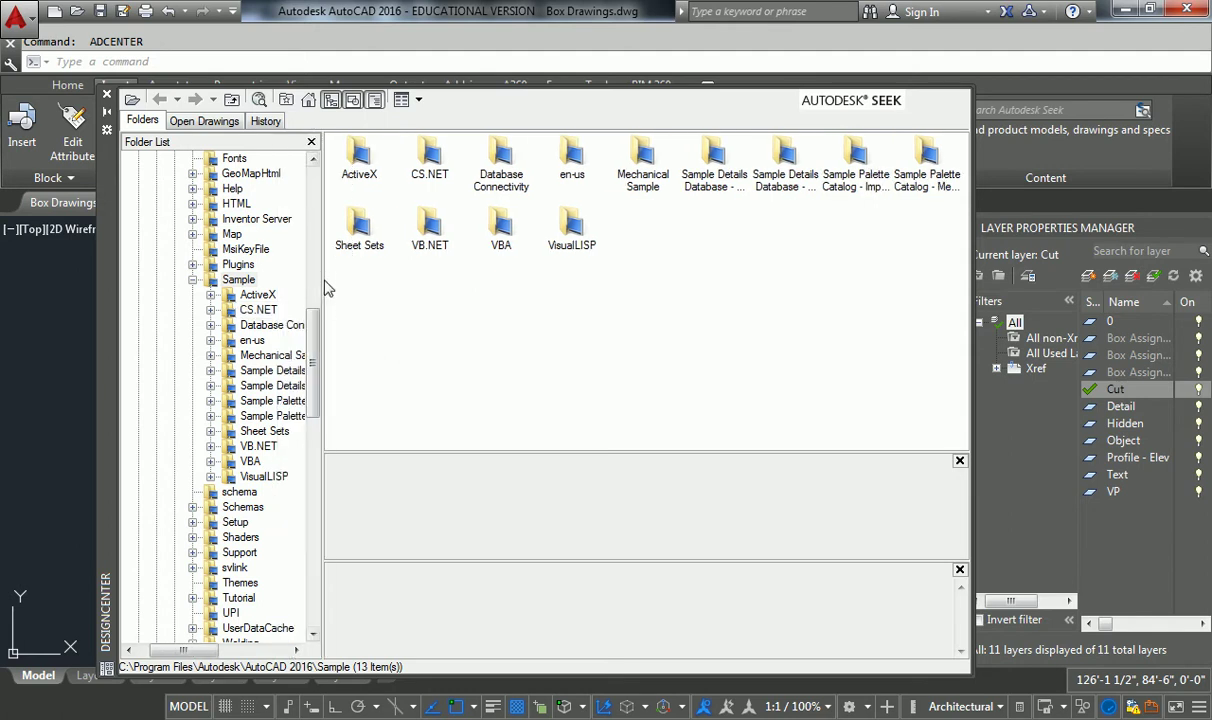
pyautogui.moveTo(318, 279); pyautogui.dragTo(352, 285)
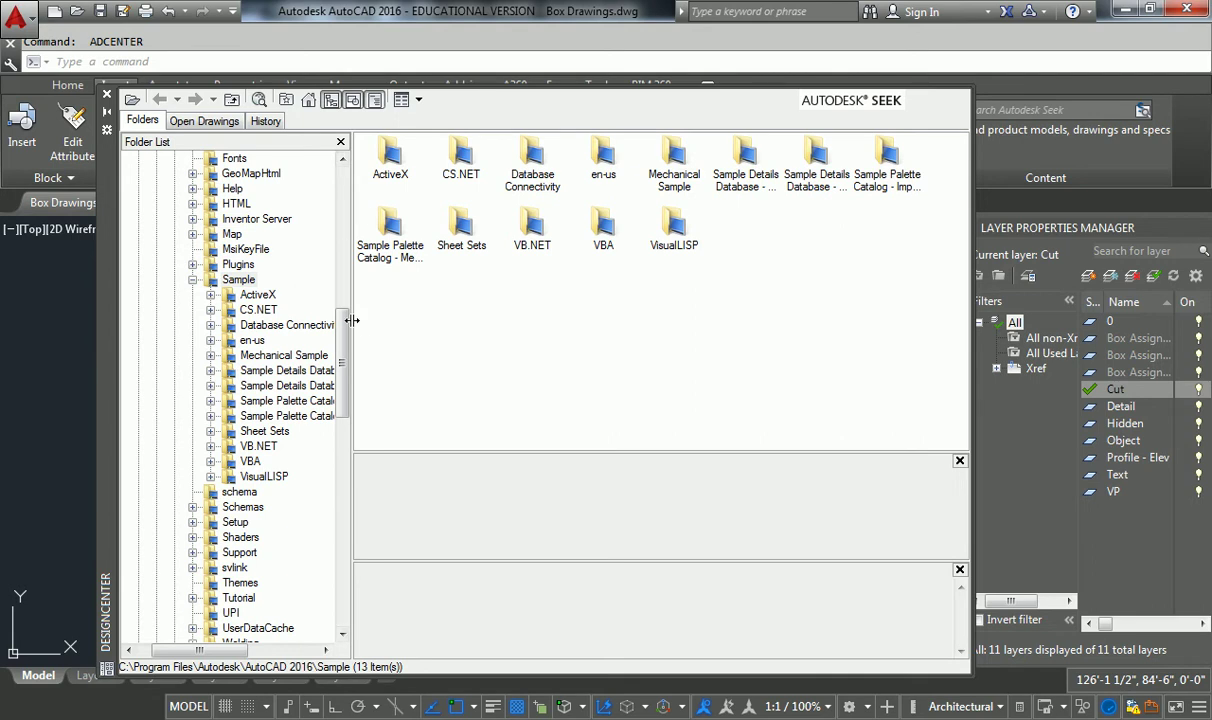
# Step: Browse the en-us sample content in DesignCenter to the blocks of House Designer.dwg, and return to the drawing's content categories
pyautogui.doubleClick(250, 343)
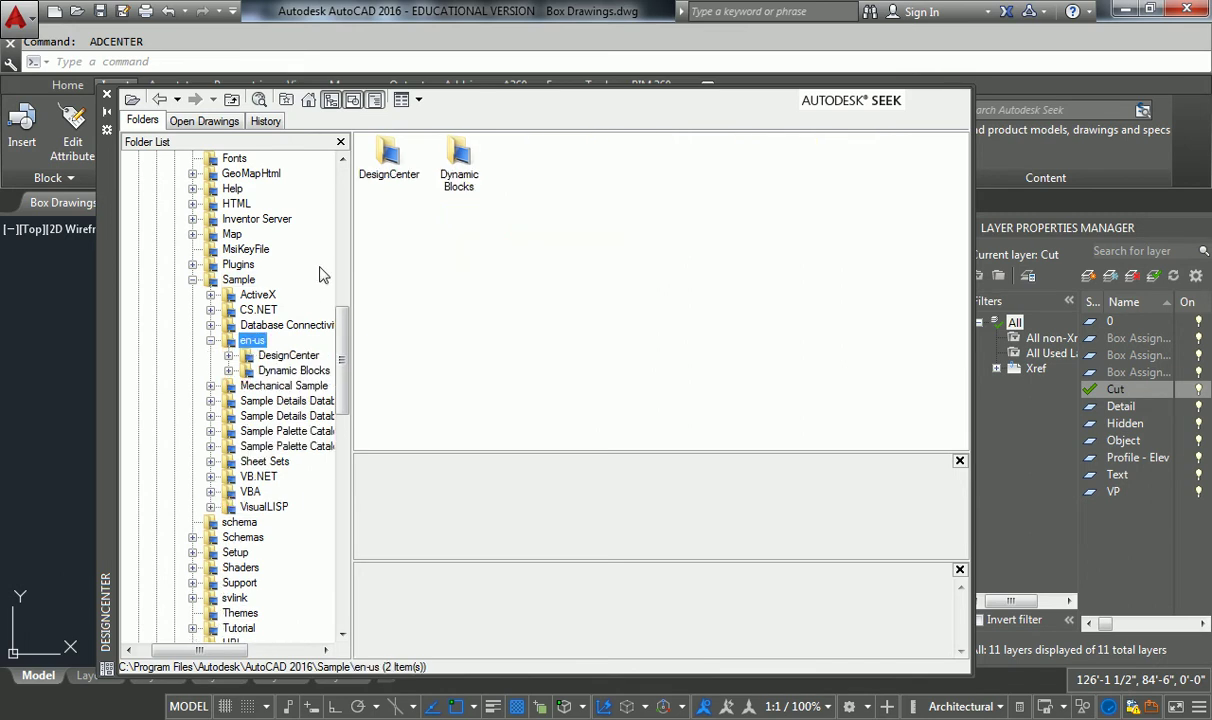
pyautogui.doubleClick(393, 174)
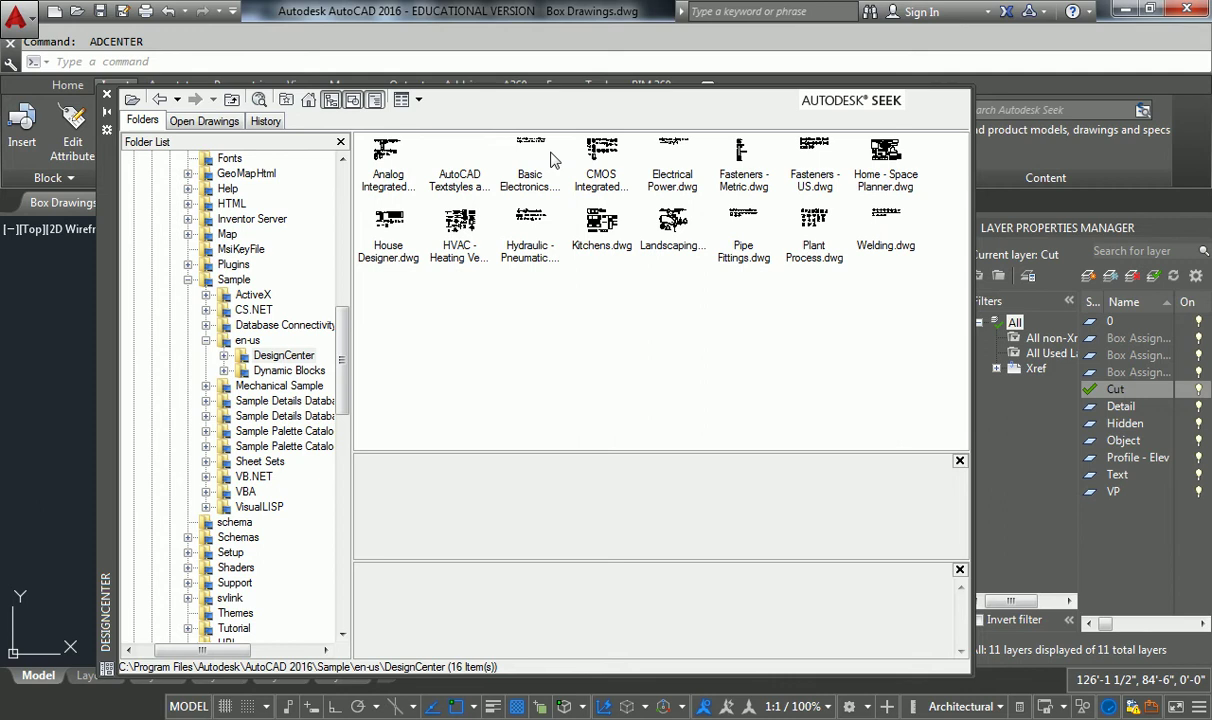
pyautogui.doubleClick(385, 220)
pyautogui.doubleClick(386, 155)
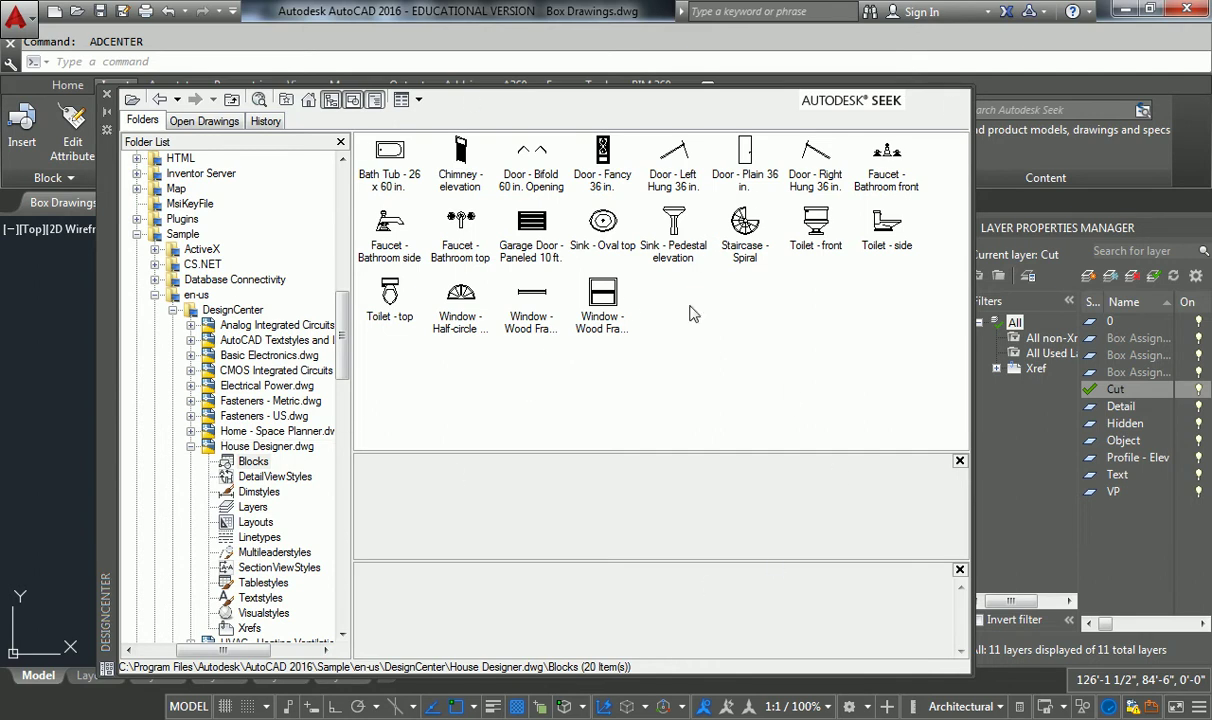
pyautogui.doubleClick(206, 450)
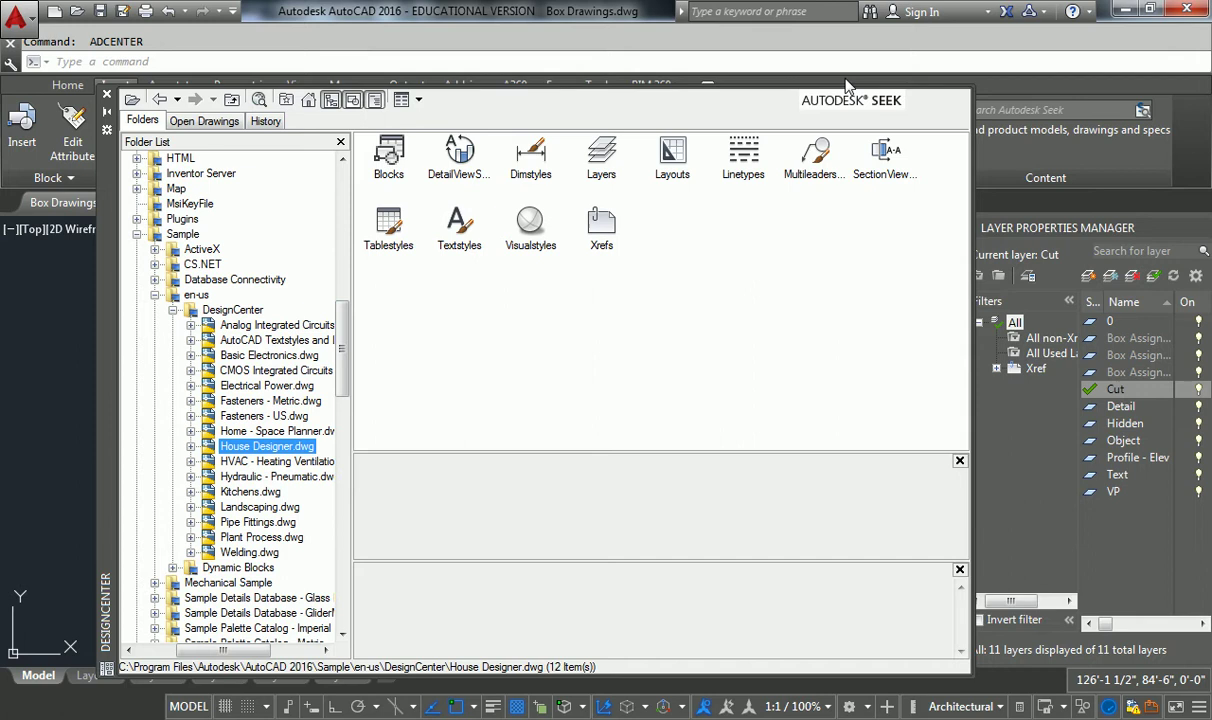
# Step: Close and reopen DesignCenter, and display the sample drawings in its en-us DesignCenter folder
pyautogui.click(108, 96)
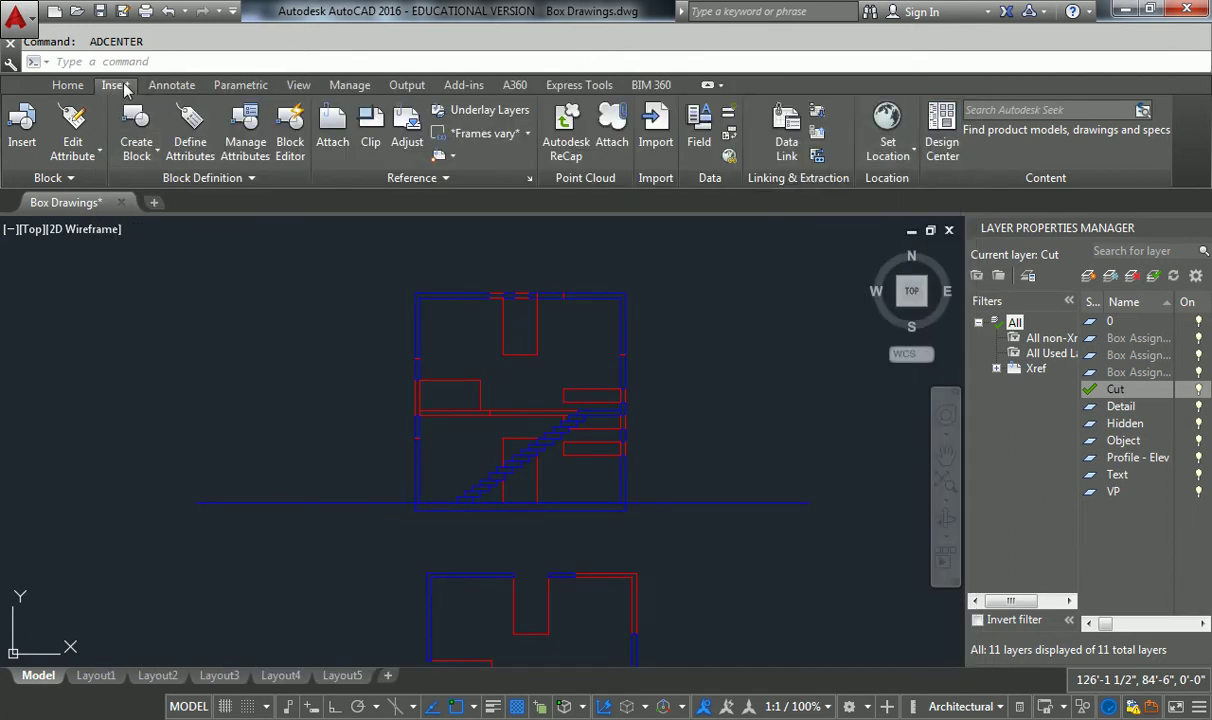
pyautogui.click(943, 133)
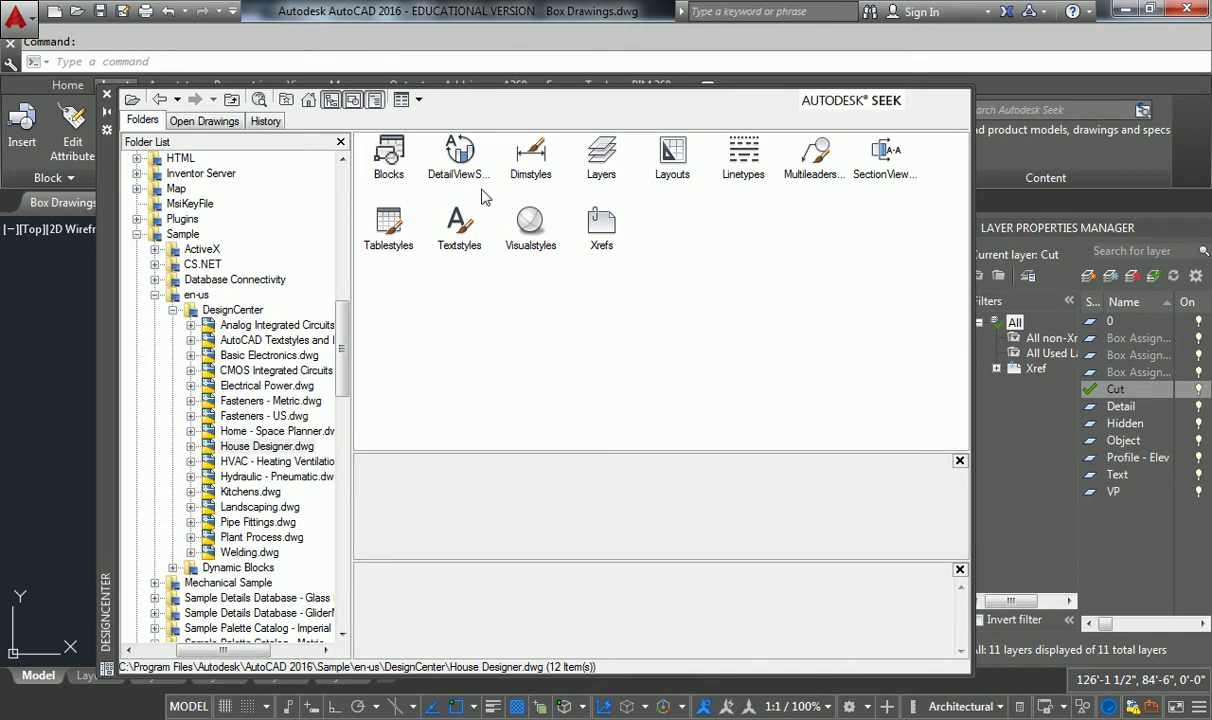
pyautogui.click(230, 310)
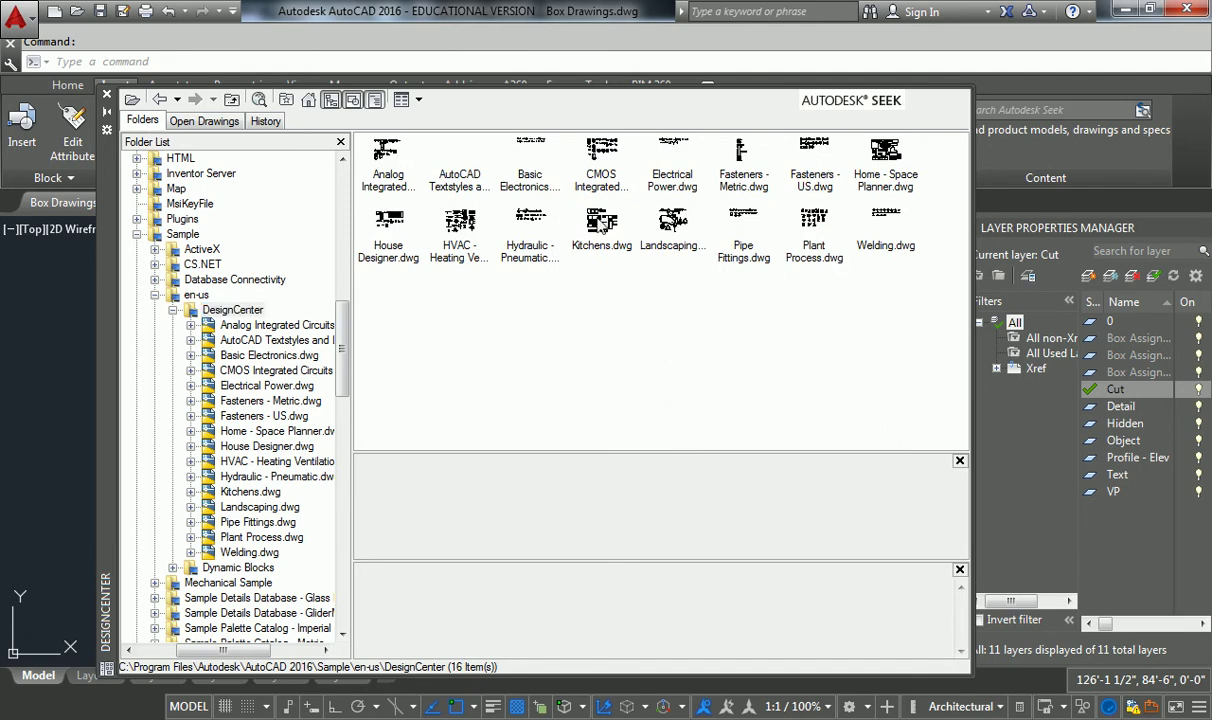
# Step: Display the blocks of the Landscaping.dwg sample drawing in DesignCenter
pyautogui.click(673, 222)
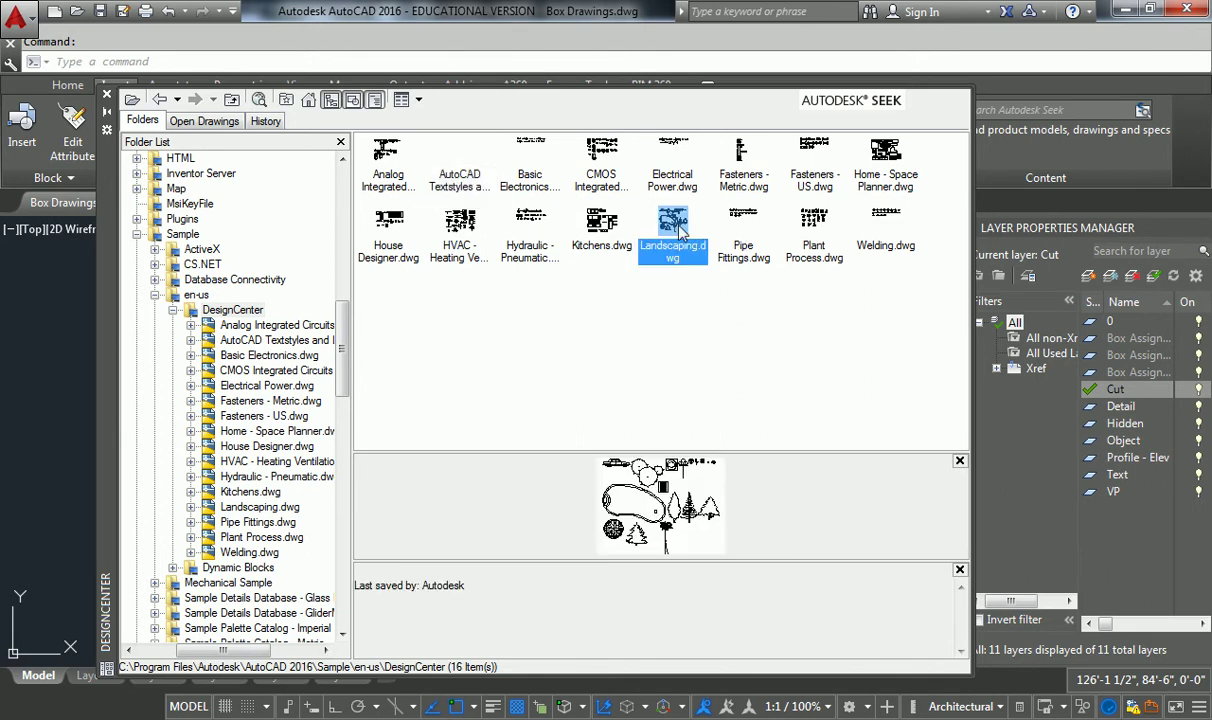
pyautogui.doubleClick(673, 225)
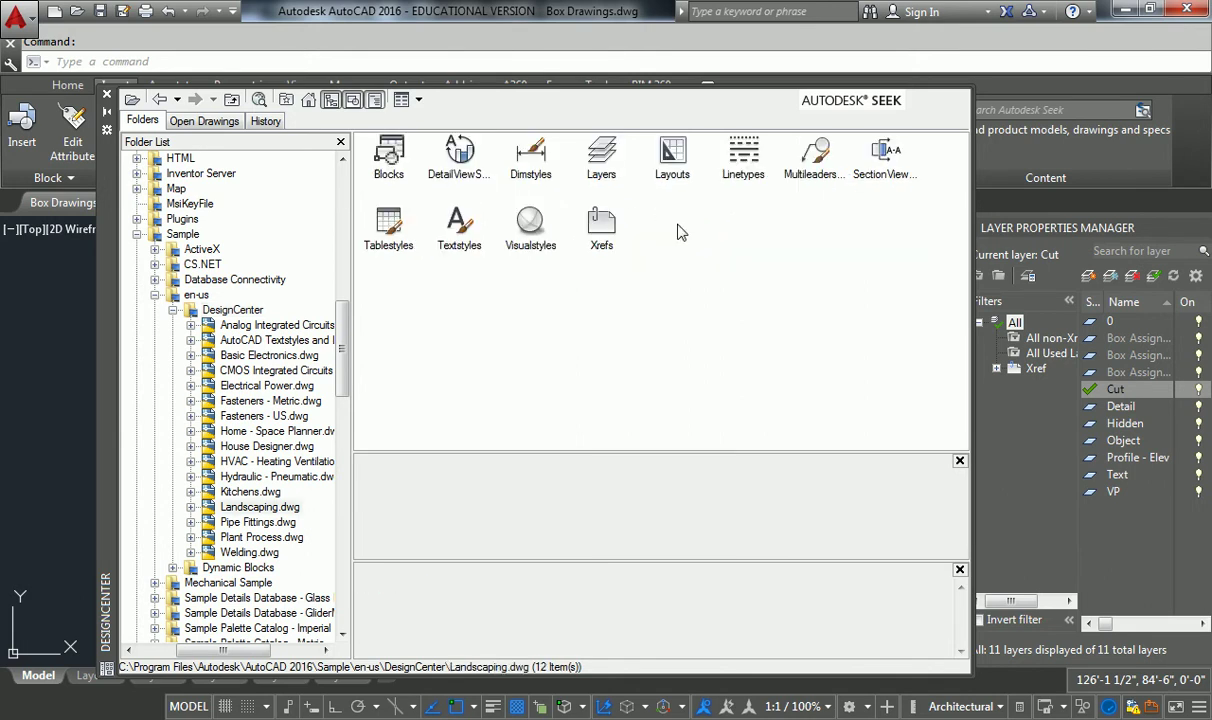
pyautogui.doubleClick(389, 155)
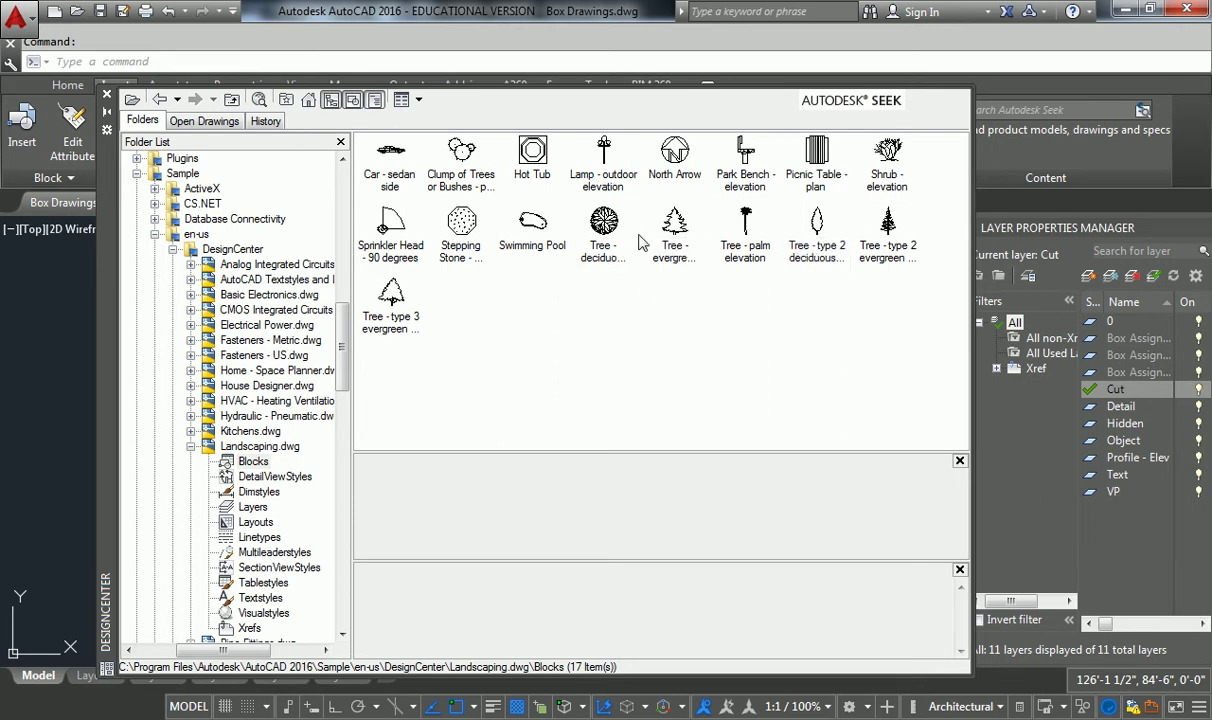
# Step: Insert the evergreen tree elevation block into the empty space beside the stair section
pyautogui.click(676, 228)
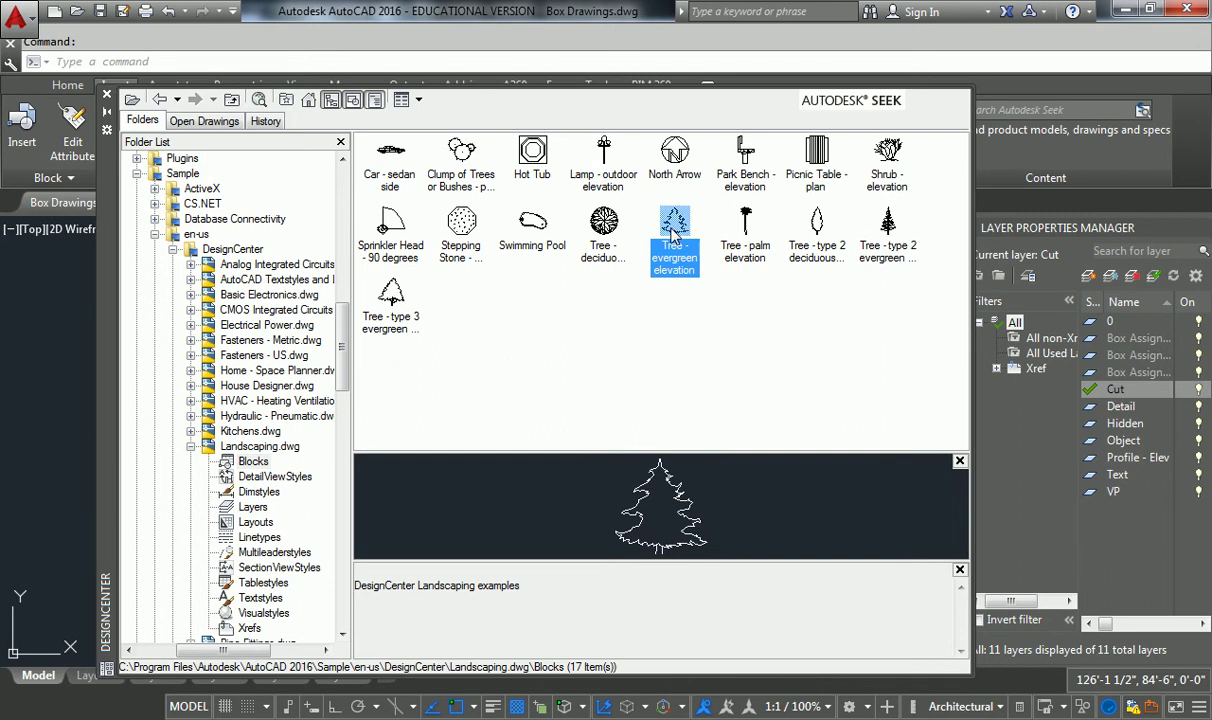
pyautogui.doubleClick(675, 230)
pyautogui.click(633, 487)
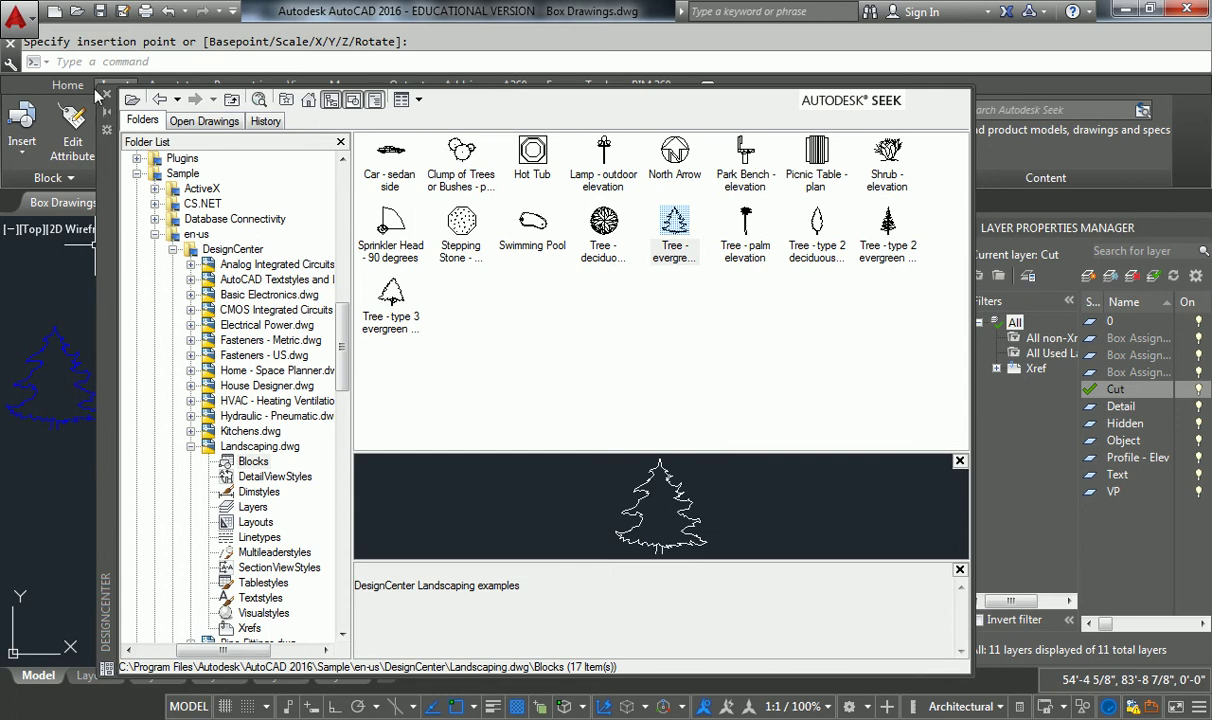
# Step: Shrink the DesignCenter window to uncover the drawing, and move the evergreen tree's base onto the ground line beside the section
pyautogui.moveTo(104, 88)
pyautogui.mouseDown()
pyautogui.moveTo(330, 110)
pyautogui.moveTo(610, 264)
pyautogui.moveTo(425, 338)
pyautogui.moveTo(368, 318)
pyautogui.mouseUp()
pyautogui.click(53, 427)
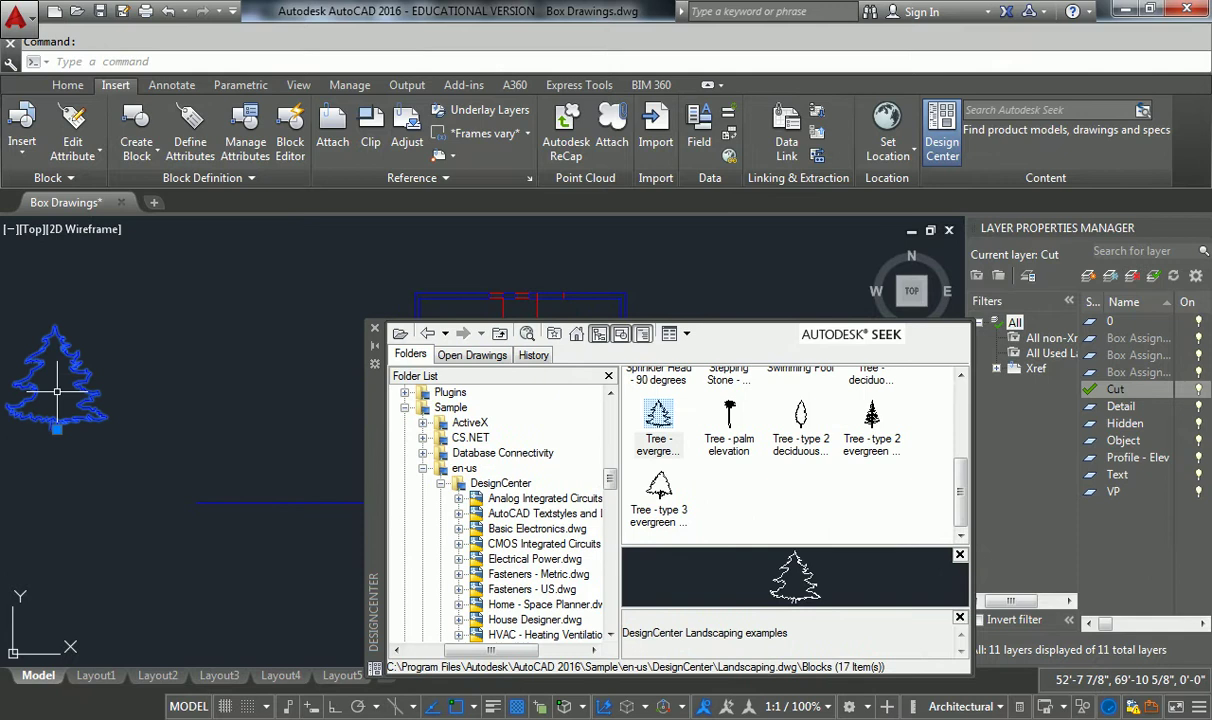
pyautogui.click(55, 428)
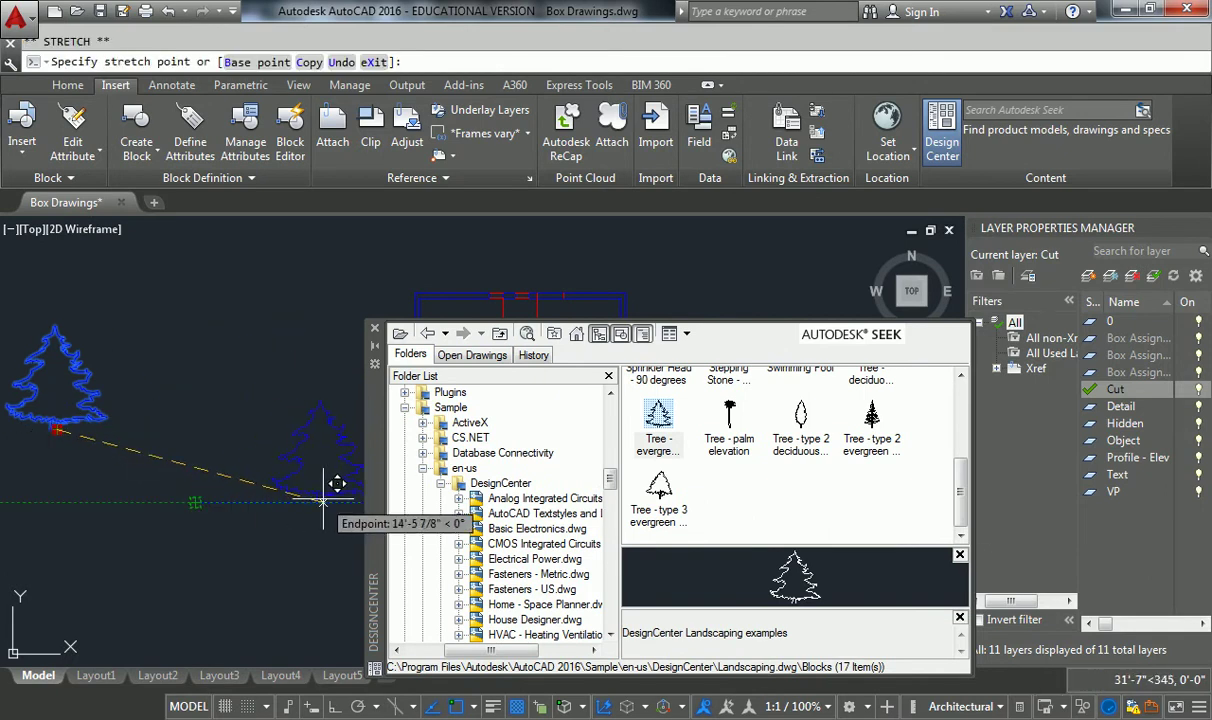
pyautogui.click(322, 500)
pyautogui.moveTo(304, 367); pyautogui.dragTo(181, 353, button='middle')
pyautogui.click(168, 341)
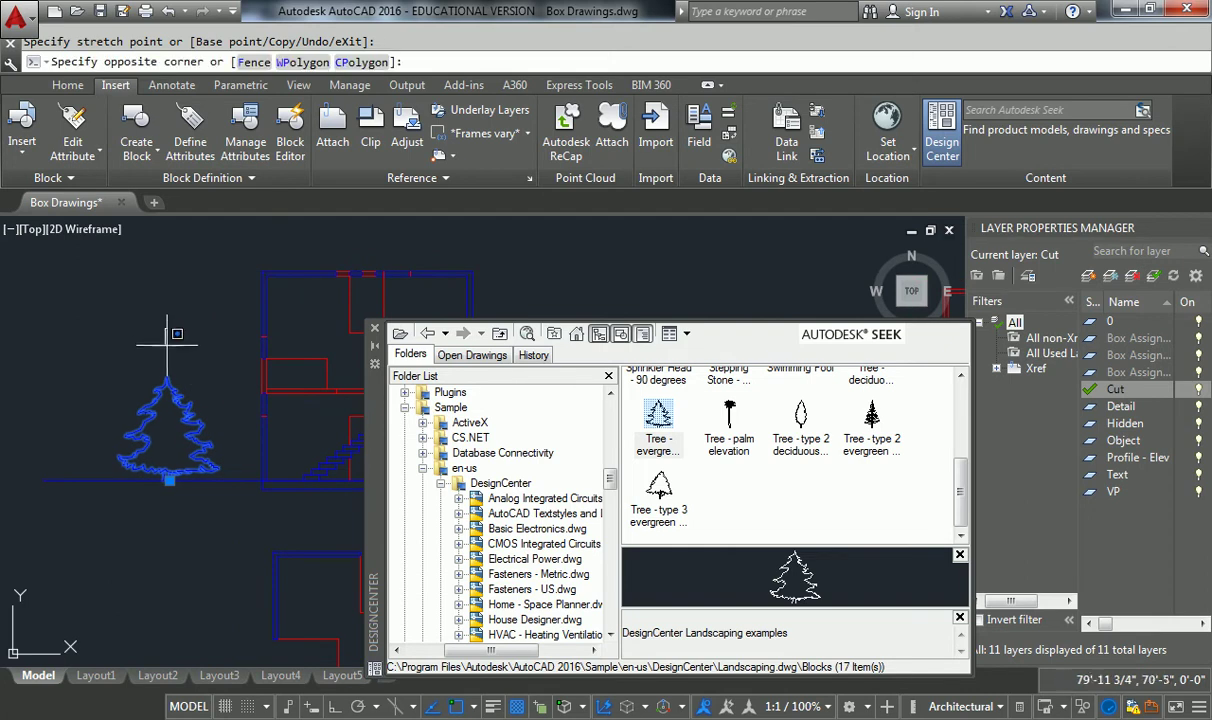
pyautogui.press('Escape')
pyautogui.press('Escape')
pyautogui.scroll(2, 190, 342)
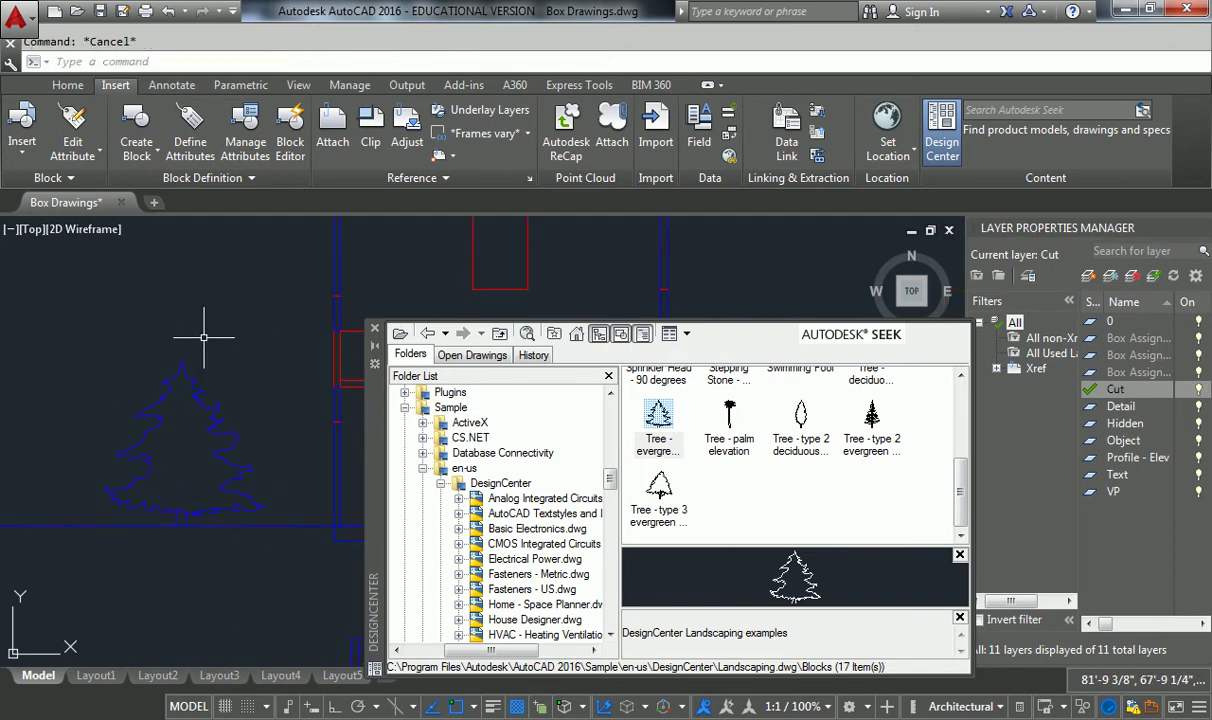
# Step: Insert the palm tree elevation block and stand it on the ground line between the evergreen and the section wall
pyautogui.click(222, 340)
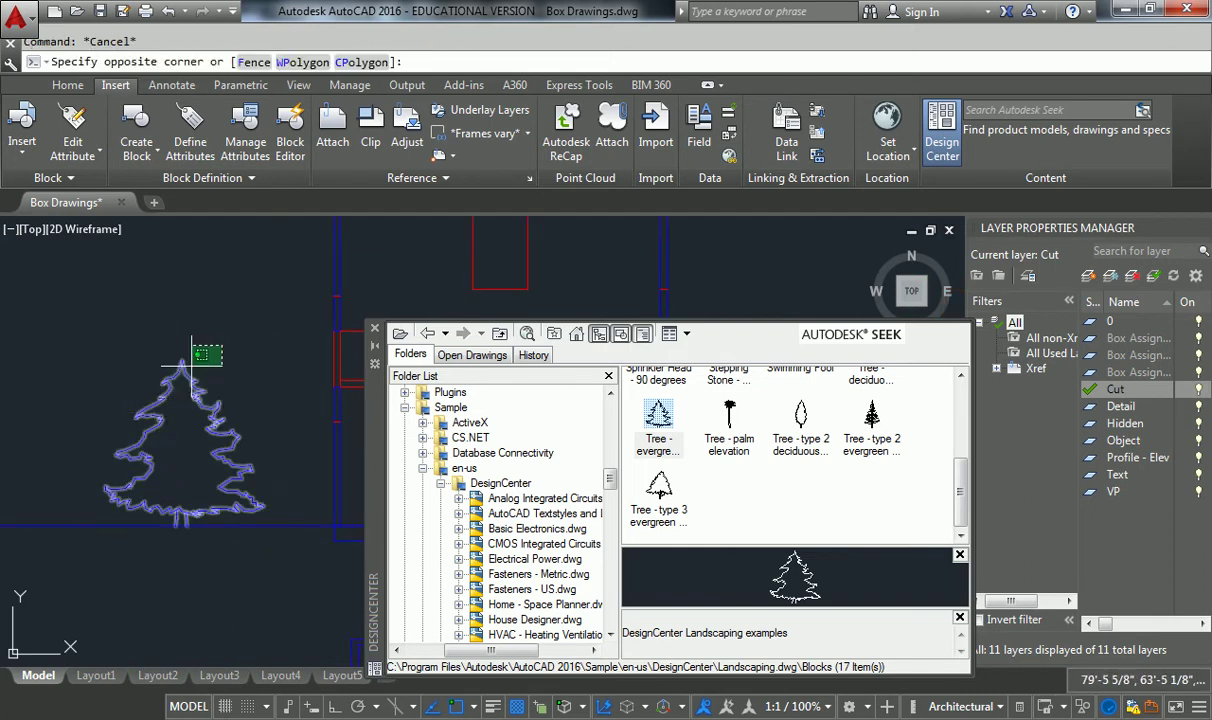
pyautogui.click(738, 432)
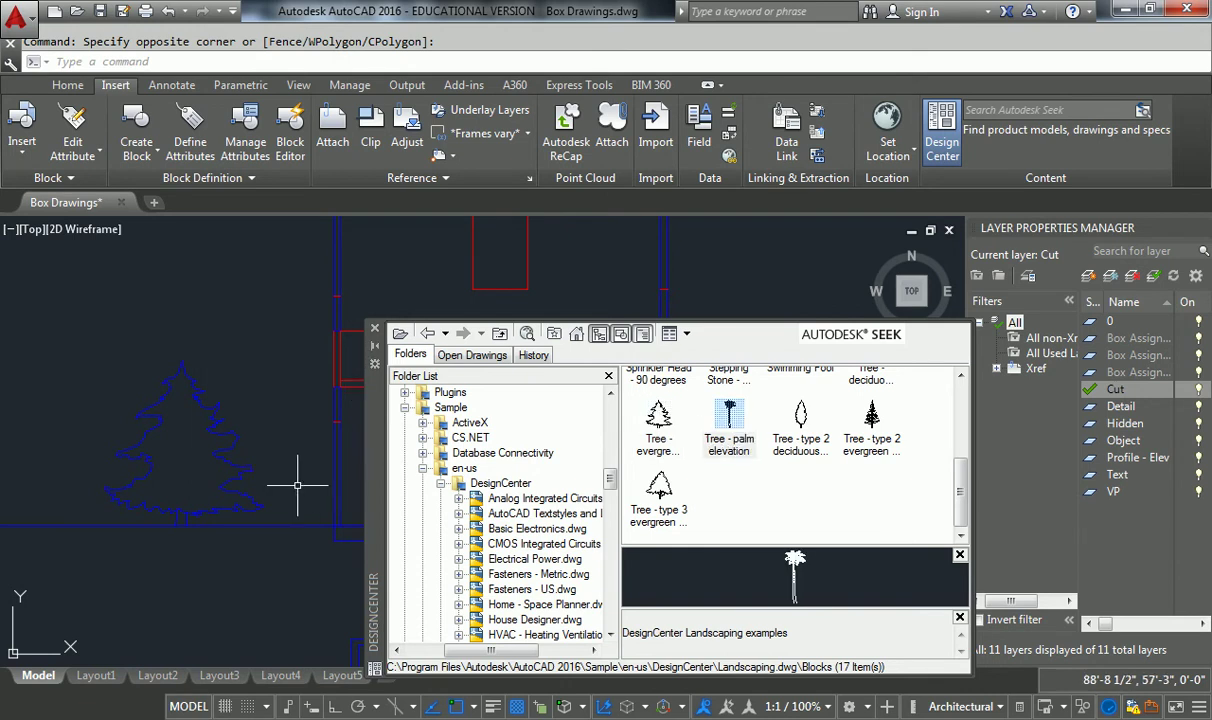
pyautogui.moveTo(259, 376); pyautogui.dragTo(247, 341)
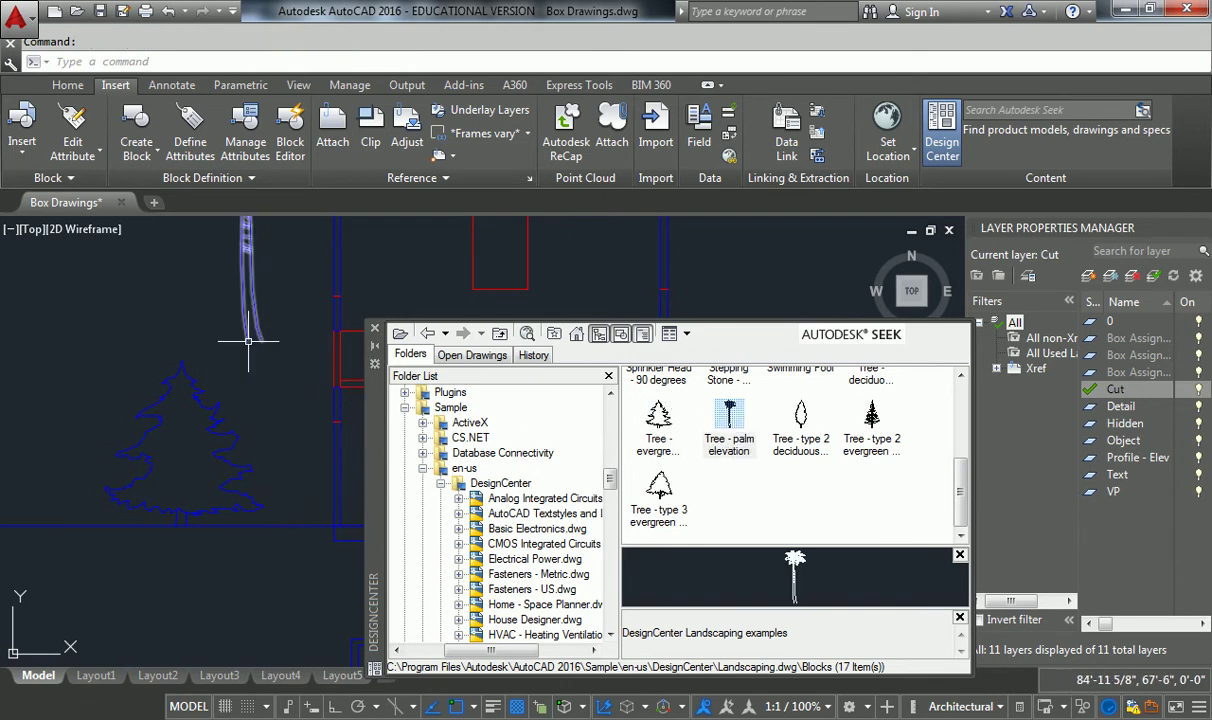
pyautogui.scroll(-3, 271, 356)
pyautogui.click(267, 323)
pyautogui.scroll(2, 262, 354)
pyautogui.scroll(3, 262, 354)
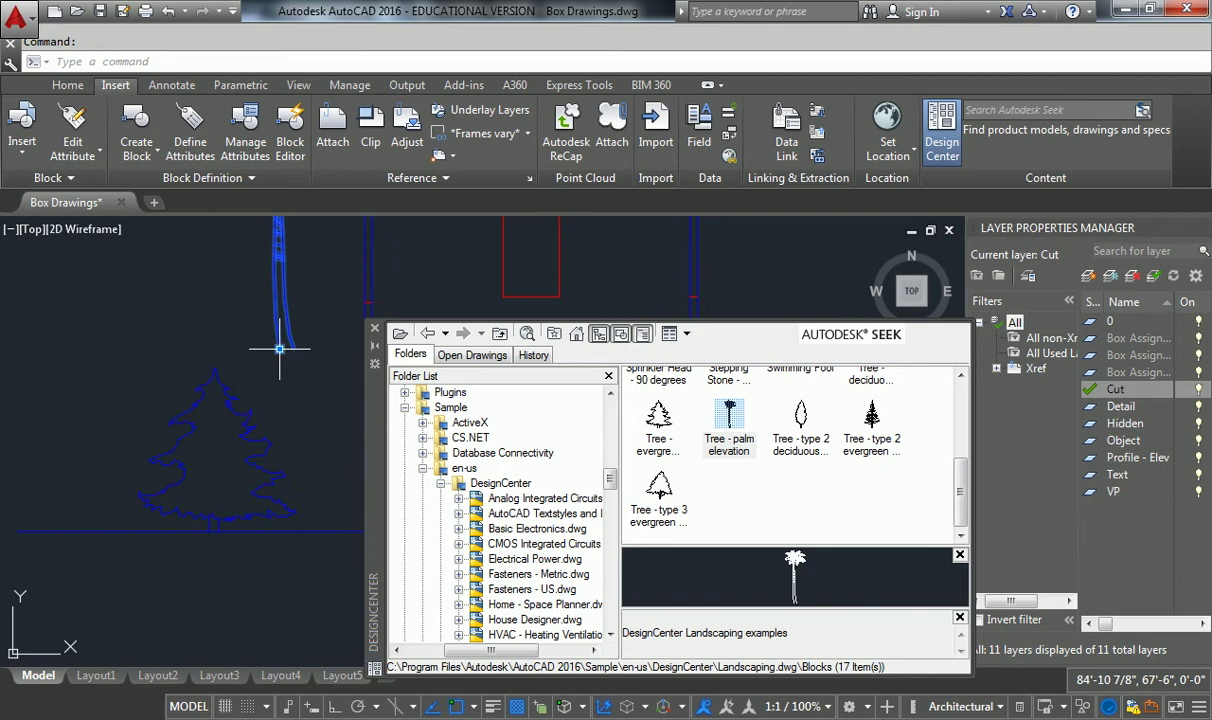
pyautogui.click(279, 349)
pyautogui.click(305, 530)
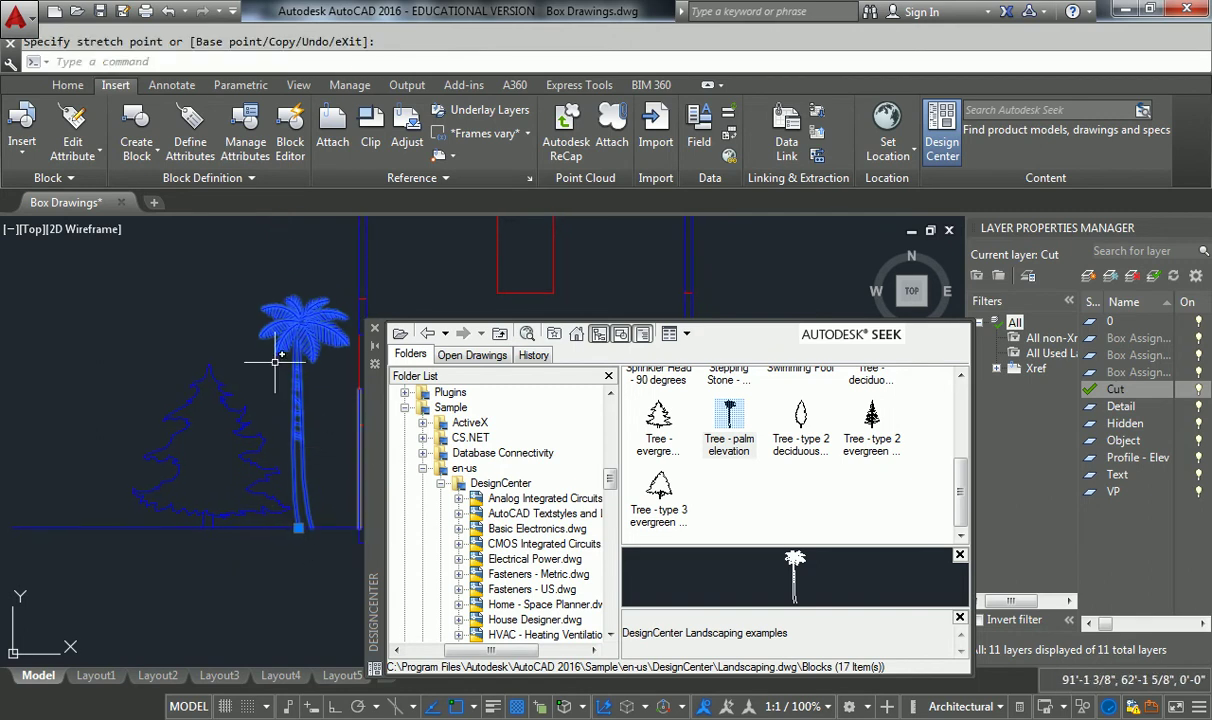
pyautogui.press('Escape')
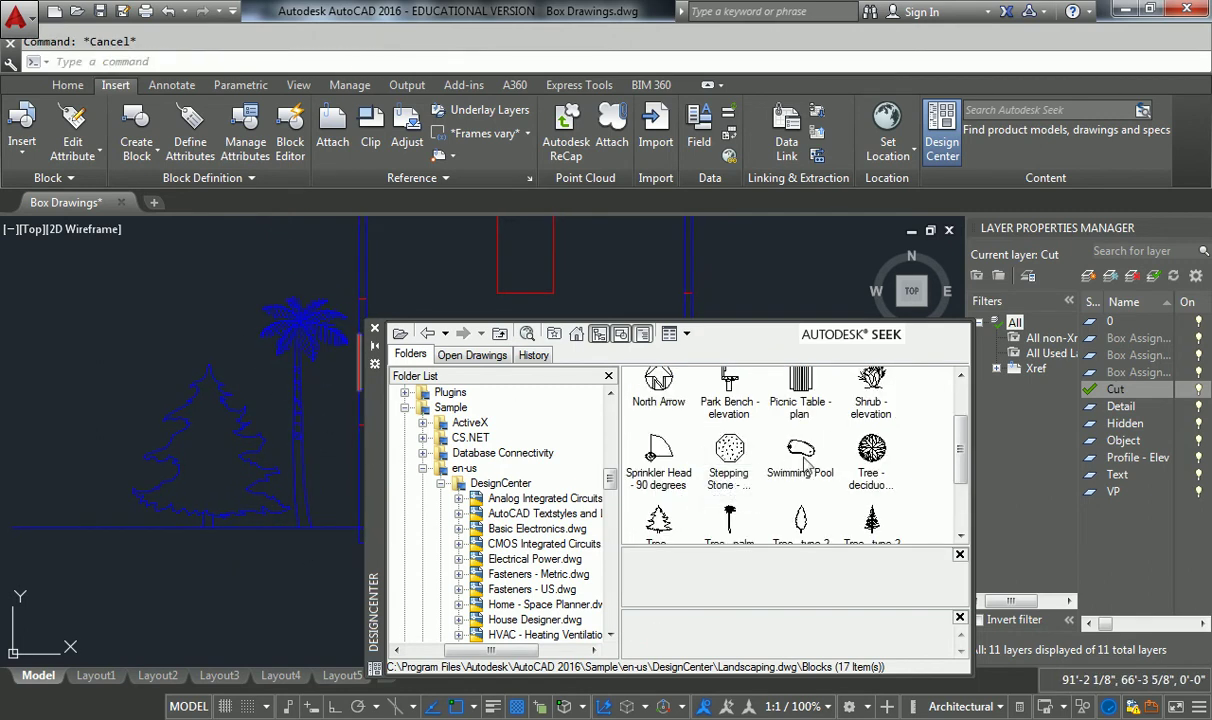
# Step: Insert the shrub elevation block and set it on the ground line on the evergreen's outer side
pyautogui.scroll(-3, 790, 450)
pyautogui.scroll(3, 790, 450)
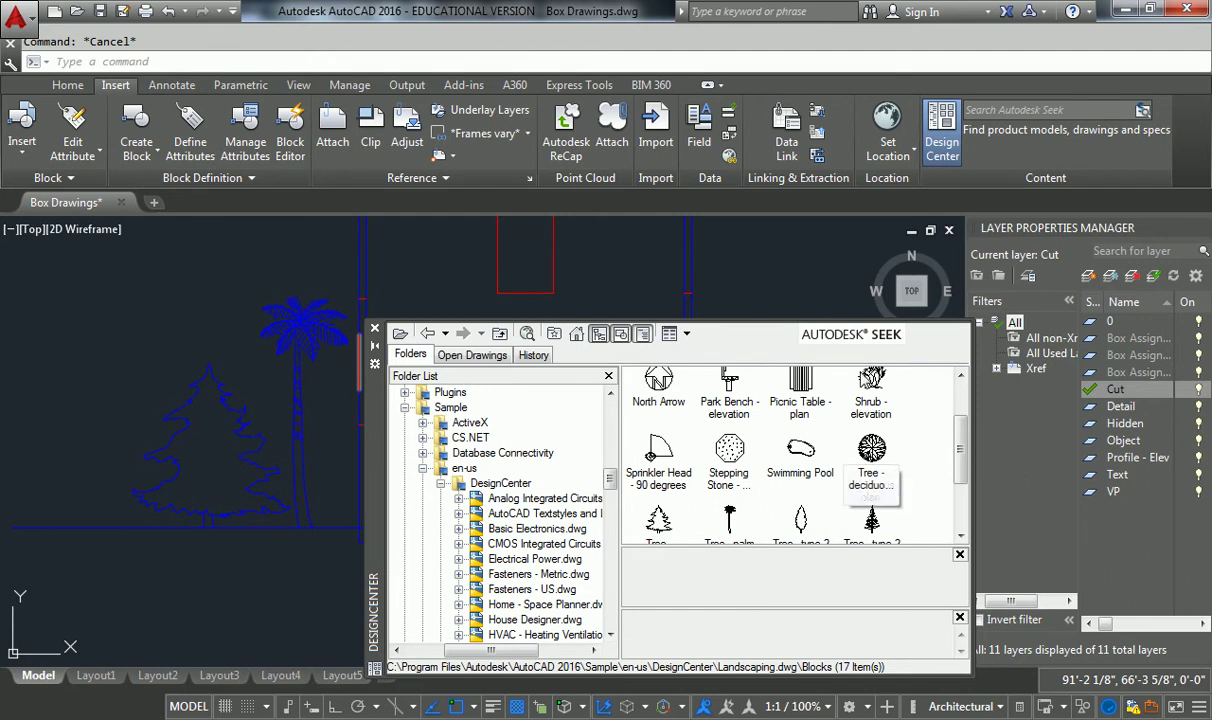
pyautogui.moveTo(869, 393)
pyautogui.mouseDown()
pyautogui.moveTo(107, 492)
pyautogui.moveTo(103, 478)
pyautogui.mouseUp()
pyautogui.click(103, 480)
pyautogui.click(113, 491)
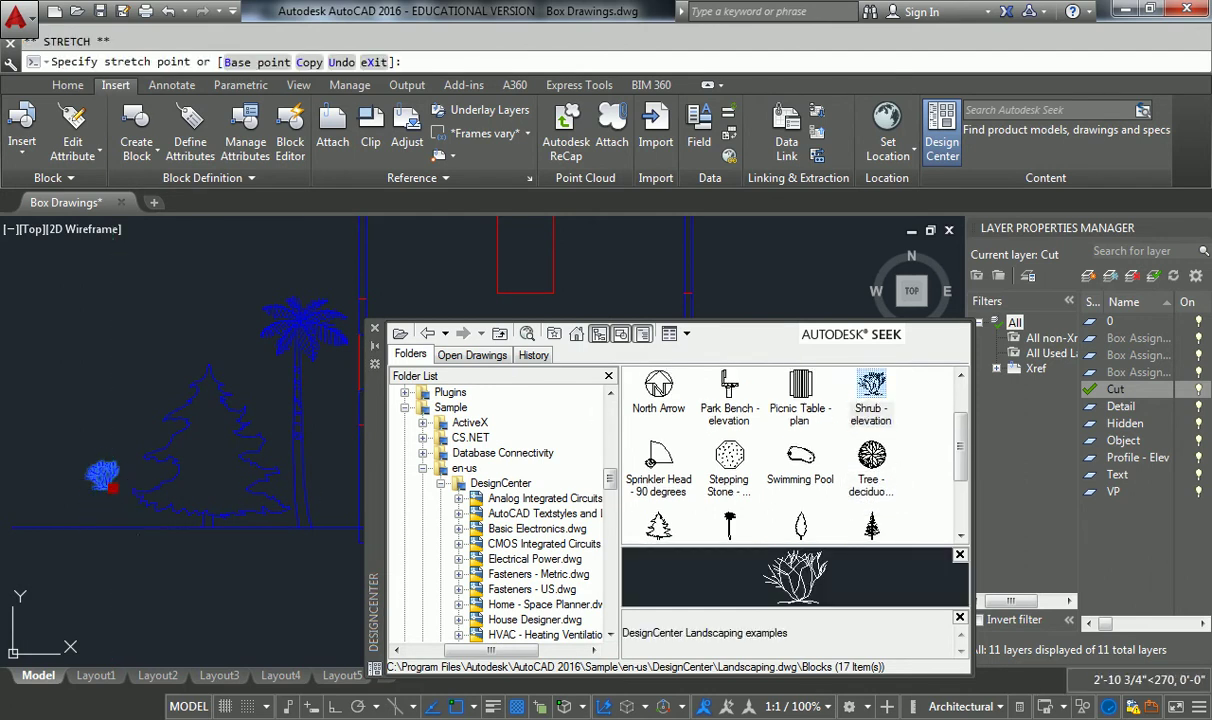
pyautogui.click(105, 527)
pyautogui.scroll(4, 98, 534)
pyautogui.press('Escape')
# Step: Scale the shrub freehand from its base point on the ground line
pyautogui.moveTo(48, 392); pyautogui.dragTo(138, 400, button='middle')
pyautogui.click(132, 398)
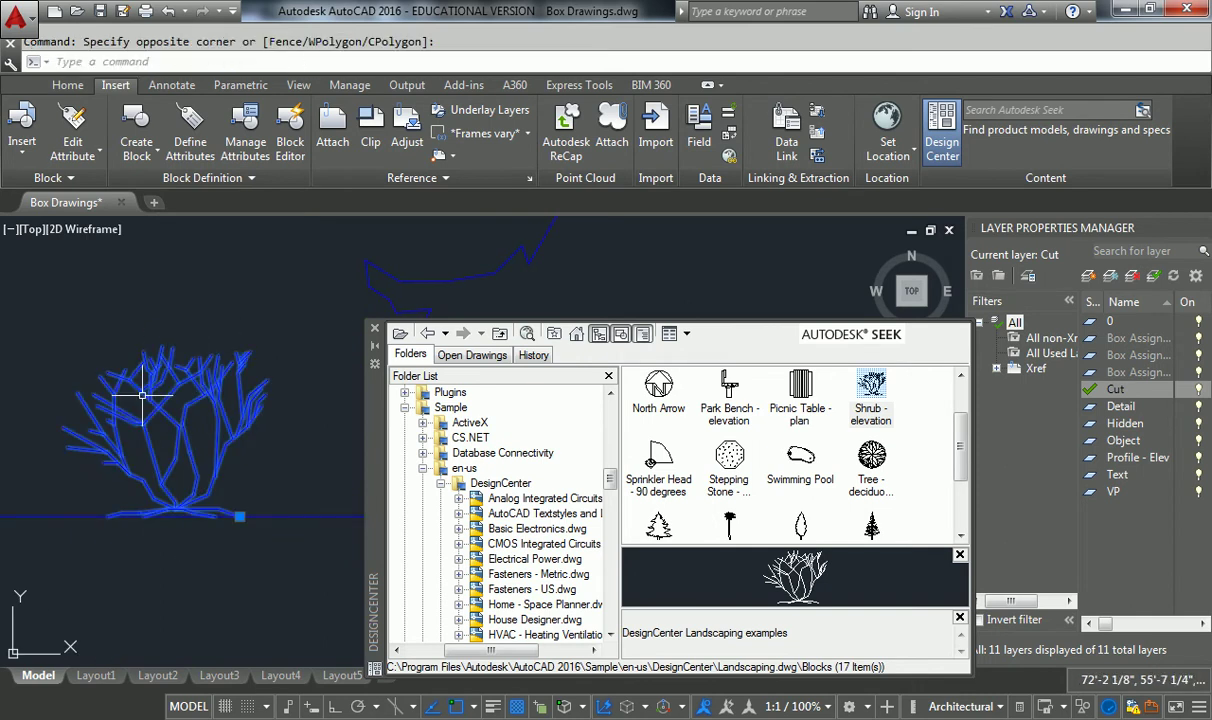
pyautogui.write('scale')
pyautogui.press('Return')
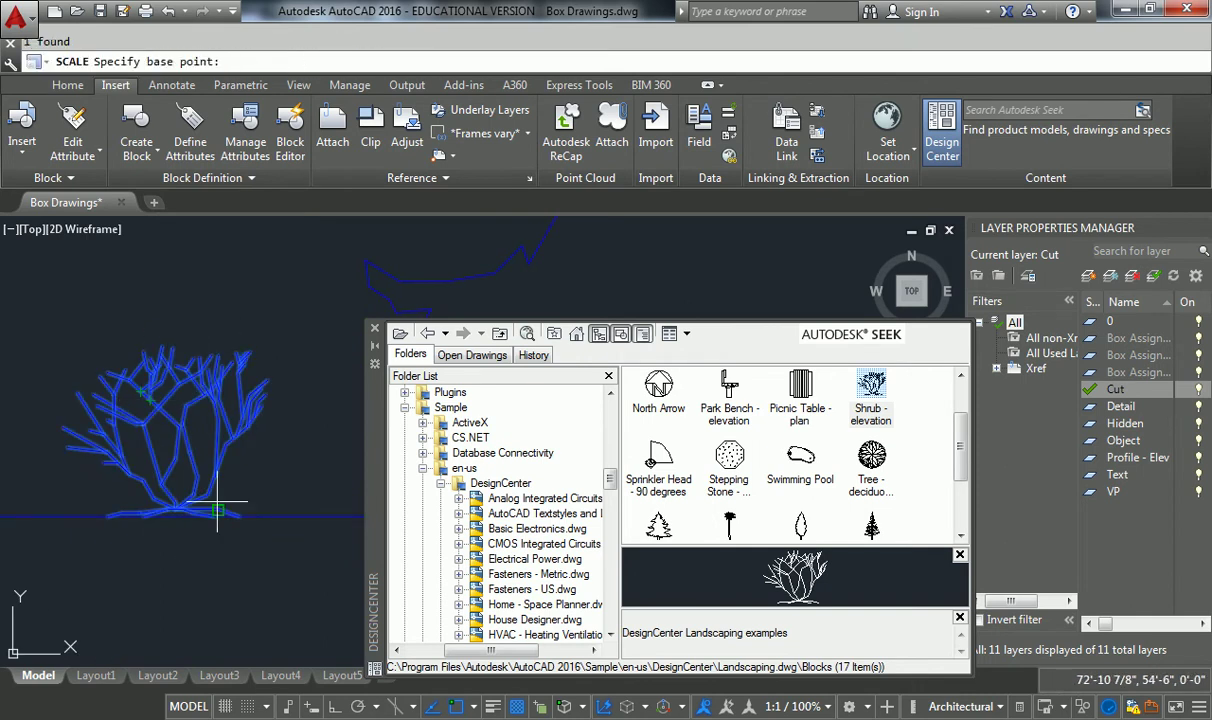
pyautogui.click(238, 514)
pyautogui.scroll(-5, 220, 470)
pyautogui.scroll(-4, 220, 468)
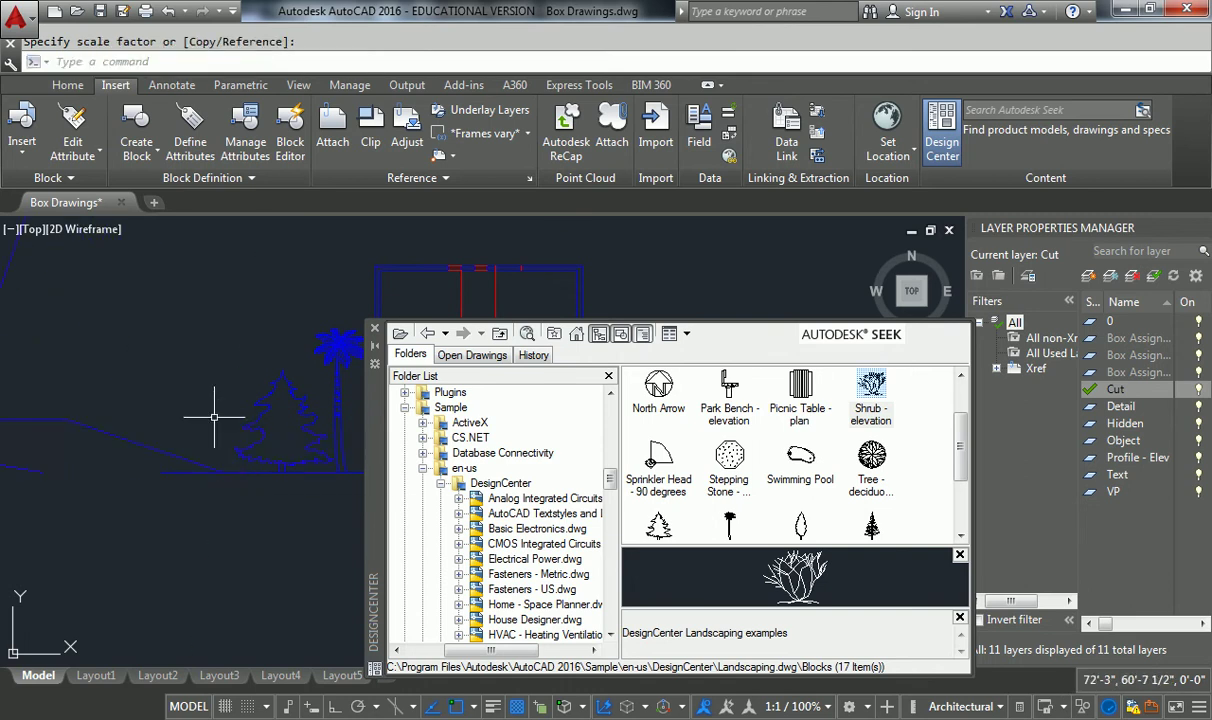
# Step: Erase the scaled shrub from the drawing
pyautogui.press('Escape')
pyautogui.scroll(6, 195, 395)
pyautogui.click(187, 385)
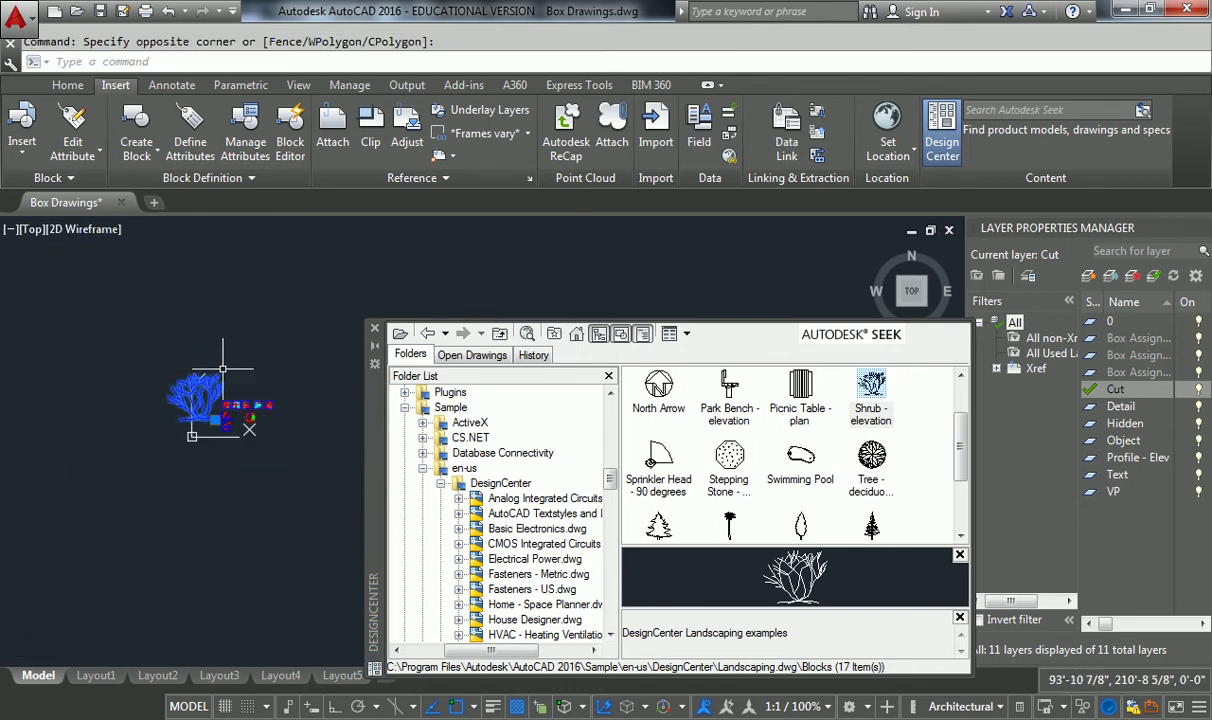
pyautogui.click(222, 368)
pyautogui.press('Delete')
pyautogui.scroll(-5, 203, 415)
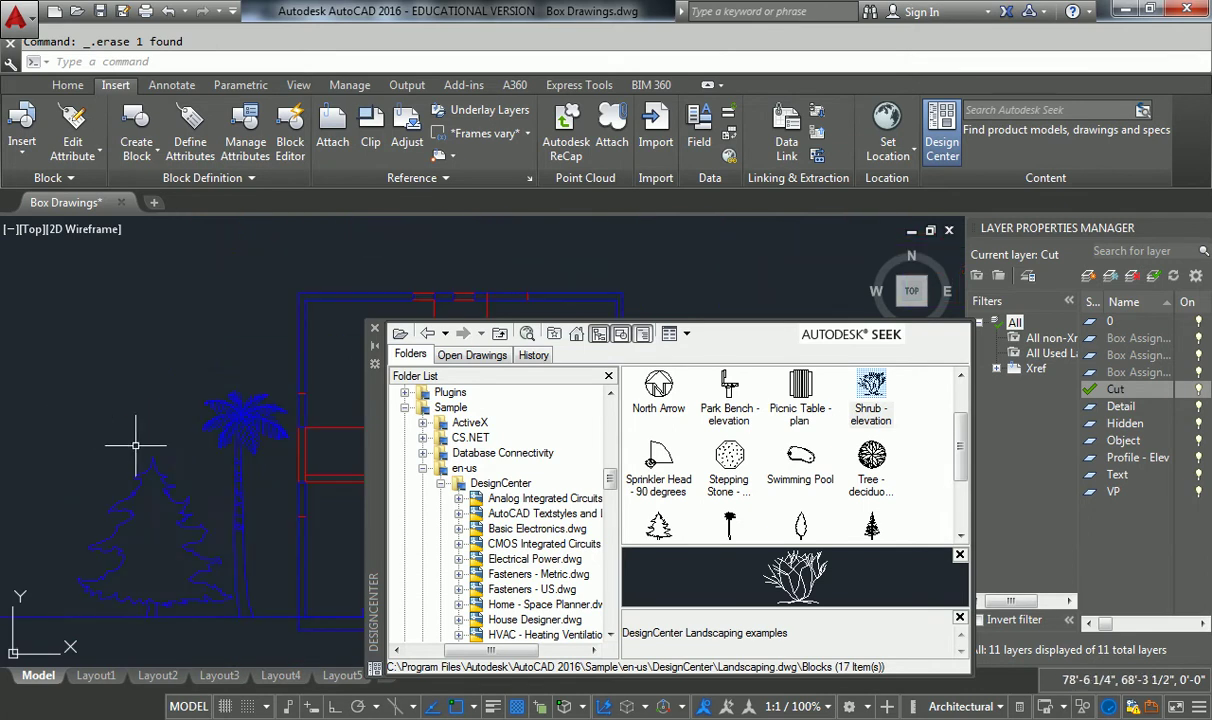
# Step: Erase the evergreen and palm trees standing beside the stair section
pyautogui.moveTo(178, 469); pyautogui.dragTo(190, 387, button='middle')
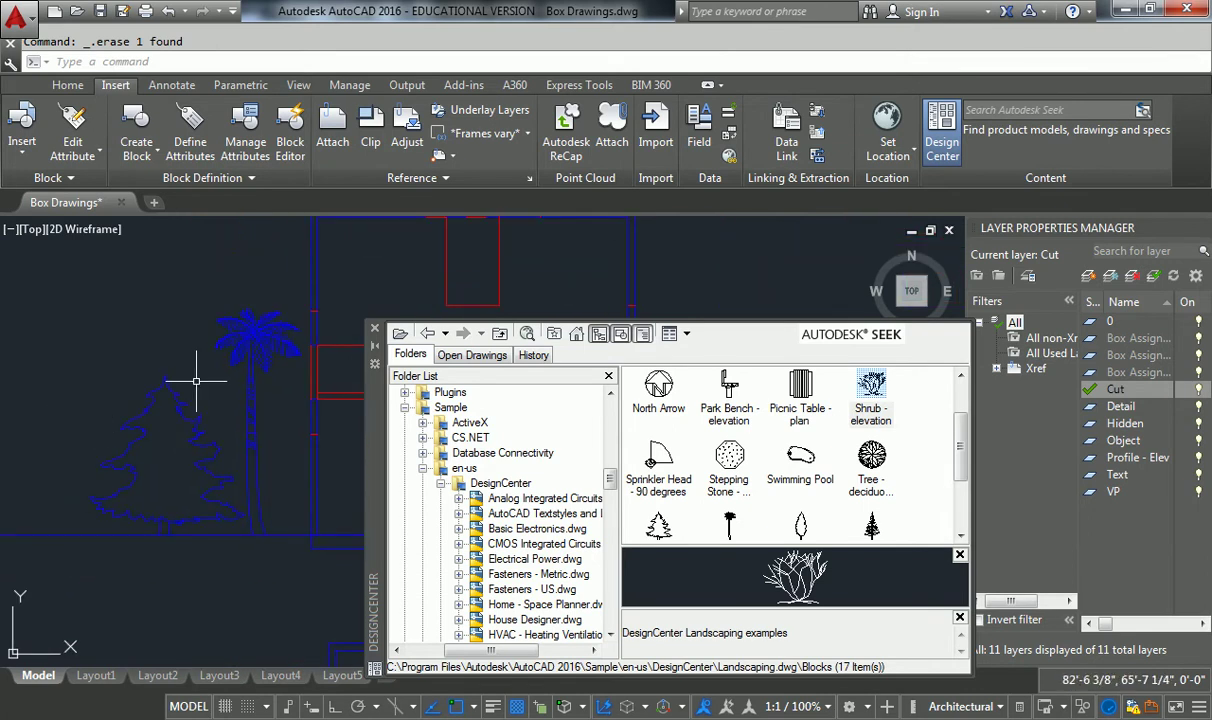
pyautogui.press('Escape')
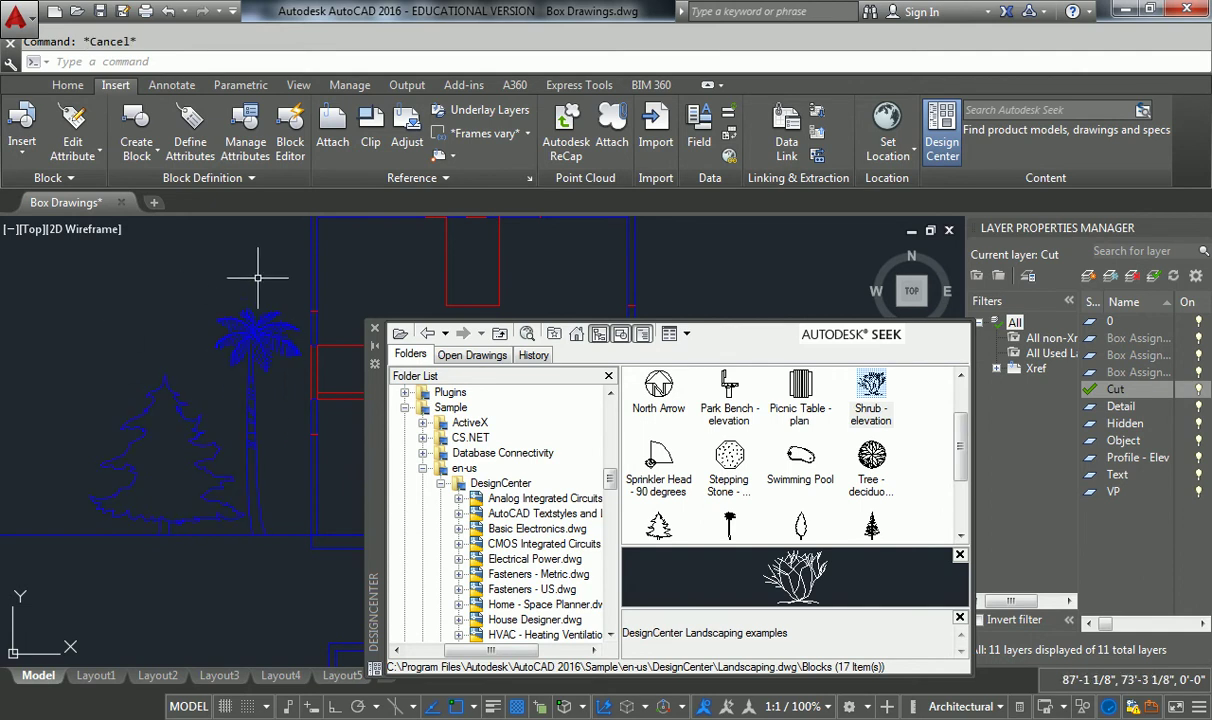
pyautogui.moveTo(244, 263)
pyautogui.mouseDown()
pyautogui.moveTo(135, 418)
pyautogui.moveTo(203, 397)
pyautogui.mouseUp()
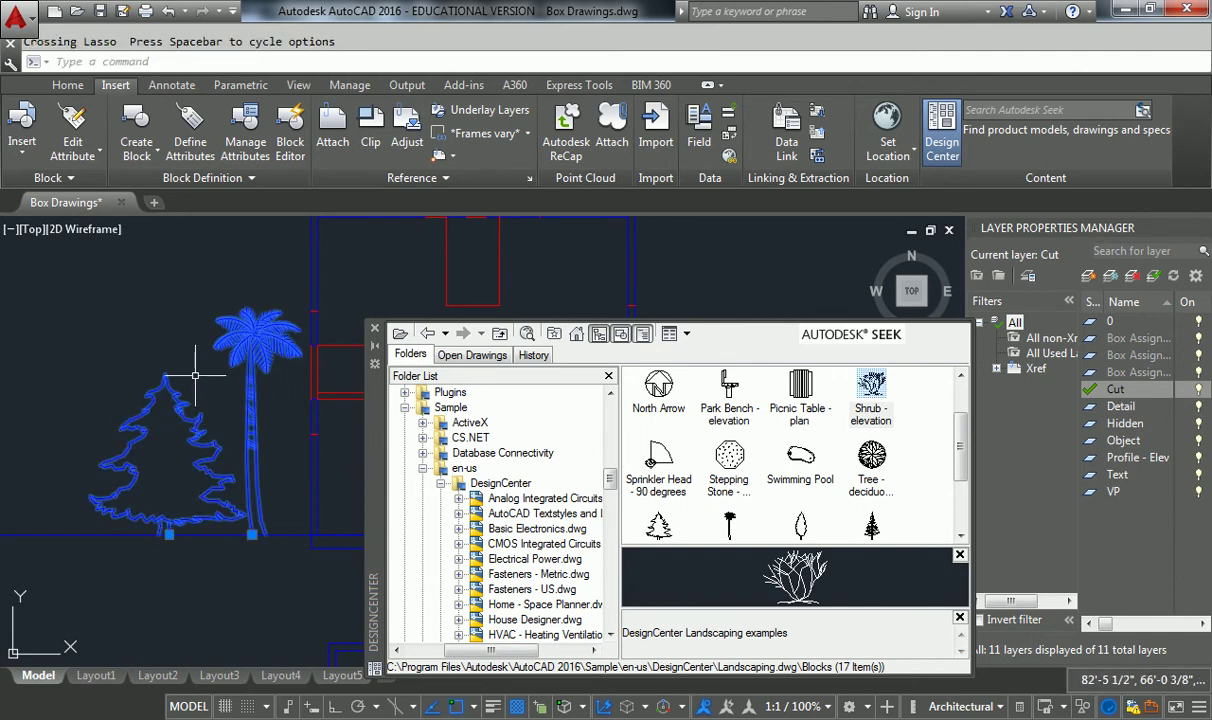
pyautogui.press('Delete')
pyautogui.scroll(-5, 347, 336)
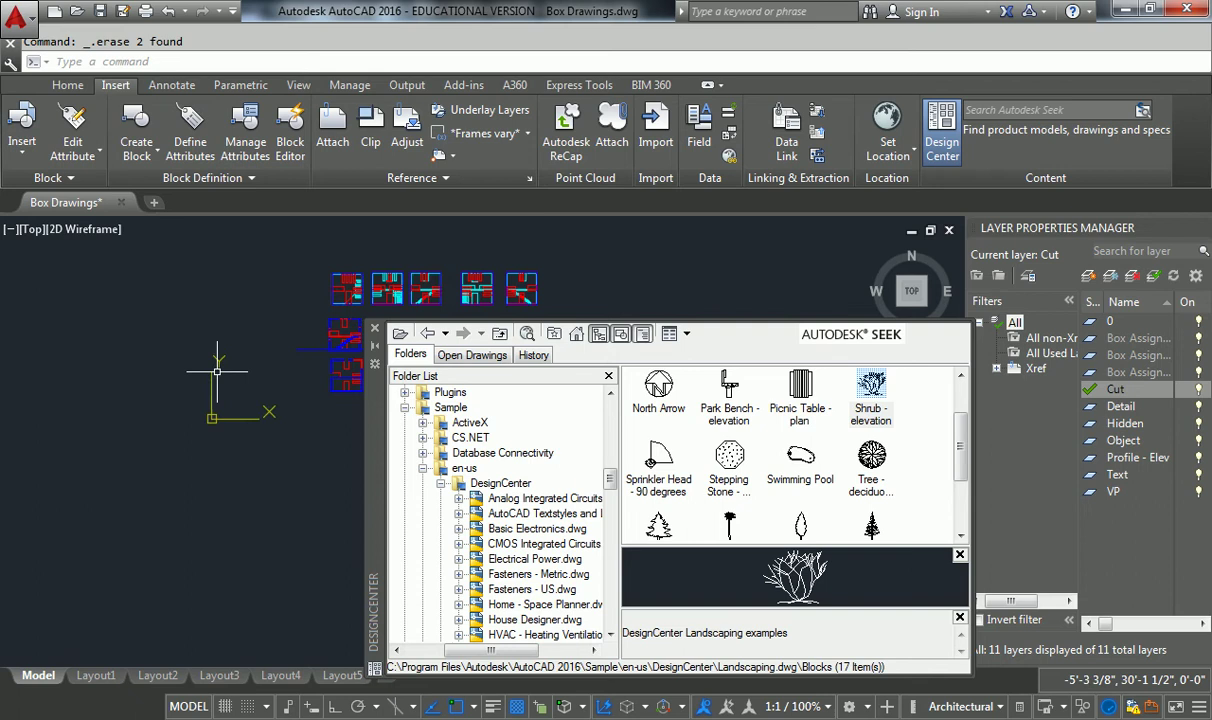
pyautogui.moveTo(360, 282); pyautogui.dragTo(205, 306, button='middle')
pyautogui.scroll(5, 203, 300)
pyautogui.moveTo(293, 305); pyautogui.dragTo(271, 311, button='middle')
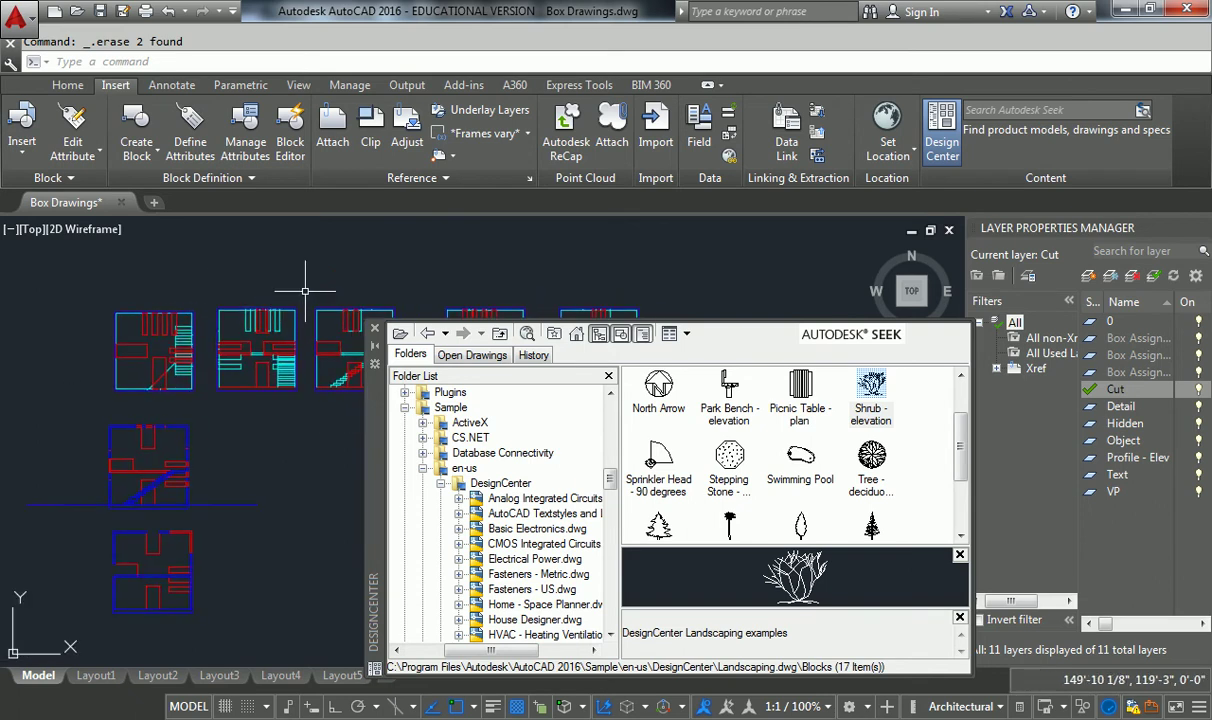
pyautogui.scroll(-2, 305, 291)
pyautogui.scroll(3, 240, 292)
pyautogui.click(248, 281)
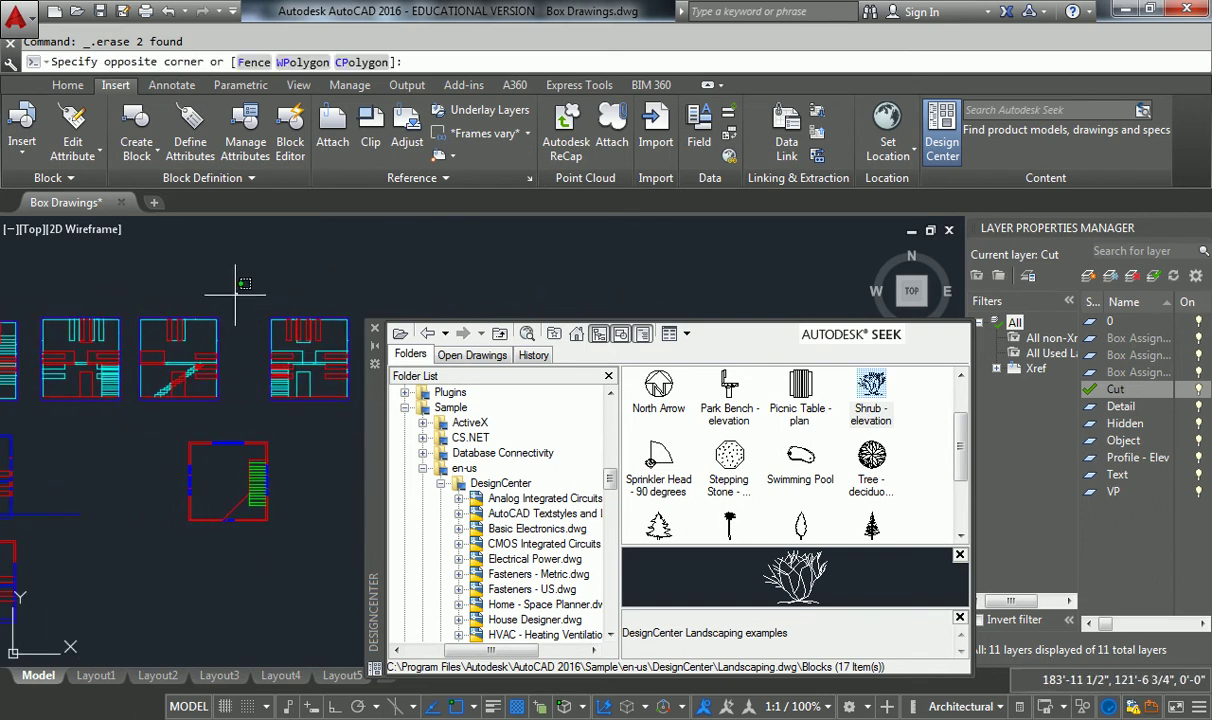
pyautogui.scroll(-3, 236, 289)
pyautogui.click(240, 290)
pyautogui.scroll(-2, 241, 290)
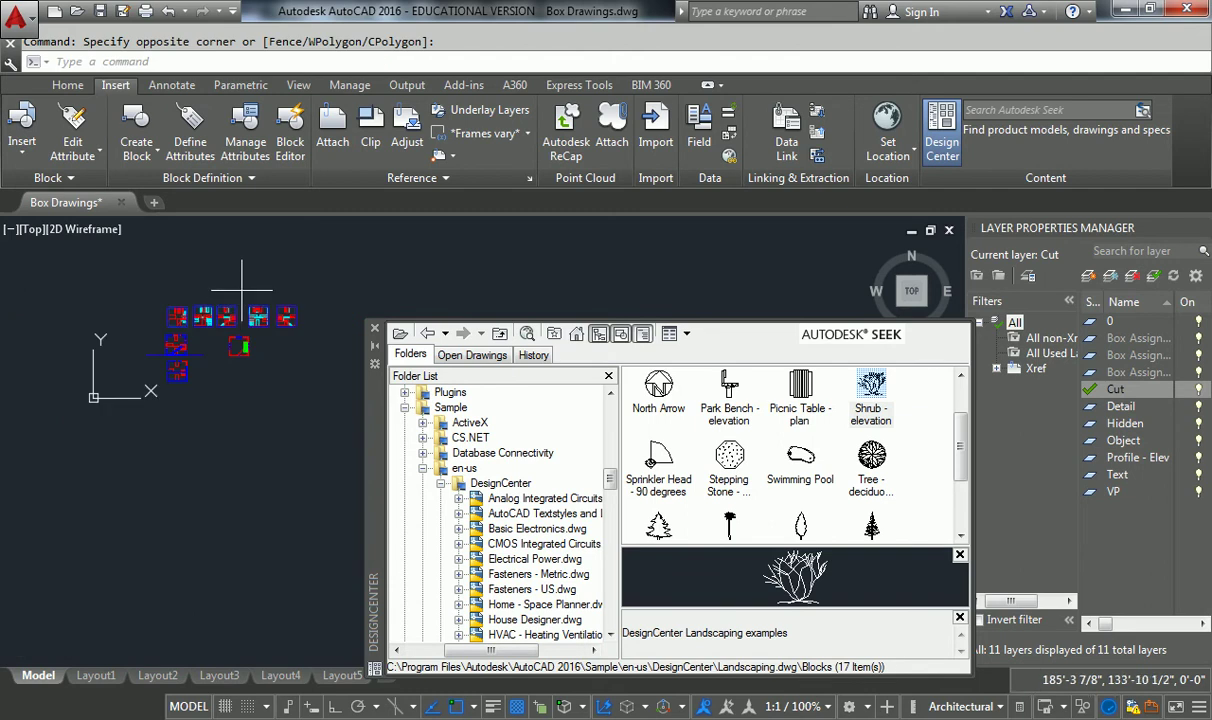
pyautogui.click(241, 291)
pyautogui.click(214, 325)
pyautogui.scroll(4, 217, 282)
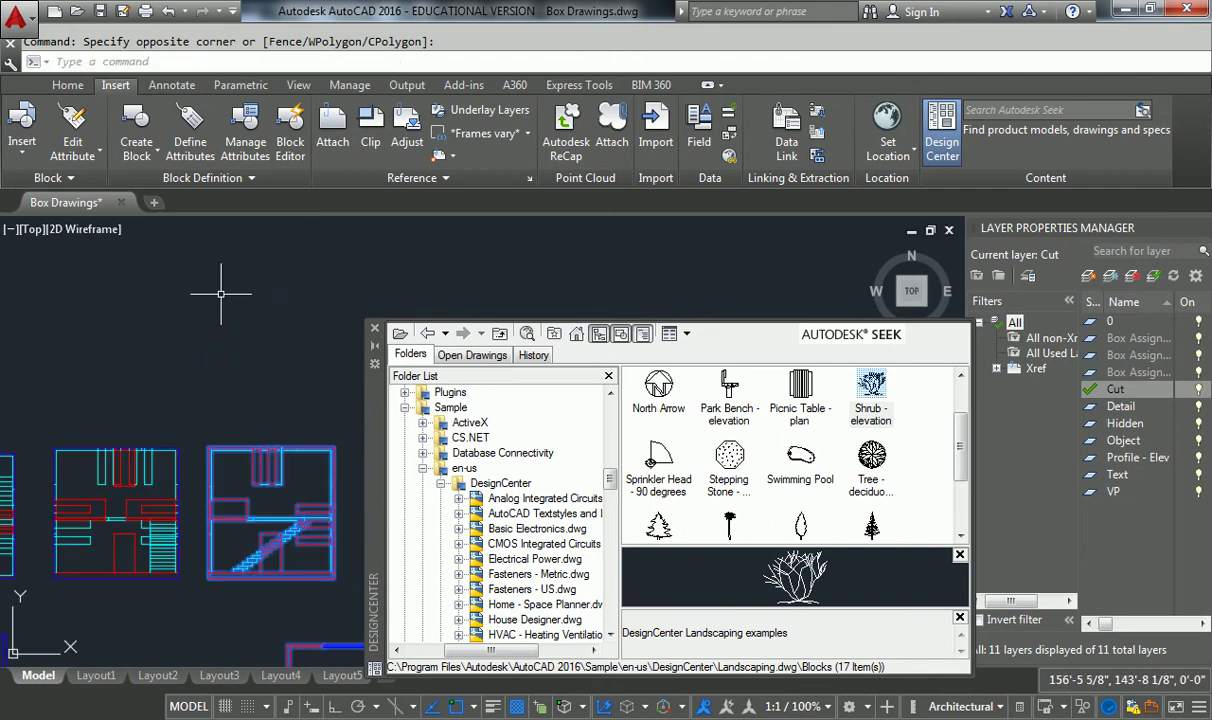
pyautogui.write('m')
pyautogui.press('Return')
pyautogui.scroll(-3, 250, 468)
pyautogui.click(250, 468)
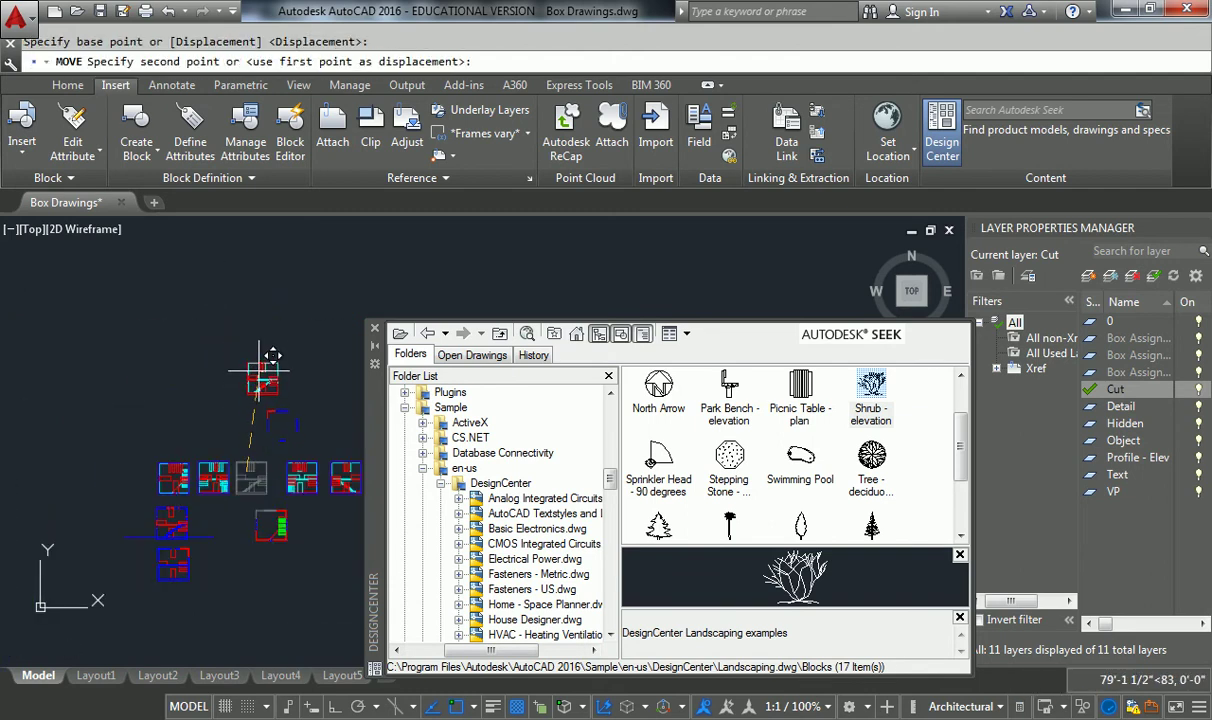
pyautogui.press('Escape')
# Step: Move the second box drawing in the upper row into the empty model space above the row
pyautogui.scroll(3, 228, 451)
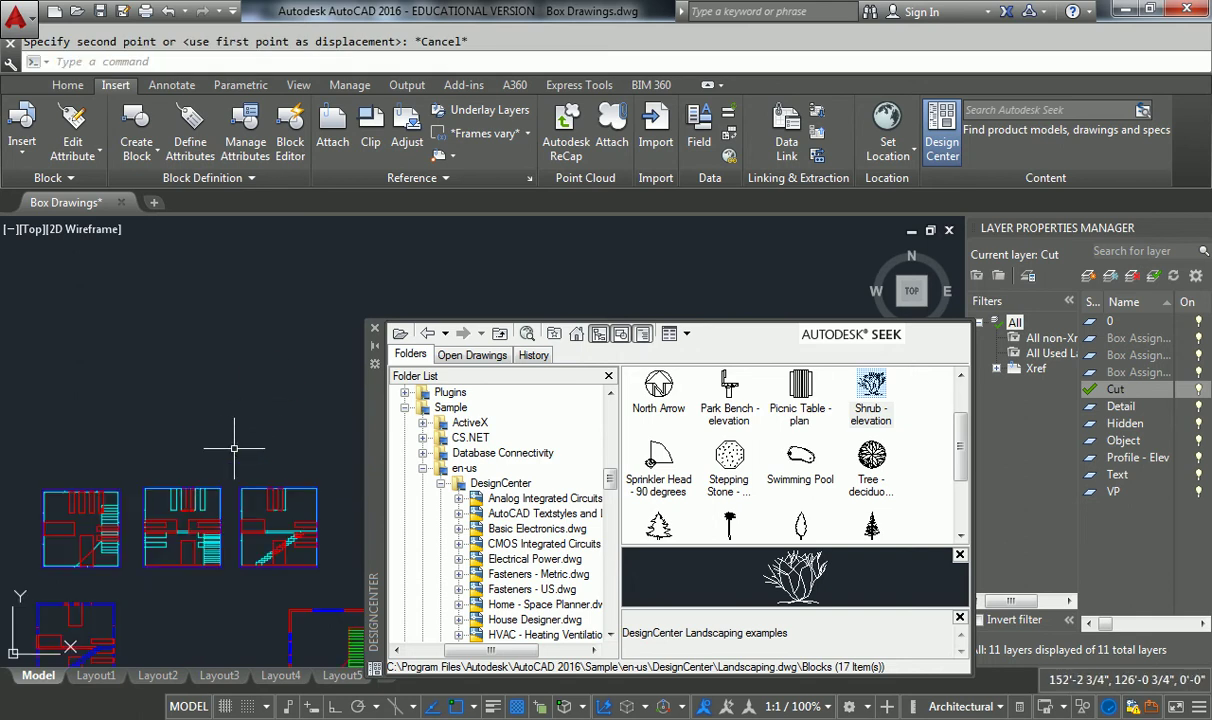
pyautogui.click(226, 430)
pyautogui.click(168, 574)
pyautogui.write('m')
pyautogui.press('Return')
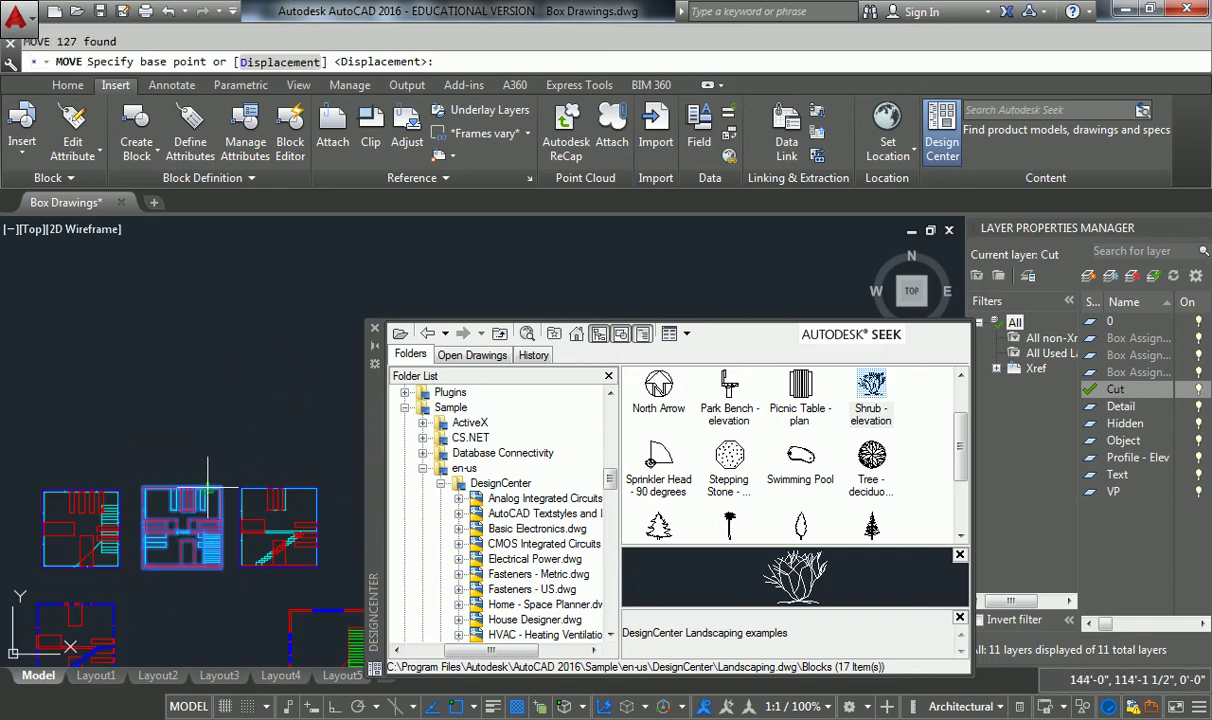
pyautogui.click(183, 540)
pyautogui.scroll(2, 117, 297)
pyautogui.scroll(1, 117, 297)
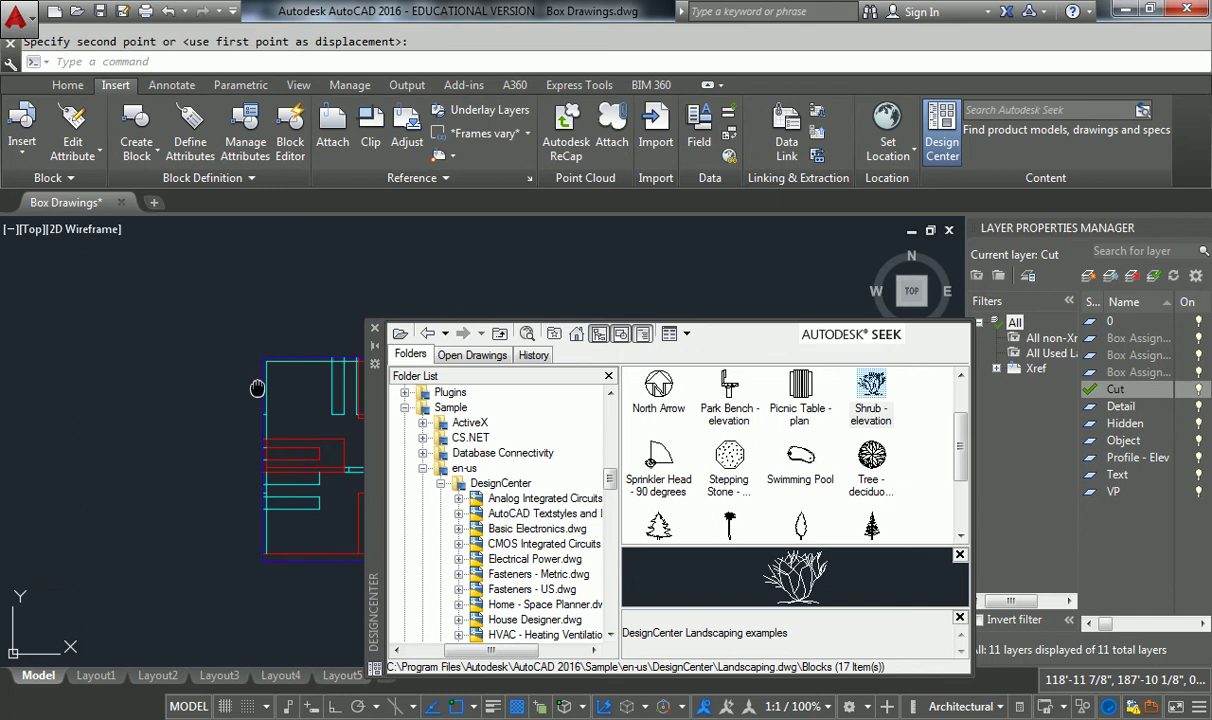
pyautogui.moveTo(258, 388); pyautogui.dragTo(108, 362, button='middle')
pyautogui.scroll(1, 108, 362)
pyautogui.scroll(-2, 128, 362)
pyautogui.press('Escape')
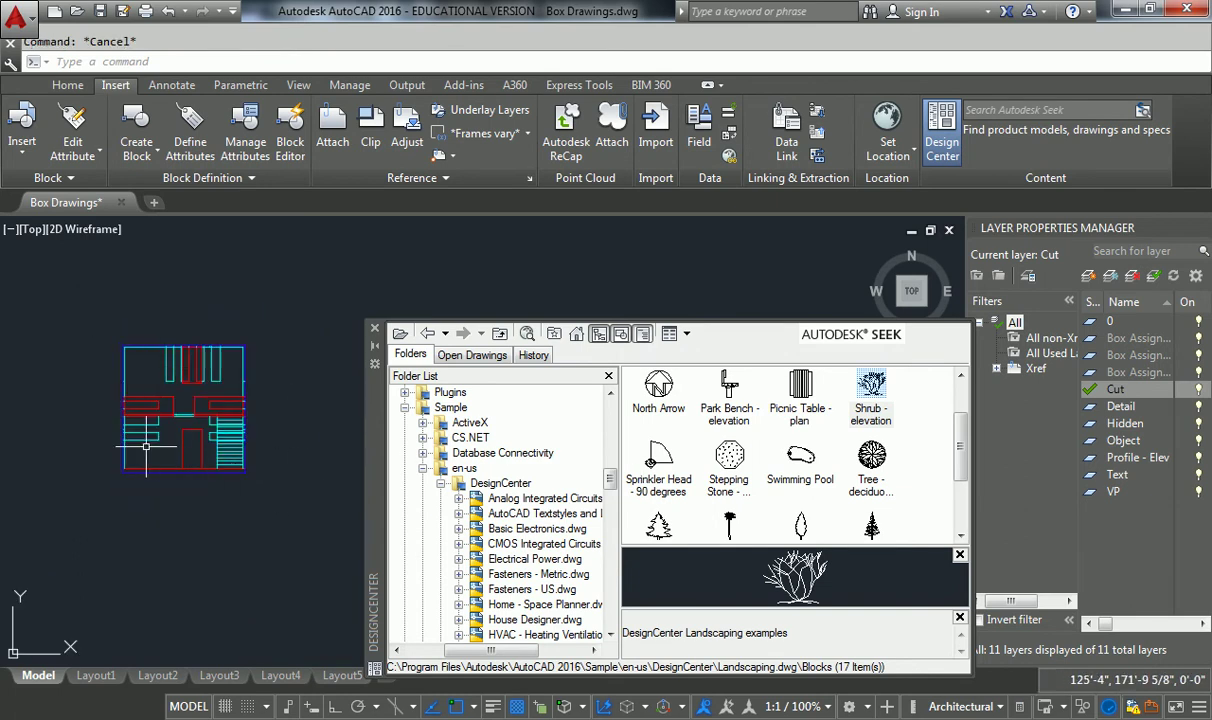
# Step: Draw a horizontal ground line from the relocated box drawing's lower-left corner, extending past its right side
pyautogui.write('l')
pyautogui.press('Return')
pyautogui.click(115, 467)
pyautogui.moveTo(78, 463); pyautogui.dragTo(155, 449, button='middle')
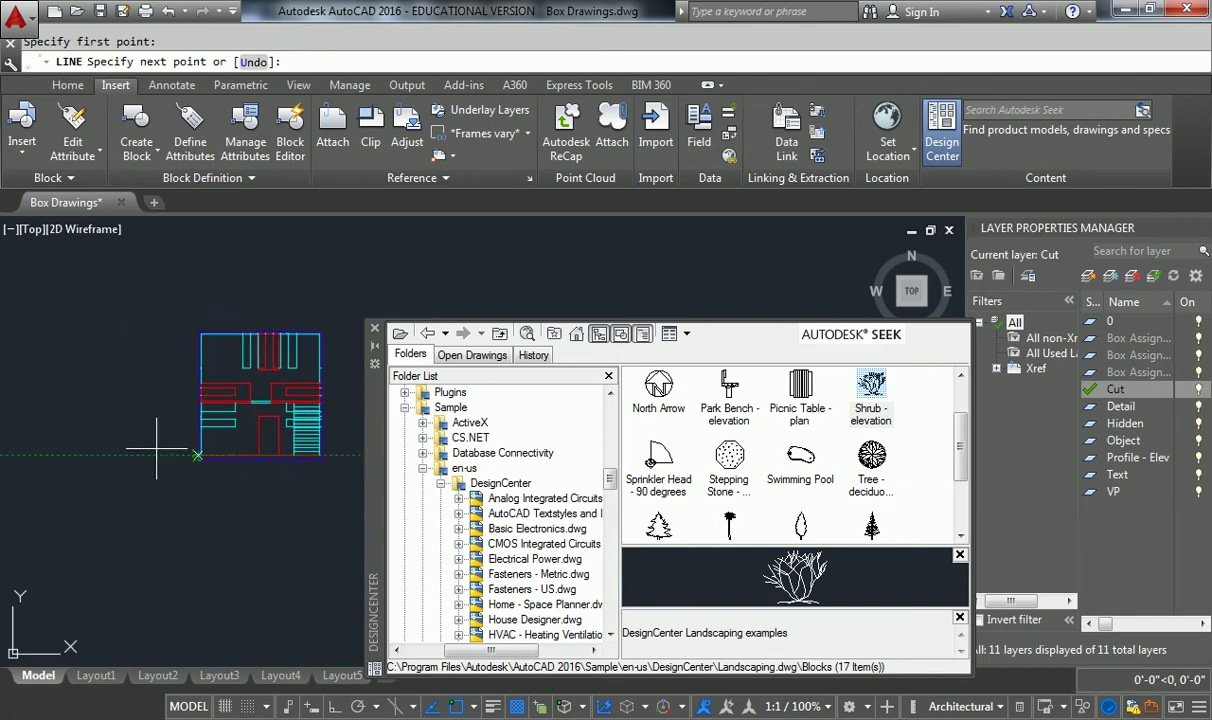
pyautogui.click(70, 455)
pyautogui.moveTo(292, 476); pyautogui.dragTo(30, 487, button='middle')
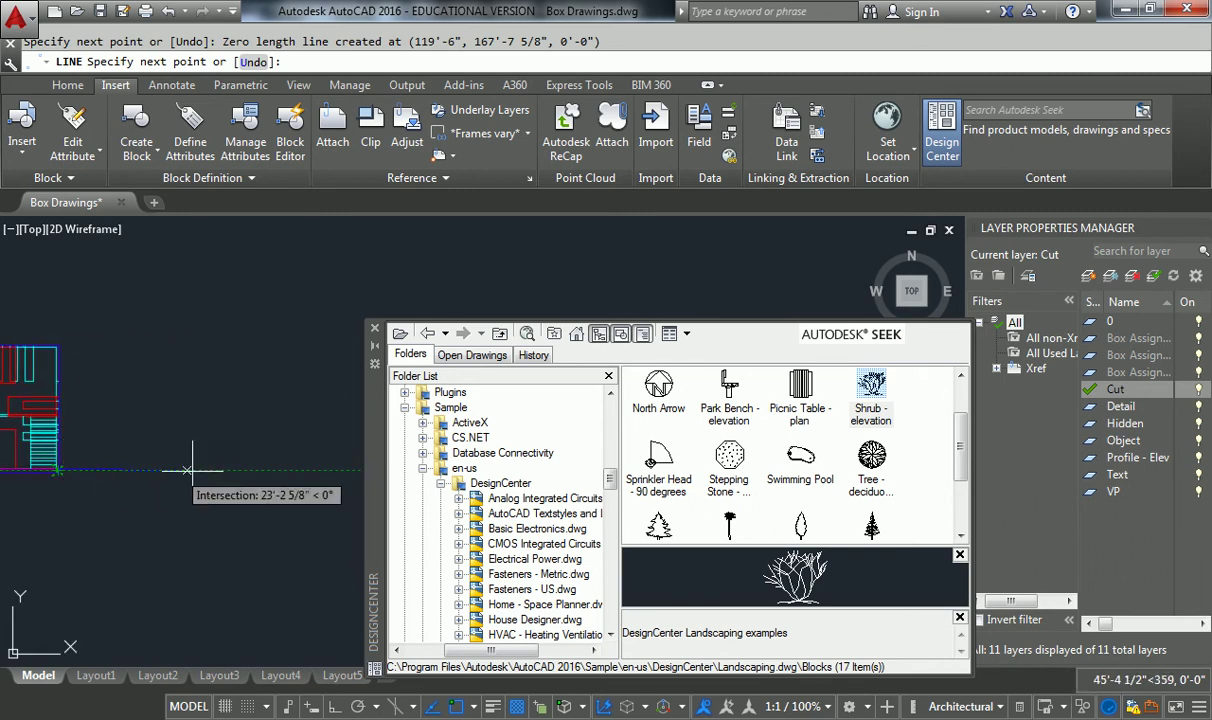
pyautogui.click(227, 470)
pyautogui.moveTo(151, 486); pyautogui.dragTo(277, 464, button='middle')
pyautogui.press('Escape')
pyautogui.press('Escape')
# Step: Stretch the ground line's left end about 20' beyond the box drawing's left side
pyautogui.click(258, 419)
pyautogui.click(200, 468)
pyautogui.moveTo(188, 473); pyautogui.dragTo(260, 479, button='middle')
pyautogui.click(133, 452)
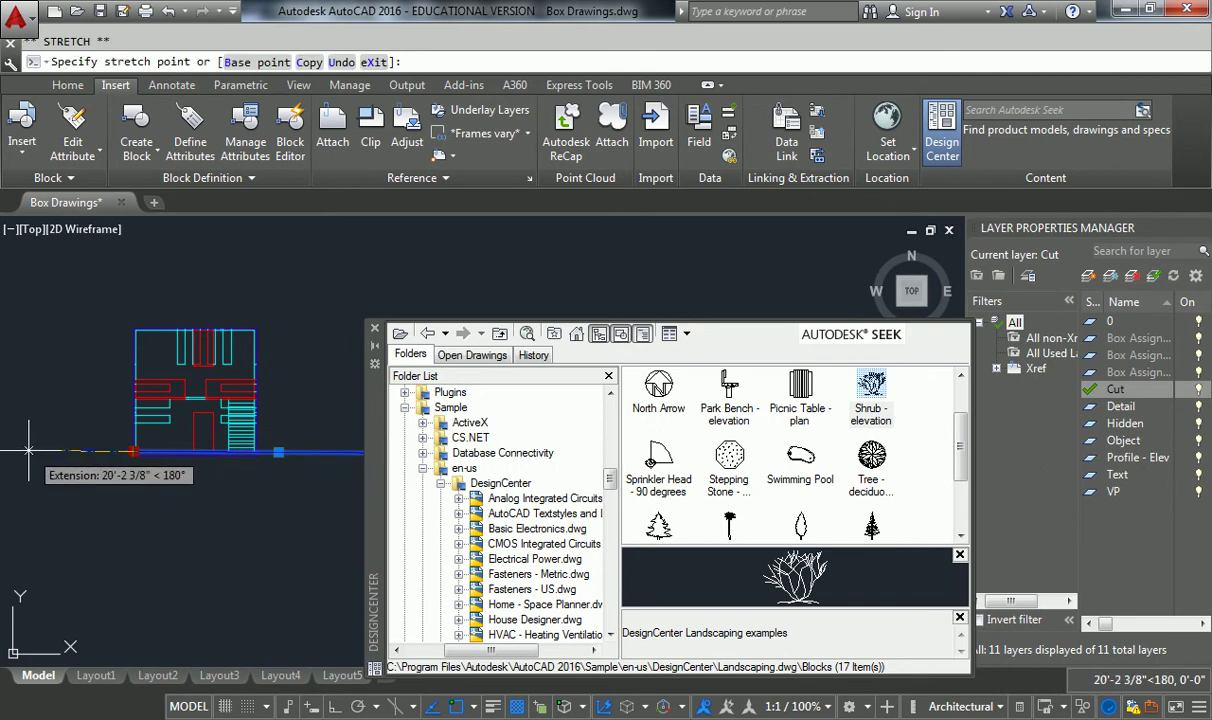
pyautogui.click(30, 452)
pyautogui.press('Escape')
# Step: Insert the slender oval tree elevation block from the Landscaping blocks to the right of the box drawing
pyautogui.moveTo(227, 408); pyautogui.dragTo(243, 398, button='middle')
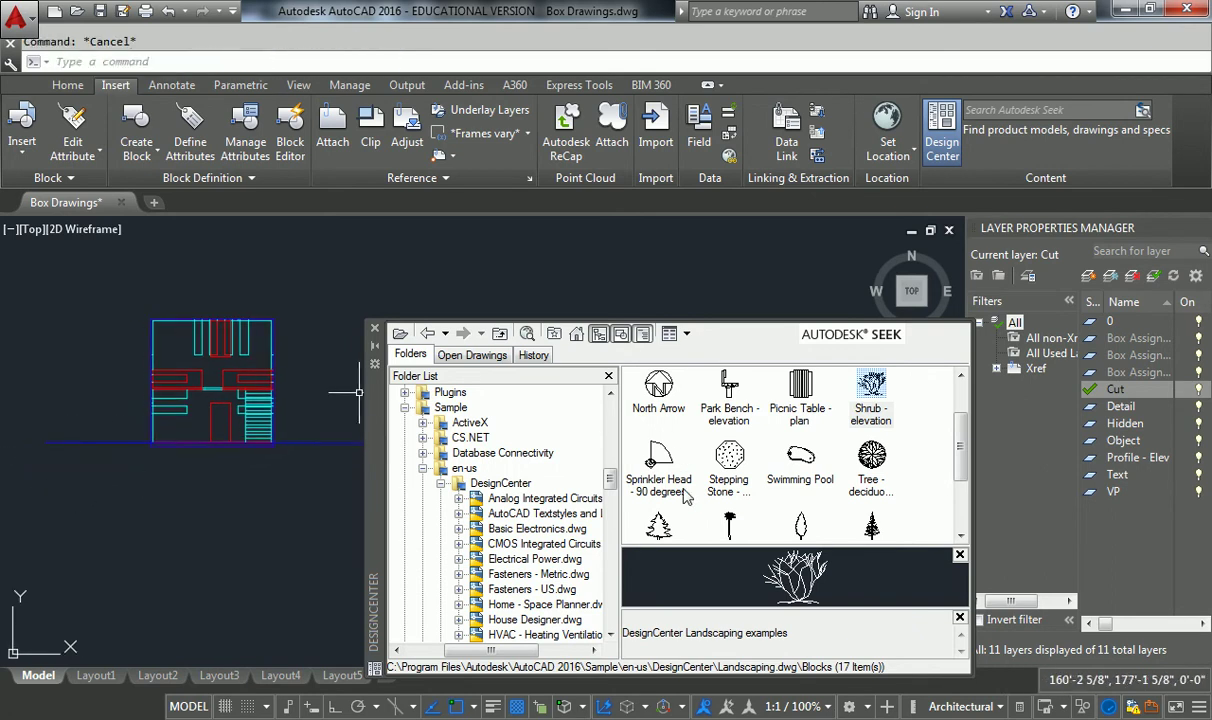
pyautogui.scroll(-1, 683, 503)
pyautogui.scroll(1, 802, 512)
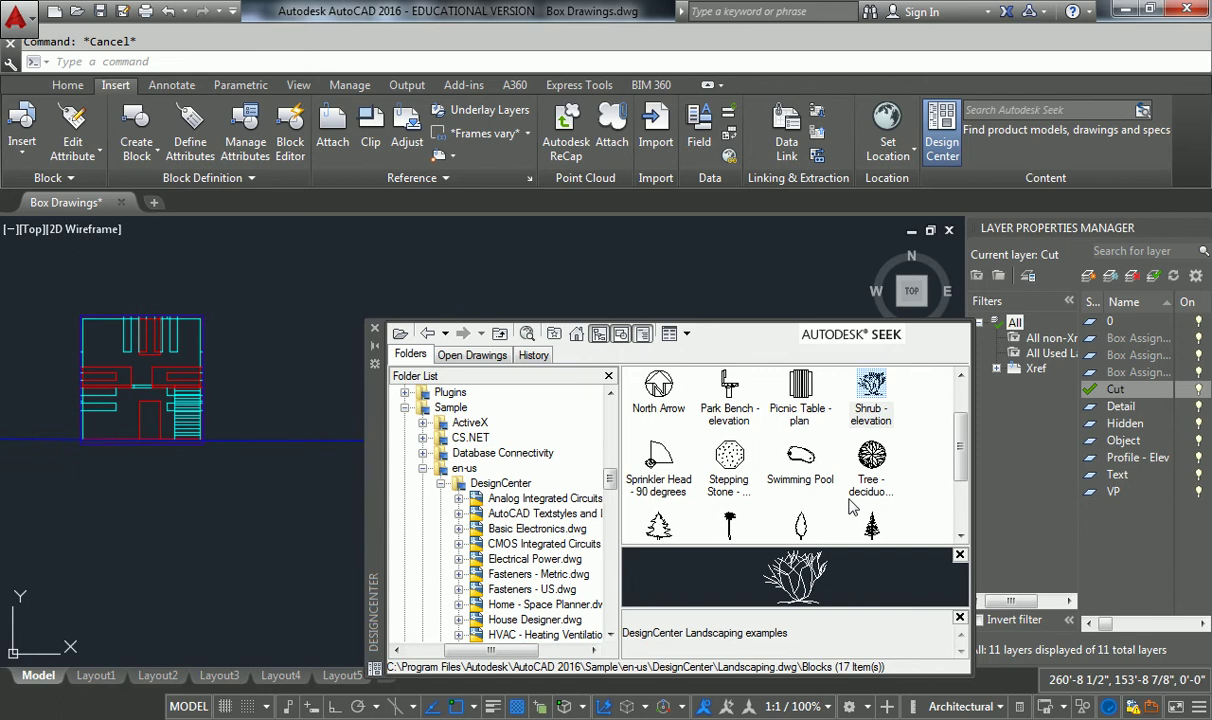
pyautogui.click(800, 527)
pyautogui.moveTo(278, 417); pyautogui.dragTo(274, 416)
pyautogui.scroll(3, 243, 405)
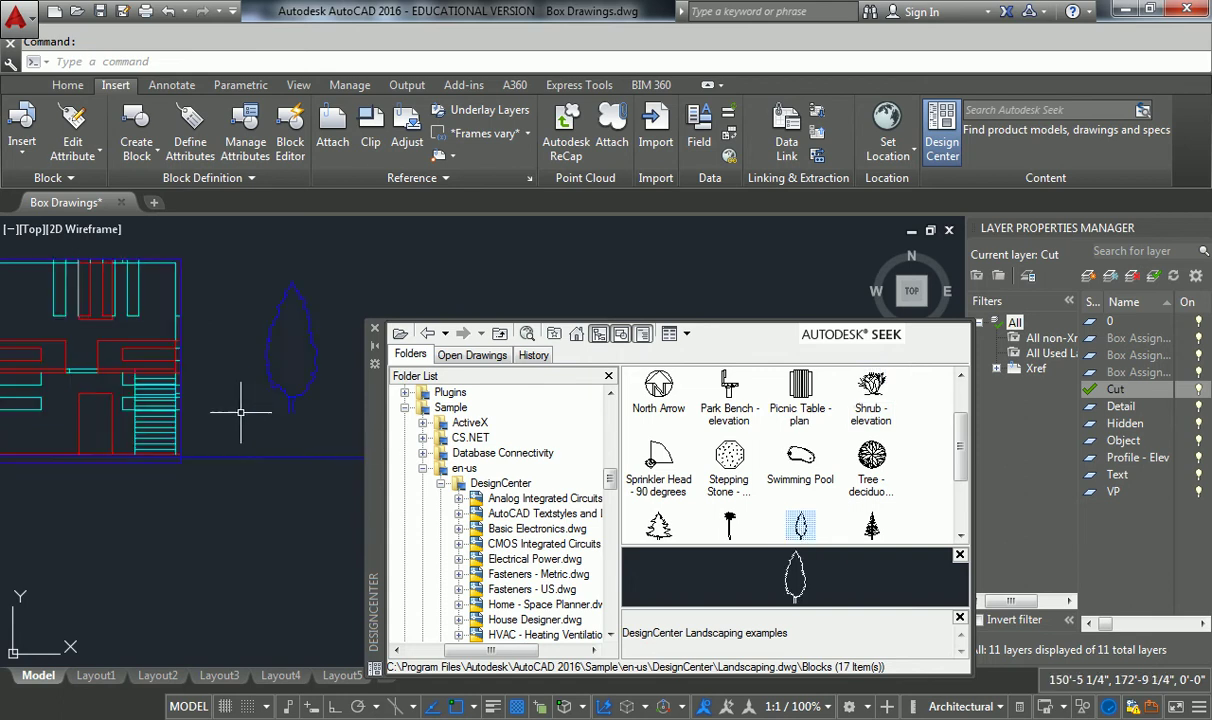
# Step: Move the oval tree's trunk base onto the ground line, close to the box's right side, with polar tracking on
pyautogui.click(333, 295)
pyautogui.click(257, 344)
pyautogui.scroll(-3, 281, 334)
pyautogui.click(303, 355)
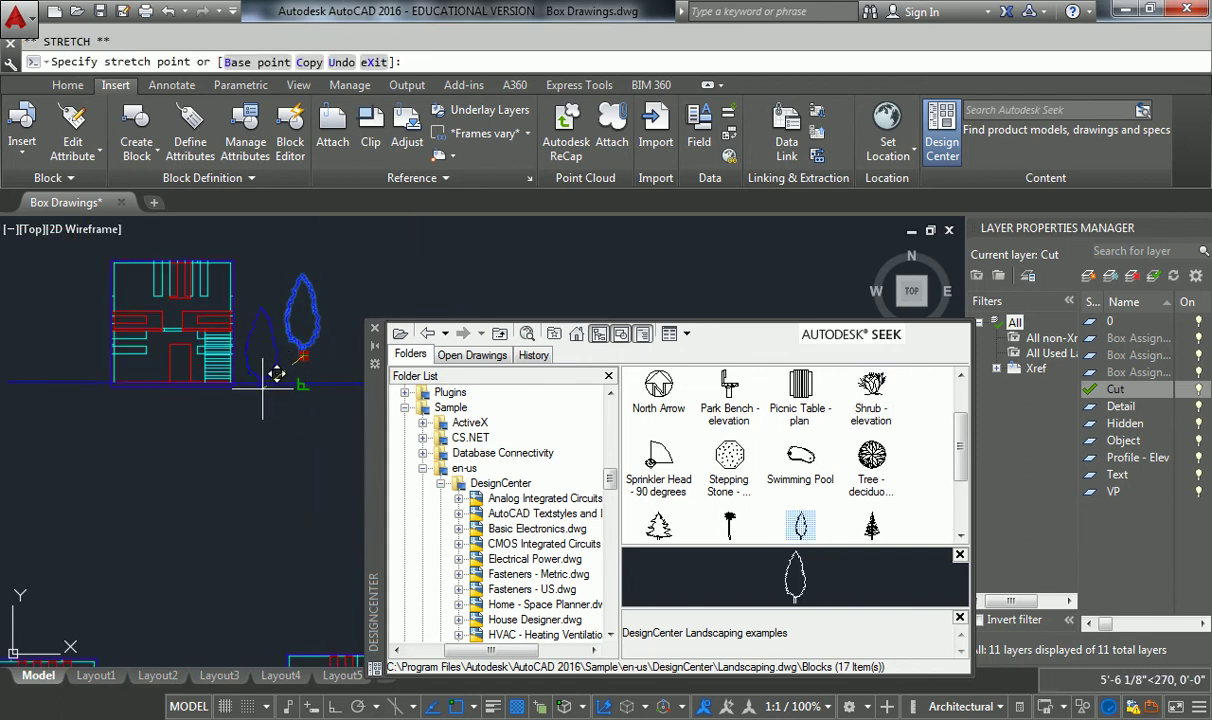
pyautogui.click(303, 383)
pyautogui.click(303, 383)
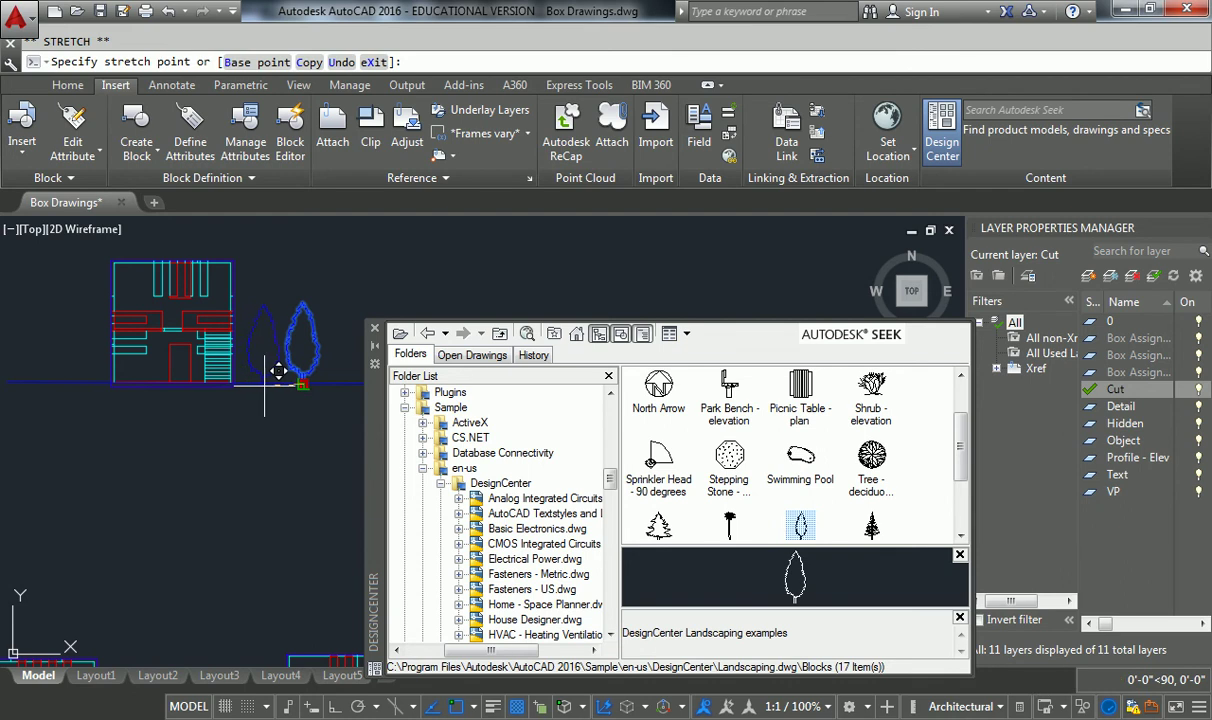
pyautogui.press('ctrl')
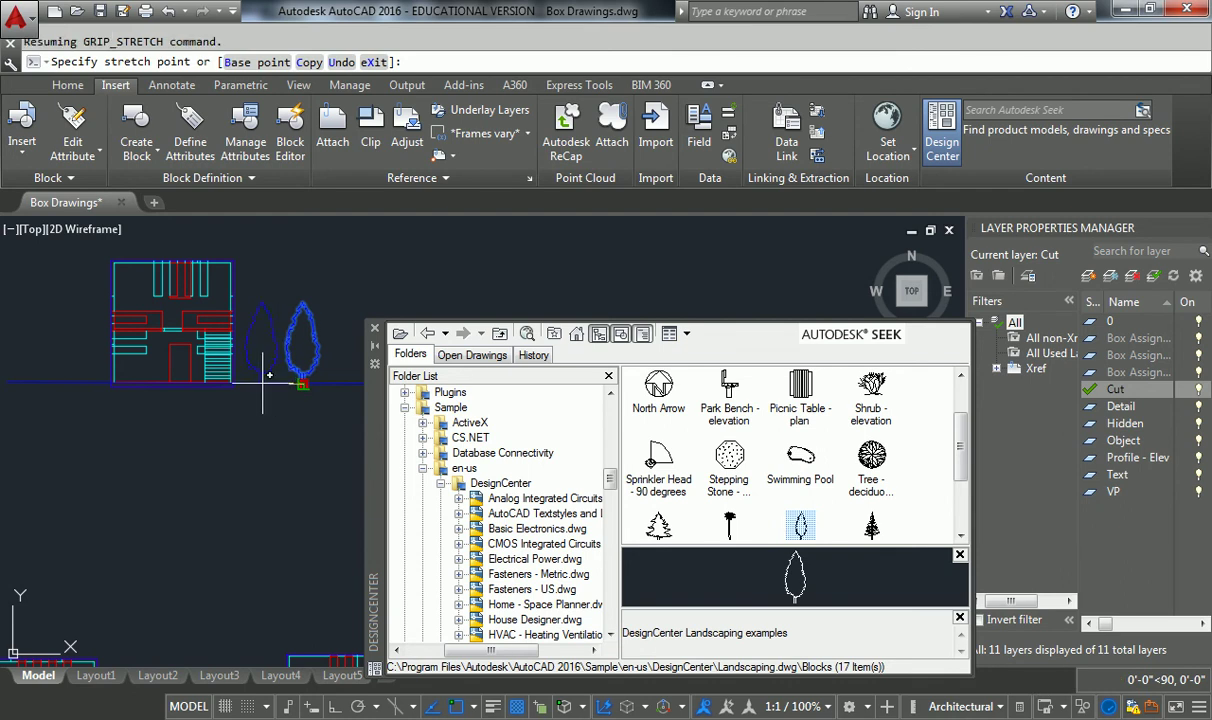
pyautogui.press('F10')
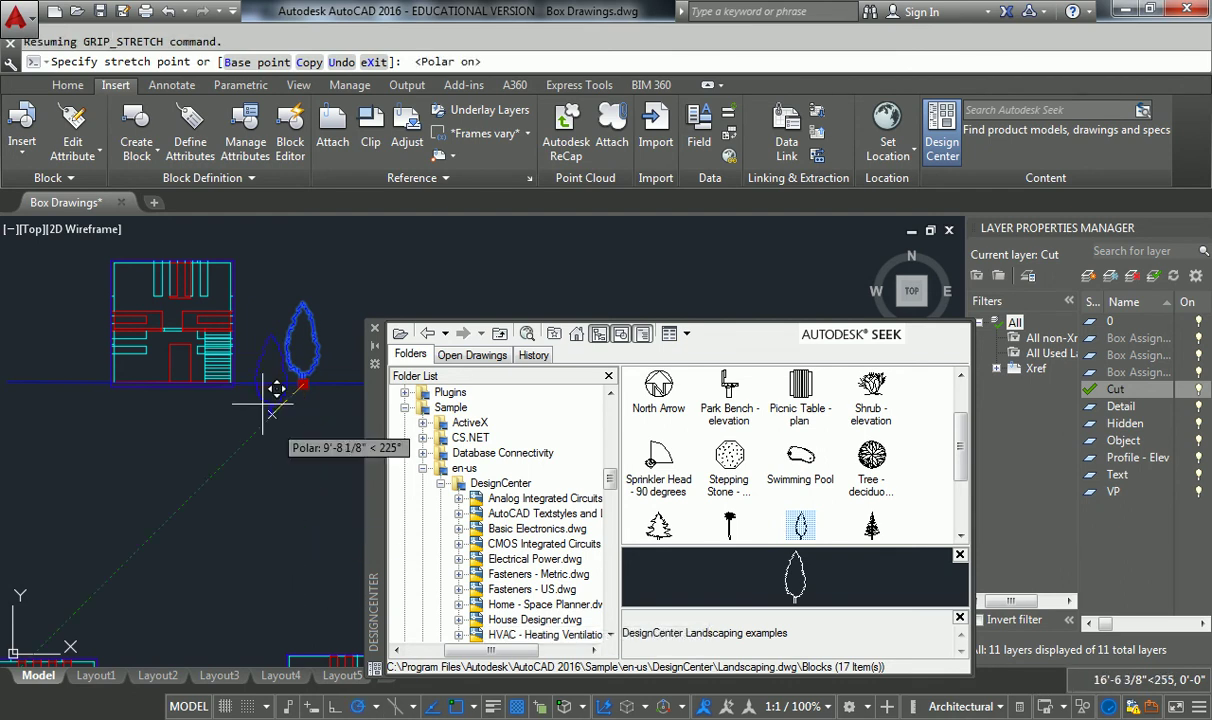
pyautogui.click(263, 383)
pyautogui.press('Escape')
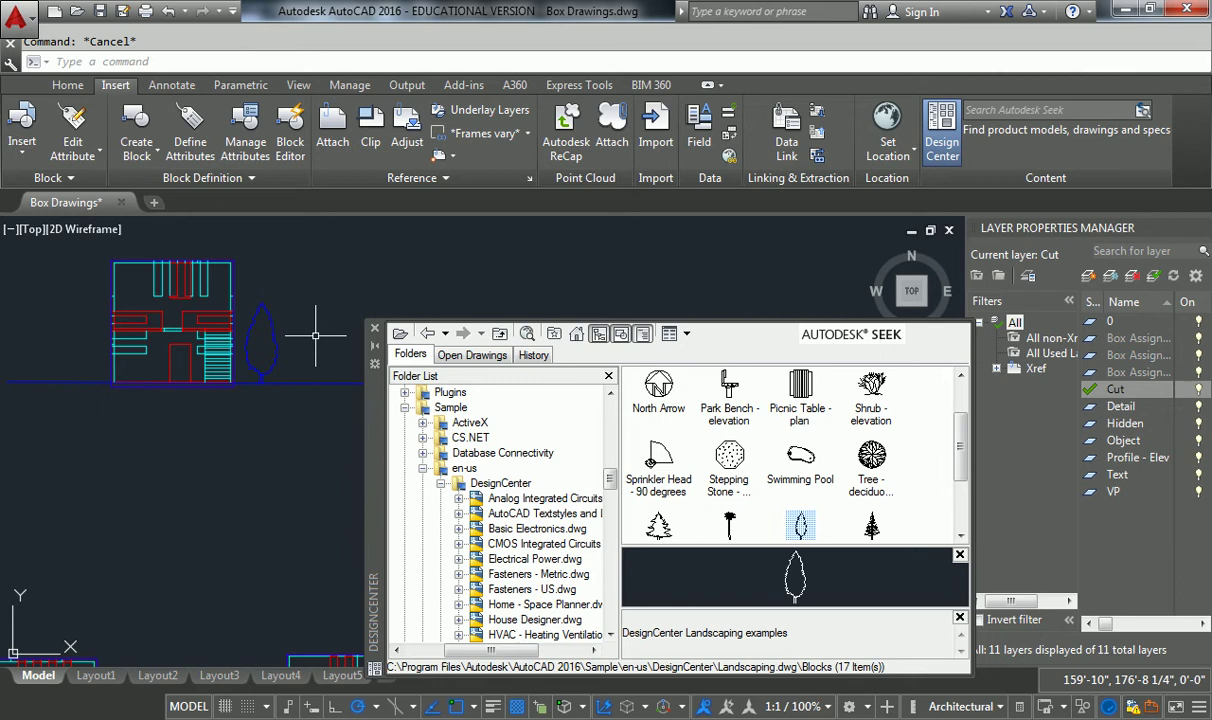
# Step: Insert the bare-branched conifer elevation block and move its trunk base onto the ground line right of the oval tree
pyautogui.click(871, 527)
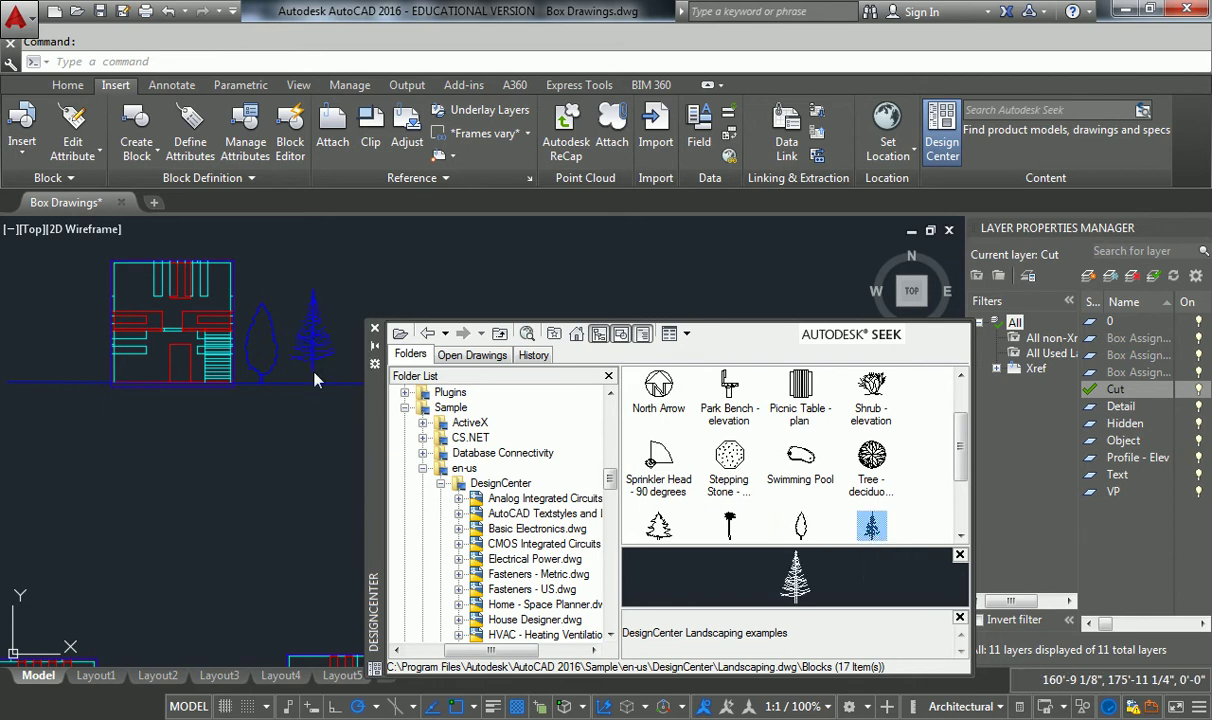
pyautogui.scroll(5, 315, 378)
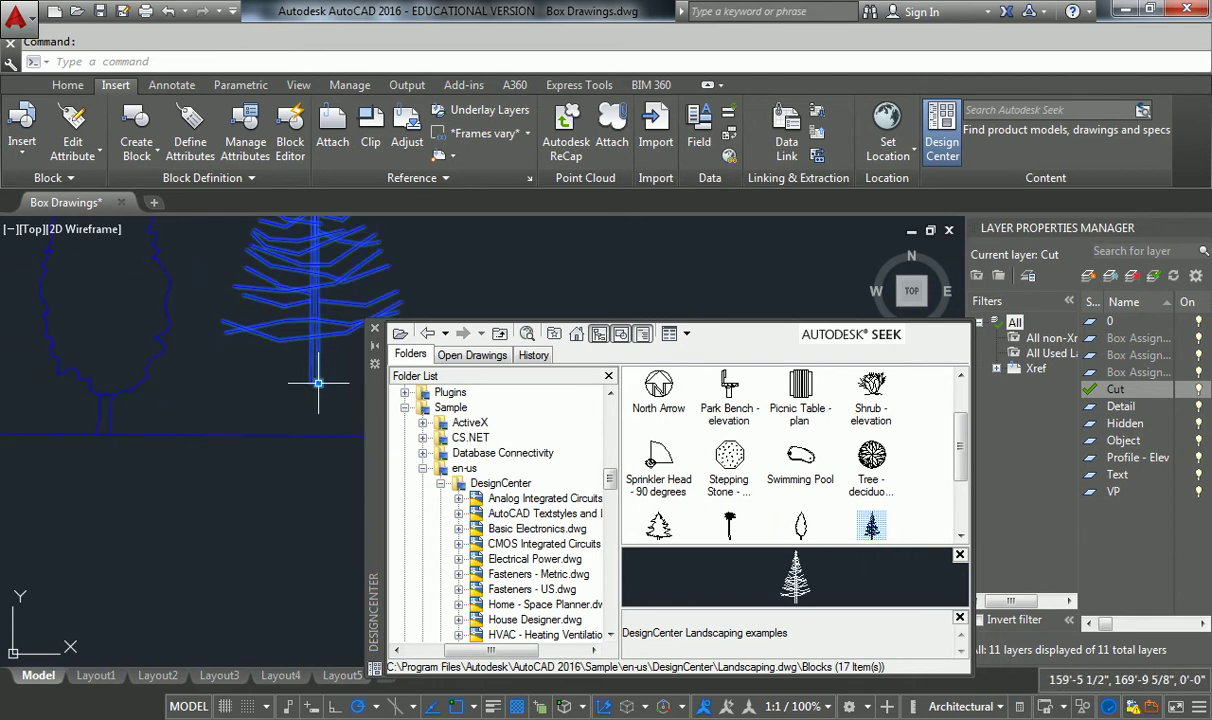
pyautogui.click(318, 383)
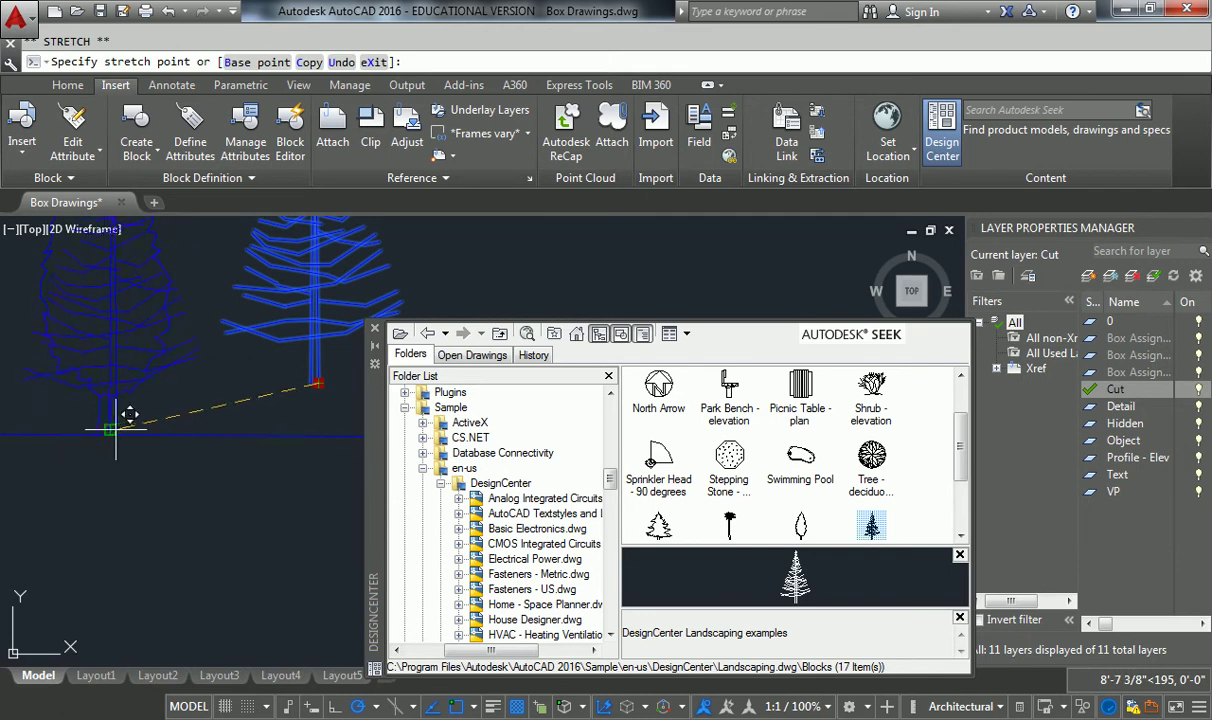
pyautogui.scroll(-3, 114, 420)
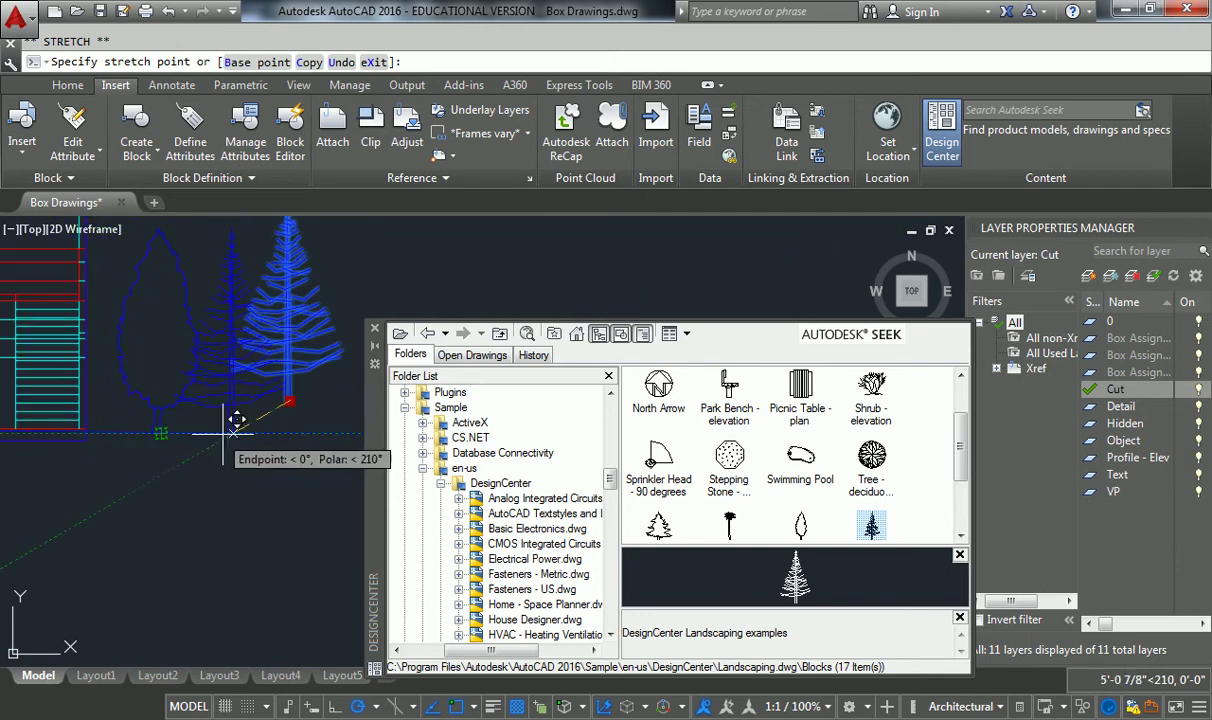
pyautogui.click(268, 433)
pyautogui.press('Escape')
pyautogui.scroll(-5, 262, 425)
pyautogui.scroll(3, 172, 397)
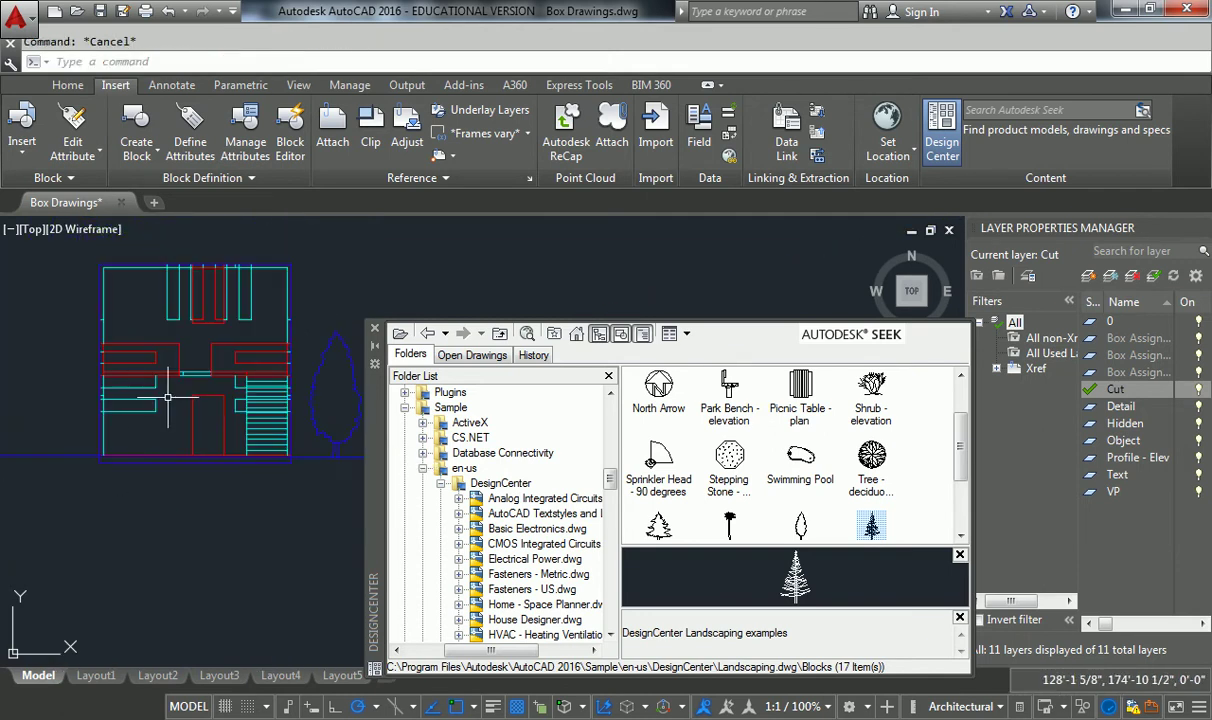
pyautogui.moveTo(134, 400); pyautogui.dragTo(154, 406, button='middle')
pyautogui.scroll(-3, 152, 406)
pyautogui.scroll(2, 97, 379)
pyautogui.moveTo(216, 467); pyautogui.dragTo(150, 453, button='middle')
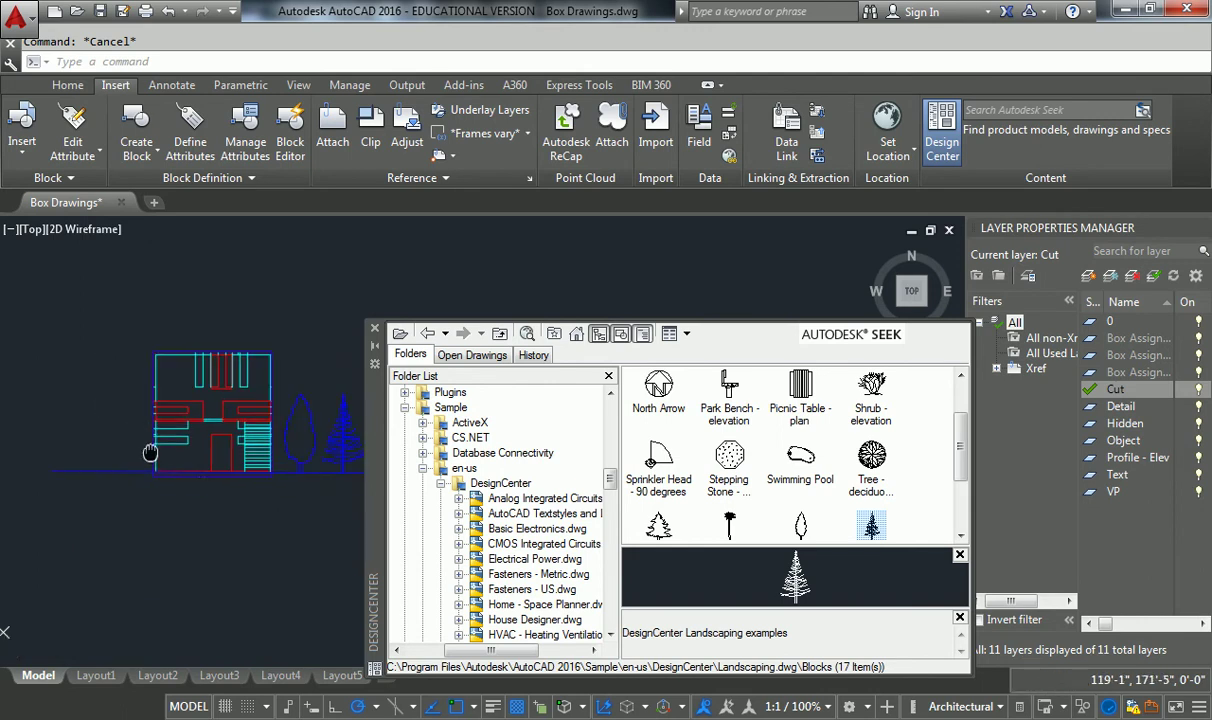
pyautogui.scroll(3, 168, 470)
pyautogui.click(348, 487)
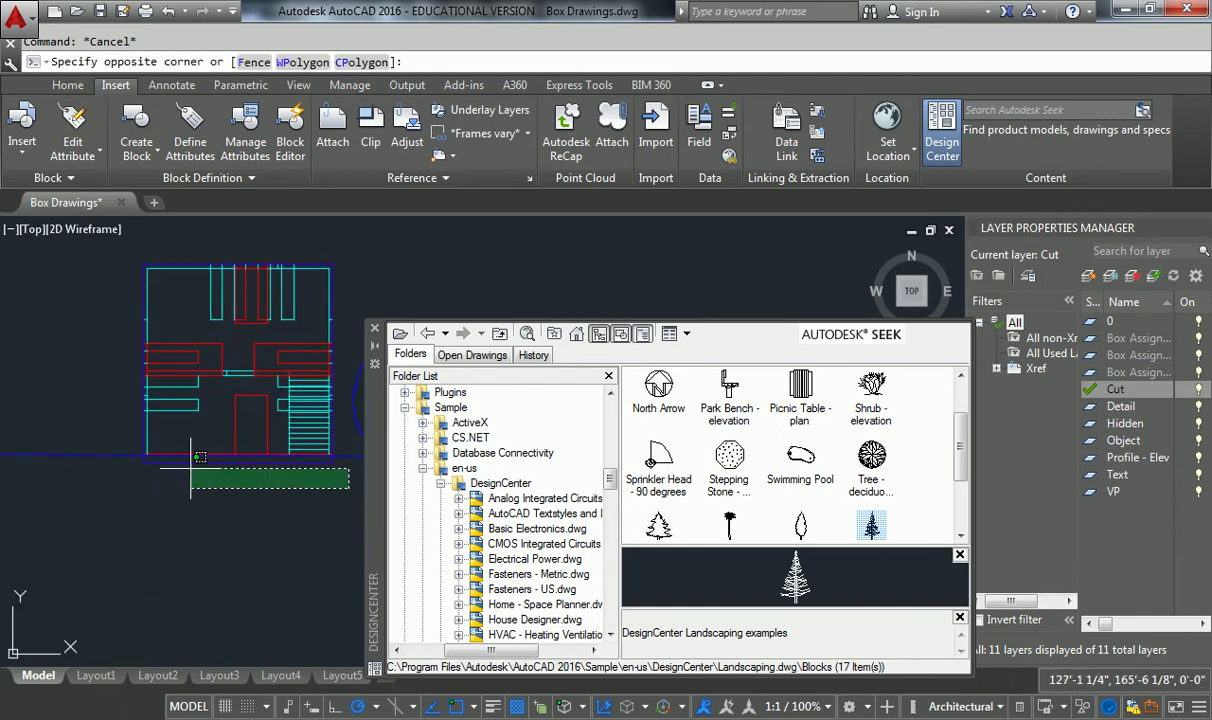
pyautogui.click(131, 460)
pyautogui.press('Escape')
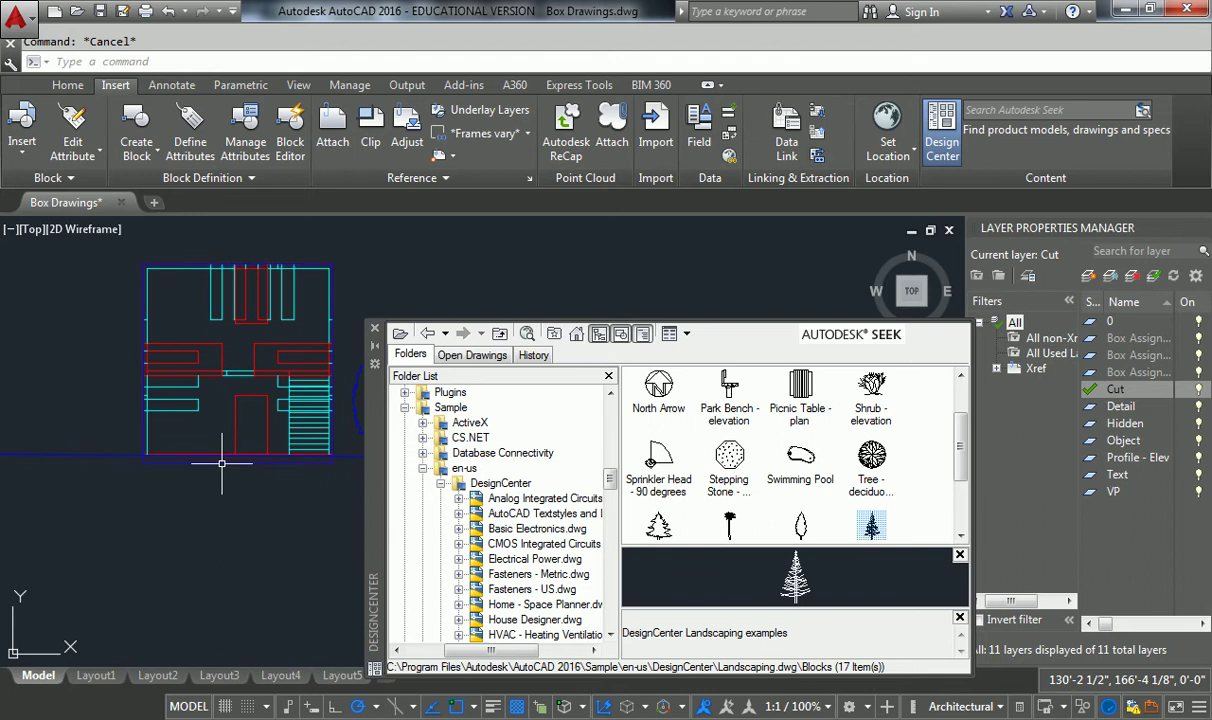
pyautogui.click(240, 463)
pyautogui.click(238, 463)
pyautogui.scroll(2, 235, 459)
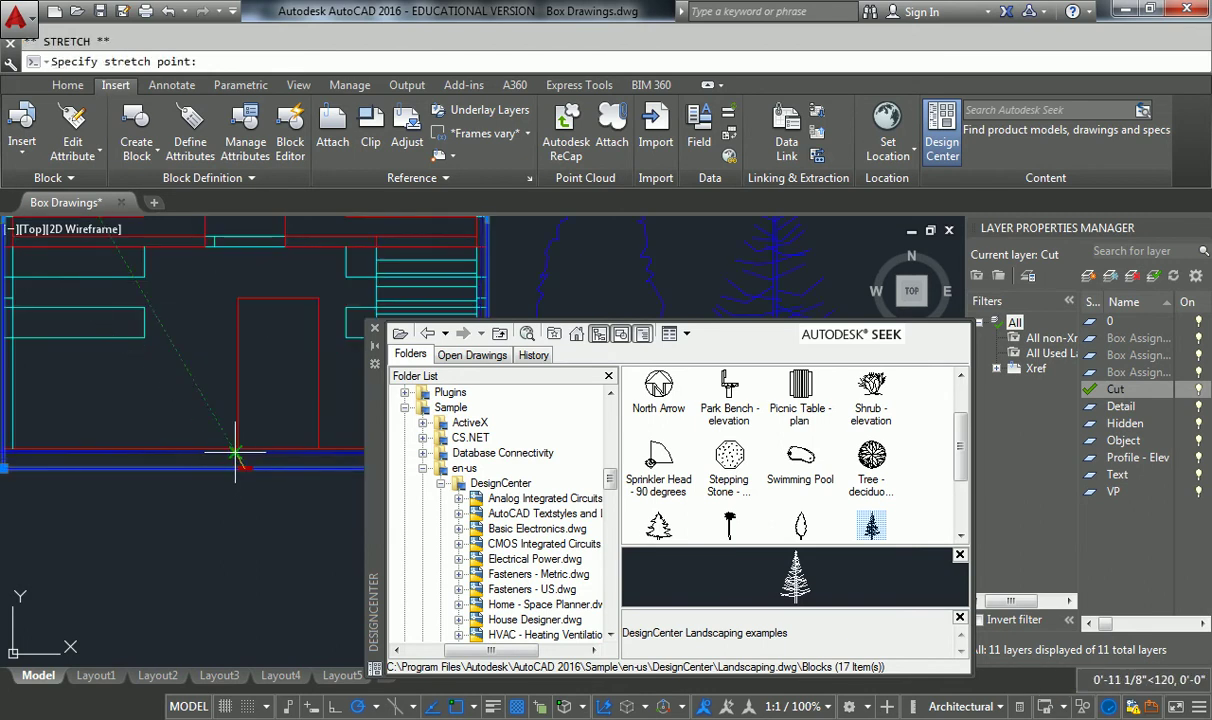
pyautogui.press('Escape')
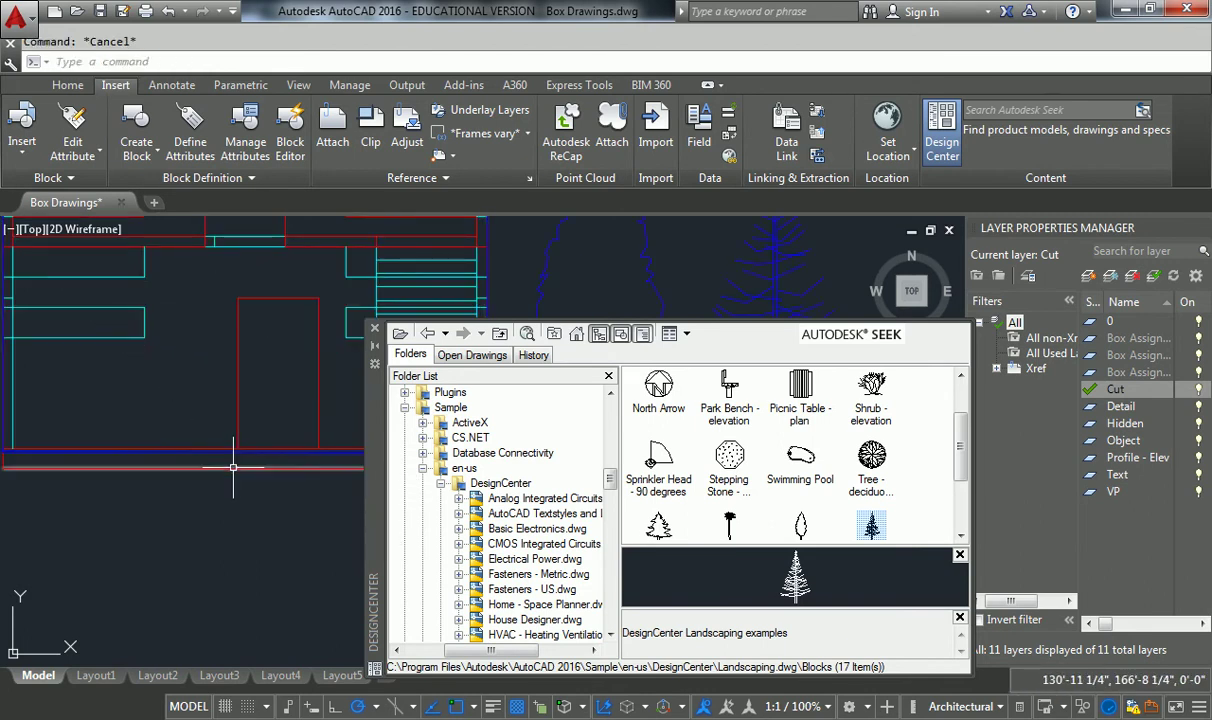
pyautogui.click(244, 467)
pyautogui.press('Escape')
pyautogui.scroll(-3, 220, 465)
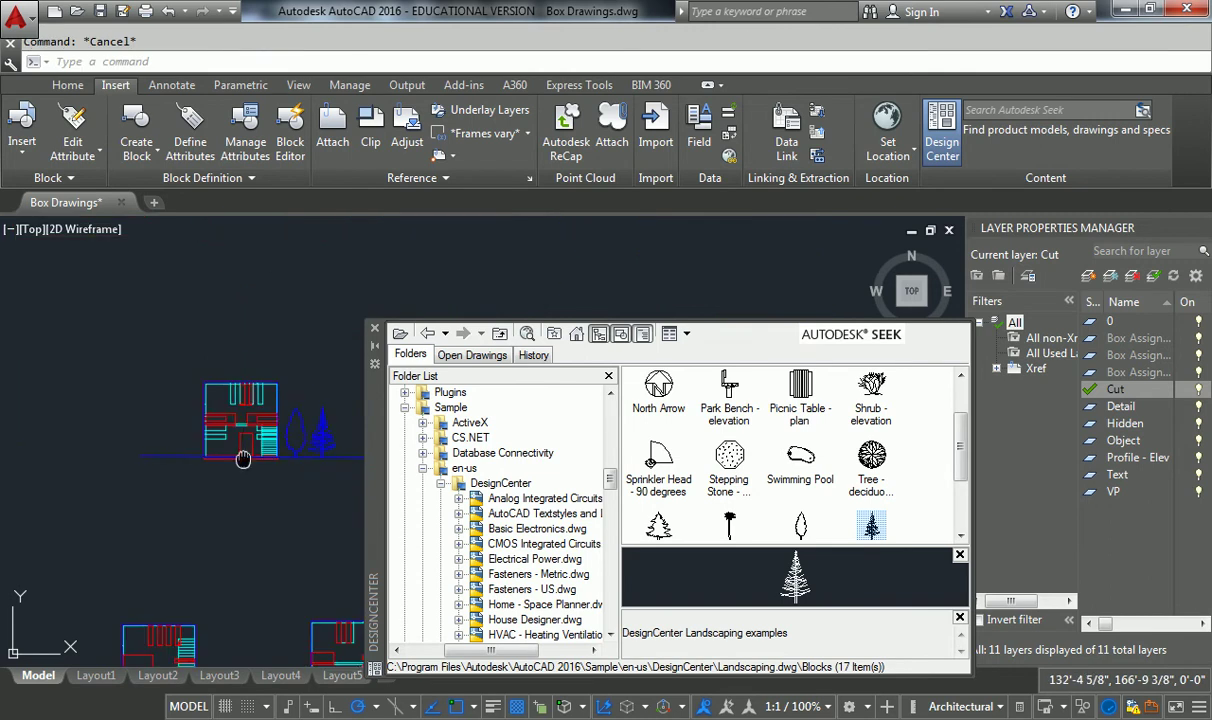
# Step: Erase the outer frame's bottom line just below the ground line of the relocated box drawing
pyautogui.scroll(4, 218, 465)
pyautogui.click(249, 492)
pyautogui.click(206, 447)
pyautogui.press('Delete')
pyautogui.scroll(-6, 206, 446)
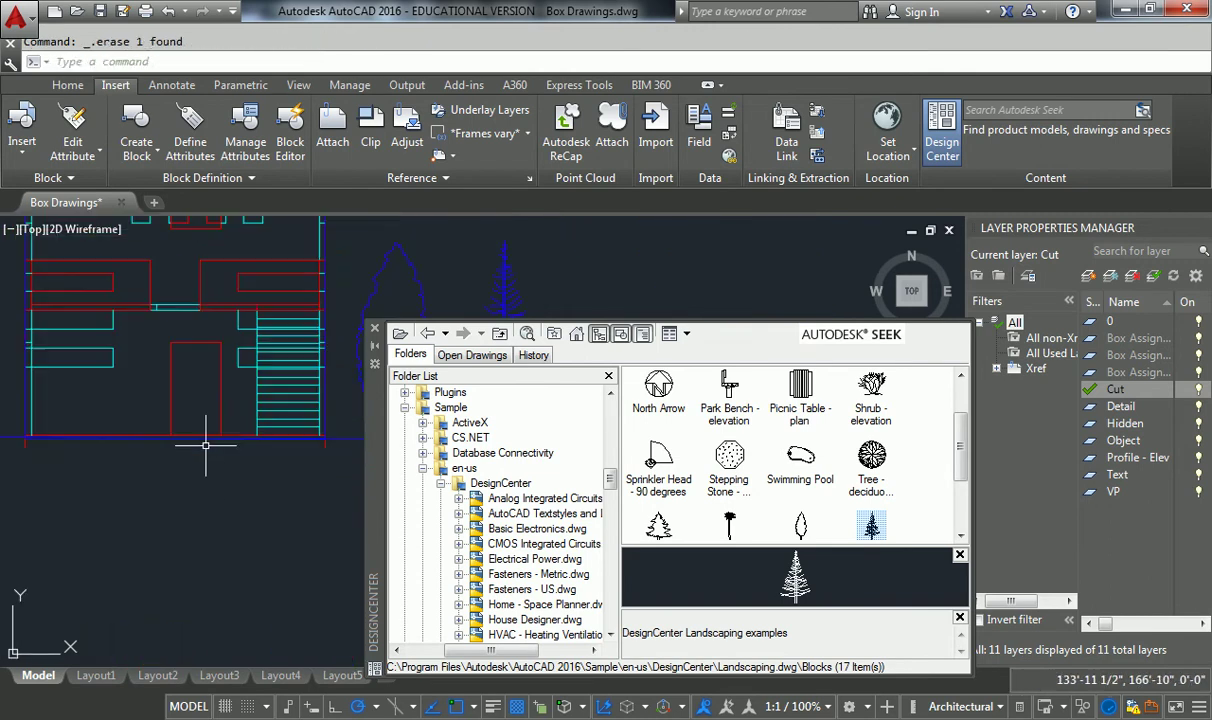
# Step: Erase the two short line stubs below the ground line at the box drawing's lower corners
pyautogui.moveTo(289, 338); pyautogui.dragTo(277, 346, button='middle')
pyautogui.click(311, 489)
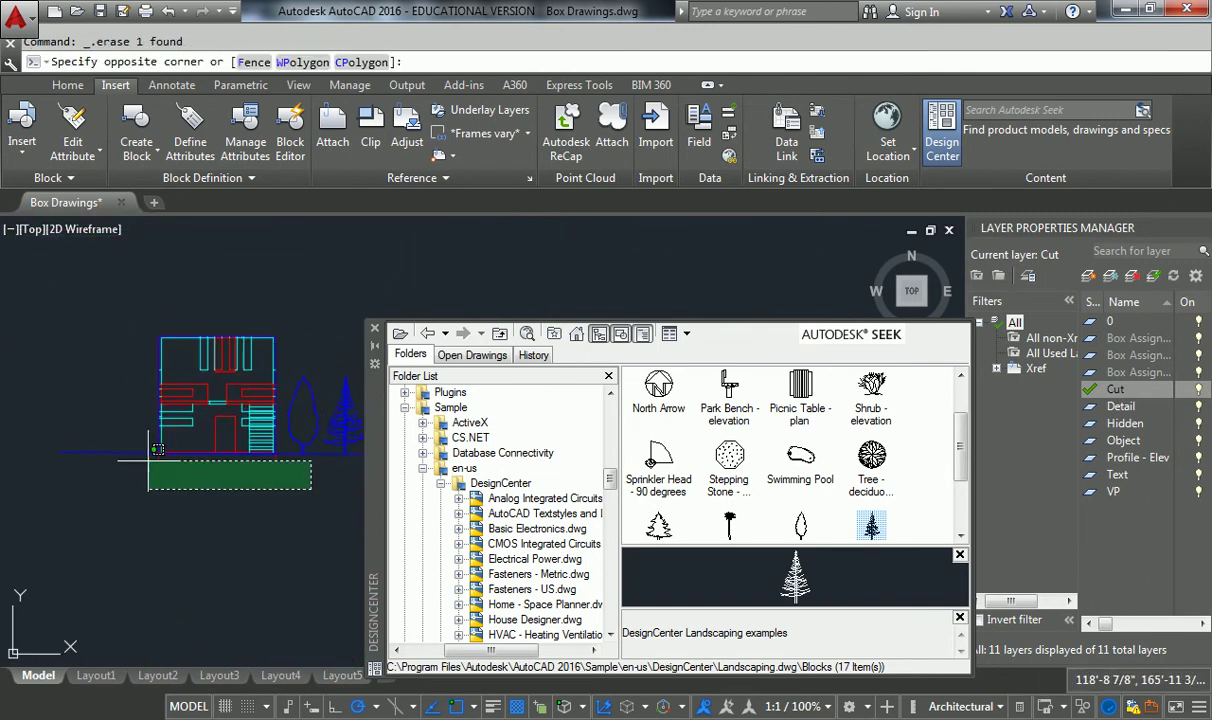
pyautogui.click(129, 443)
pyautogui.press('Delete')
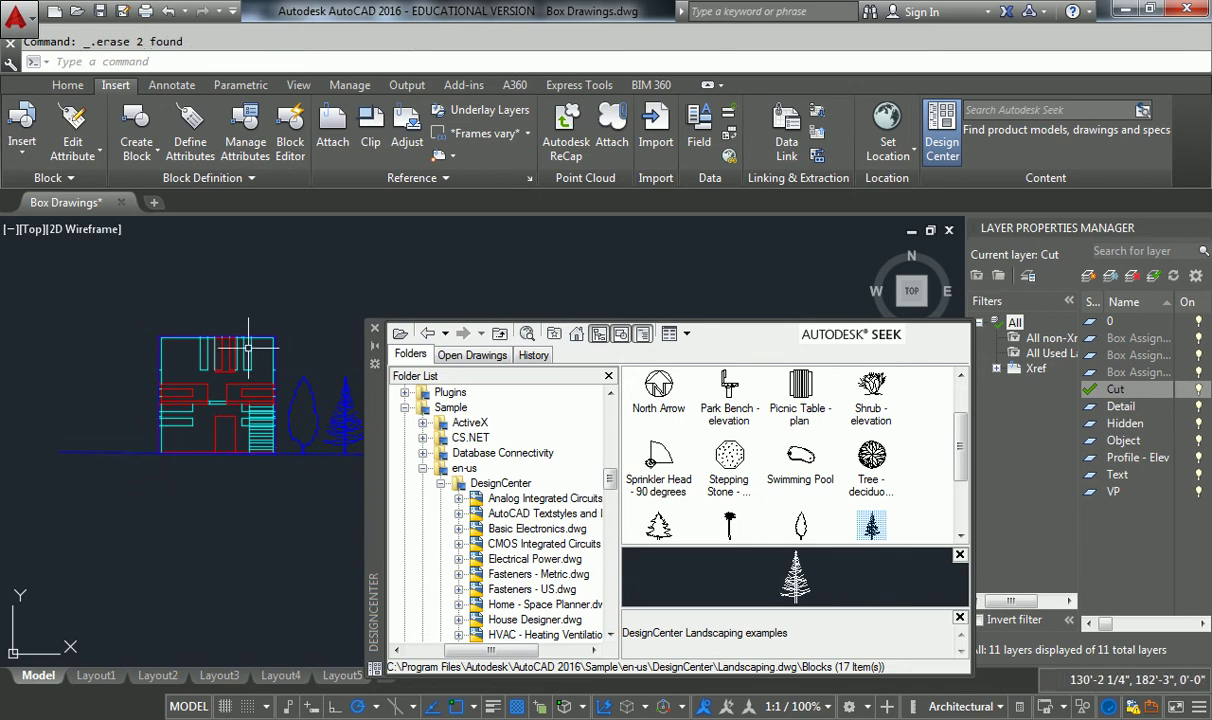
# Step: Move the DesignCenter palette aside to uncover the box drawing and its trees
pyautogui.moveTo(275, 335)
pyautogui.mouseDown(button='middle')
pyautogui.moveTo(227, 323)
pyautogui.moveTo(252, 356)
pyautogui.mouseUp(button='middle')
pyautogui.scroll(-4, 227, 323)
pyautogui.scroll(4, 227, 323)
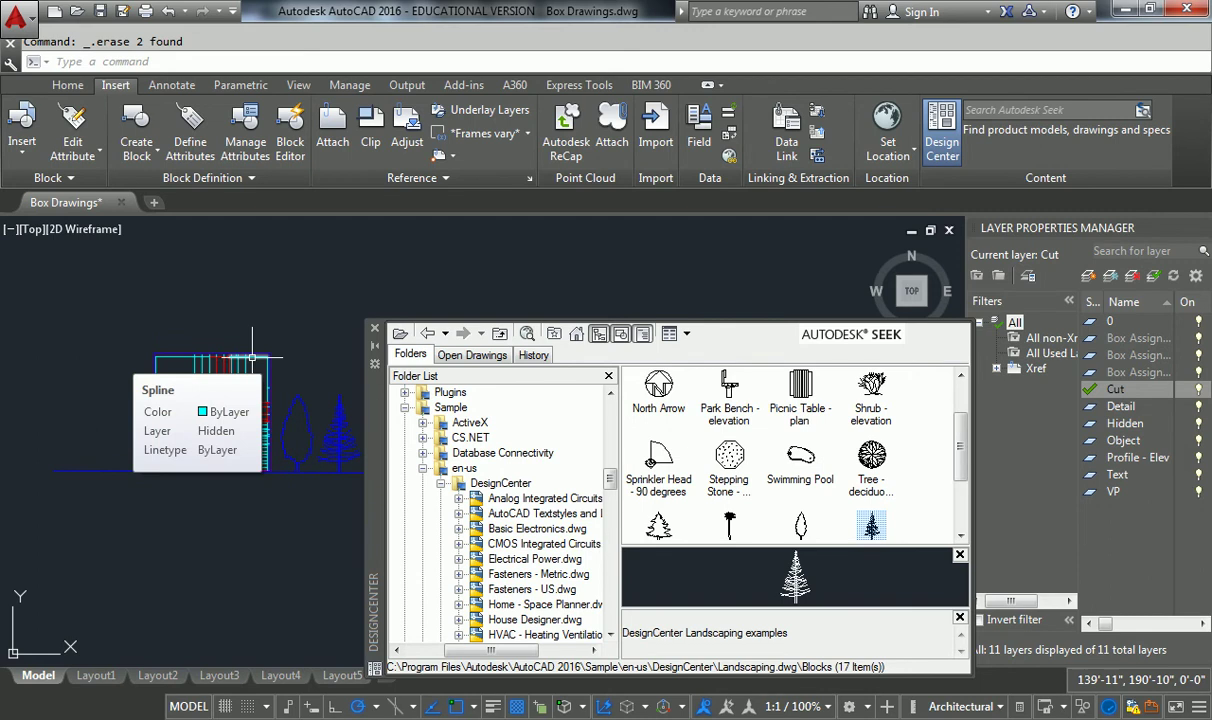
pyautogui.press('Escape')
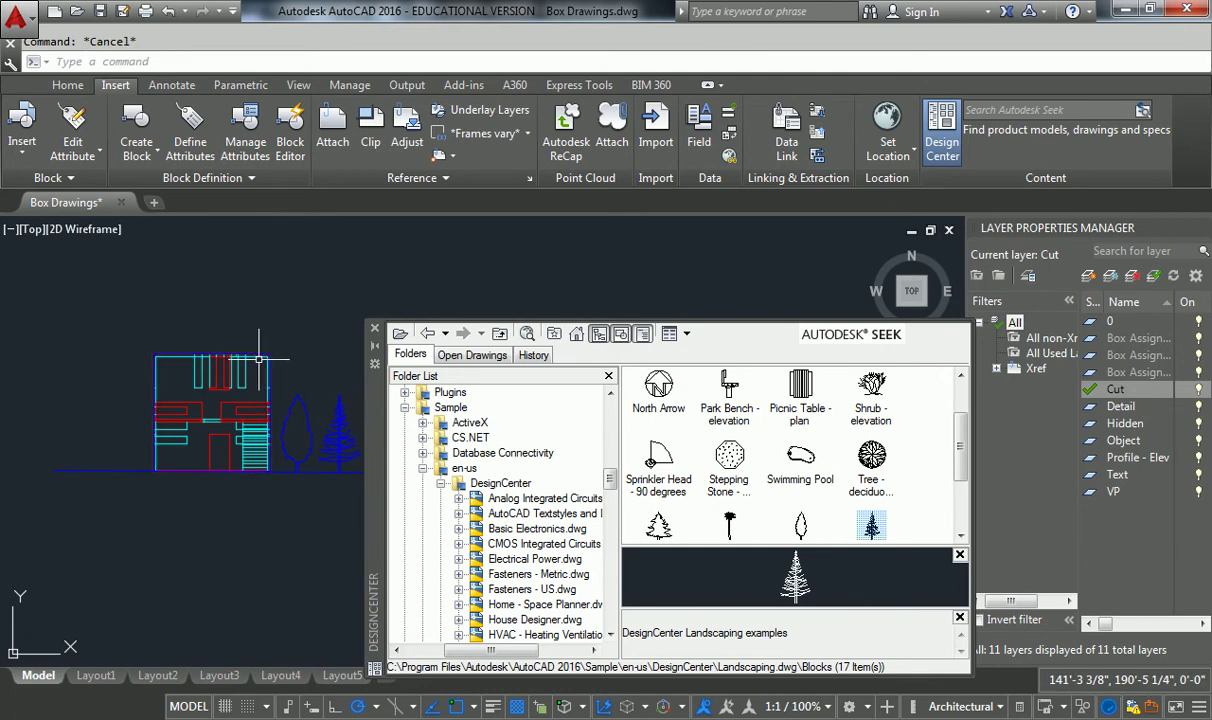
pyautogui.scroll(3, 300, 440)
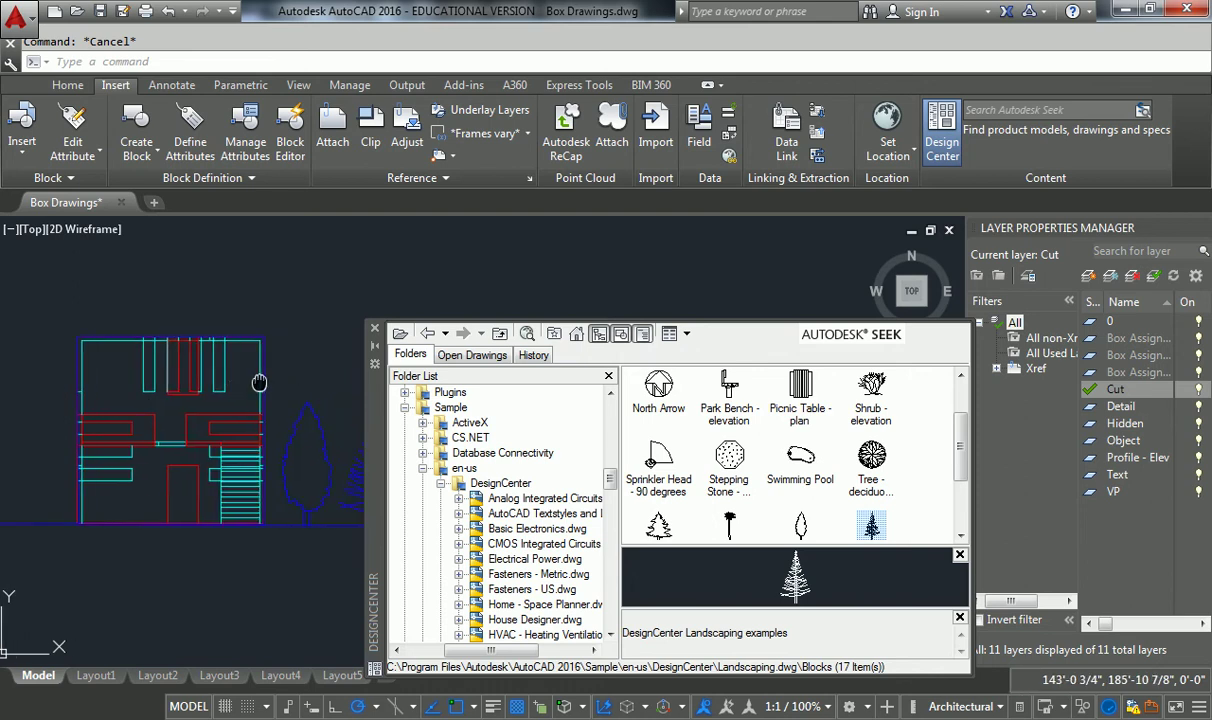
pyautogui.moveTo(374, 446); pyautogui.dragTo(632, 400)
pyautogui.moveTo(178, 355)
pyautogui.mouseDown(button='middle')
pyautogui.moveTo(222, 355)
pyautogui.moveTo(296, 393)
pyautogui.mouseUp(button='middle')
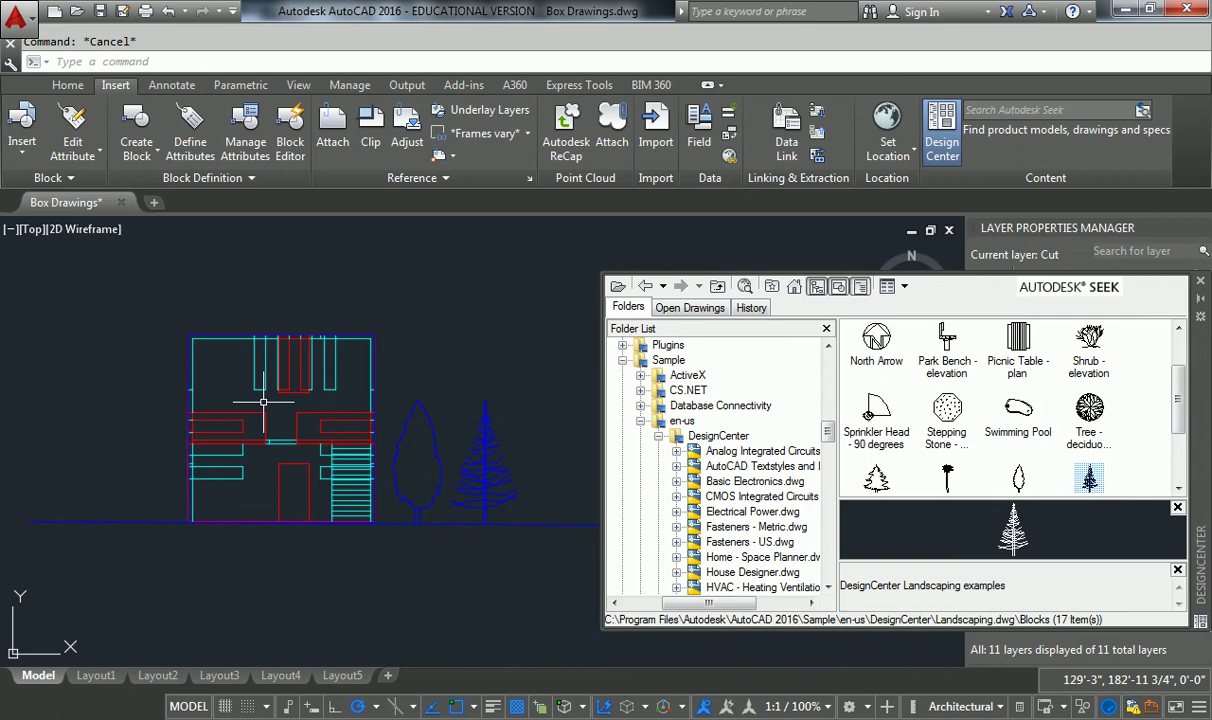
# Step: Examine the box drawing with its trees and the remaining drawings, ending on an empty area of model space
pyautogui.scroll(2, 482, 442)
pyautogui.moveTo(479, 422); pyautogui.dragTo(460, 414, button='middle')
pyautogui.scroll(-2, 460, 414)
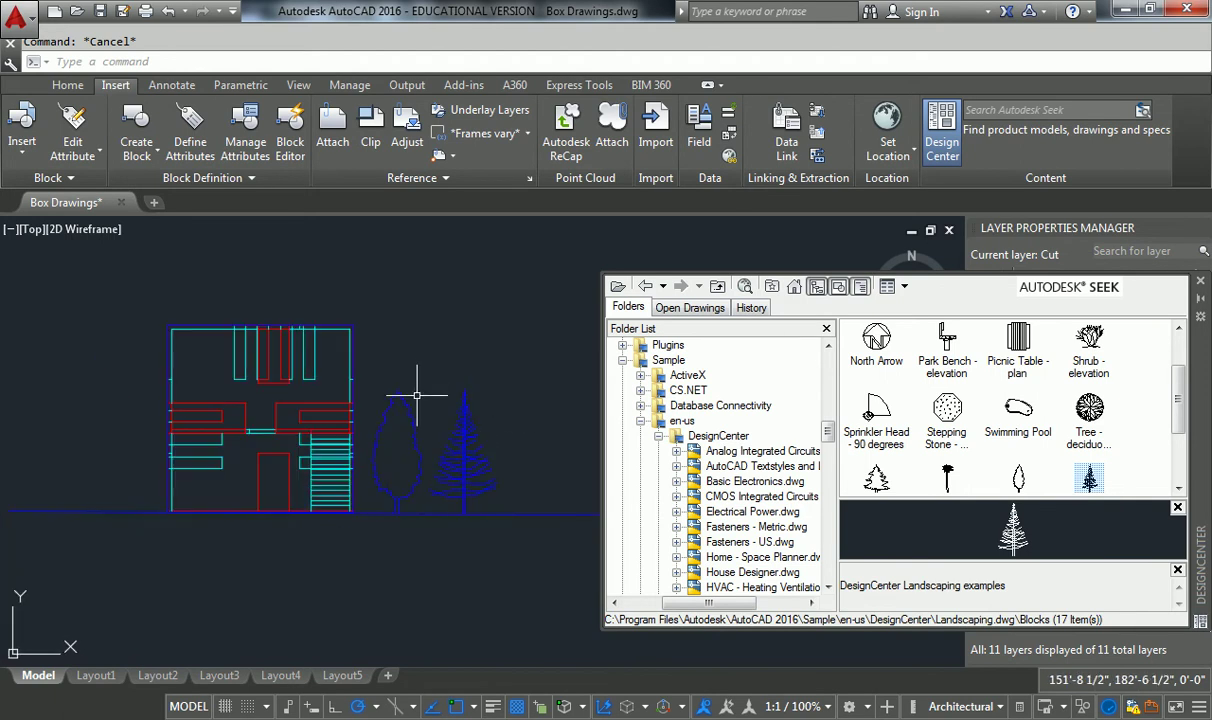
pyautogui.scroll(-5, 473, 352)
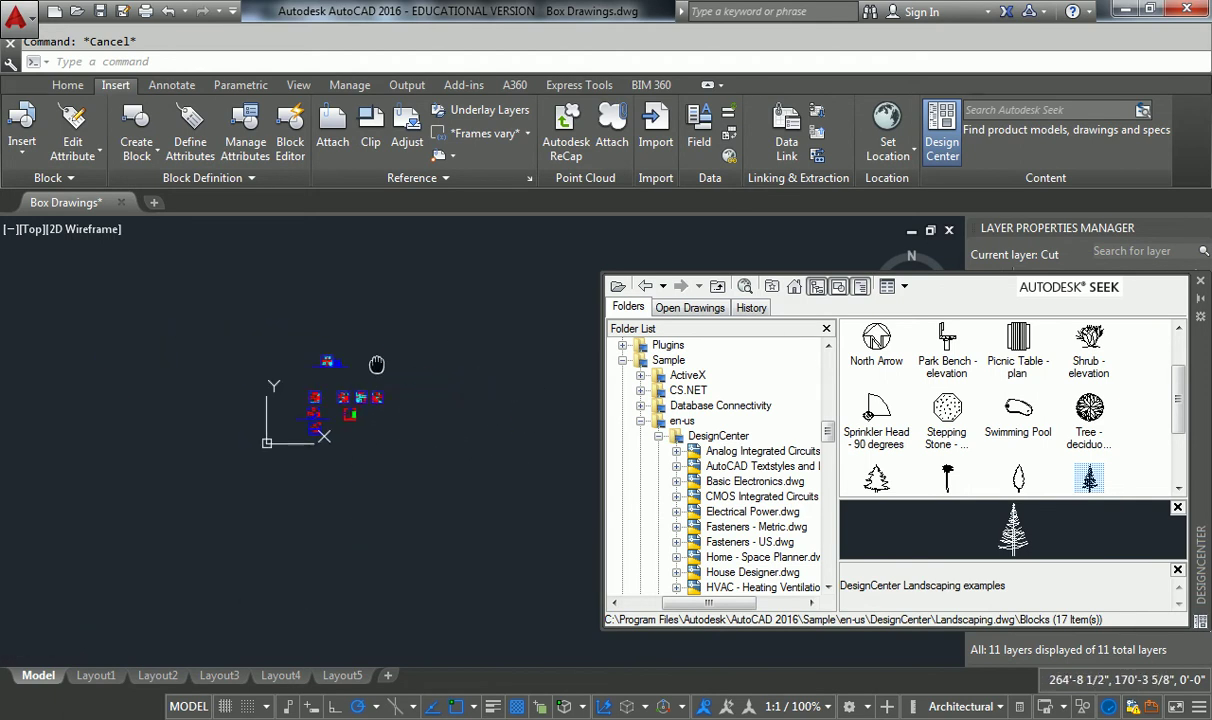
pyautogui.scroll(5, 343, 398)
pyautogui.scroll(-2, 343, 398)
pyautogui.scroll(5, 371, 419)
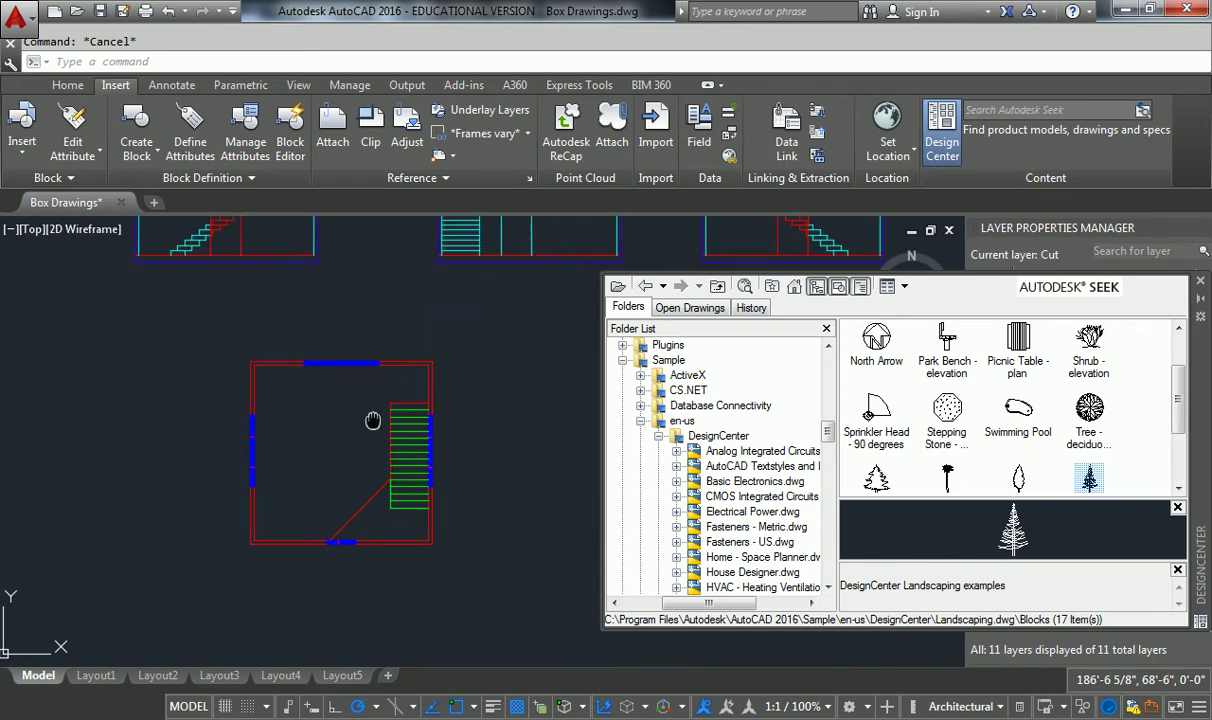
pyautogui.scroll(-2, 377, 431)
pyautogui.moveTo(589, 433)
pyautogui.mouseDown(button='middle')
pyautogui.moveTo(352, 387)
pyautogui.moveTo(298, 357)
pyautogui.moveTo(360, 398)
pyautogui.moveTo(253, 349)
pyautogui.mouseUp(button='middle')
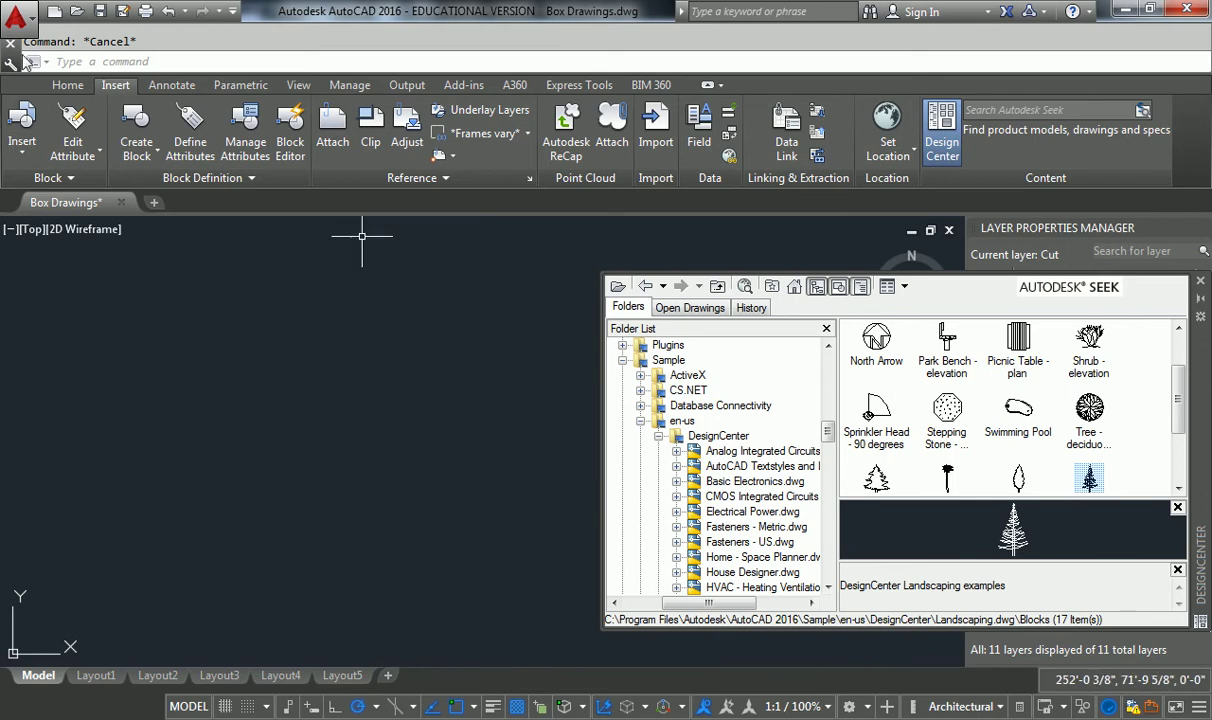
# Step: Open site plan 1.dwg from the Folded Planes Terminal folder, continuing past the foreign DWG notice
pyautogui.click(17, 17)
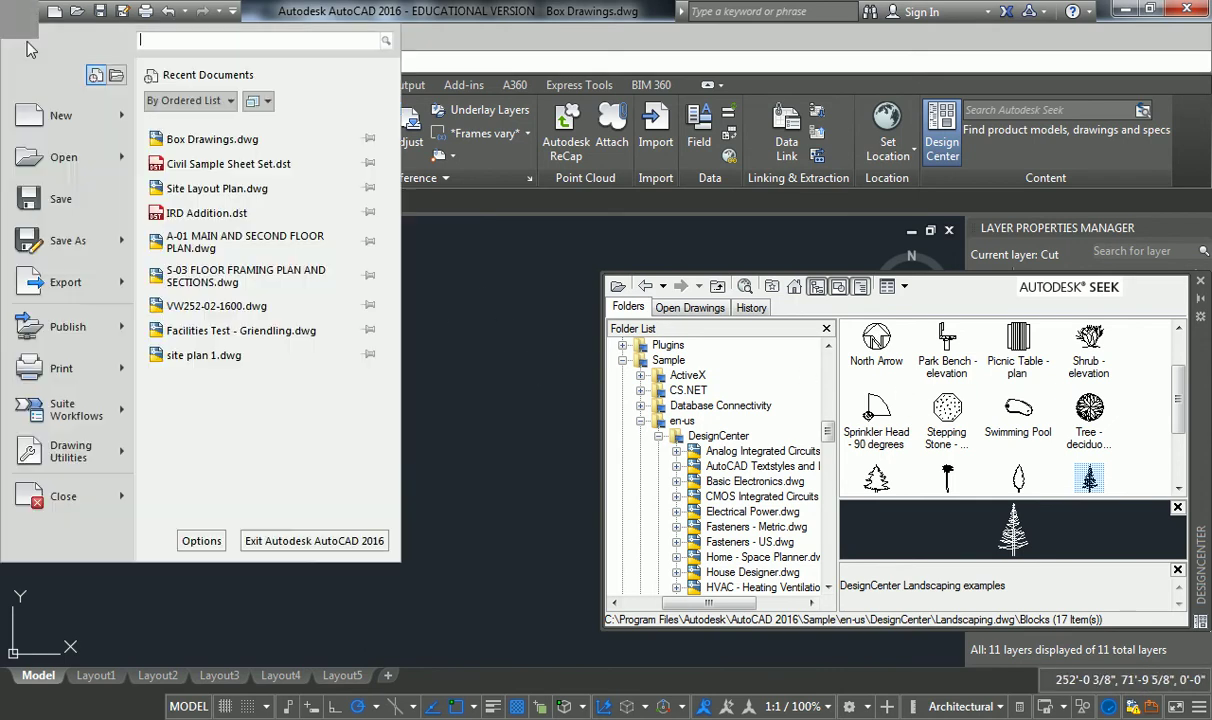
pyautogui.click(62, 150)
pyautogui.click(539, 392)
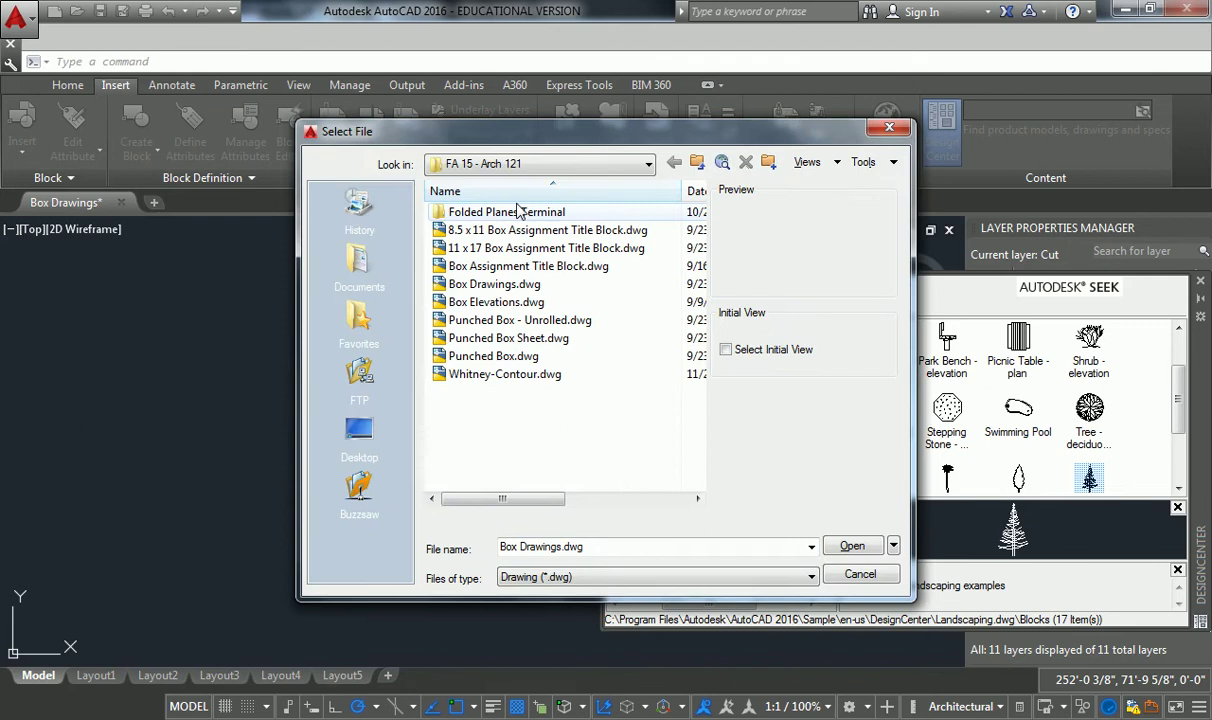
pyautogui.click(514, 272)
pyautogui.press('Down')
pyautogui.press('Down')
pyautogui.press('Down')
pyautogui.press('Down')
pyautogui.press('Down')
pyautogui.press('Down')
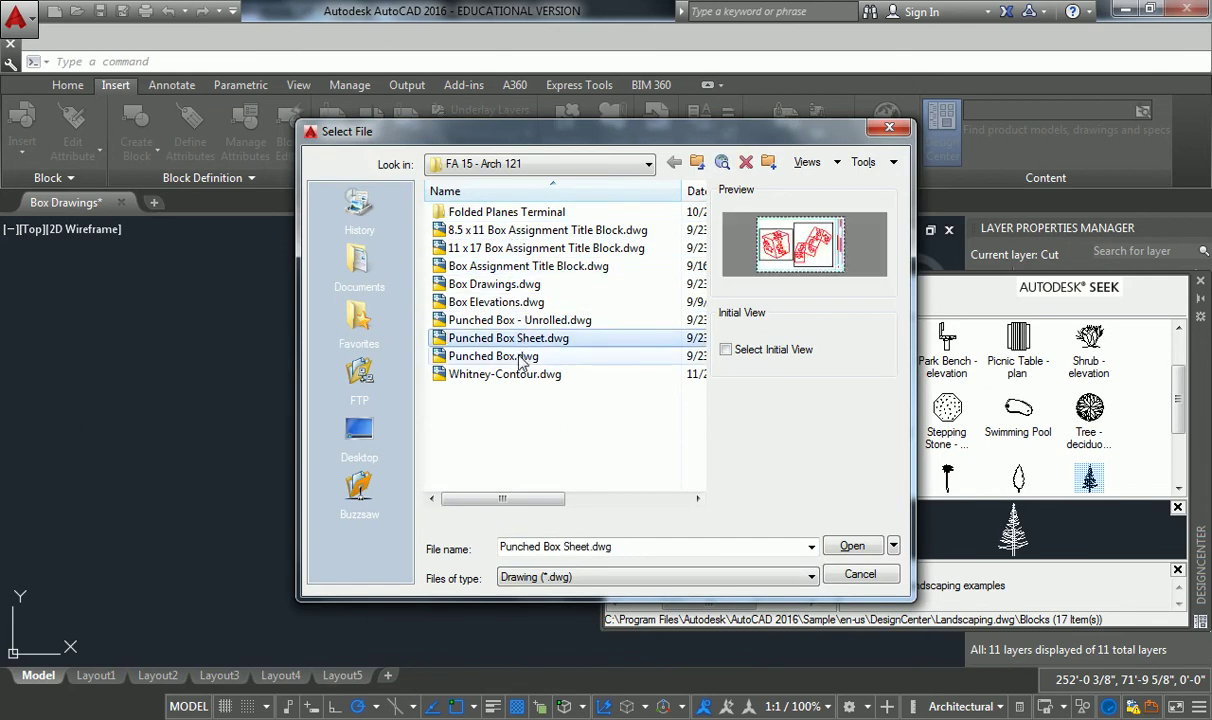
pyautogui.click(517, 357)
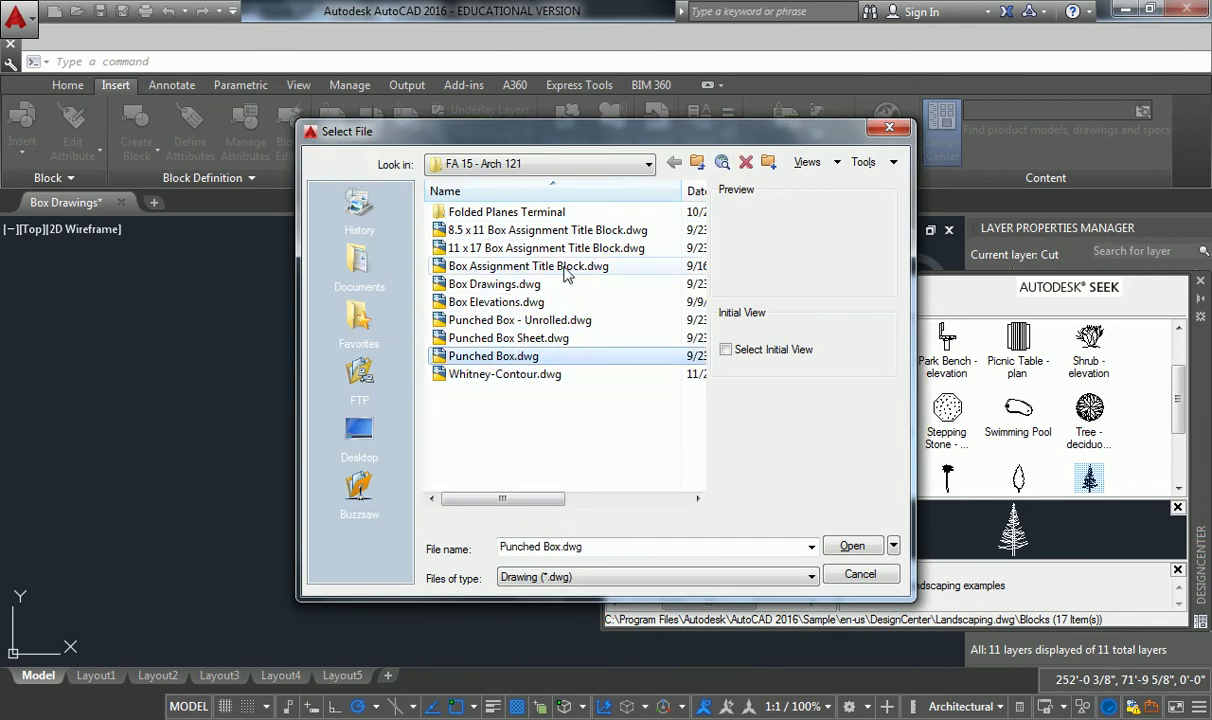
pyautogui.click(510, 230)
pyautogui.doubleClick(510, 213)
pyautogui.click(483, 230)
pyautogui.click(491, 214)
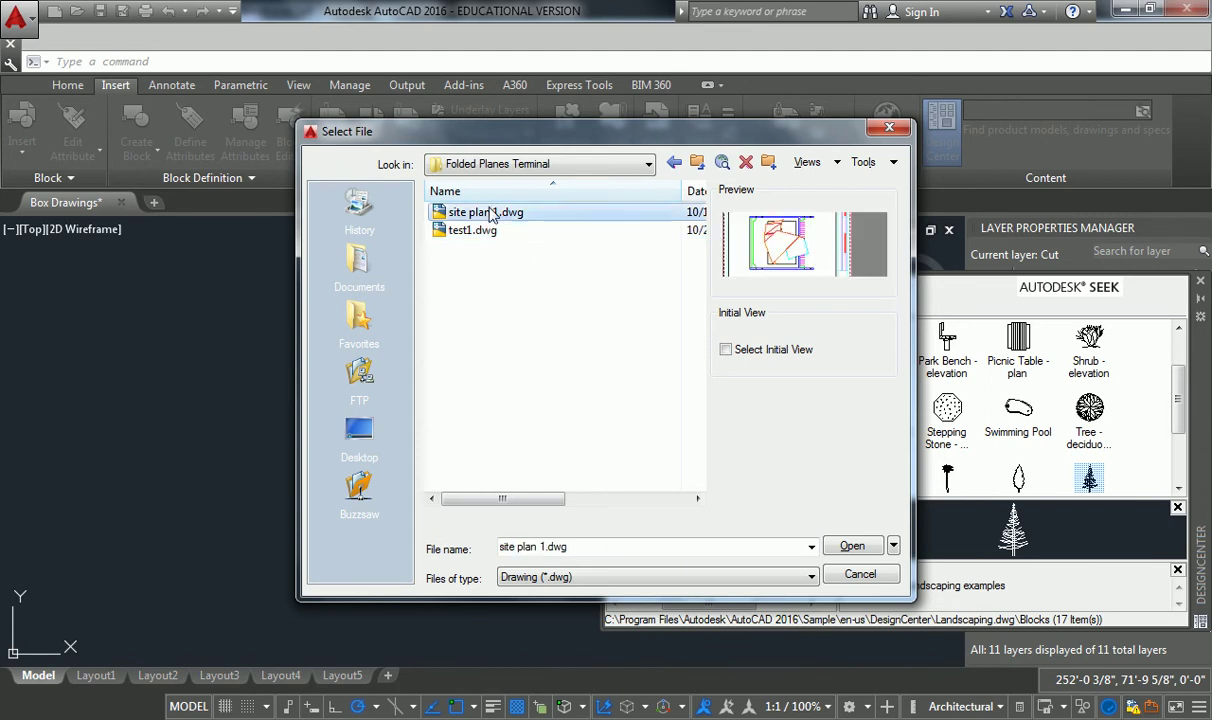
pyautogui.click(852, 545)
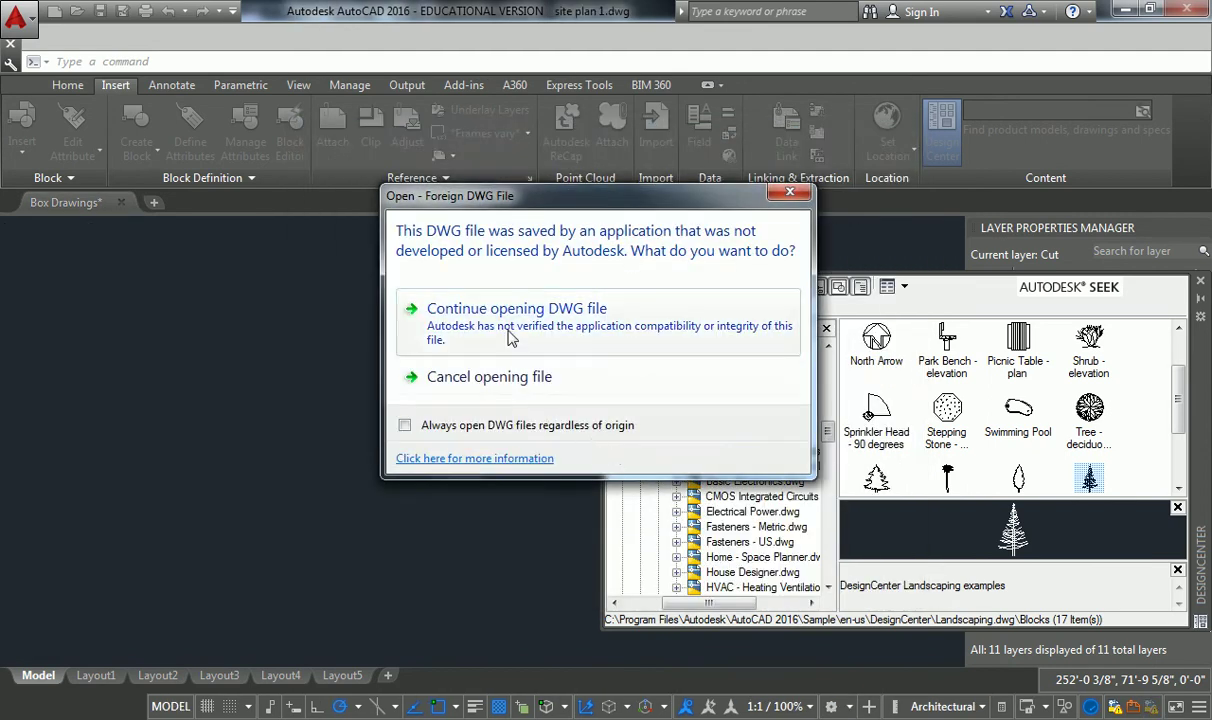
pyautogui.click(485, 385)
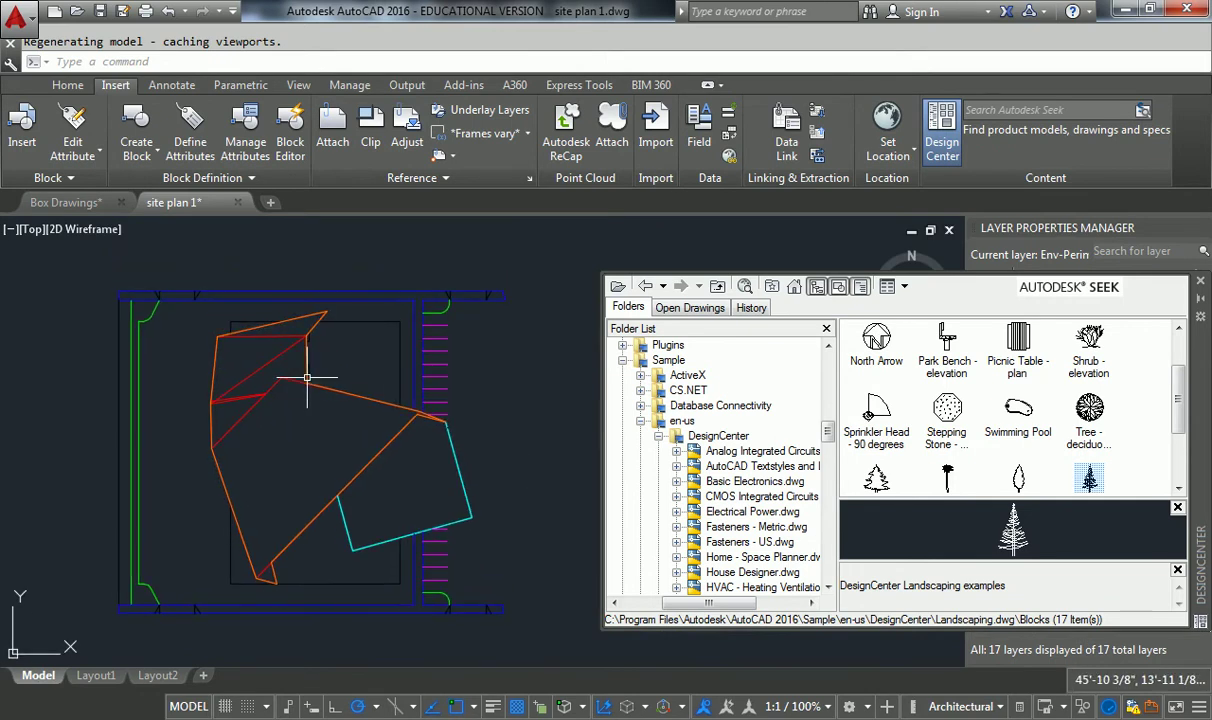
# Step: Insert the deciduous plan tree from the DesignCenter Landscaping blocks at the site plan's upper-left corner and select it
pyautogui.scroll(-2, 245, 360)
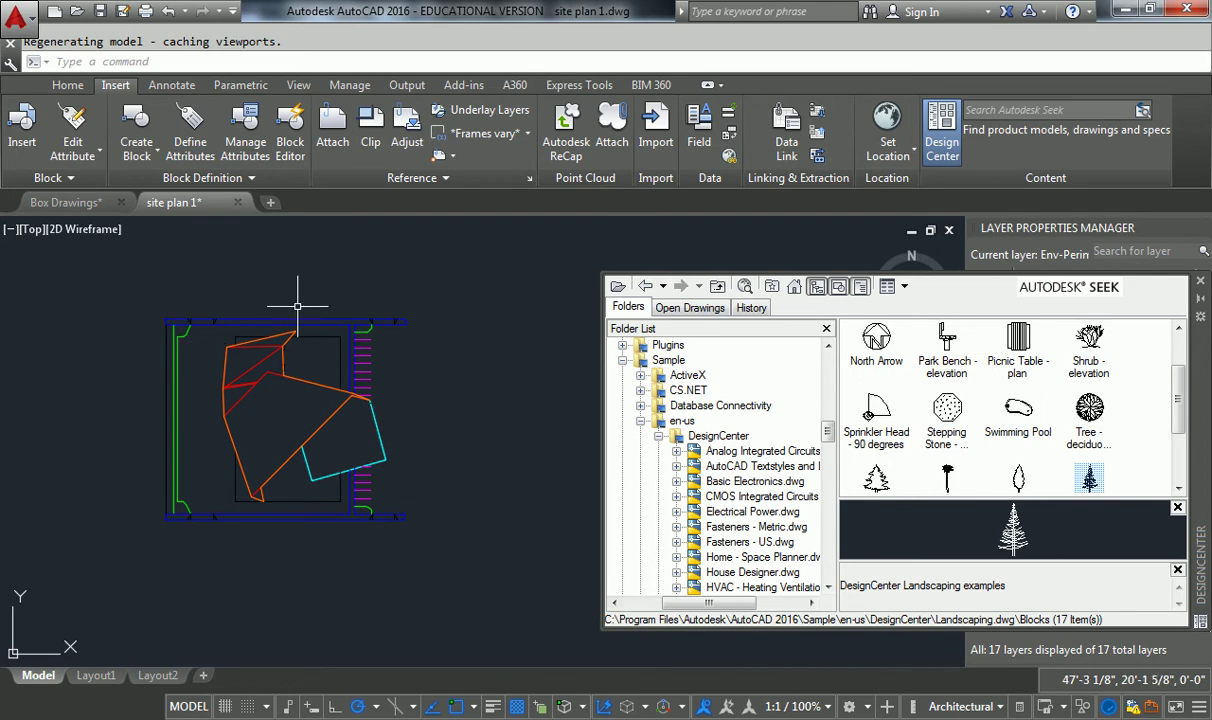
pyautogui.scroll(2, 236, 367)
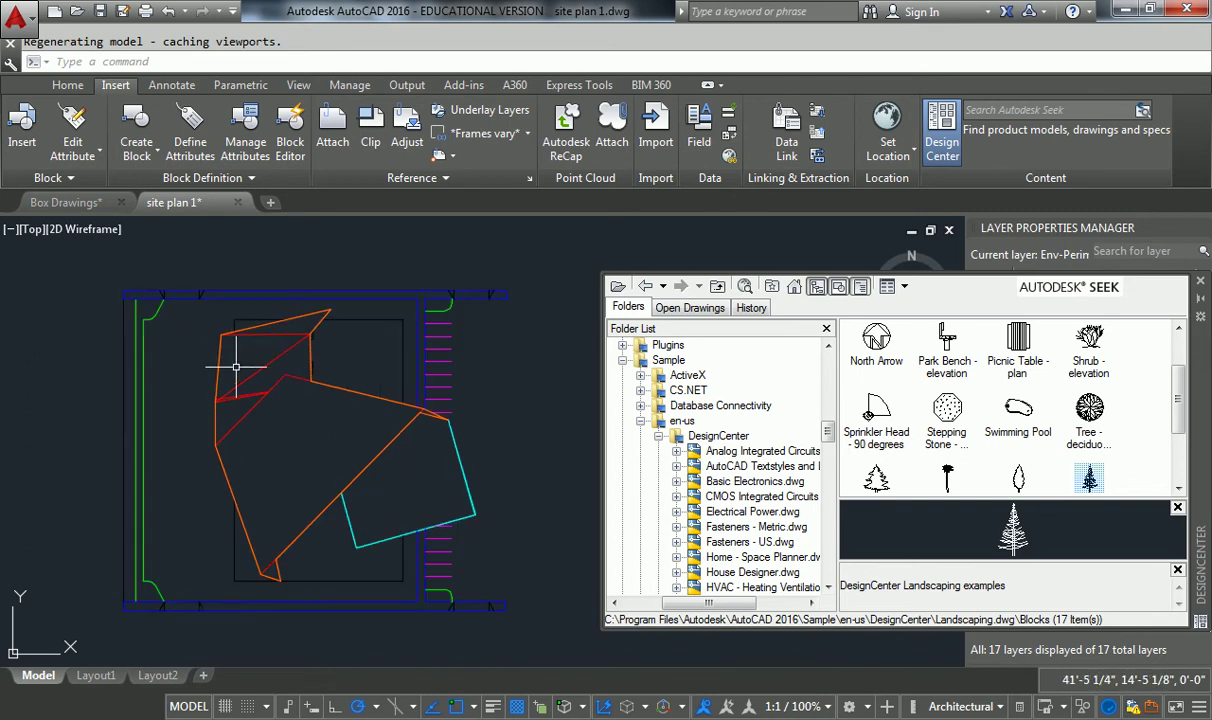
pyautogui.moveTo(218, 387); pyautogui.dragTo(254, 360, button='middle')
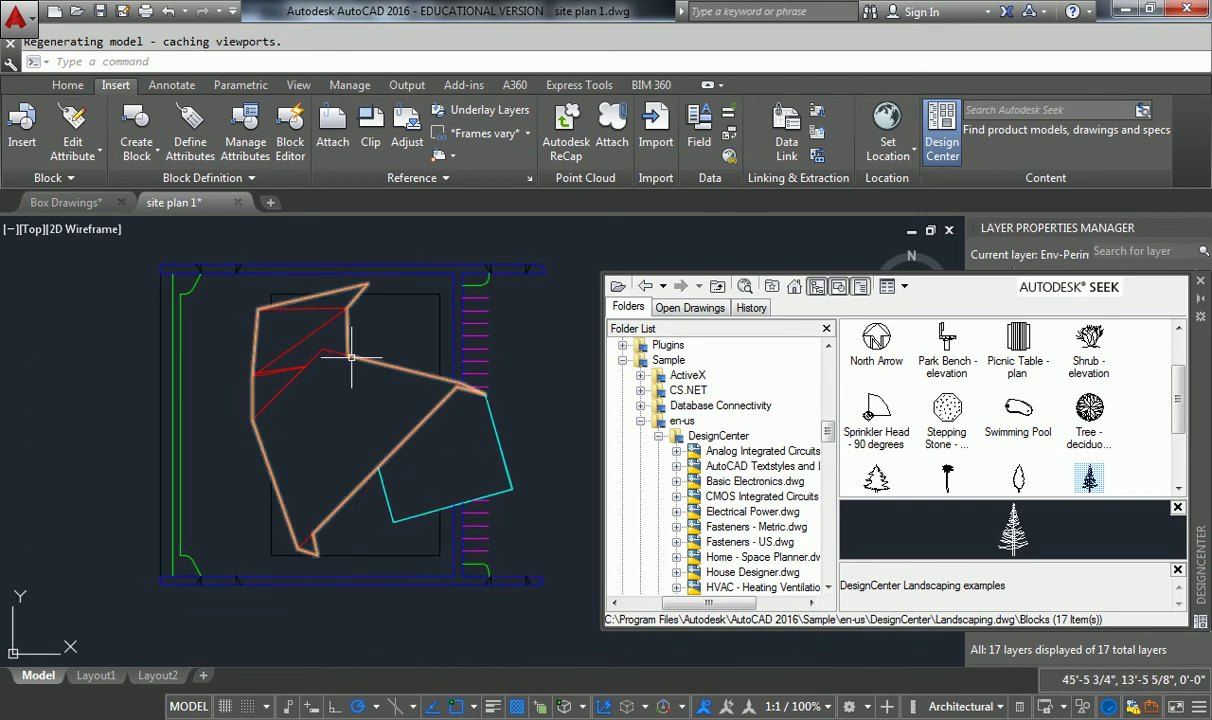
pyautogui.click(1089, 407)
pyautogui.moveTo(778, 452)
pyautogui.mouseDown()
pyautogui.moveTo(252, 360)
pyautogui.moveTo(185, 286)
pyautogui.mouseUp()
pyautogui.moveTo(236, 300); pyautogui.dragTo(280, 340, button='middle')
pyautogui.click(320, 251)
pyautogui.click(241, 286)
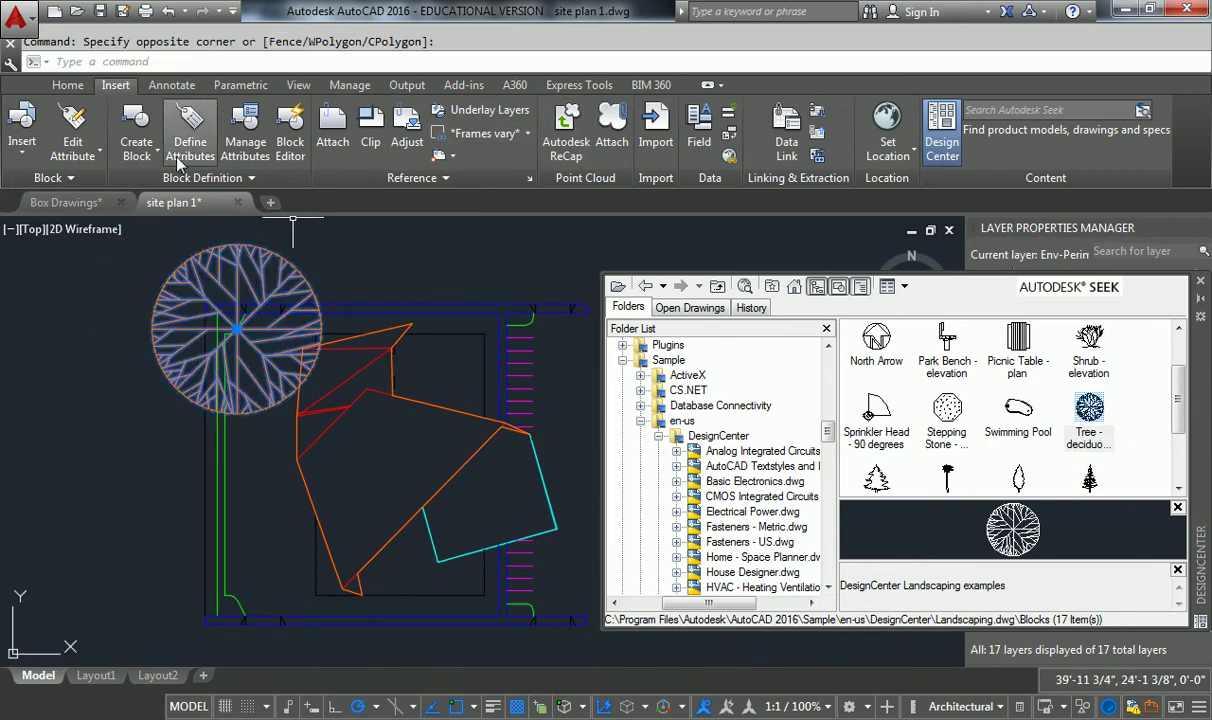
# Step: Uncover the layer manager by moving DesignCenter aside and create a new layer named trees
pyautogui.click(67, 85)
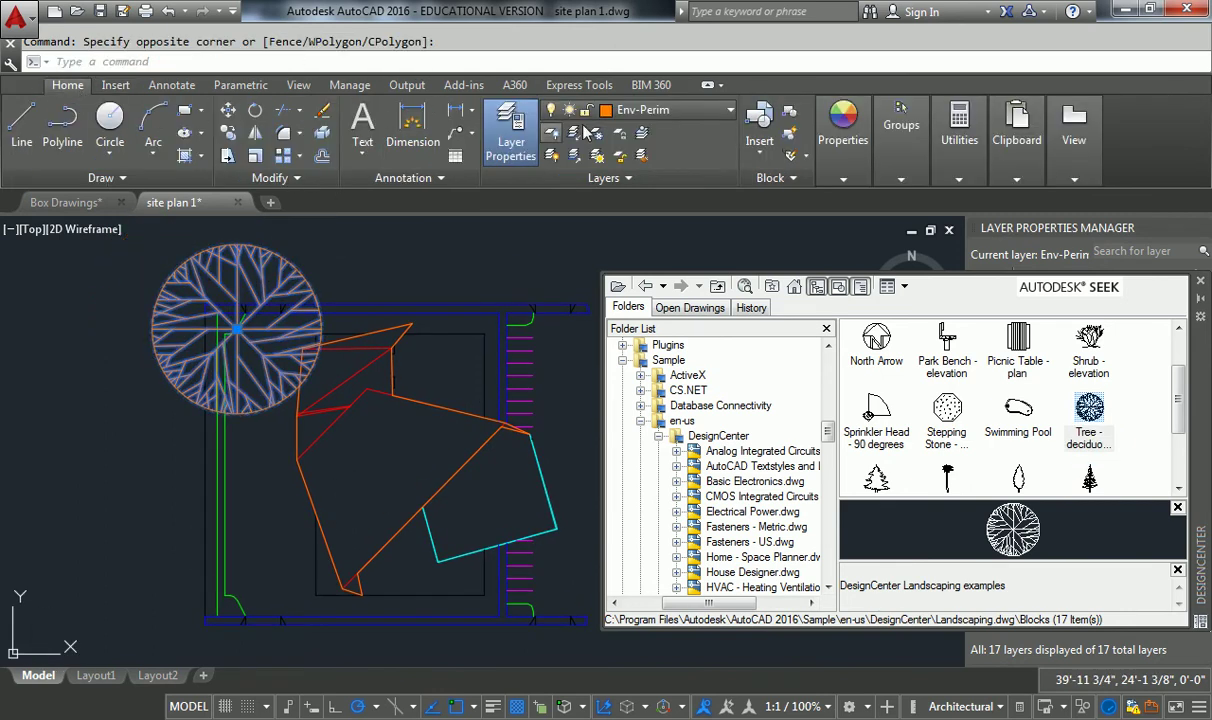
pyautogui.click(512, 125)
pyautogui.click(512, 125)
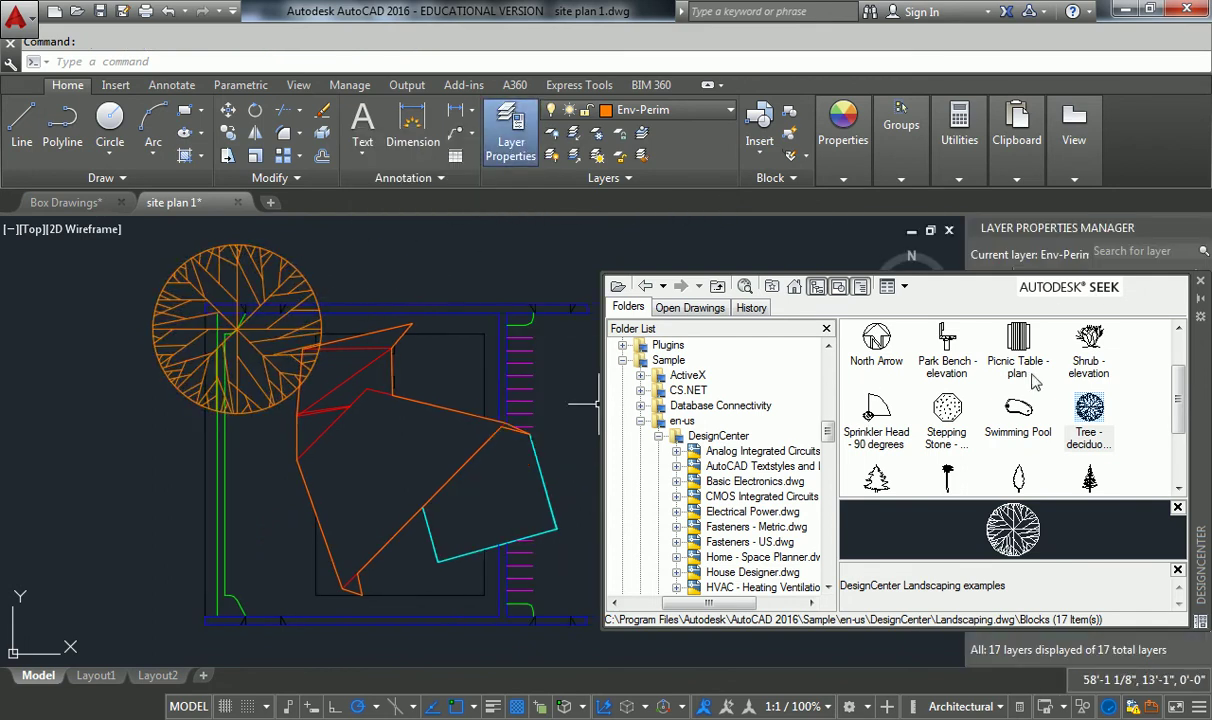
pyautogui.moveTo(1197, 387); pyautogui.dragTo(842, 374)
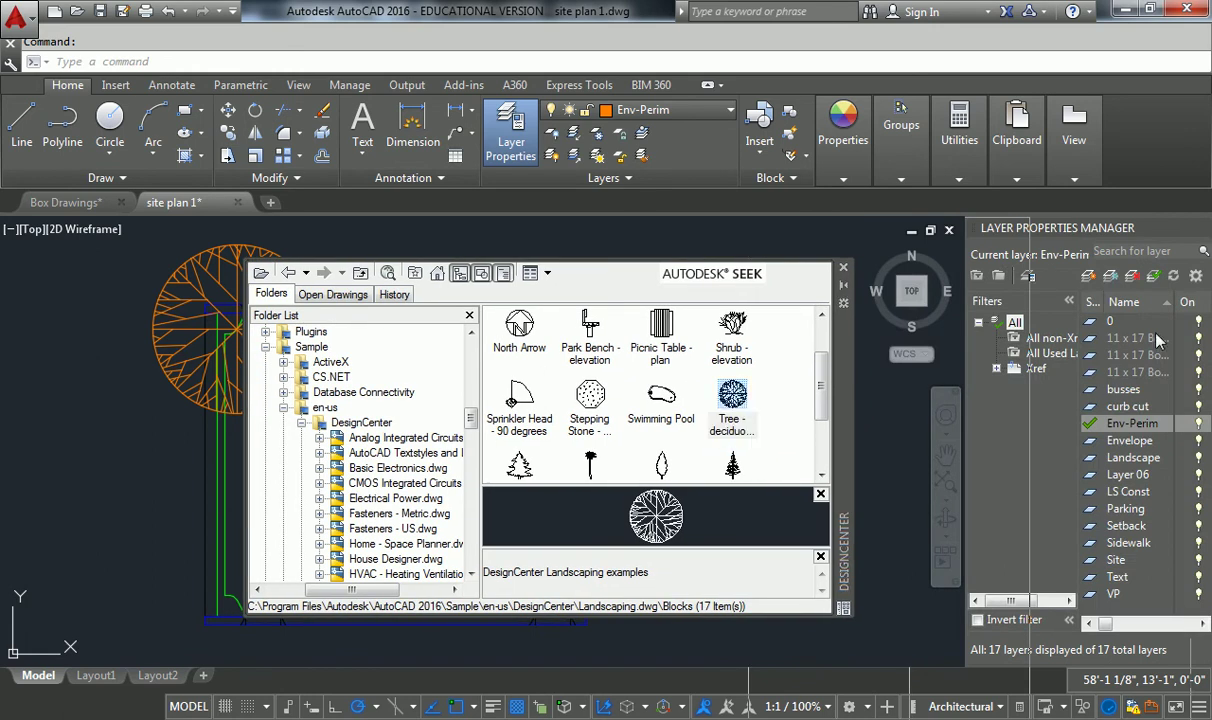
pyautogui.click(1088, 277)
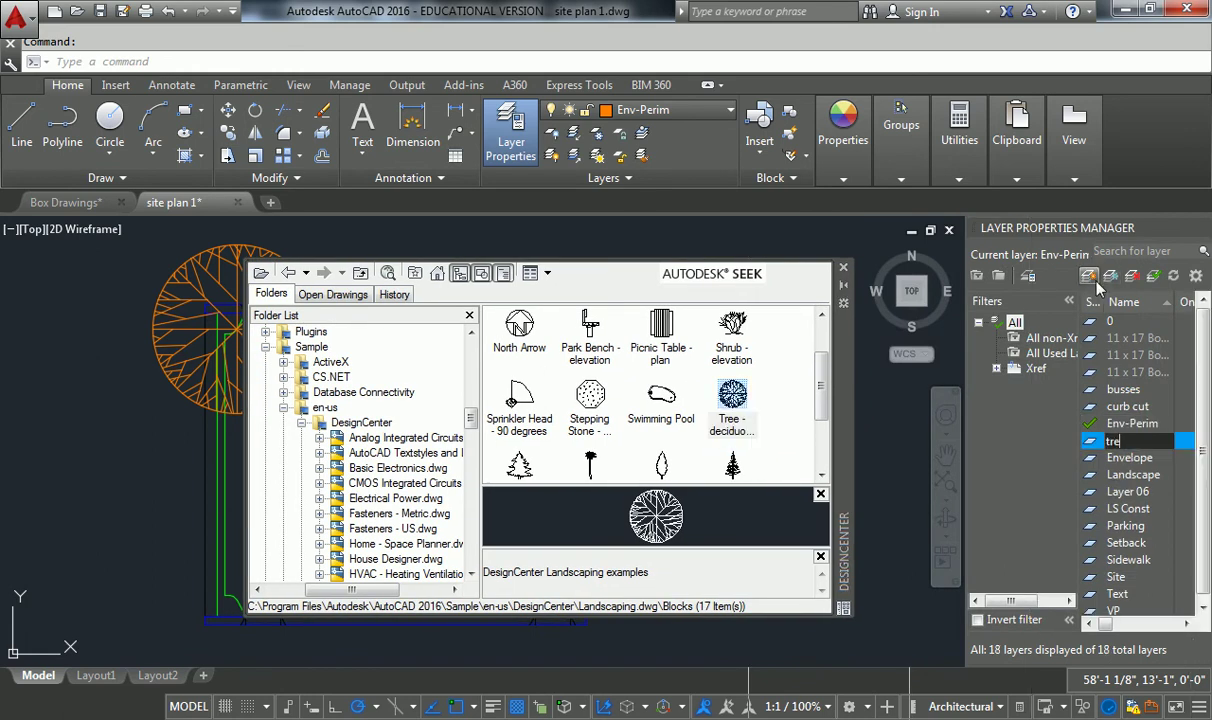
pyautogui.write('trees')
pyautogui.click(1062, 522)
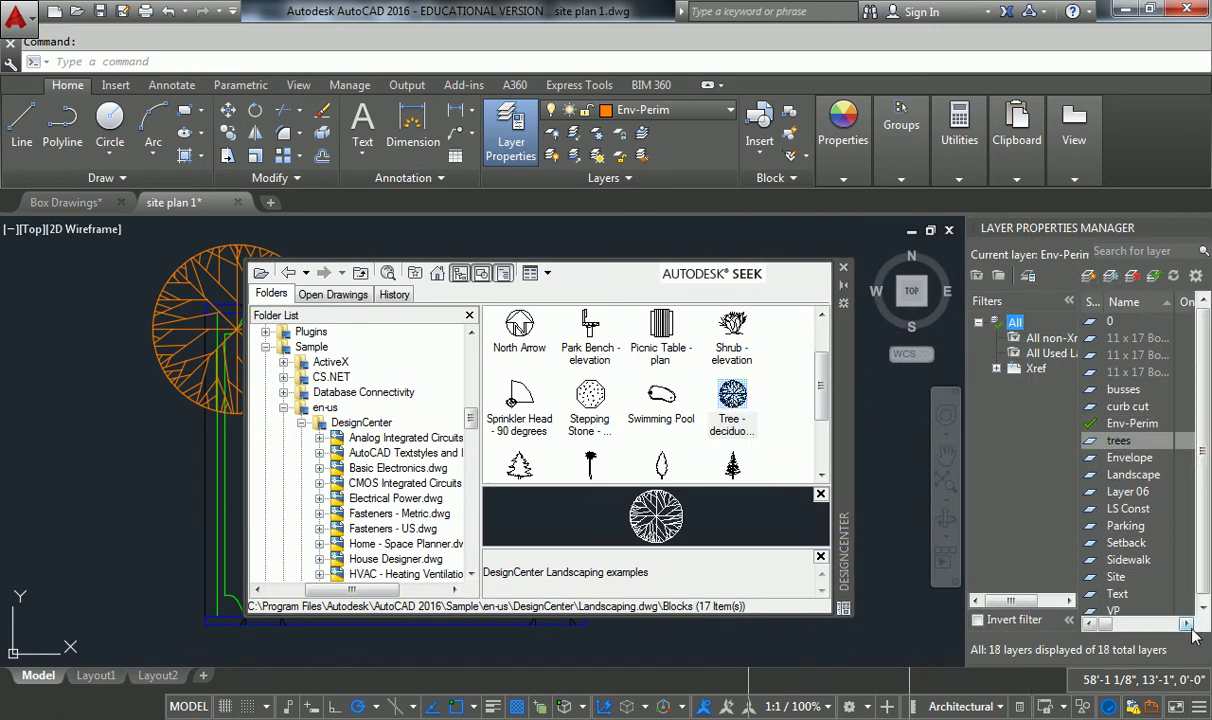
# Step: Widen the layer manager and set the trees layer's lineweight to 0.15 mm
pyautogui.click(1187, 623)
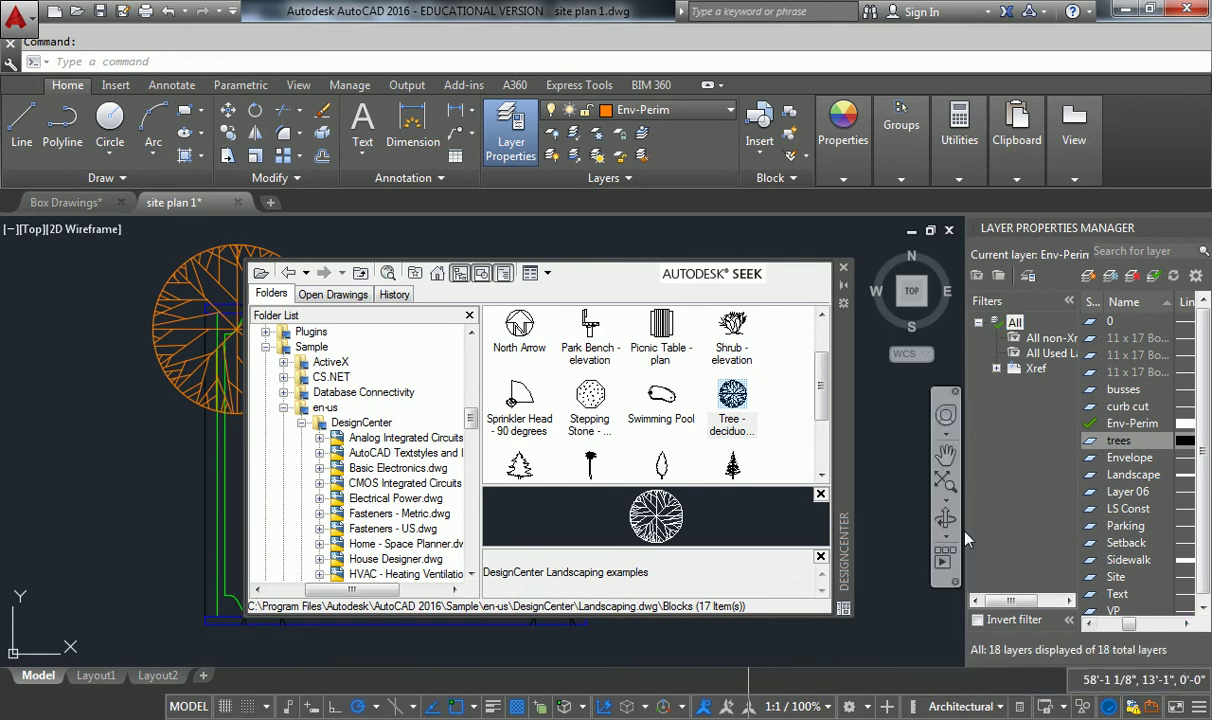
pyautogui.moveTo(966, 531); pyautogui.dragTo(845, 531)
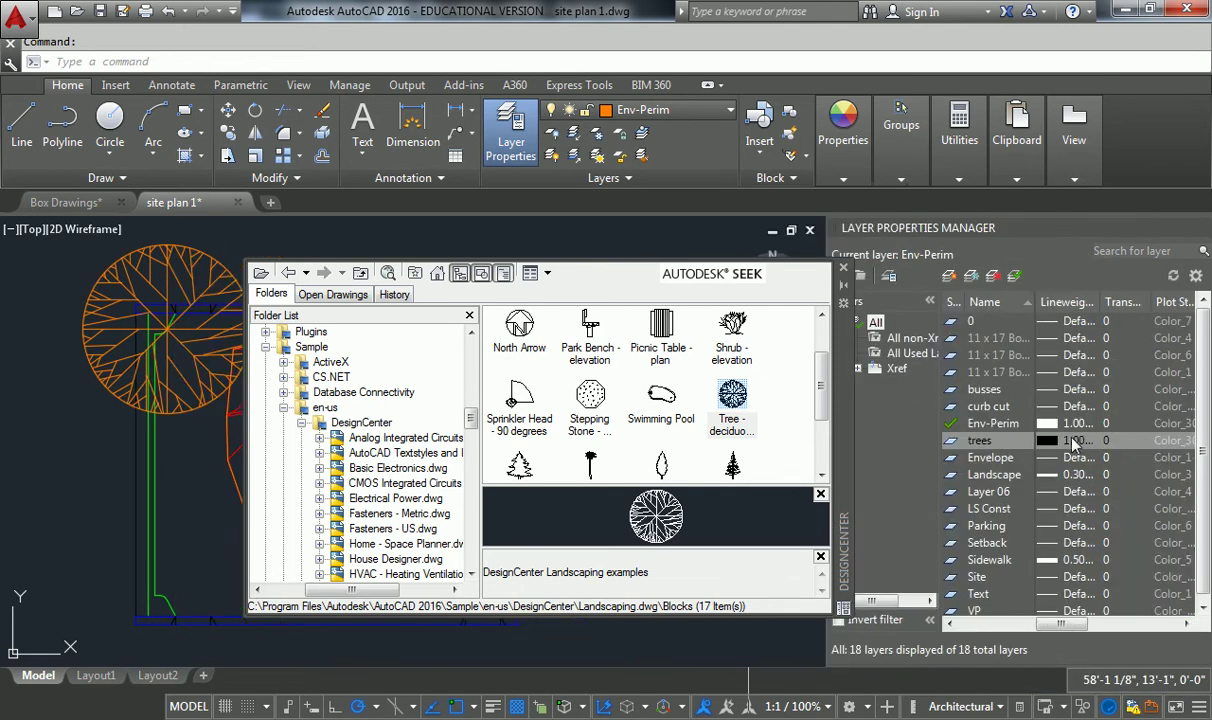
pyautogui.click(1073, 445)
pyautogui.scroll(4, 562, 291)
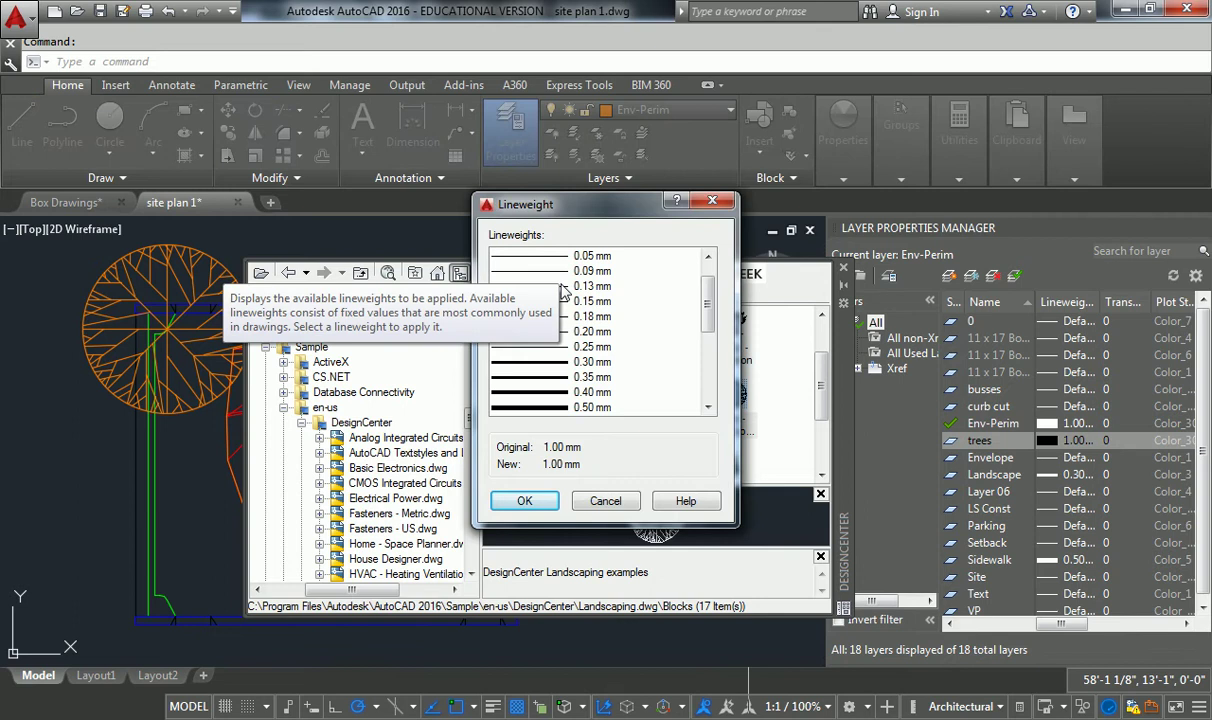
pyautogui.click(590, 302)
pyautogui.click(525, 502)
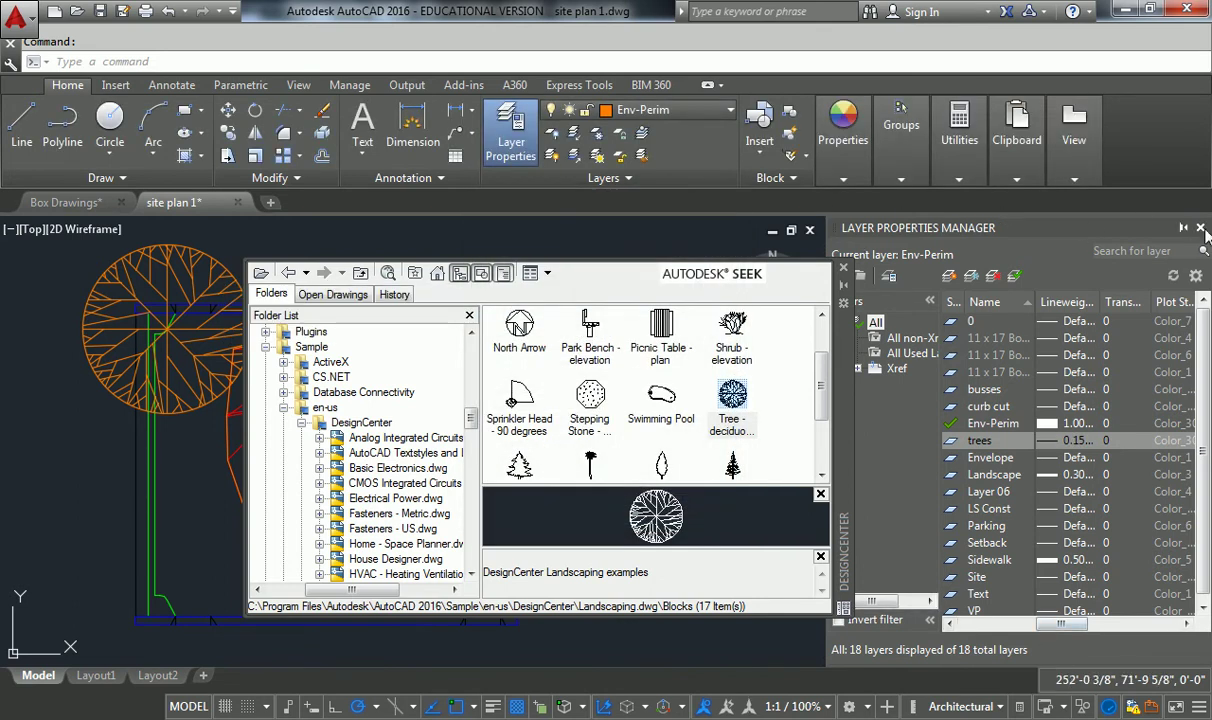
# Step: Close the layer manager and dock DesignCenter so the whole site plan is uncovered
pyautogui.click(1202, 229)
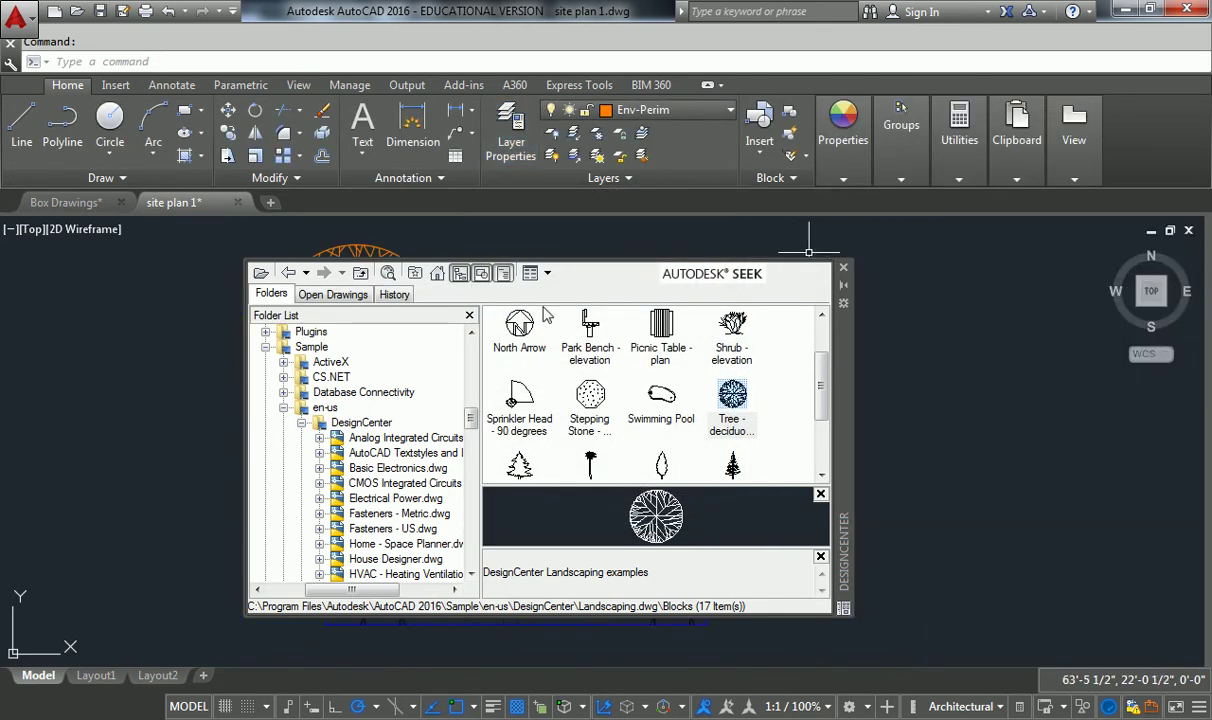
pyautogui.doubleClick(838, 398)
pyautogui.moveTo(574, 425); pyautogui.dragTo(535, 415, button='middle')
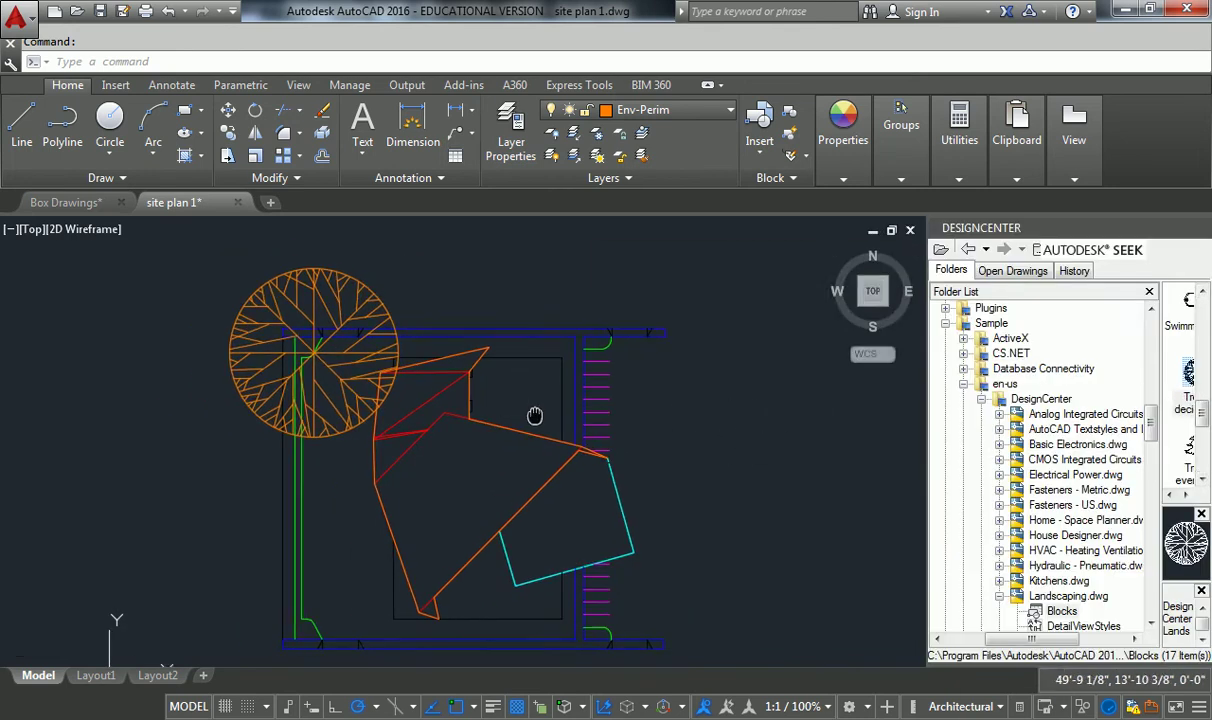
# Step: Assign the inserted tree block to the trees layer
pyautogui.moveTo(392, 296); pyautogui.dragTo(225, 262)
pyautogui.click(640, 110)
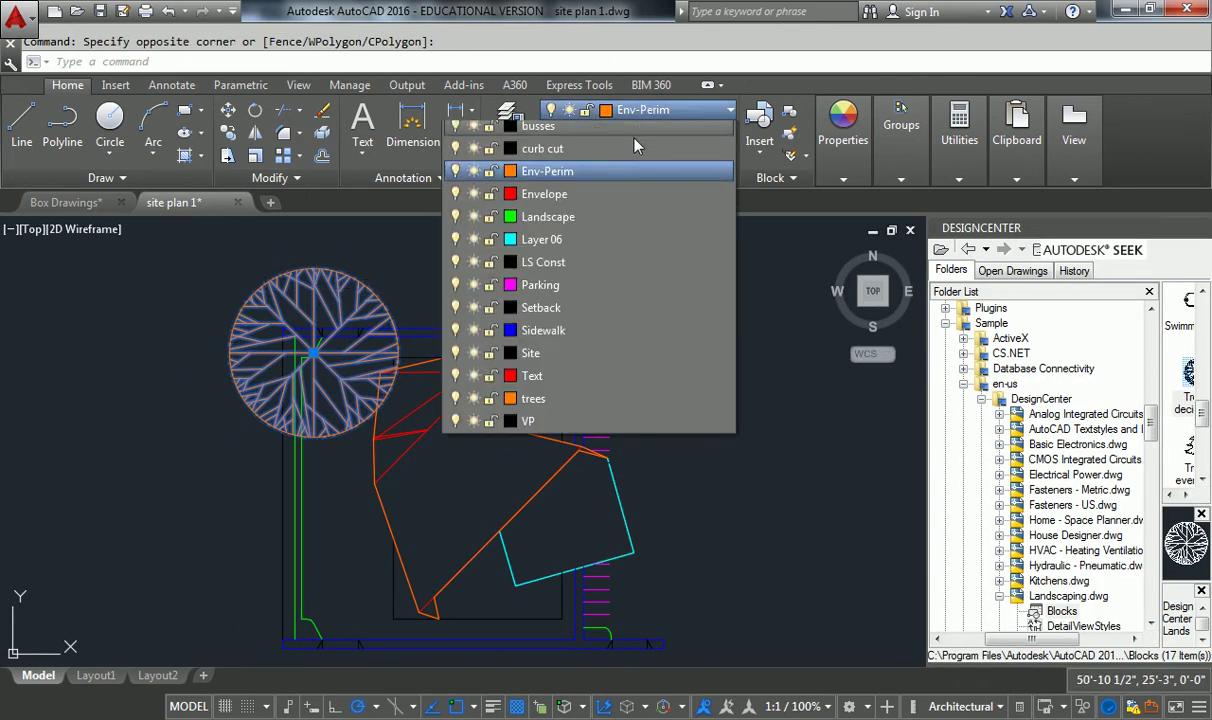
pyautogui.click(533, 497)
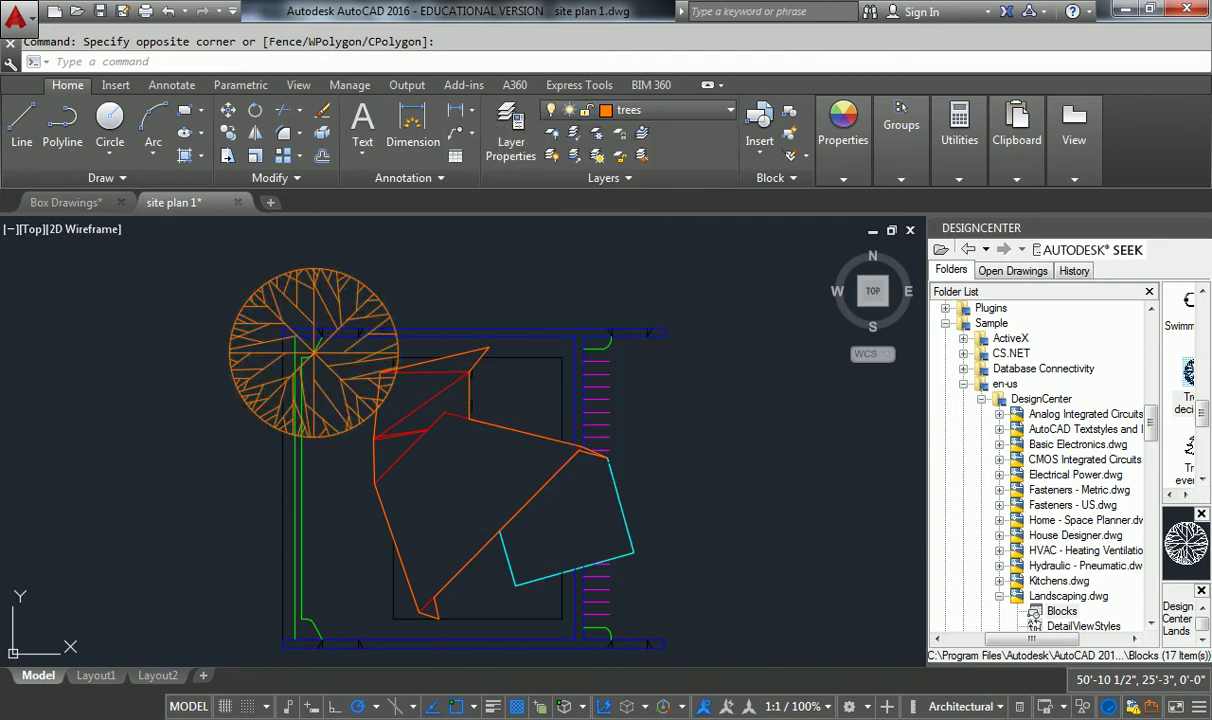
# Step: Set the trees layer's color to index color 83
pyautogui.click(527, 133)
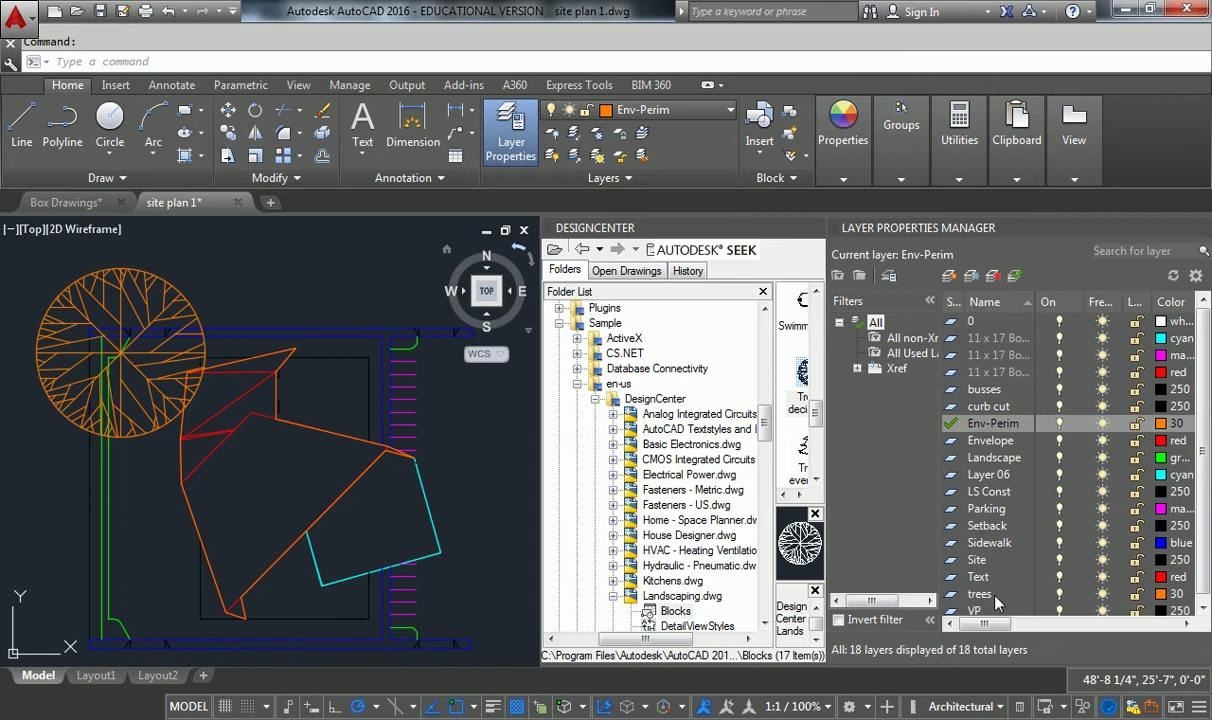
pyautogui.click(997, 596)
pyautogui.click(1164, 594)
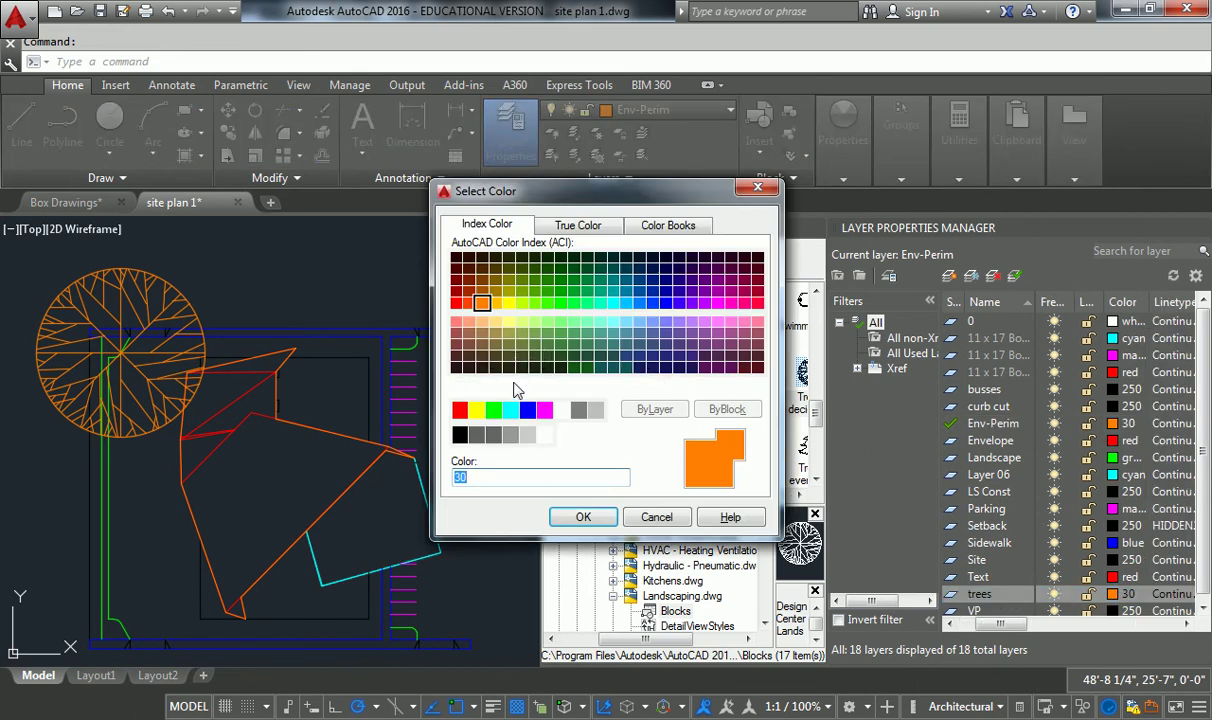
pyautogui.click(552, 306)
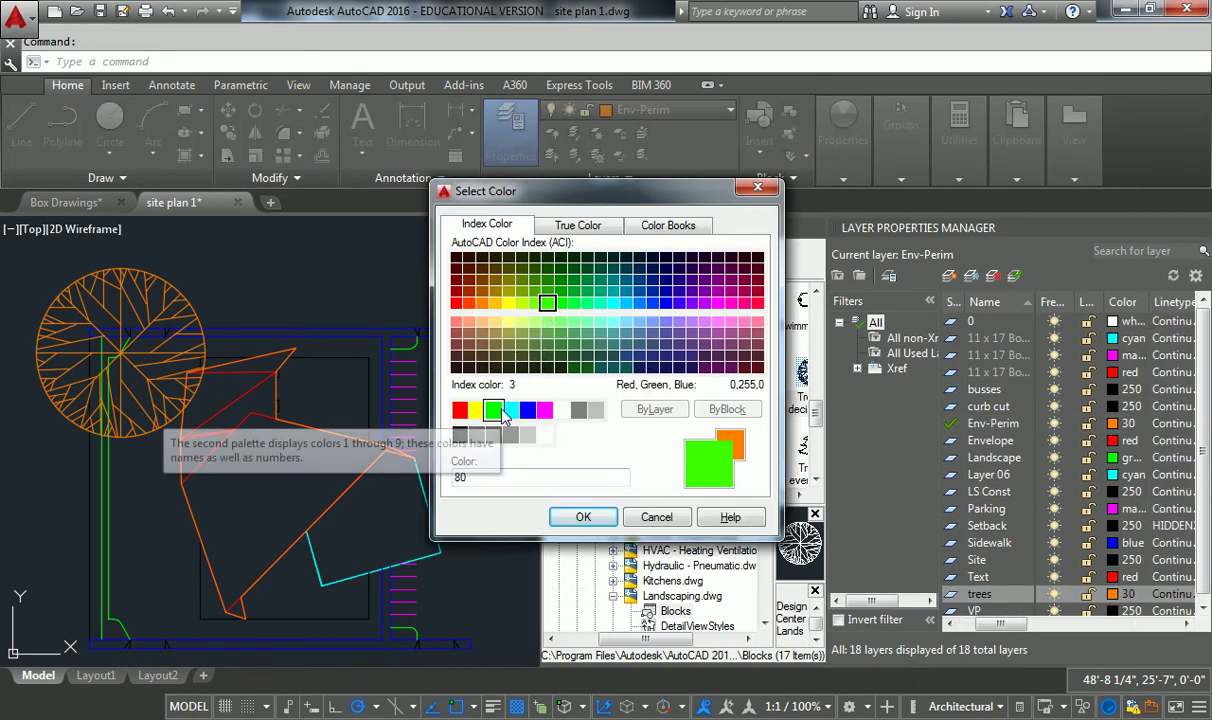
pyautogui.click(550, 334)
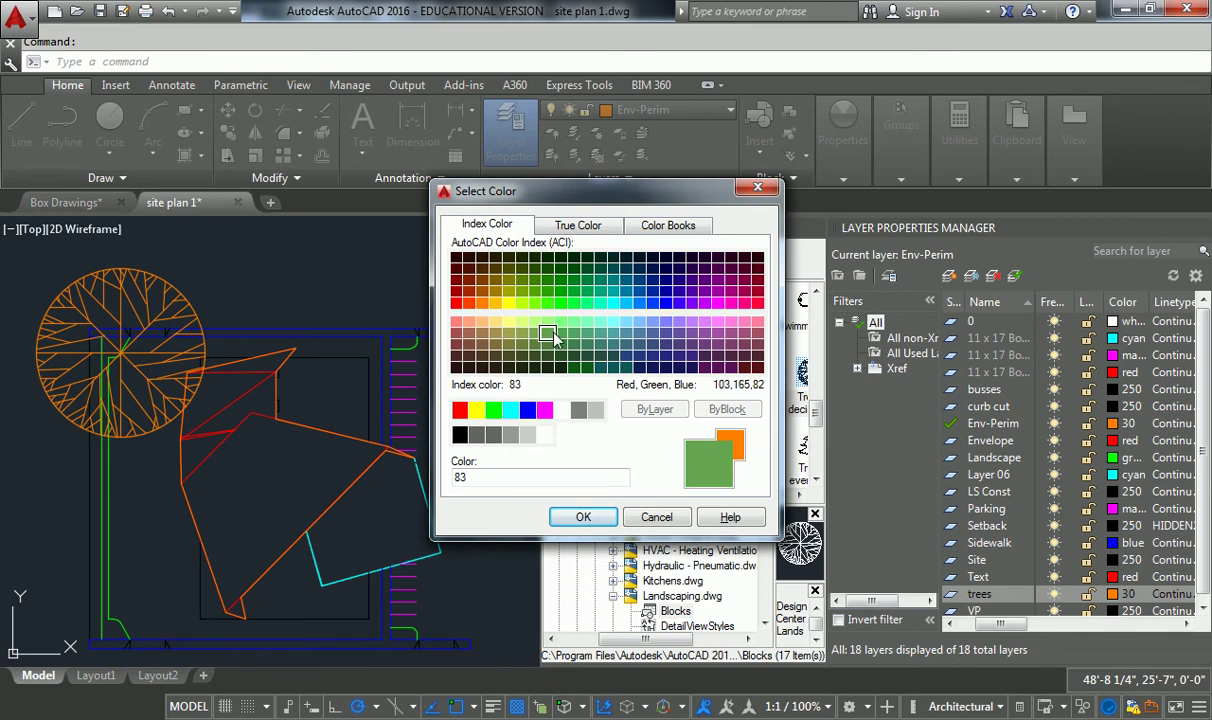
pyautogui.click(584, 518)
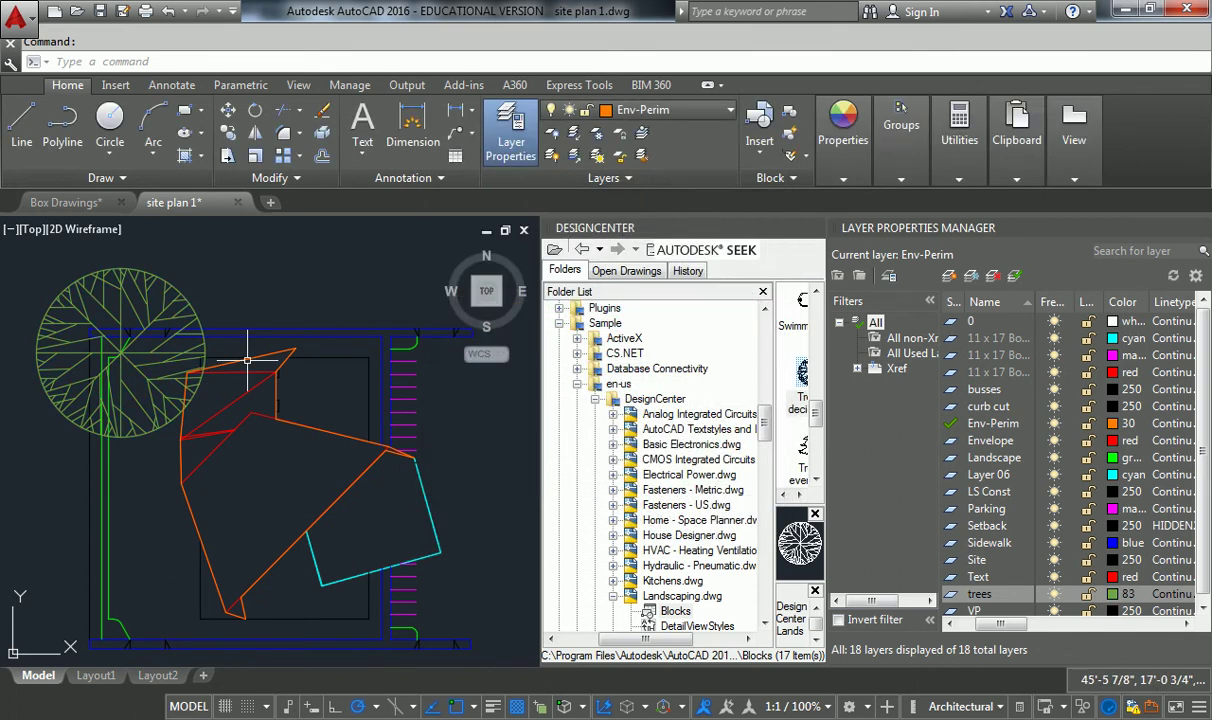
# Step: Scale the tree block about its center down to about half its size
pyautogui.moveTo(225, 317); pyautogui.dragTo(368, 367, button='middle')
pyautogui.click(313, 257)
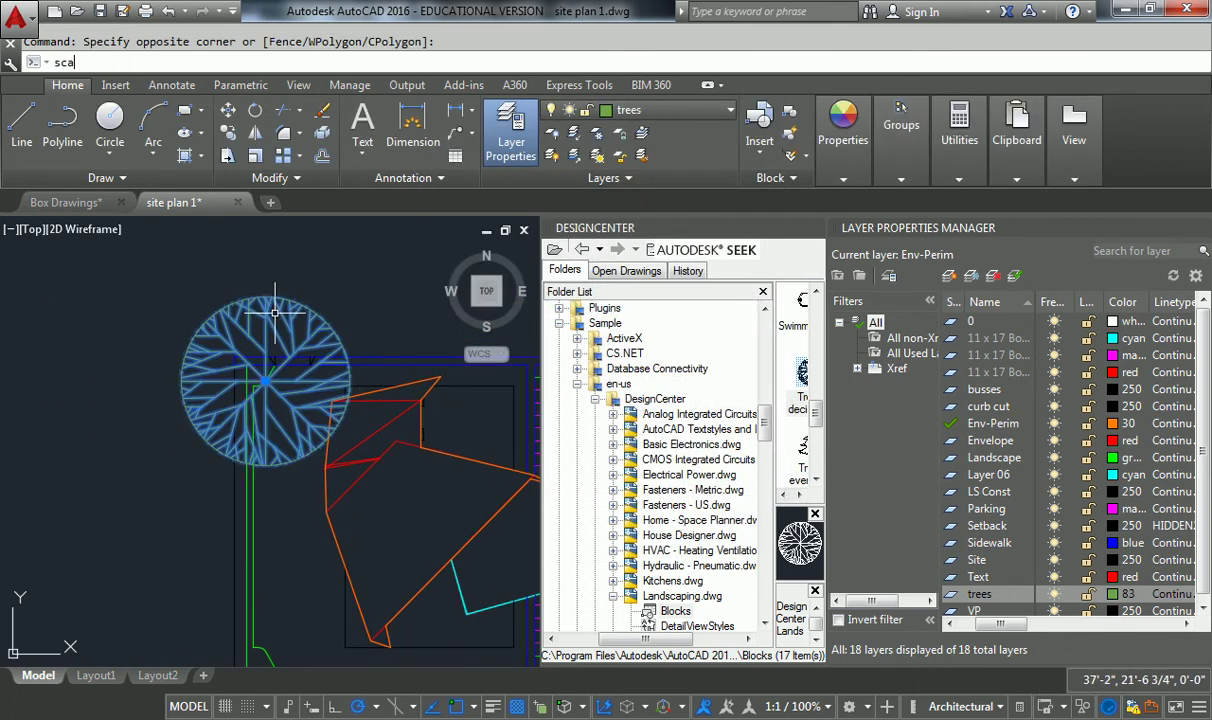
pyautogui.press('Return')
pyautogui.scroll(4, 290, 370)
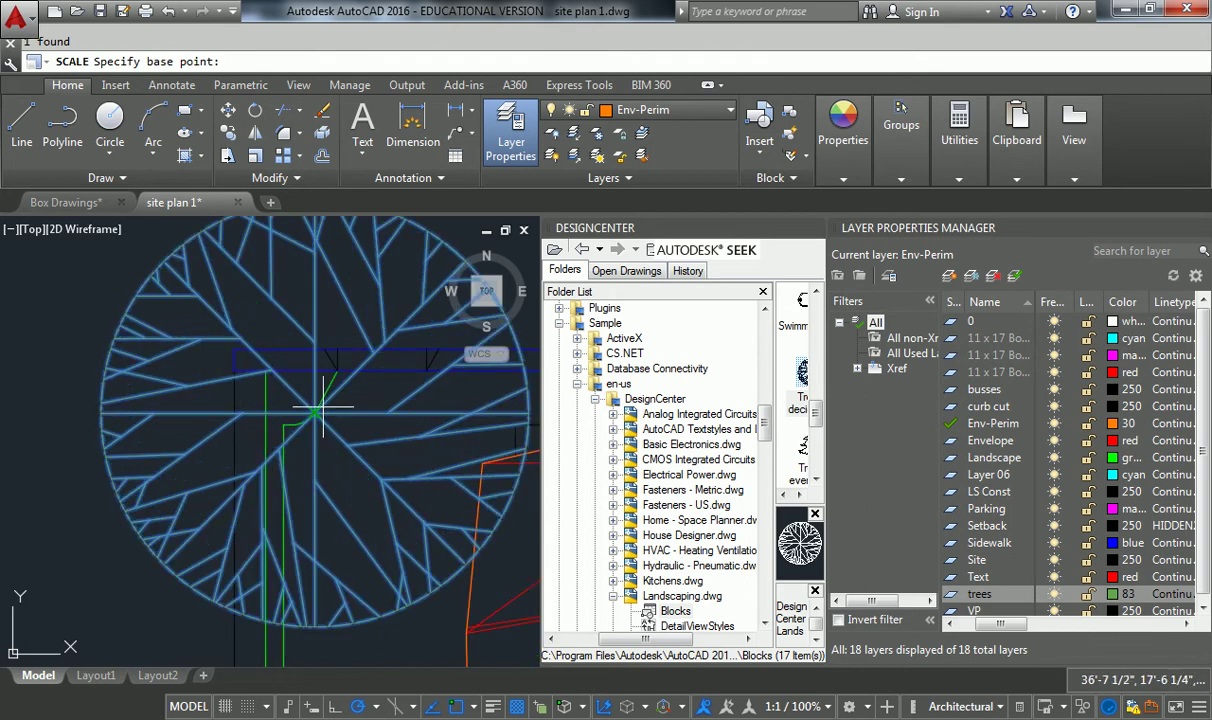
pyautogui.doubleClick(322, 408)
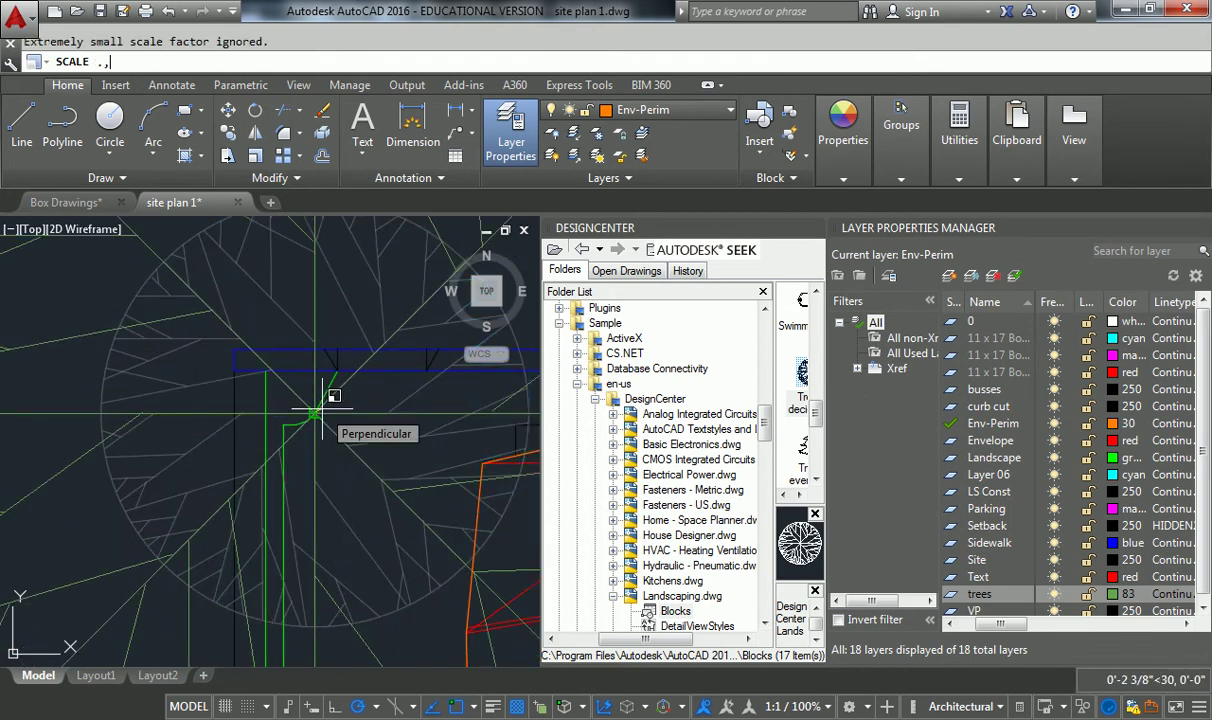
pyautogui.press('Return')
pyautogui.press('Escape')
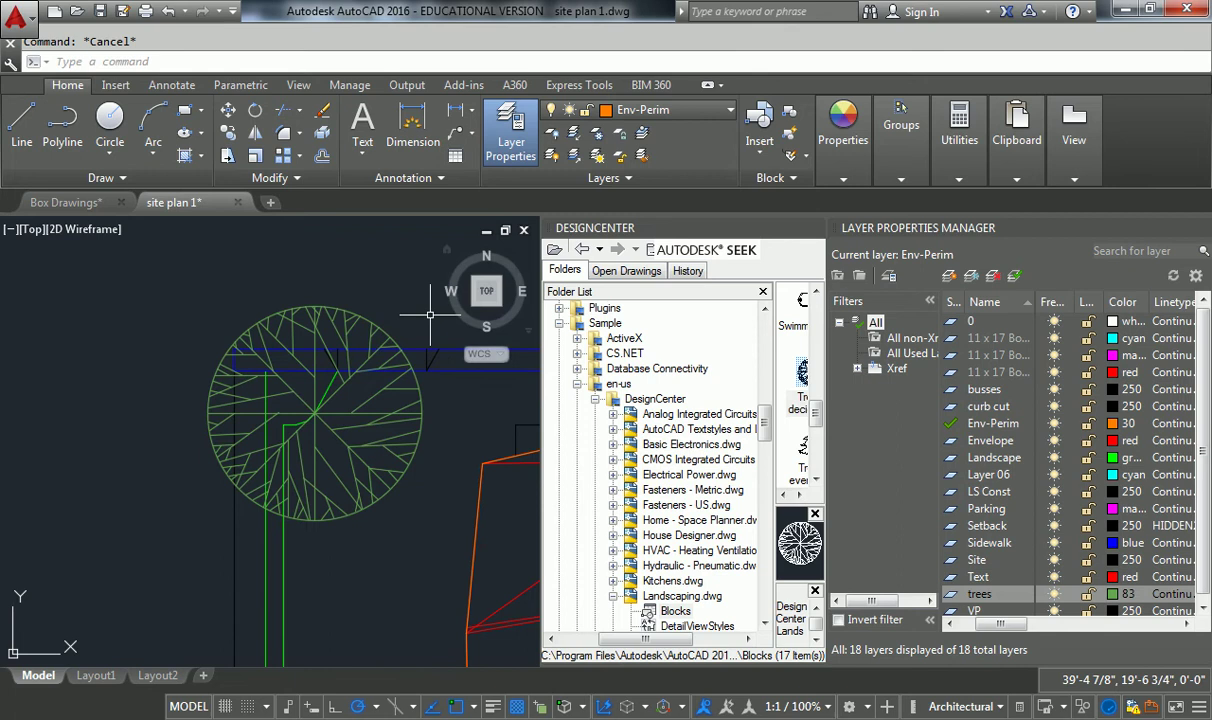
# Step: Copy the scaled tree a short distance up and to the left, overlapping the original
pyautogui.click(359, 277)
pyautogui.click(316, 306)
pyautogui.moveTo(314, 303); pyautogui.dragTo(276, 296, button='middle')
pyautogui.write('co')
pyautogui.press('Return')
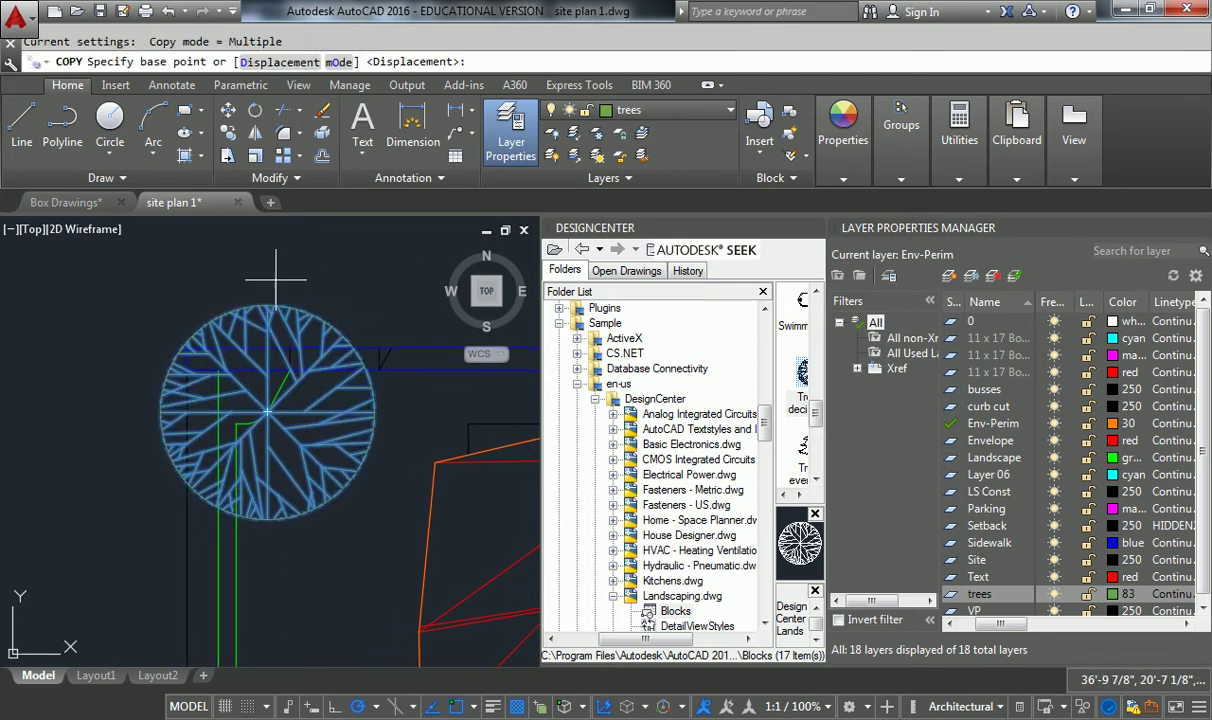
pyautogui.click(276, 281)
pyautogui.click(261, 264)
pyautogui.scroll(-4, 261, 264)
pyautogui.press('Escape')
pyautogui.scroll(5, 374, 428)
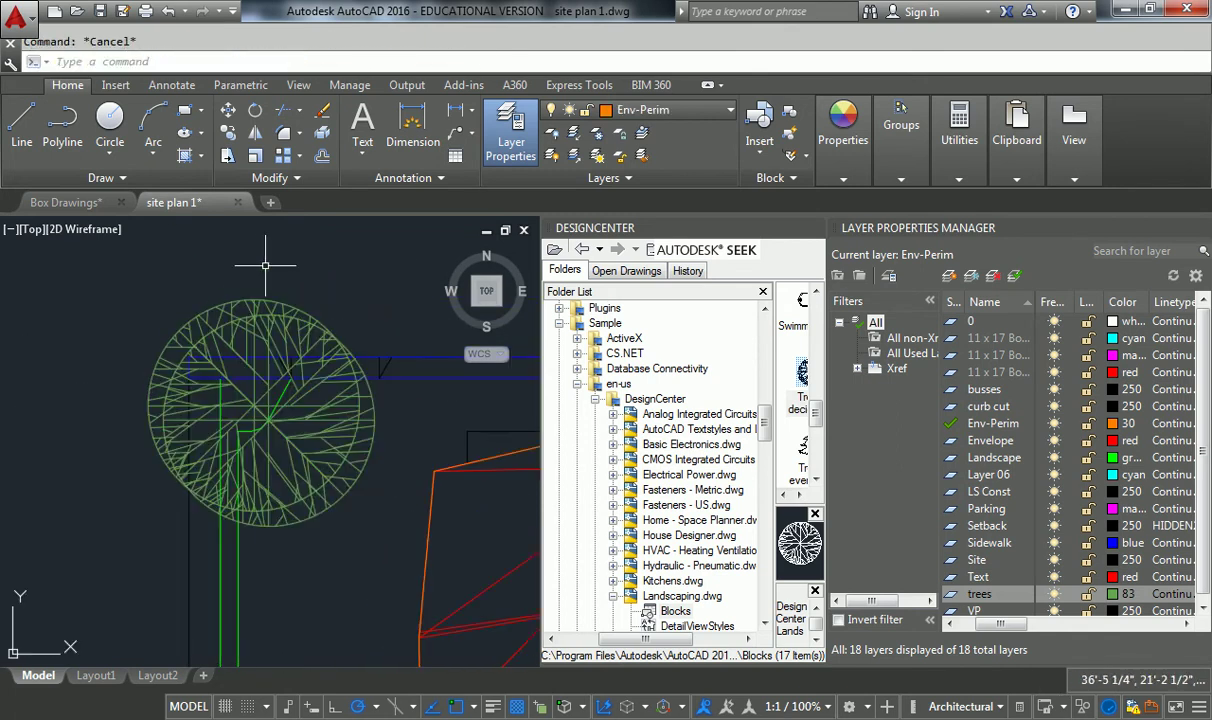
# Step: Erase the overlapping tree copy, and copy the remaining tree into the empty space to the left of the site plan
pyautogui.press('Delete')
pyautogui.scroll(-4, 374, 428)
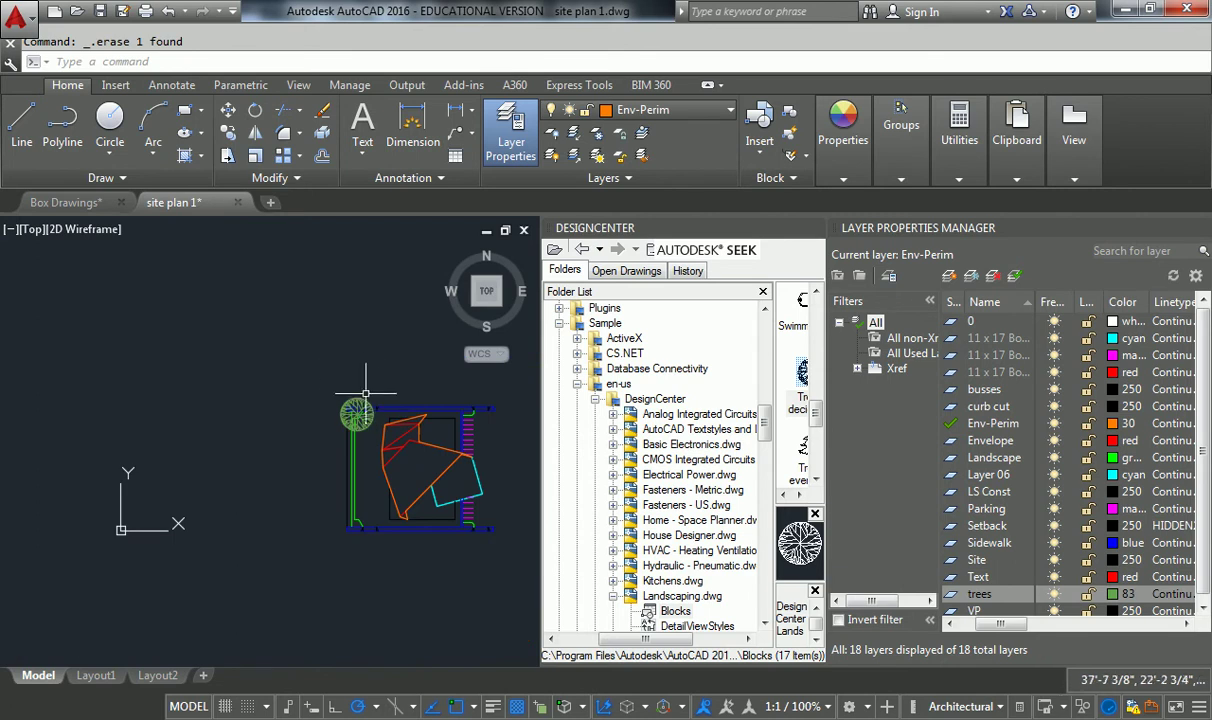
pyautogui.click(354, 400)
pyautogui.write('co')
pyautogui.press('Return')
pyautogui.click(369, 376)
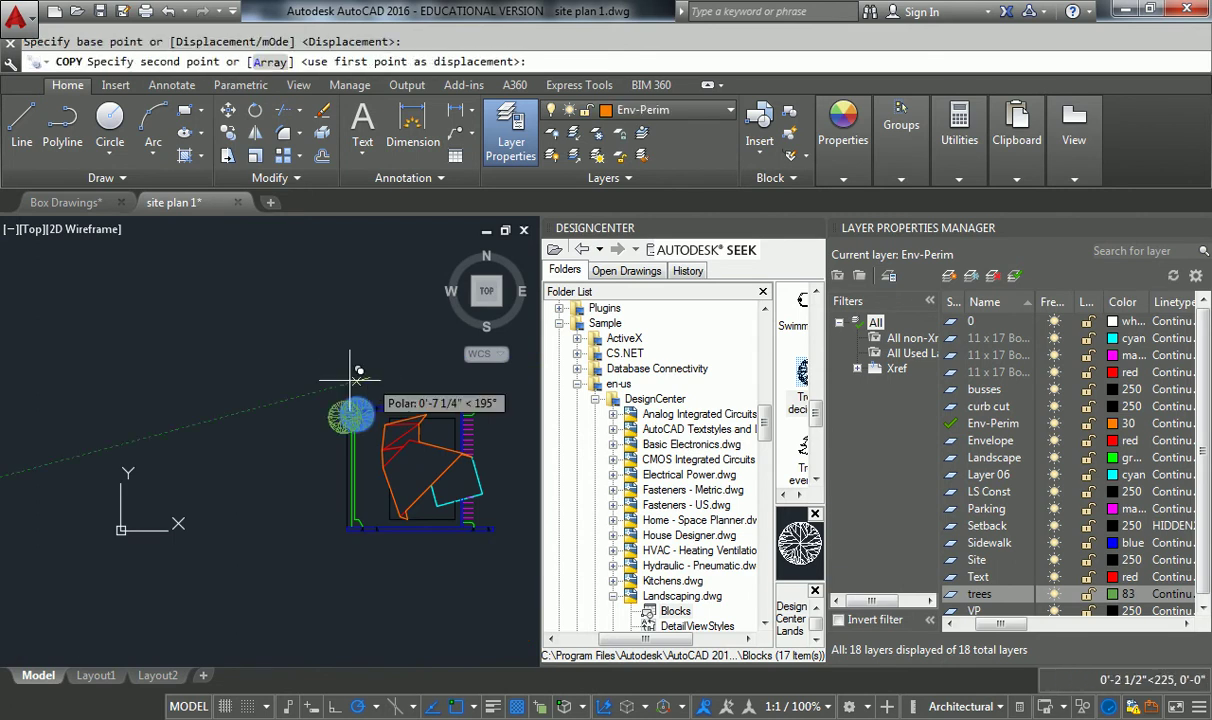
pyautogui.click(141, 352)
pyautogui.press('Escape')
pyautogui.scroll(5, 123, 381)
pyautogui.click(195, 385)
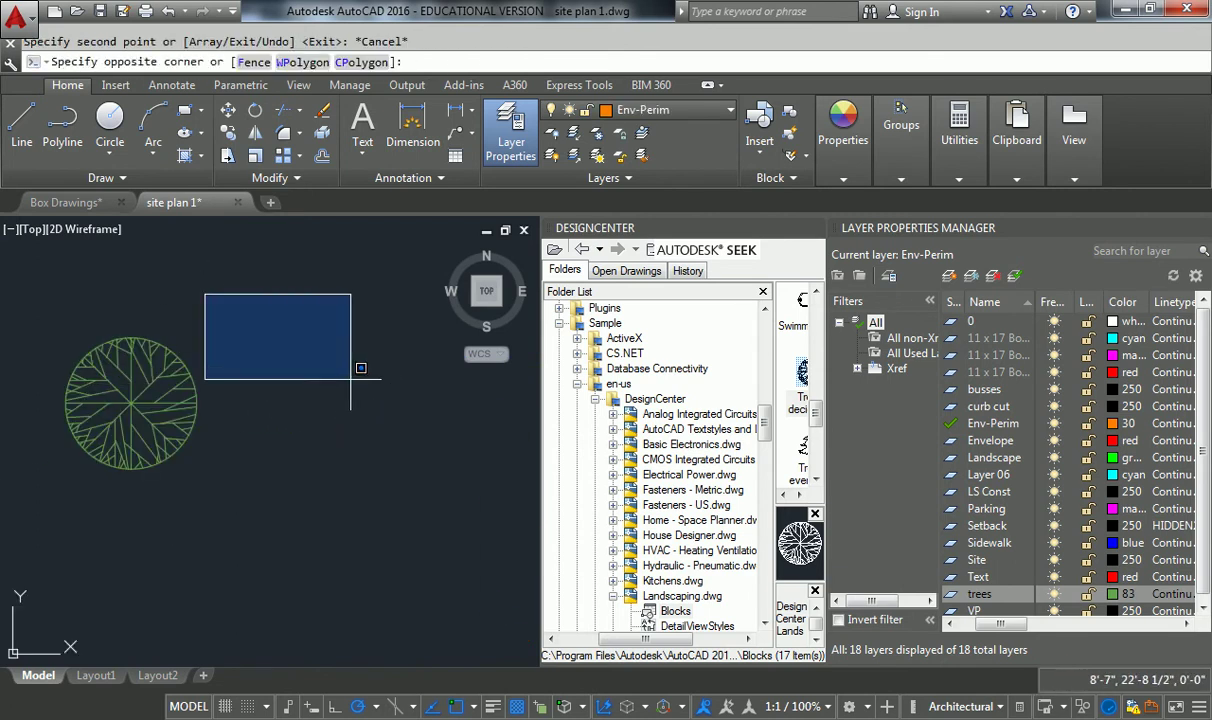
pyautogui.press('Escape')
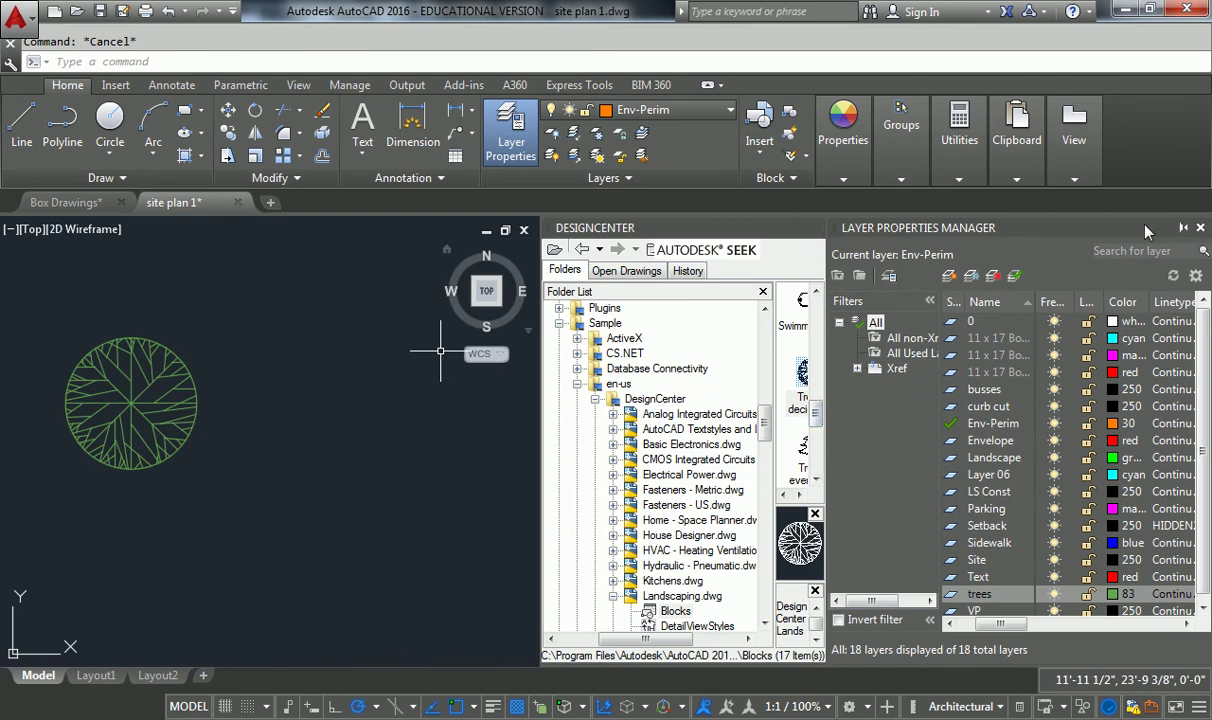
# Step: Close the Layer Properties Manager and widen DesignCenter to browse the Landscaping.dwg blocks
pyautogui.click(1201, 228)
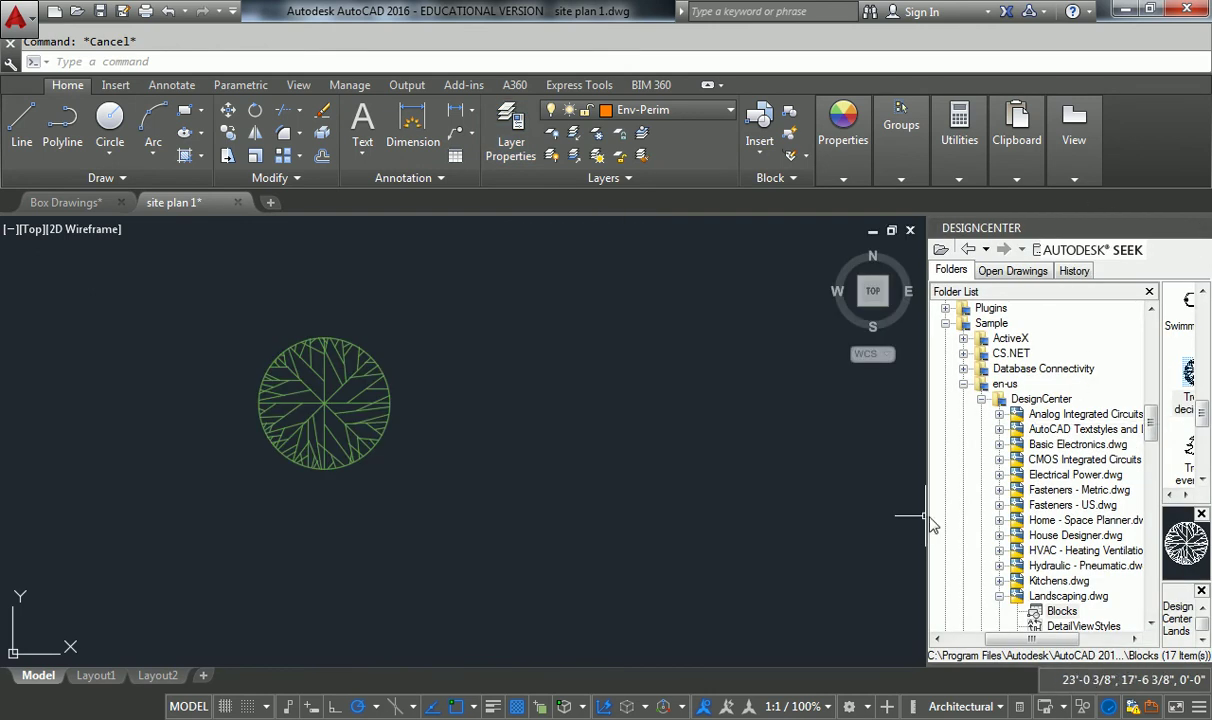
pyautogui.moveTo(926, 516); pyautogui.dragTo(781, 516)
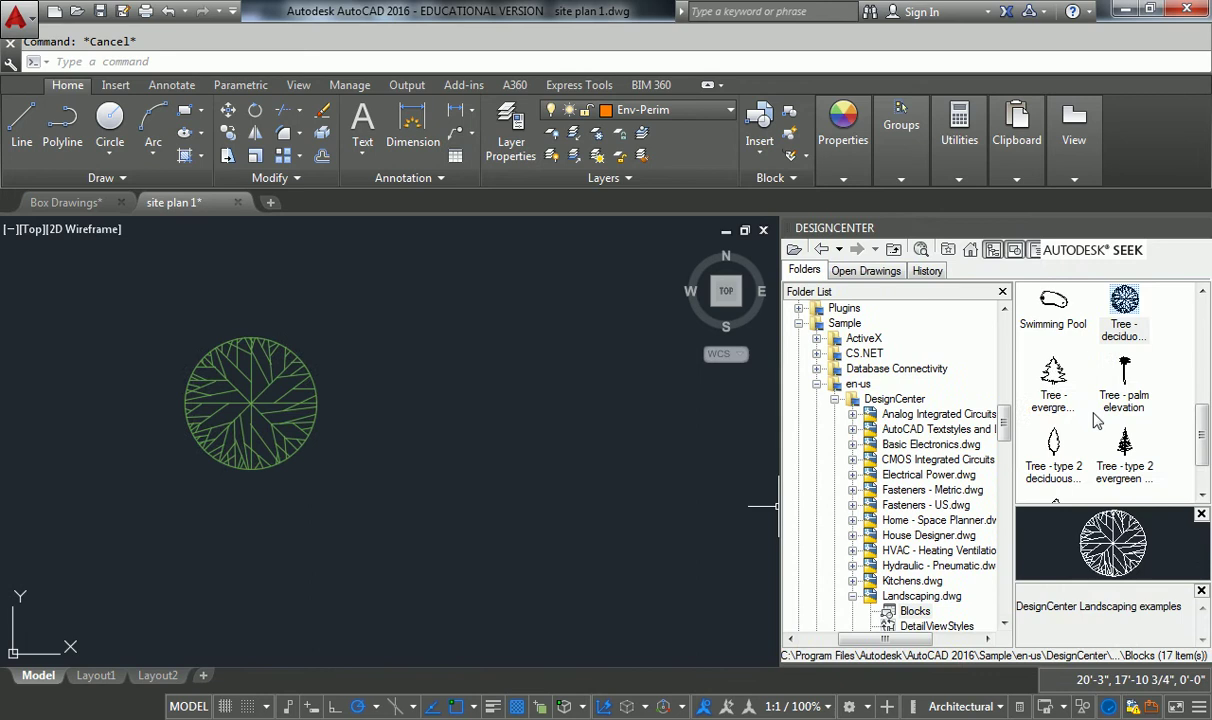
pyautogui.click(1045, 300)
pyautogui.scroll(3, 1085, 340)
pyautogui.scroll(2, 1095, 360)
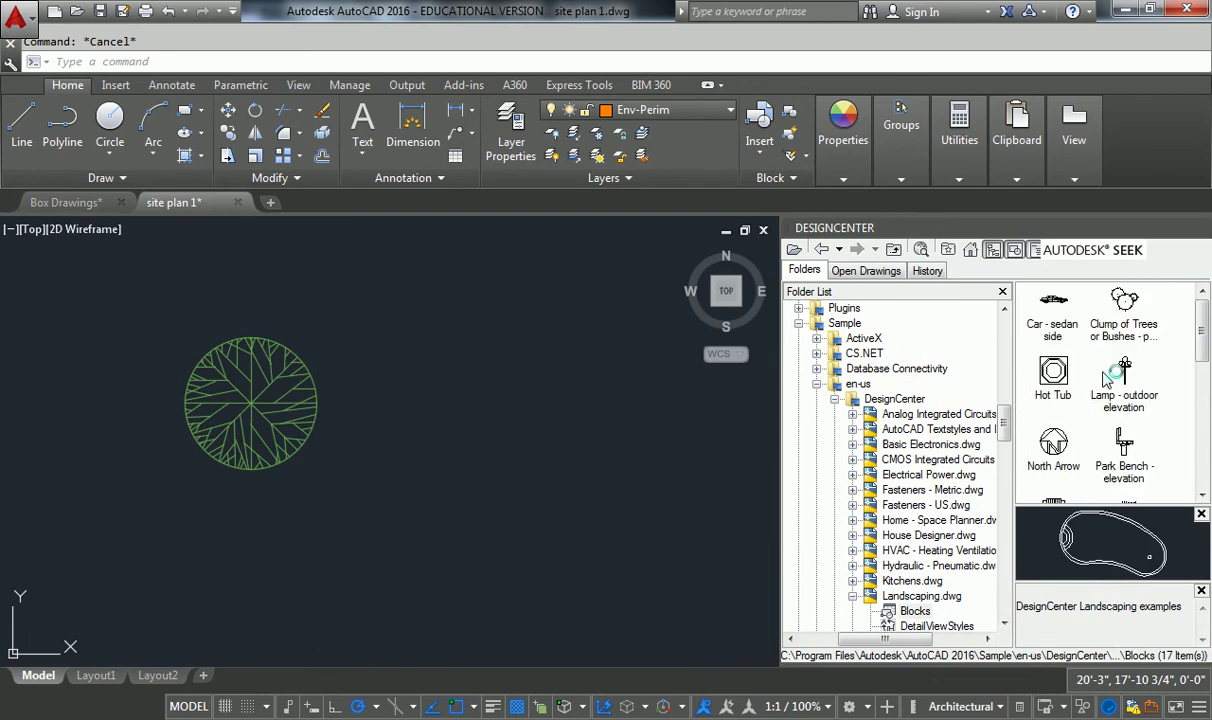
# Step: Insert the Clump of Trees or Bushes plan block beside the site plan, near the copied tree
pyautogui.moveTo(1124, 298); pyautogui.dragTo(338, 541)
pyautogui.scroll(-5, 365, 465)
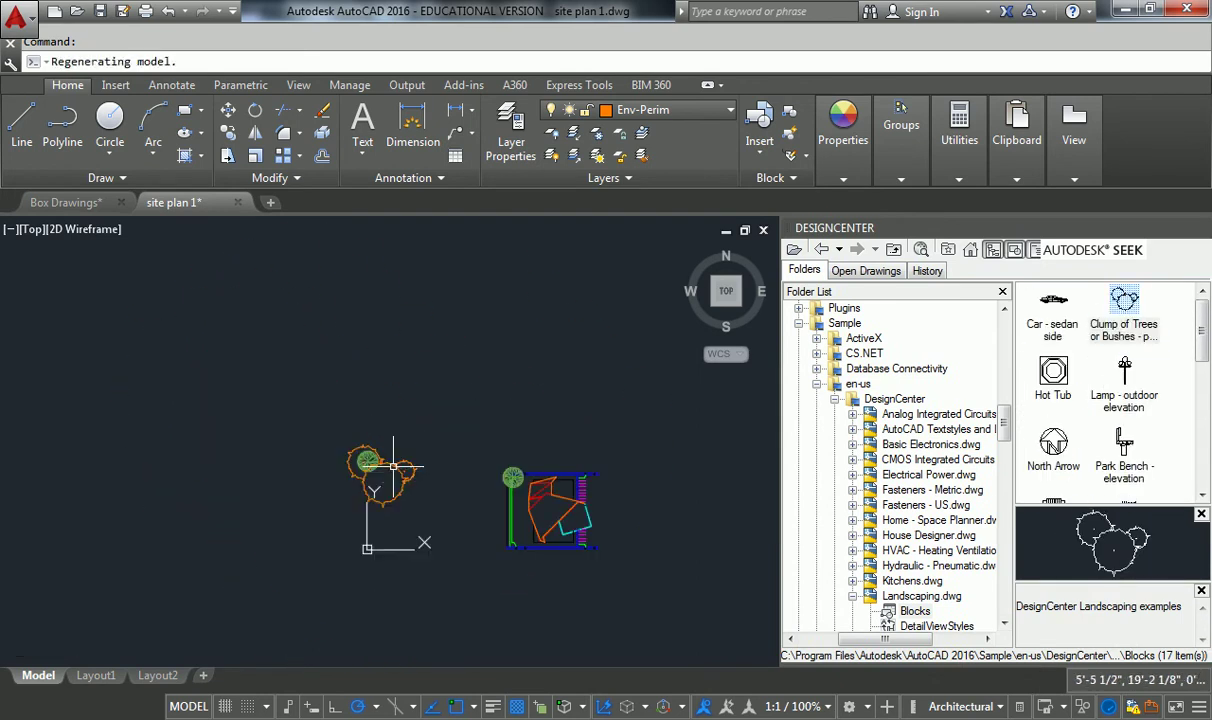
pyautogui.scroll(2, 400, 480)
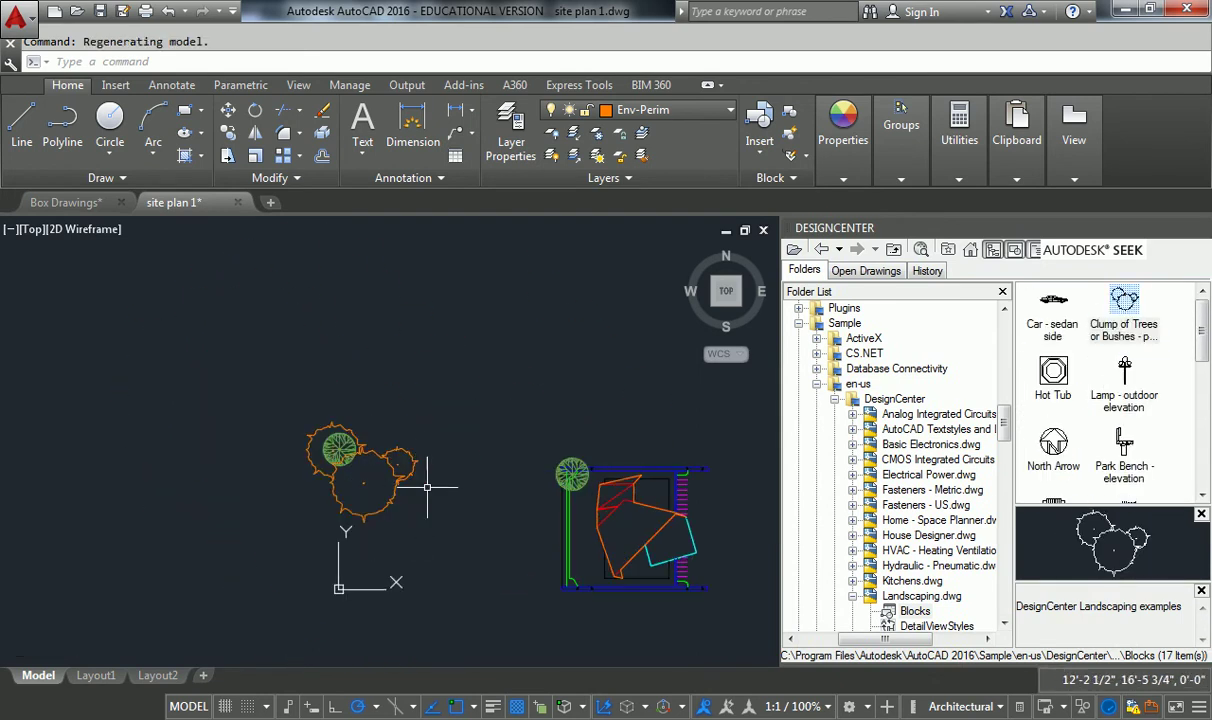
pyautogui.click(1068, 399)
pyautogui.scroll(-5, 1072, 401)
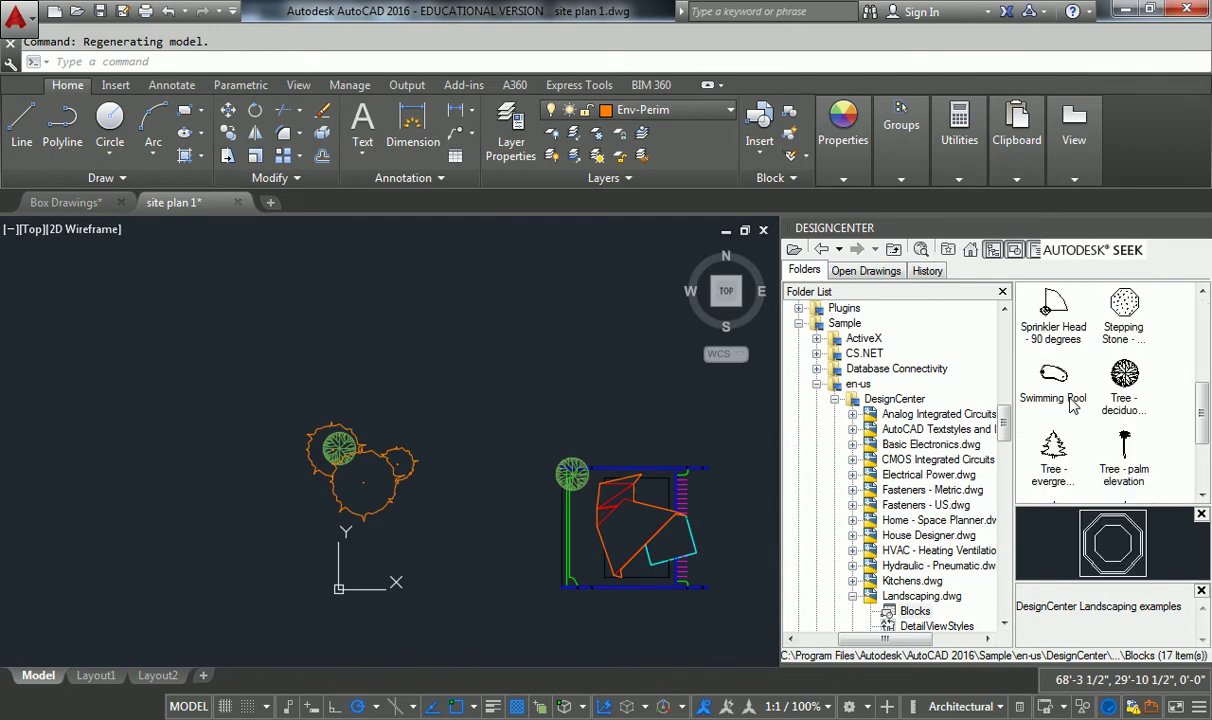
pyautogui.scroll(-3, 1090, 392)
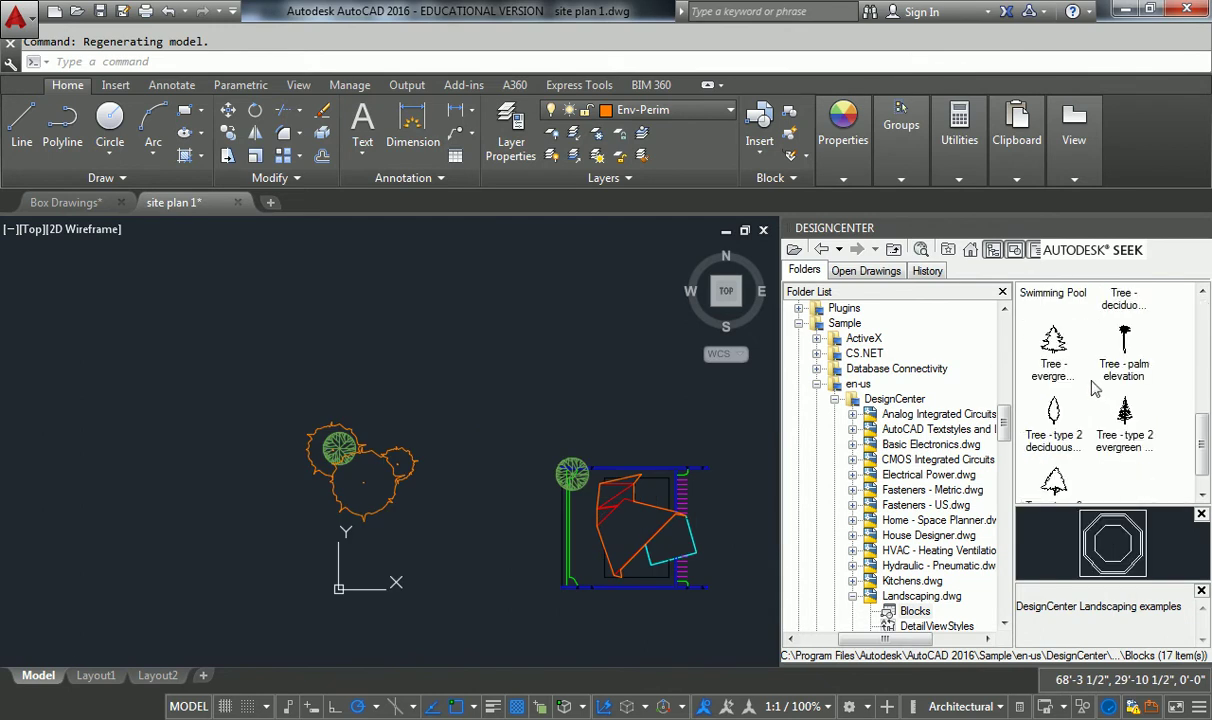
# Step: Move the tree clump down and to the left, clear of the round tree
pyautogui.click(459, 428)
pyautogui.moveTo(364, 410); pyautogui.dragTo(420, 314, button='middle')
pyautogui.press('Escape')
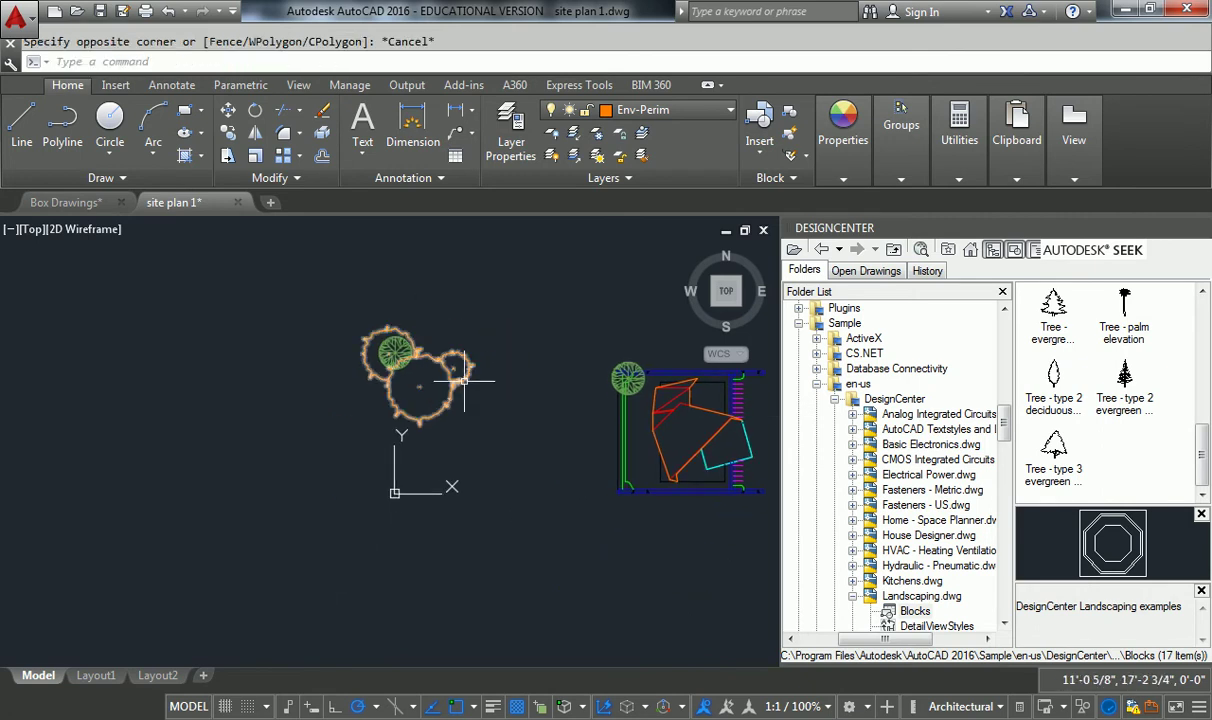
pyautogui.click(477, 331)
pyautogui.click(430, 390)
pyautogui.click(420, 386)
pyautogui.click(369, 438)
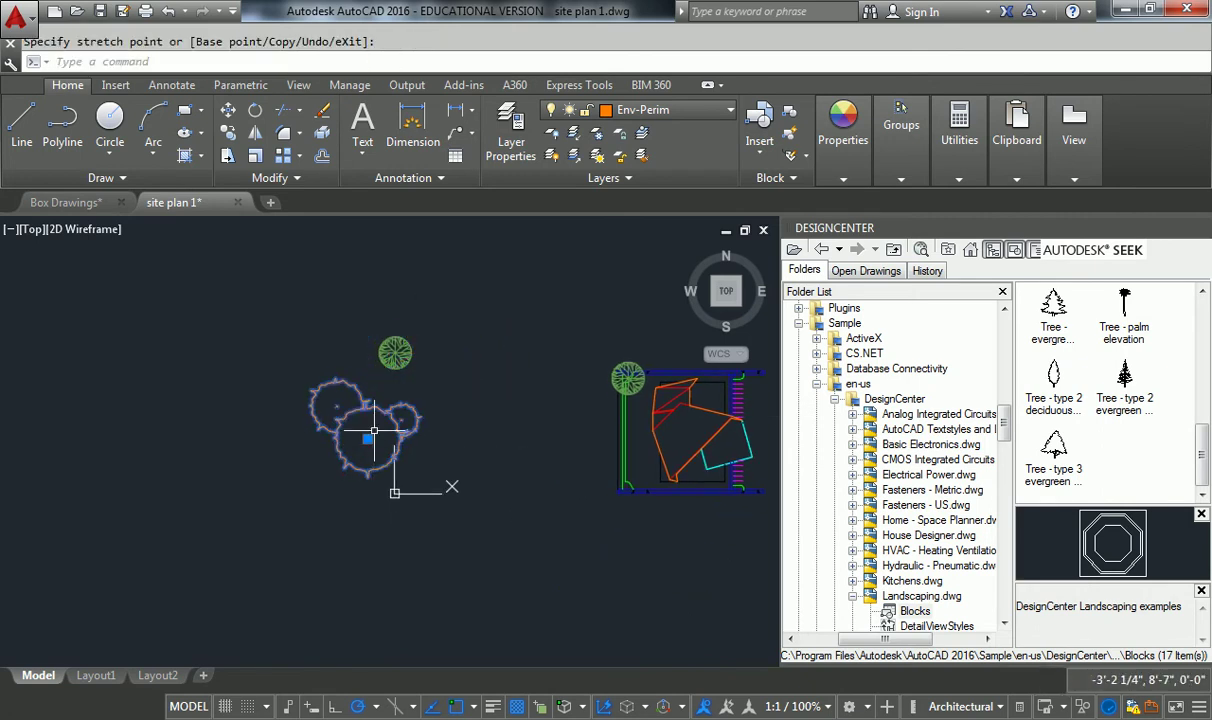
pyautogui.press('Escape')
# Step: Assign the tree clump block to the trees layer
pyautogui.click(397, 388)
pyautogui.click(334, 438)
pyautogui.click(642, 110)
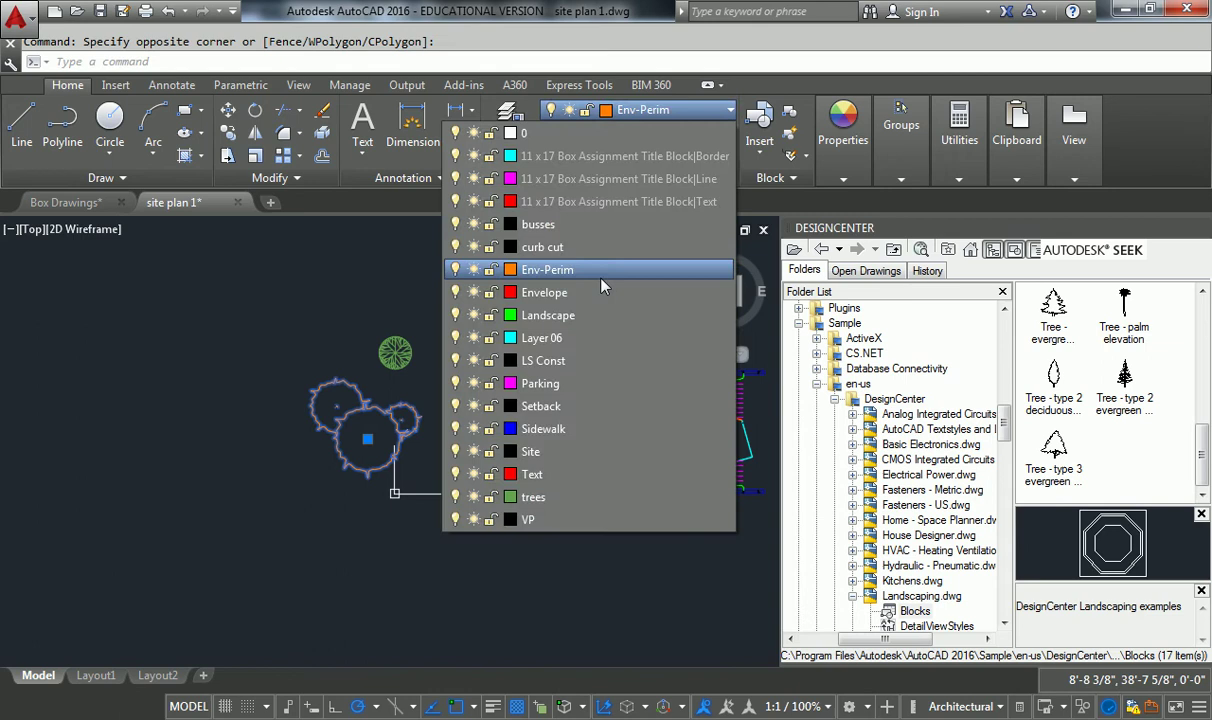
pyautogui.click(533, 497)
pyautogui.scroll(3, 414, 427)
pyautogui.press('Escape')
pyautogui.scroll(-5, 433, 349)
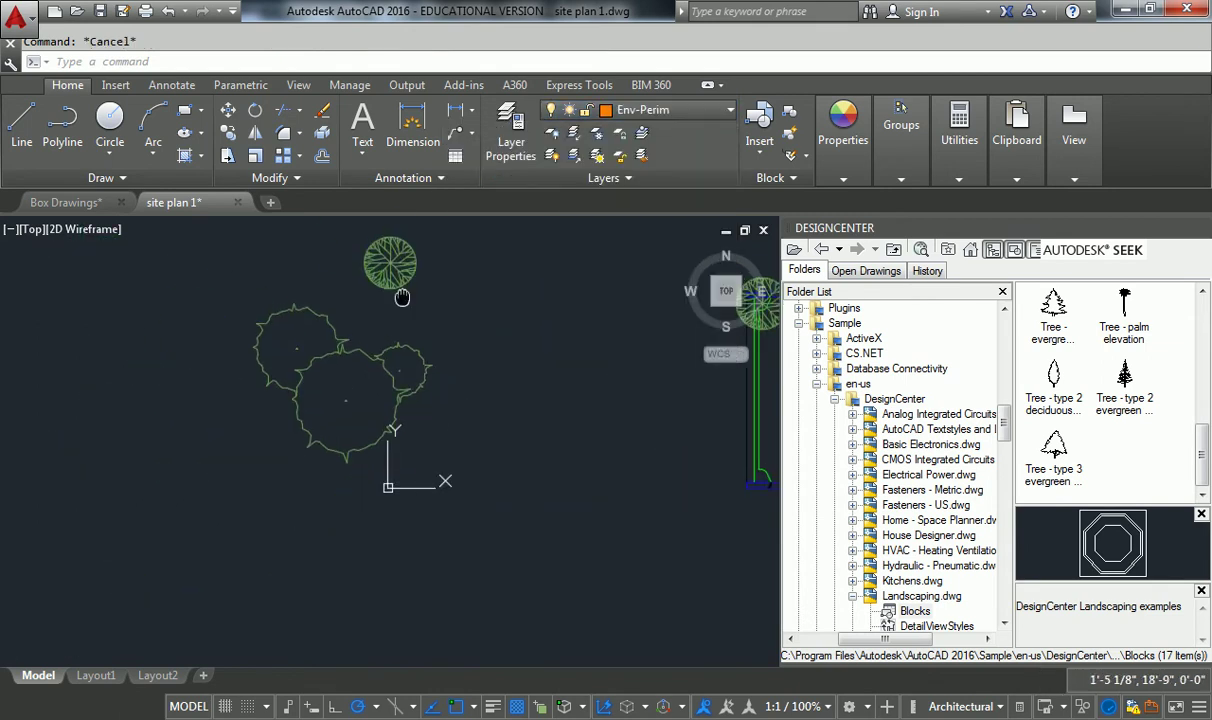
# Step: Copy the round tree and the clump together twice, spacing the copies diagonally up and to the left
pyautogui.moveTo(403, 298); pyautogui.dragTo(425, 455, button='middle')
pyautogui.click(514, 376)
pyautogui.click(356, 530)
pyautogui.write('co')
pyautogui.press('Return')
pyautogui.click(422, 501)
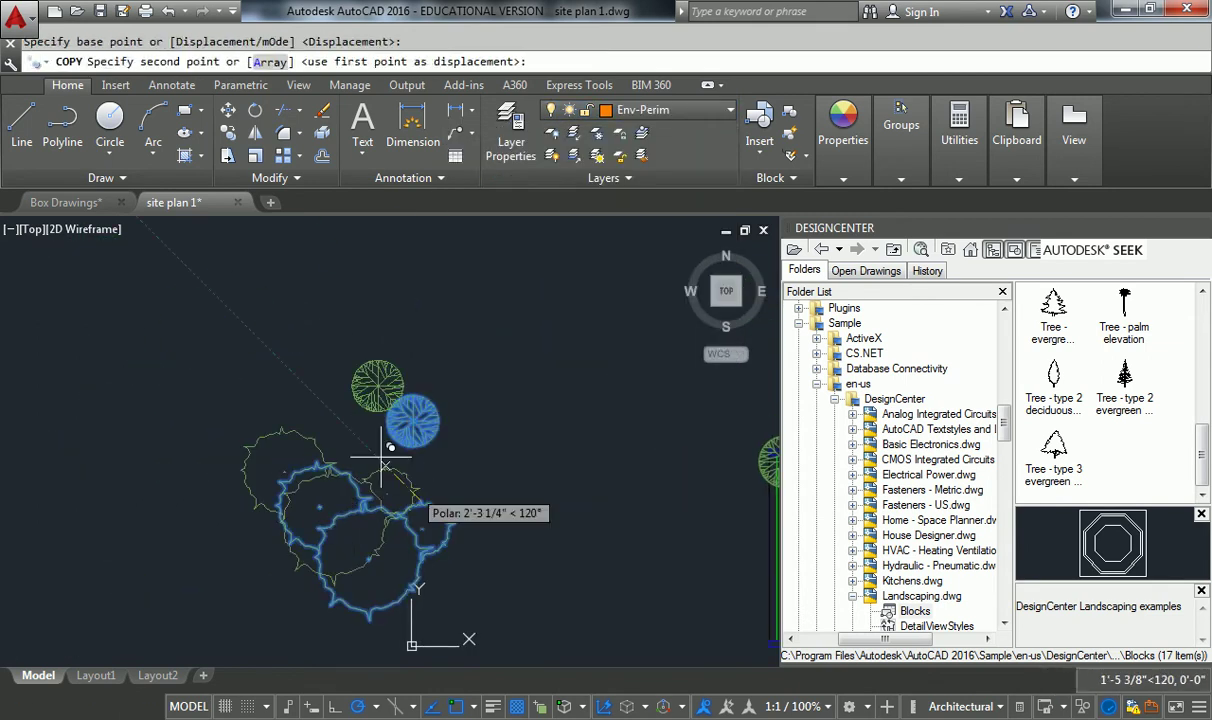
pyautogui.click(259, 406)
pyautogui.moveTo(212, 376); pyautogui.dragTo(445, 414, button='middle')
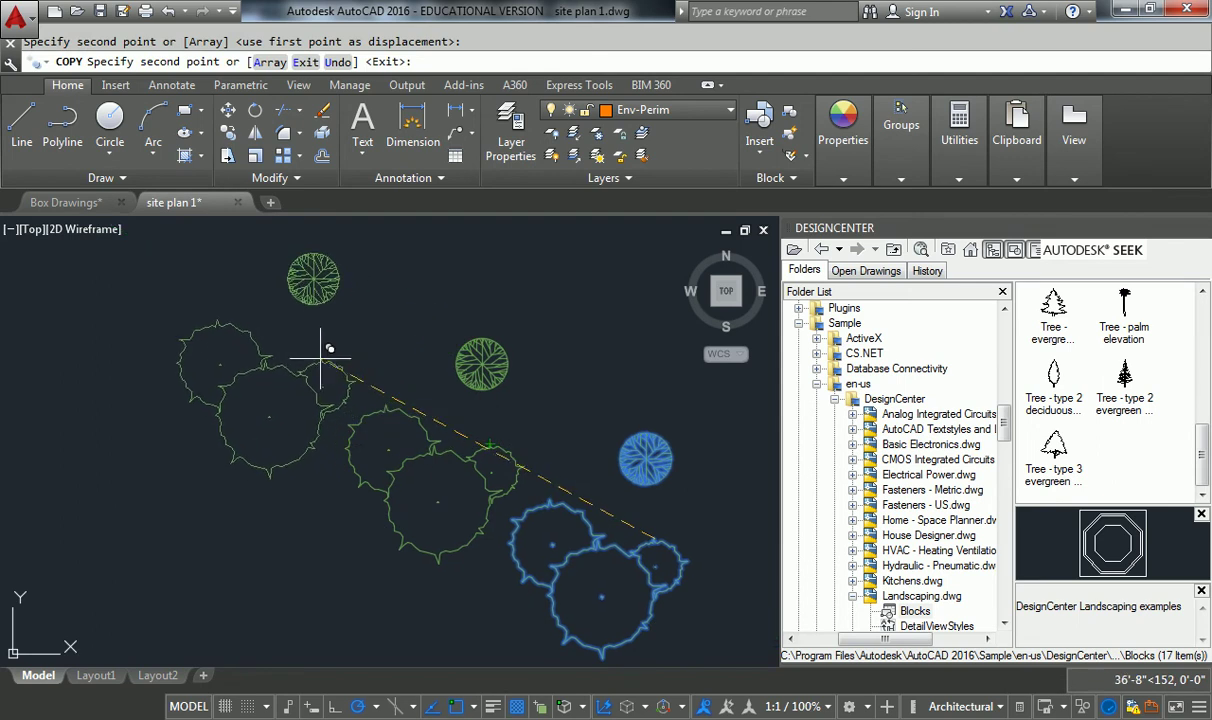
pyautogui.click(313, 340)
pyautogui.press('Escape')
# Step: Scale the middle tree and clump pair by a factor of 3/4
pyautogui.click(532, 295)
pyautogui.click(417, 467)
pyautogui.write('s')
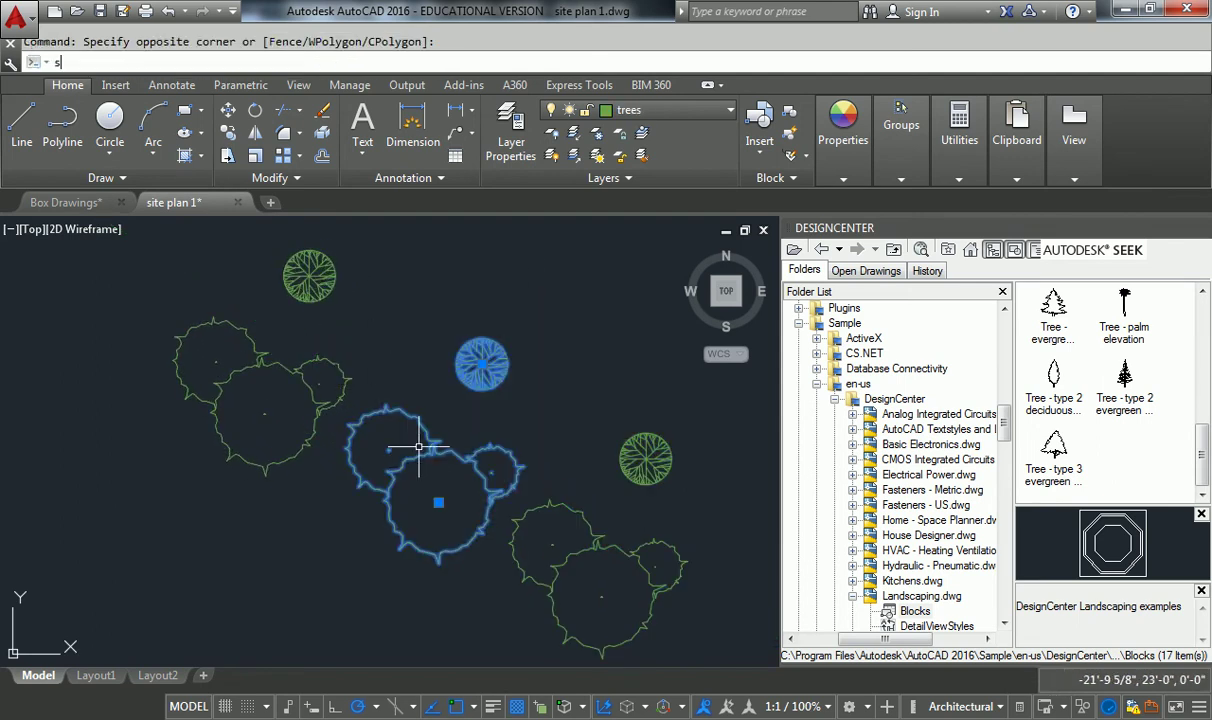
pyautogui.write('cale')
pyautogui.press('Return')
pyautogui.click(461, 427)
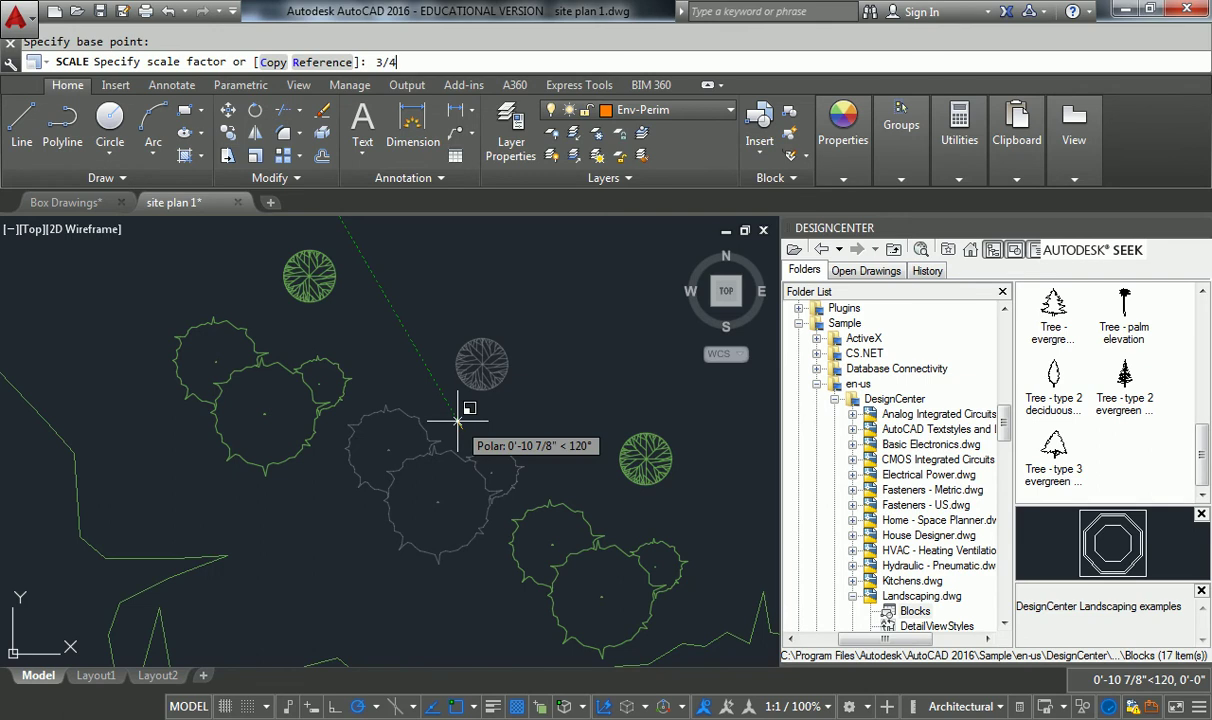
pyautogui.write('3/4')
pyautogui.press('Return')
pyautogui.press('Escape')
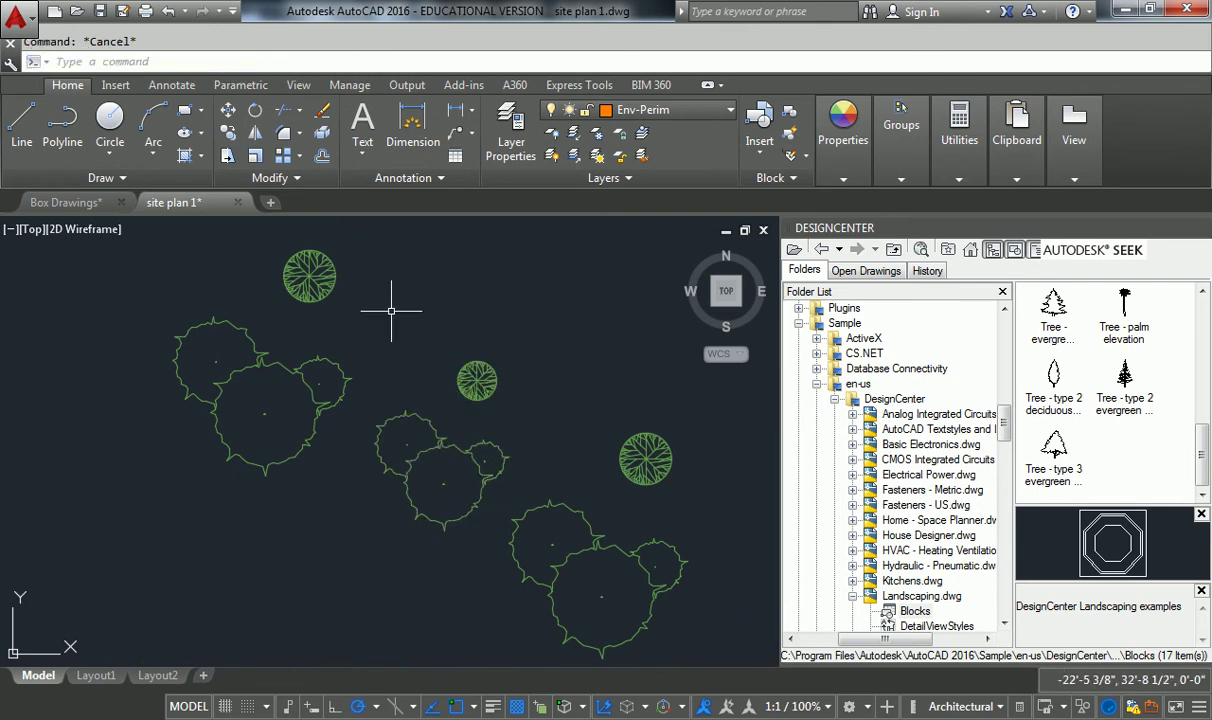
# Step: Scale the upper-left tree and clump pair by a factor of .5
pyautogui.click(398, 291)
pyautogui.click(232, 386)
pyautogui.write('scale')
pyautogui.press('Return')
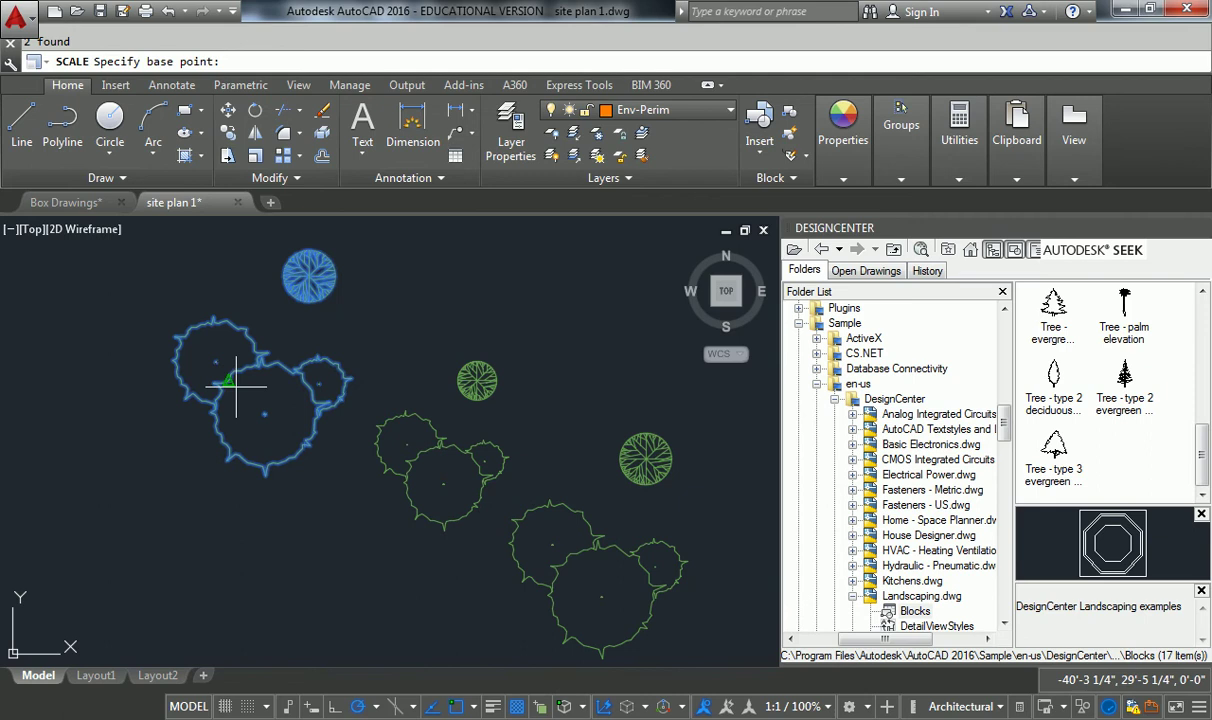
pyautogui.click(294, 337)
pyautogui.write('.8')
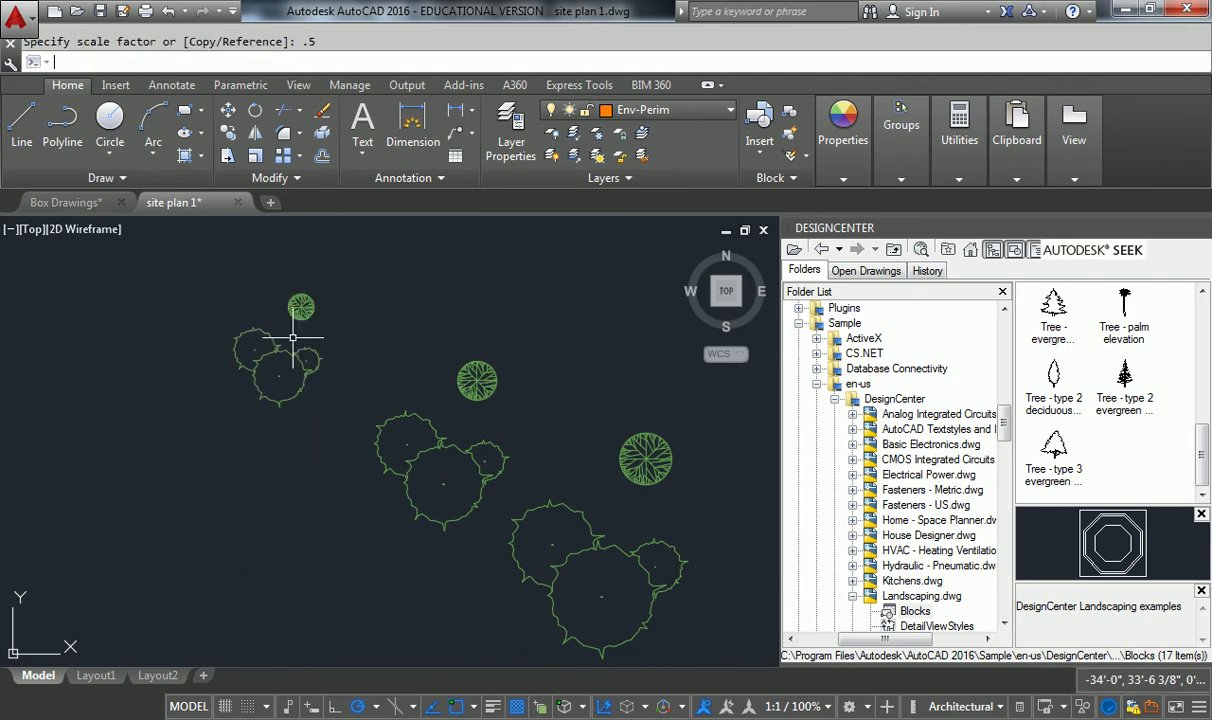
pyautogui.press('Return')
pyautogui.press('Escape')
# Step: Copy the medium-sized clump onto the lower-left corner of the site plan
pyautogui.scroll(-5, 264, 323)
pyautogui.click(264, 323)
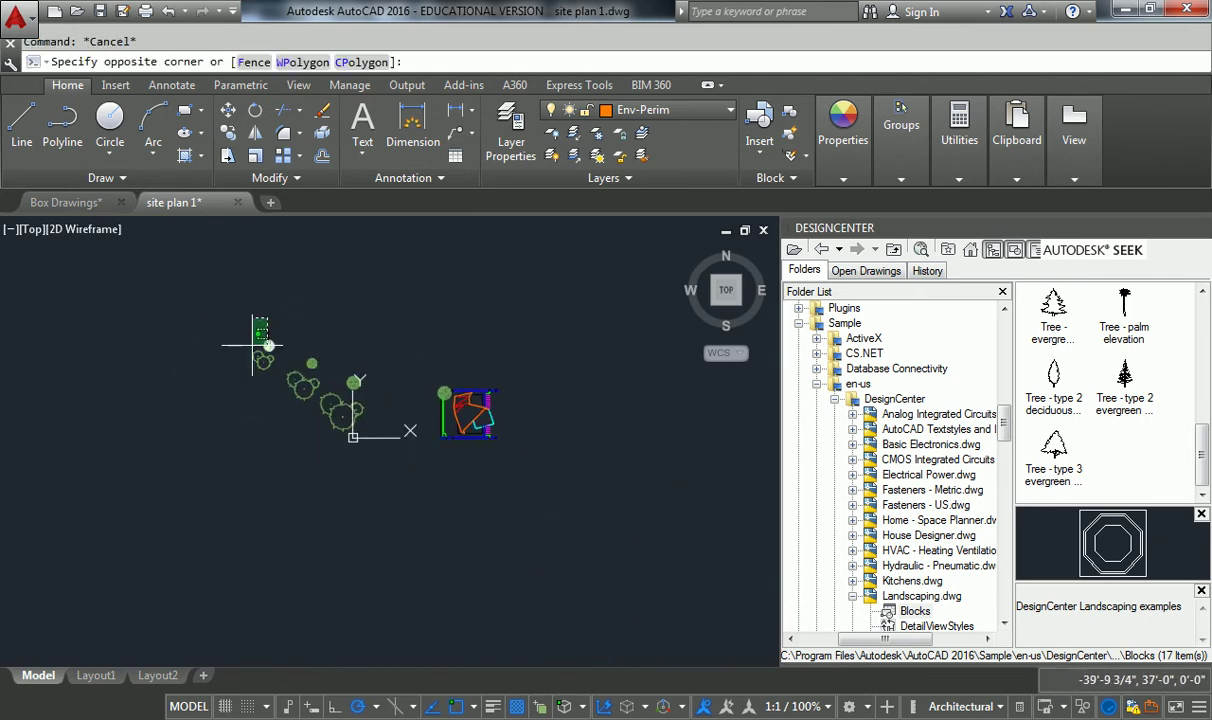
pyautogui.click(269, 352)
pyautogui.click(292, 372)
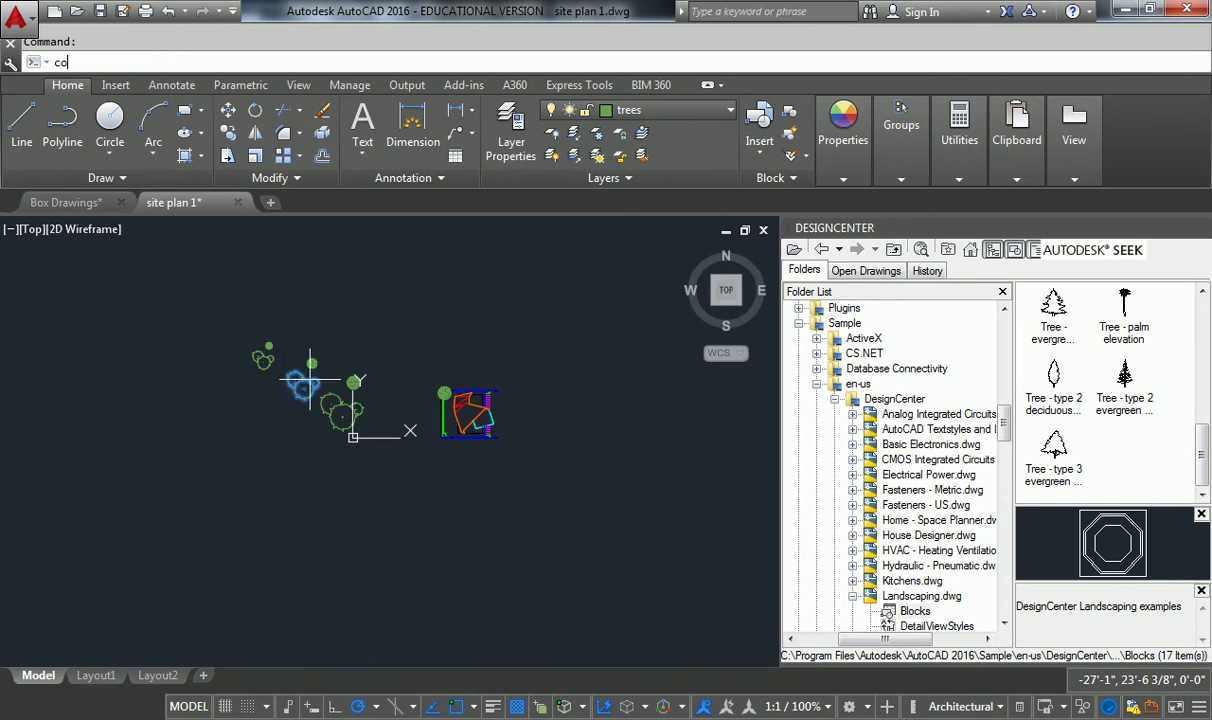
pyautogui.write('co')
pyautogui.press('Return')
pyautogui.click(311, 379)
pyautogui.scroll(5, 458, 406)
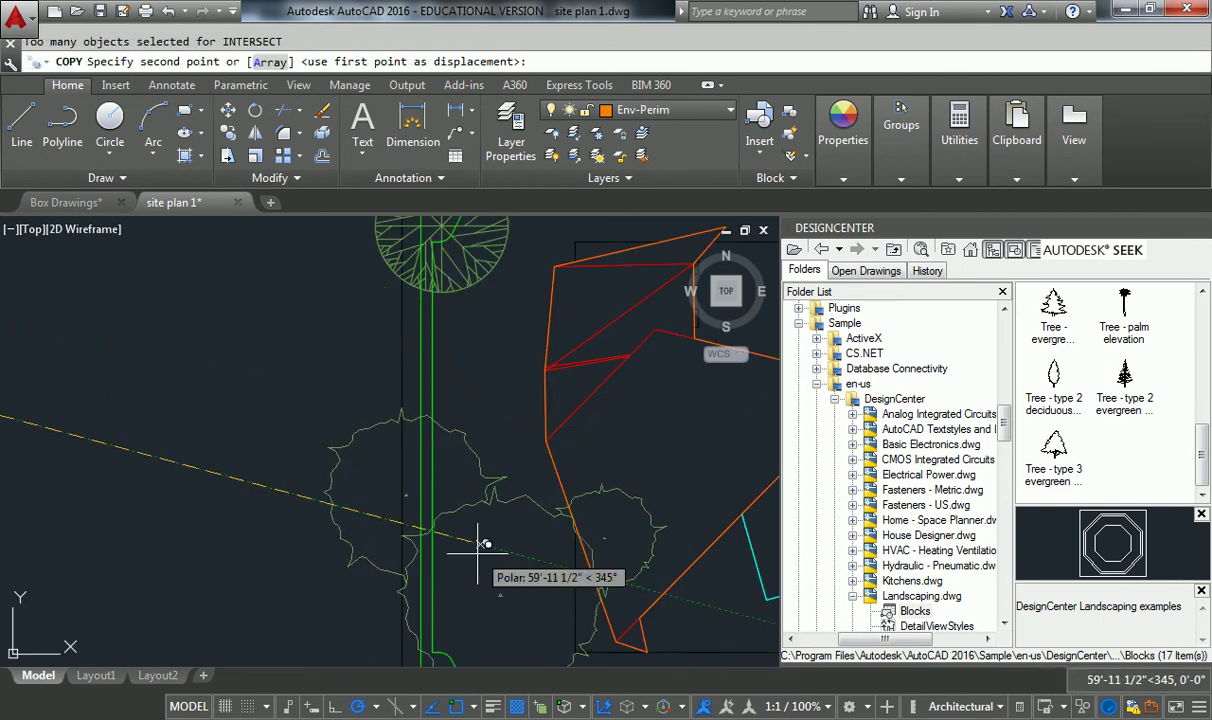
pyautogui.moveTo(478, 553); pyautogui.dragTo(427, 370, button='middle')
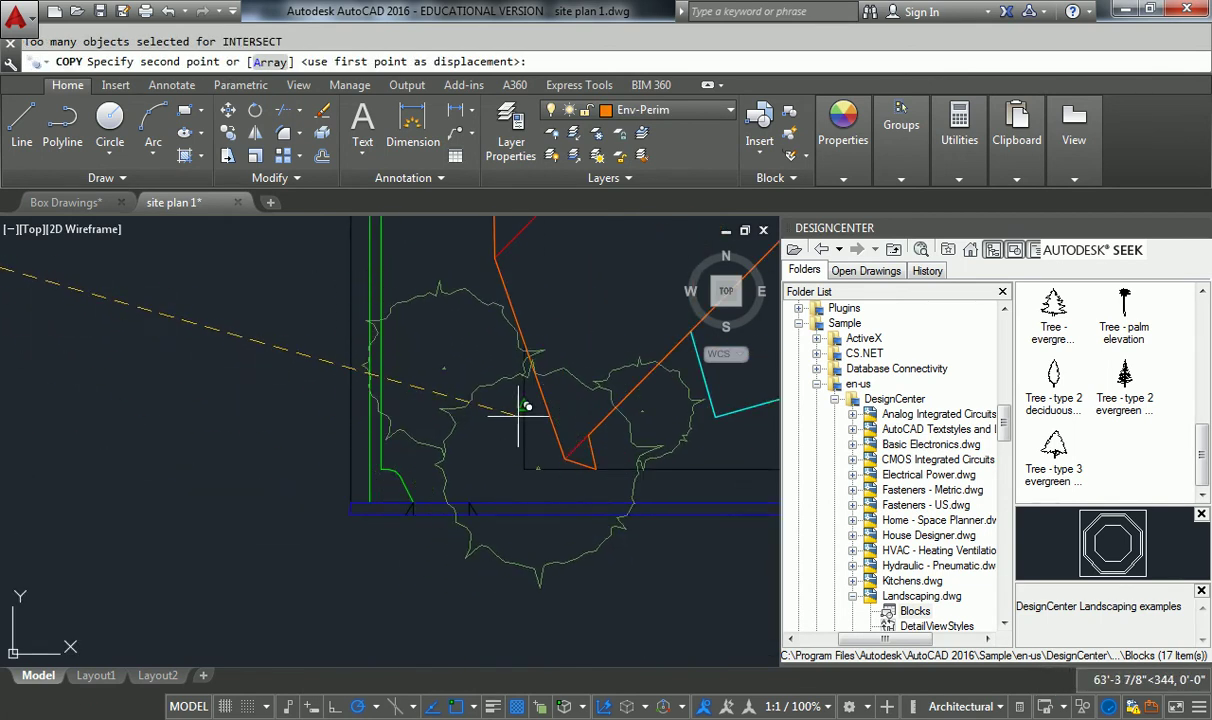
pyautogui.click(428, 378)
pyautogui.press('Escape')
# Step: Scale the clump at the site's lower-left corner by a factor of .5 about a point near its center
pyautogui.click(425, 375)
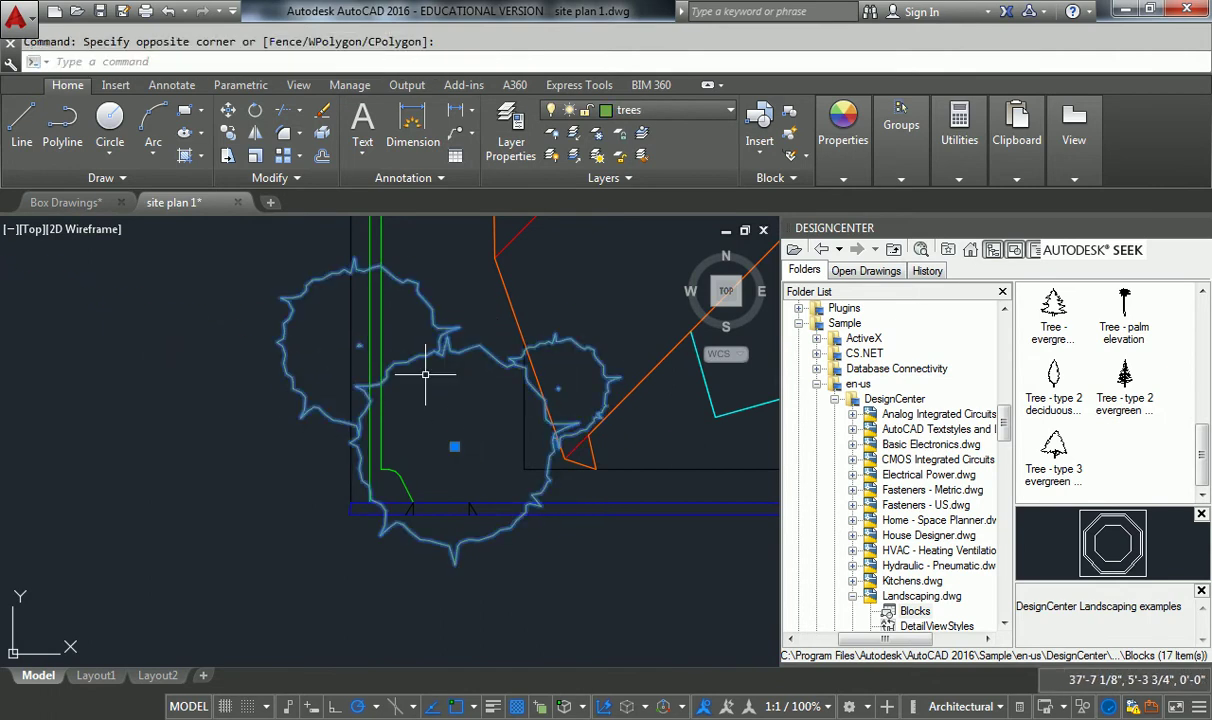
pyautogui.write('sc')
pyautogui.press('Return')
pyautogui.click(460, 431)
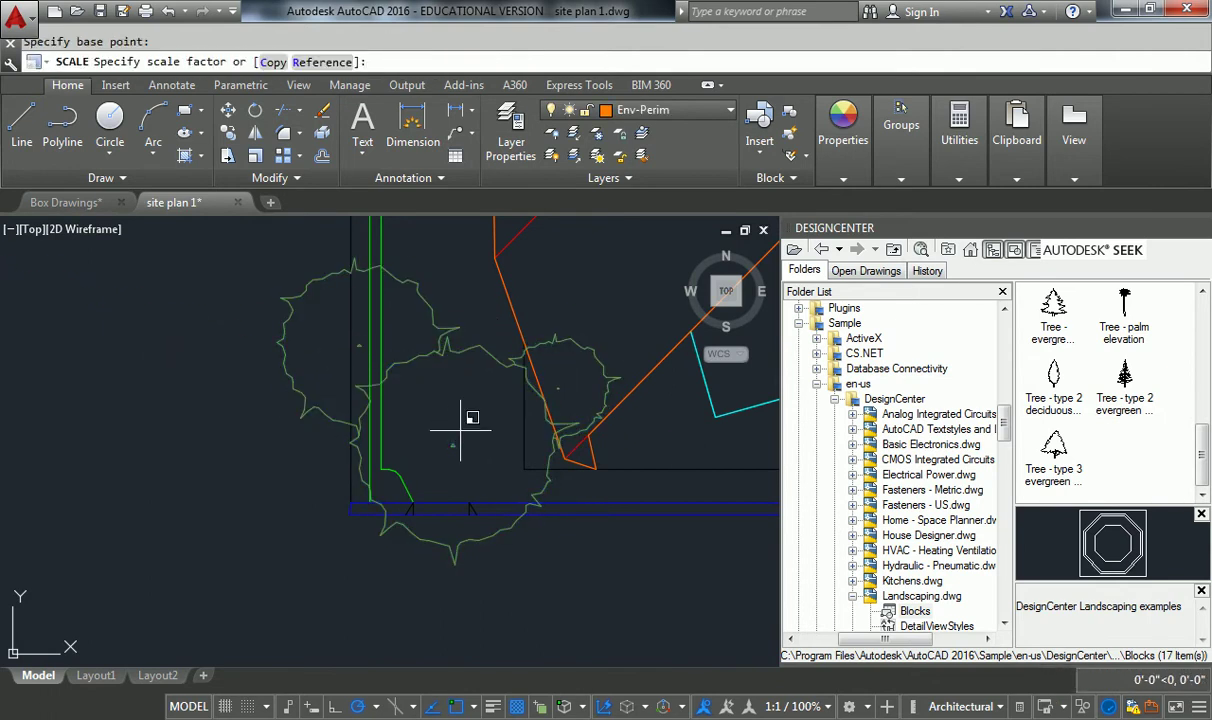
pyautogui.write('.5')
pyautogui.press('Return')
pyautogui.press('Escape')
pyautogui.scroll(-5, 295, 317)
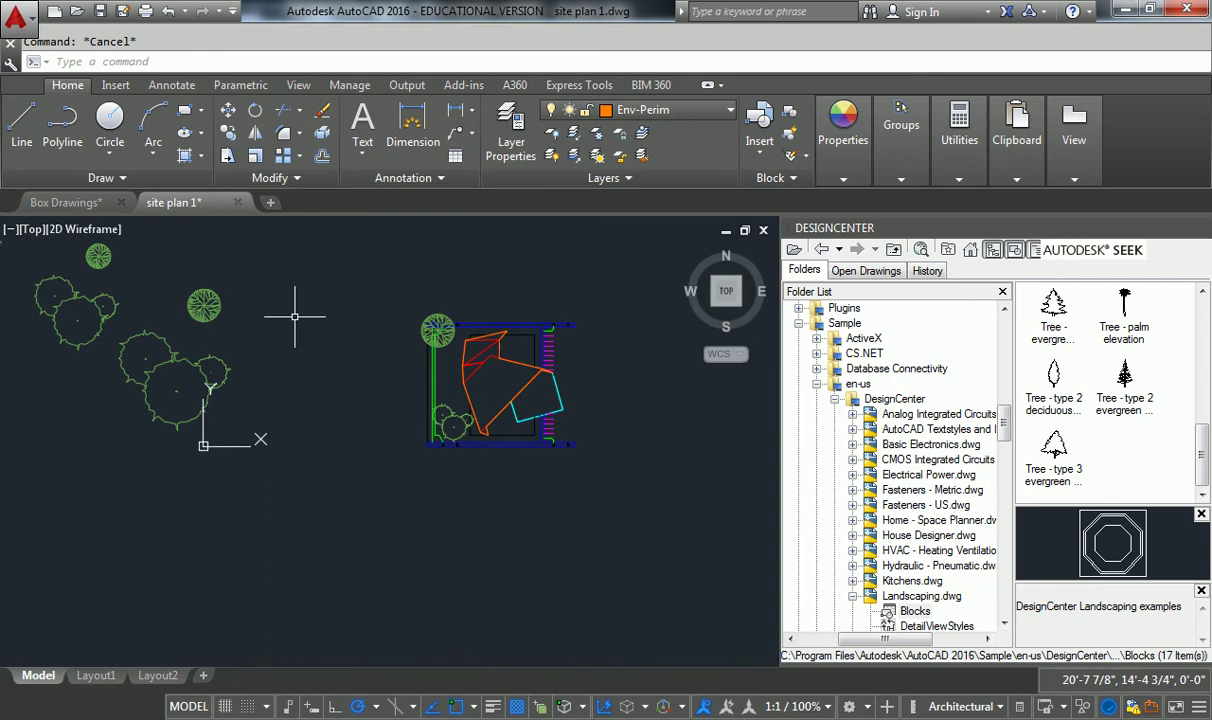
pyautogui.moveTo(97, 256); pyautogui.dragTo(269, 373, button='middle')
pyautogui.click(166, 328)
pyautogui.write('ci')
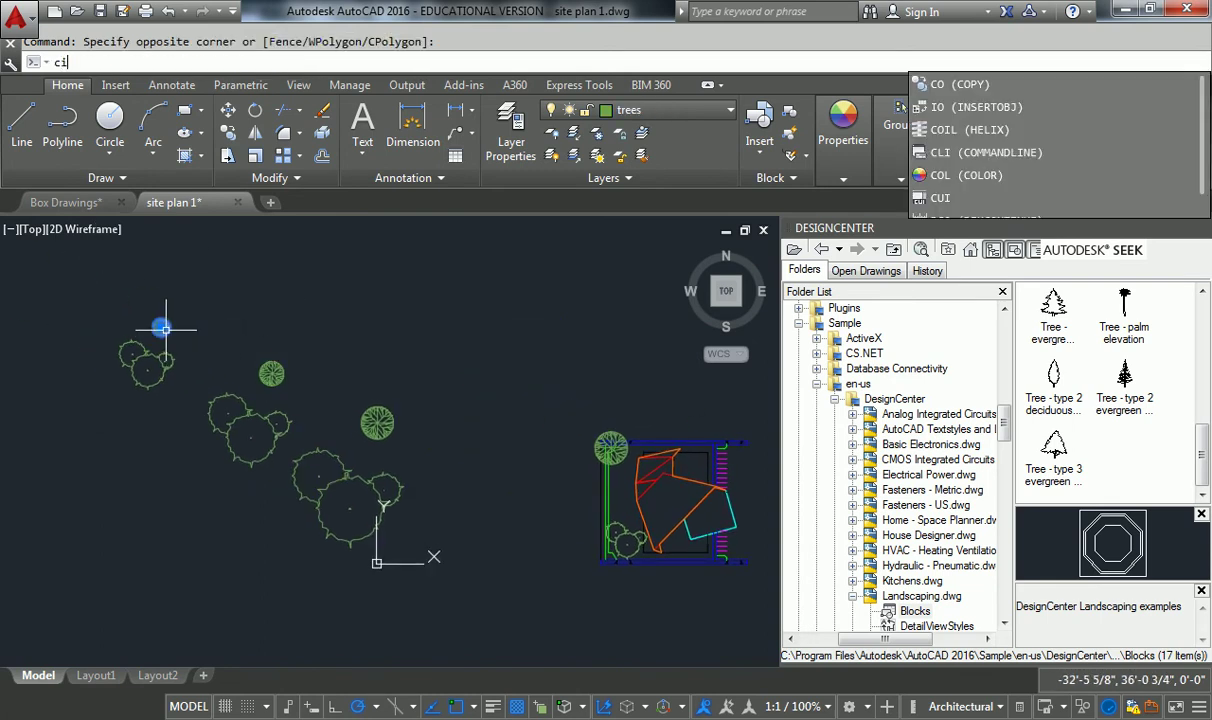
pyautogui.press('BackSpace')
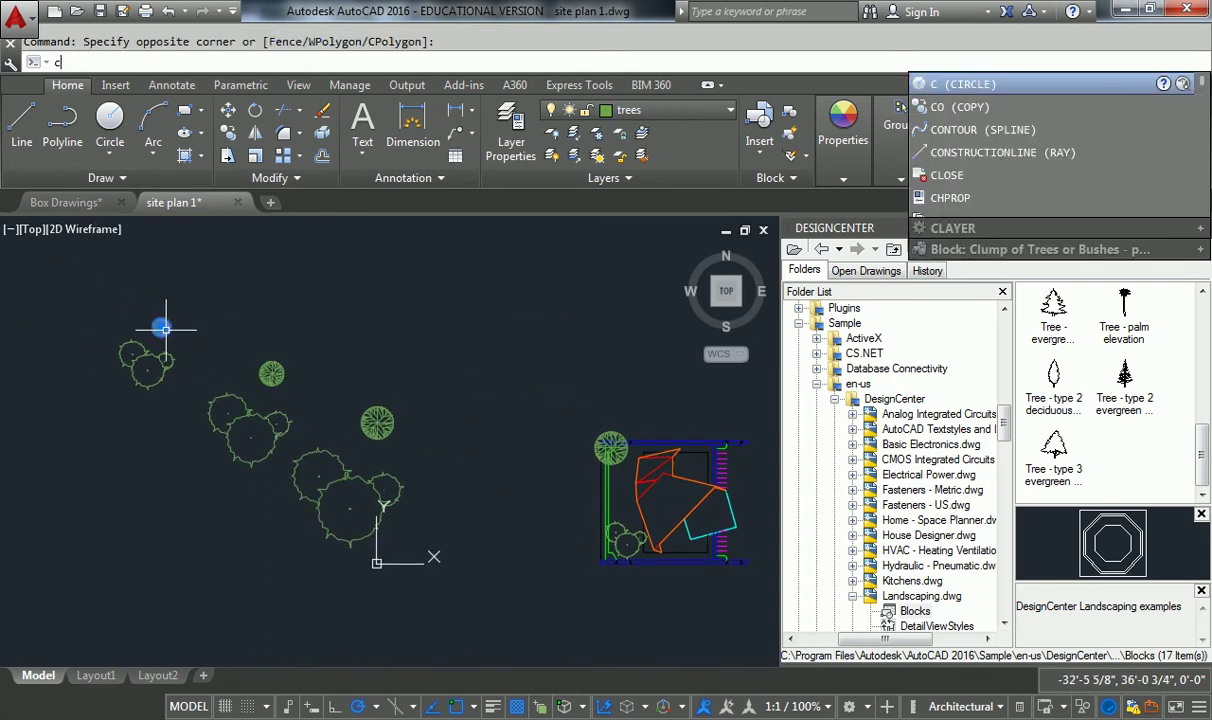
pyautogui.press('BackSpace')
pyautogui.write('o')
pyautogui.press('Return')
pyautogui.click(161, 327)
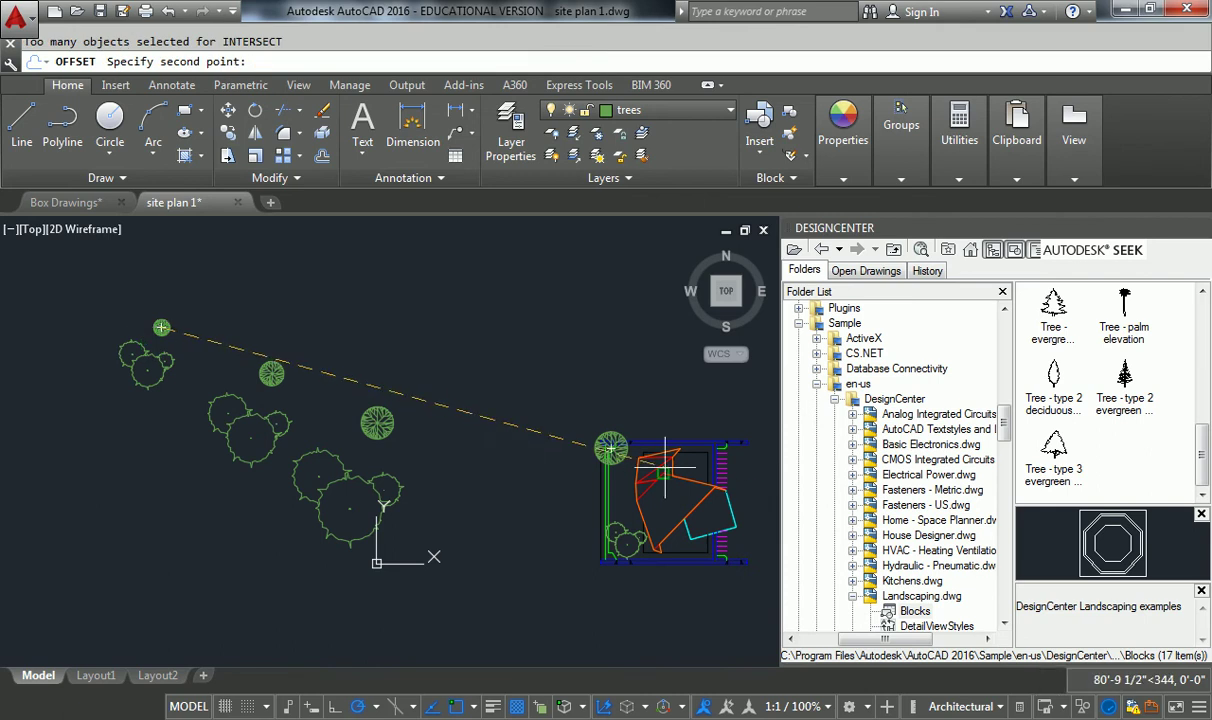
pyautogui.scroll(3, 695, 452)
pyautogui.moveTo(744, 444); pyautogui.dragTo(582, 422, button='middle')
pyautogui.scroll(-4, 498, 424)
pyautogui.press('Escape')
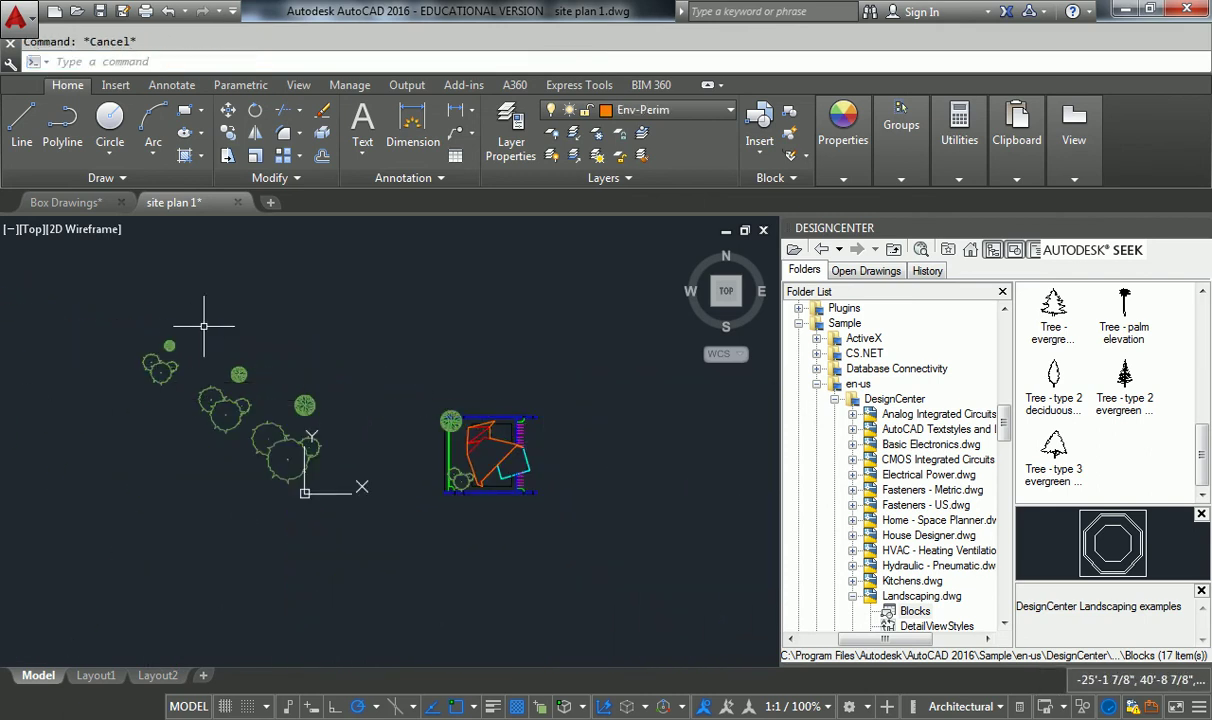
# Step: Copy the smallest tree from its center onto the upper-right and lower-right corners of the site plan
pyautogui.click(204, 326)
pyautogui.click(162, 354)
pyautogui.write('co')
pyautogui.press('Return')
pyautogui.click(169, 345)
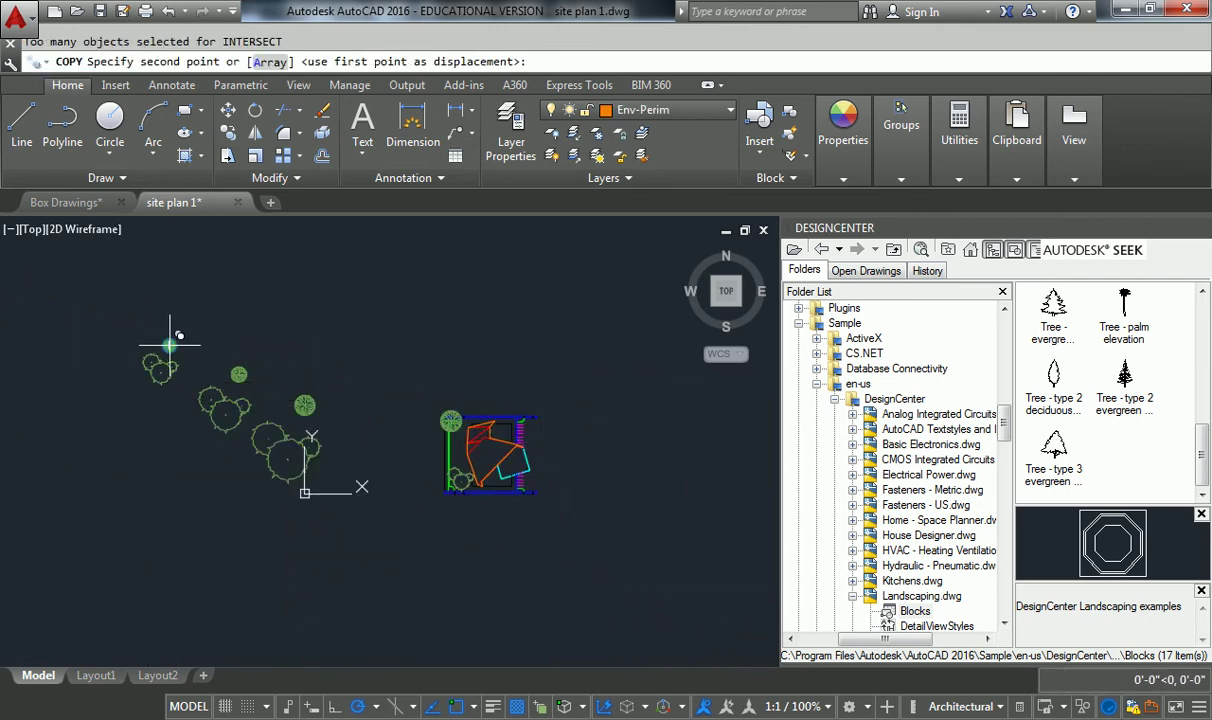
pyautogui.scroll(6, 487, 398)
pyautogui.scroll(1, 584, 358)
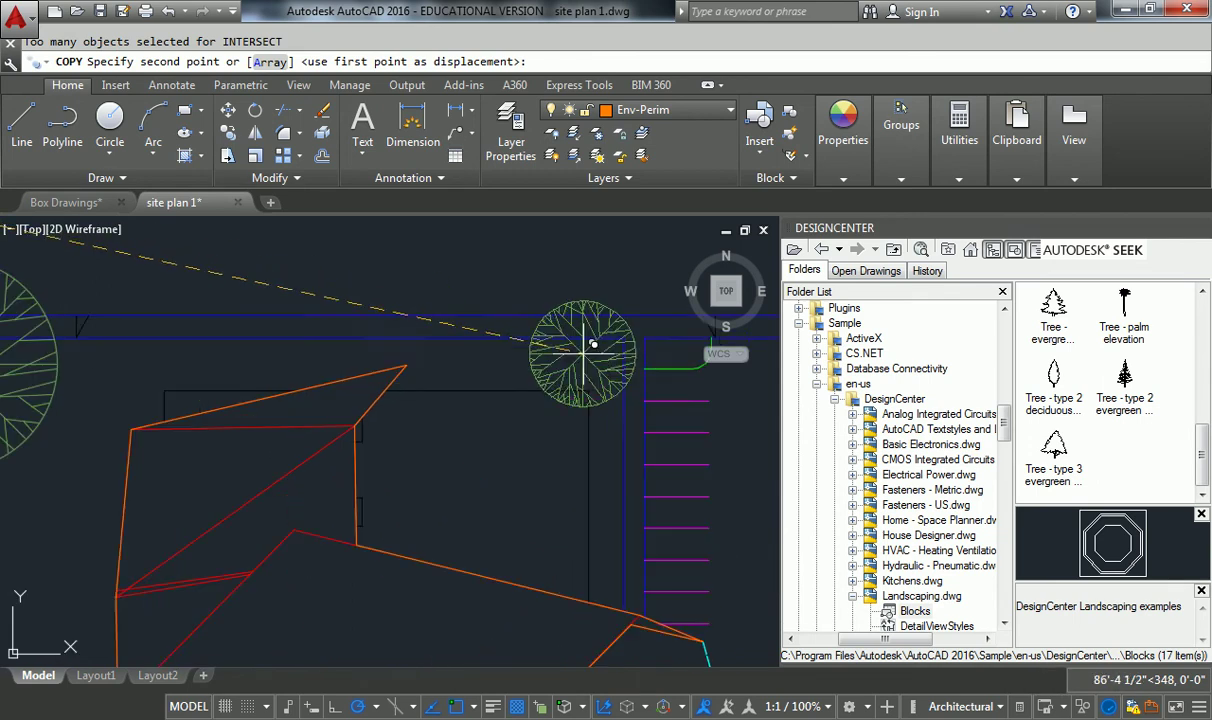
pyautogui.click(679, 346)
pyautogui.scroll(-3, 650, 359)
pyautogui.scroll(6, 639, 377)
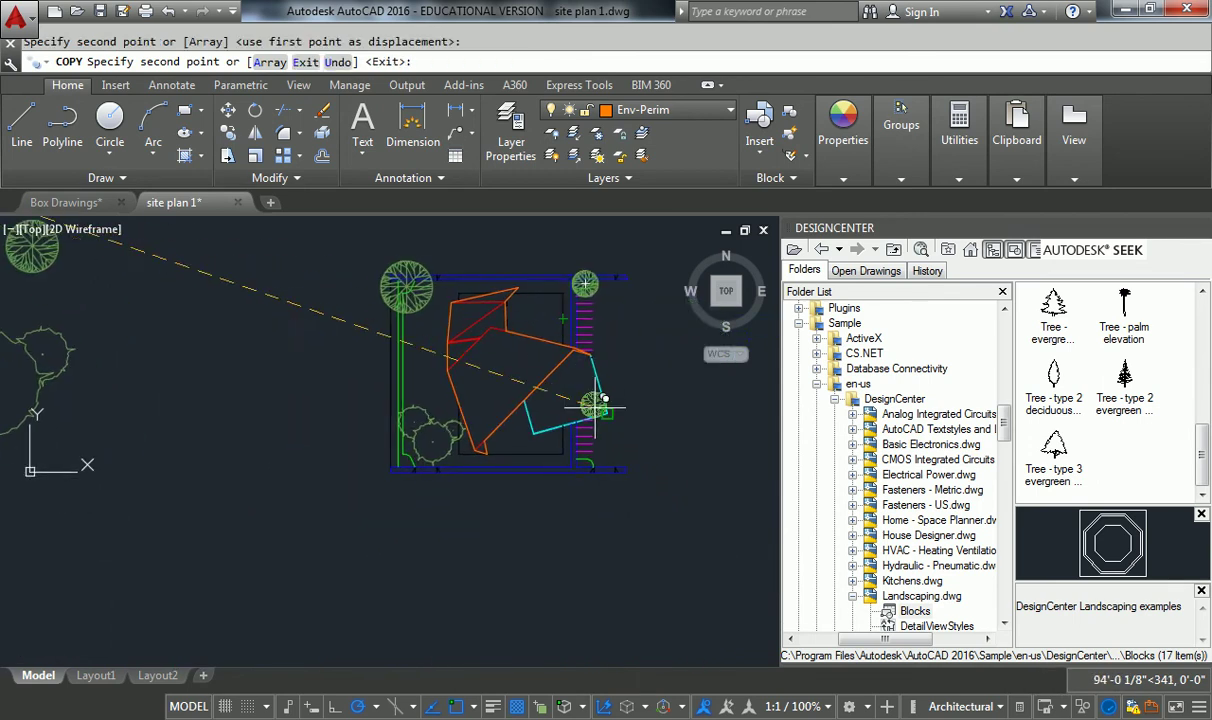
pyautogui.scroll(-3, 565, 515)
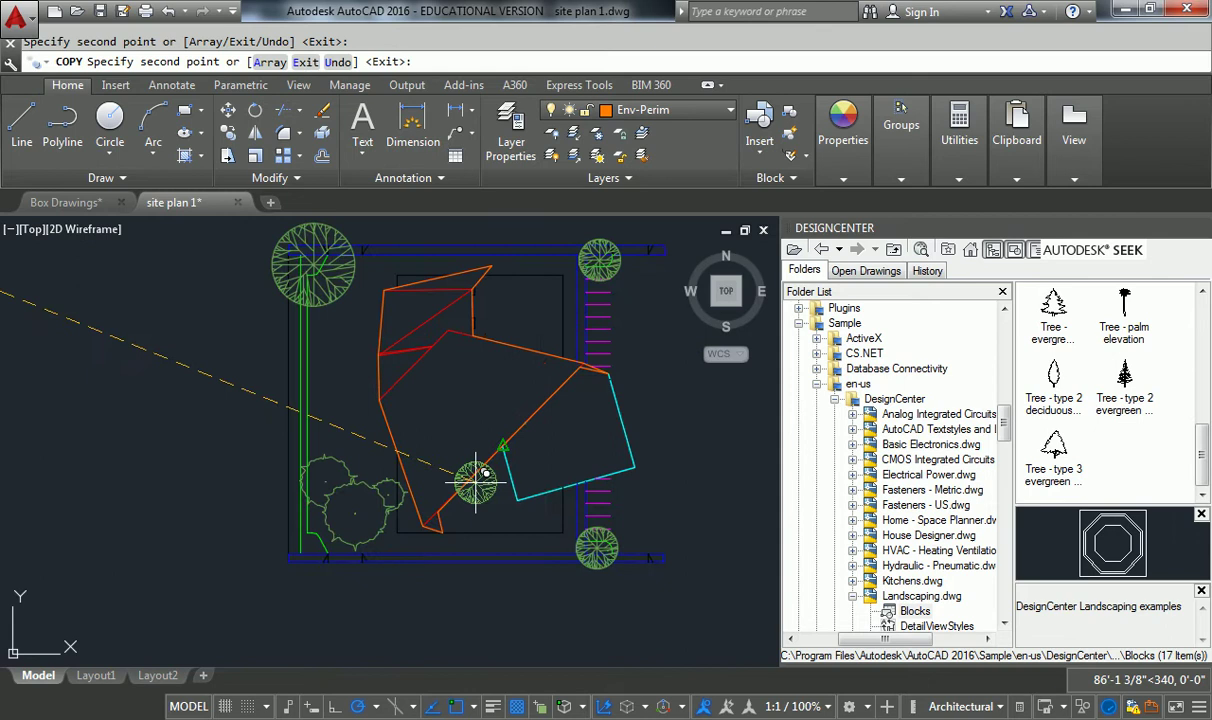
# Step: Place three more copies of the small tree: two side by side near the lower boundary and one beside the building's upper wing
pyautogui.scroll(1, 481, 482)
pyautogui.click(468, 537)
pyautogui.click(540, 537)
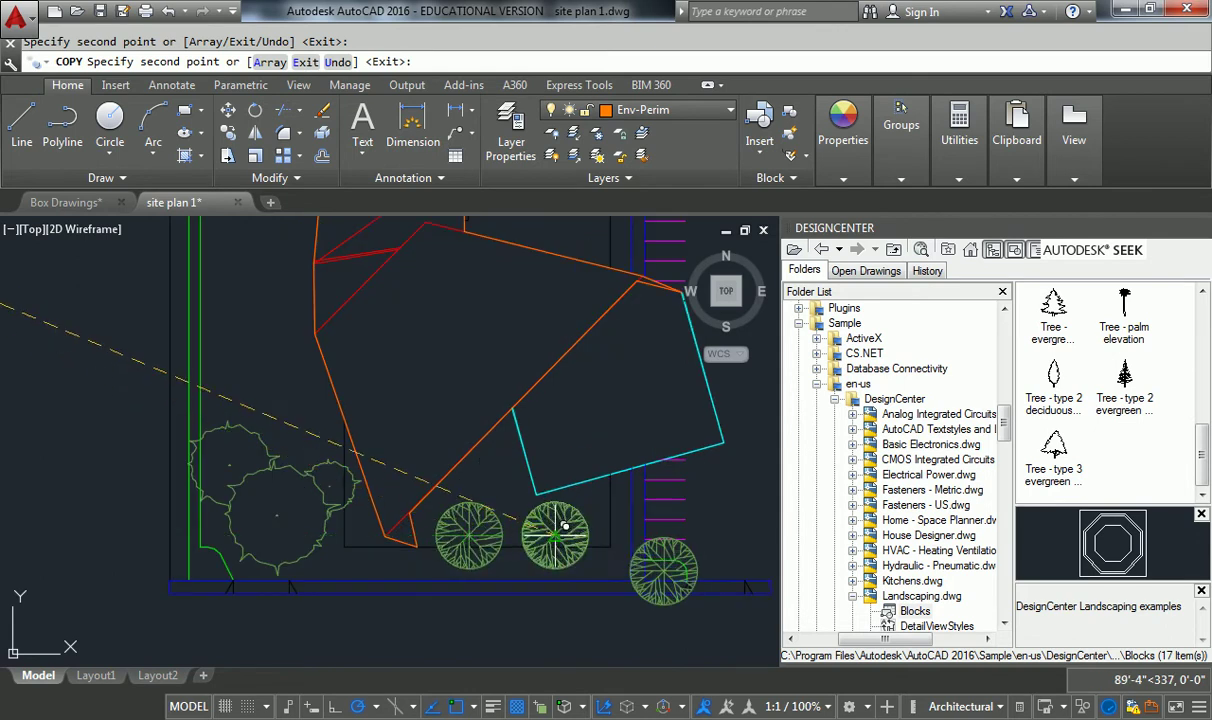
pyautogui.scroll(-2, 560, 430)
pyautogui.click(508, 369)
pyautogui.press('Escape')
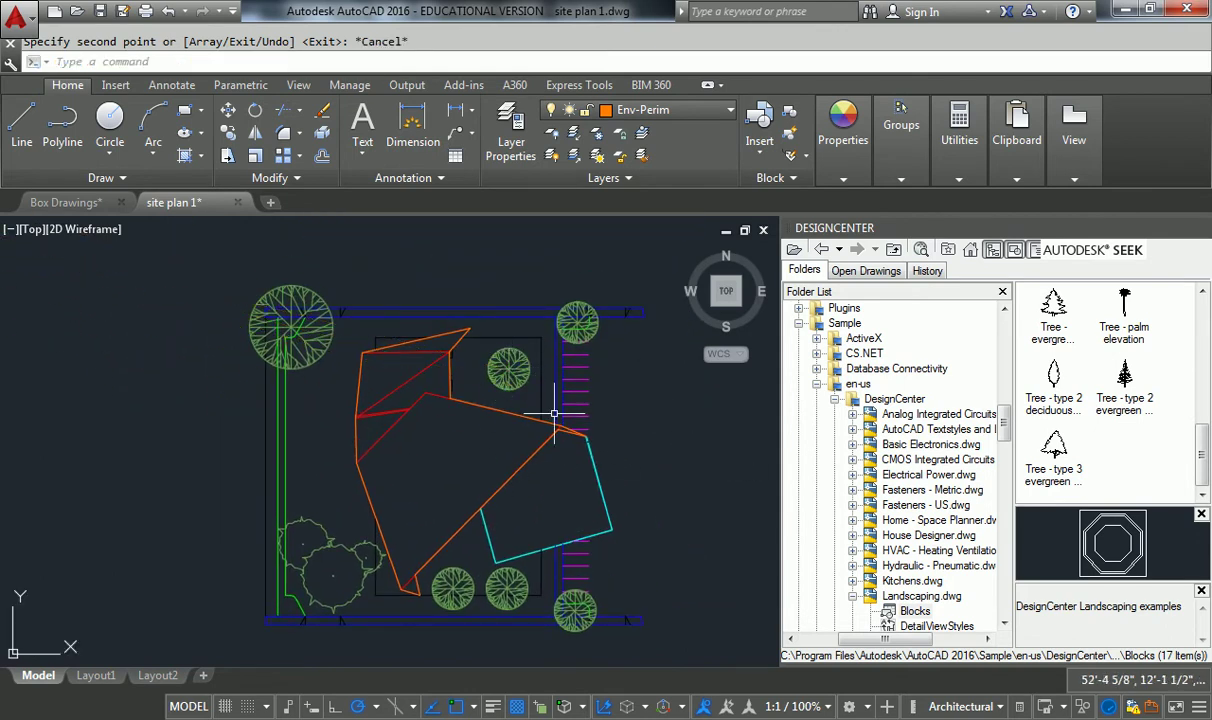
pyautogui.press('Escape')
pyautogui.scroll(-2, 537, 397)
pyautogui.scroll(2, 540, 406)
pyautogui.moveTo(571, 435); pyautogui.dragTo(512, 400, button='middle')
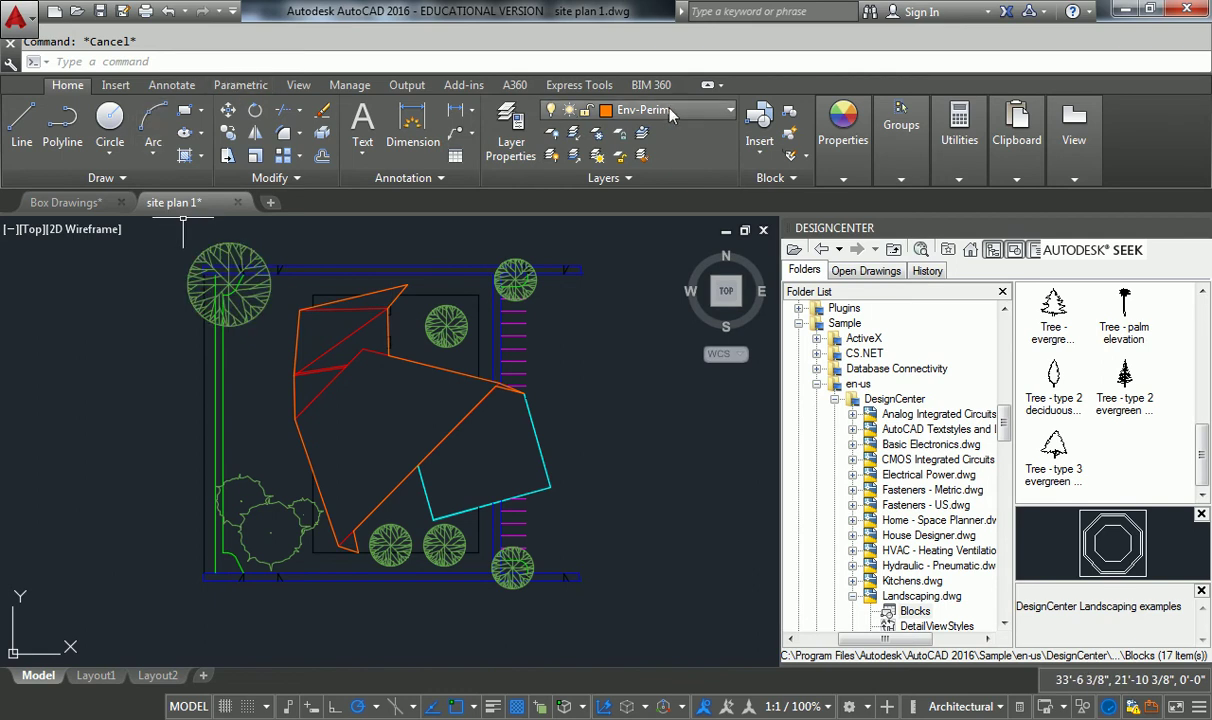
pyautogui.click(286, 478)
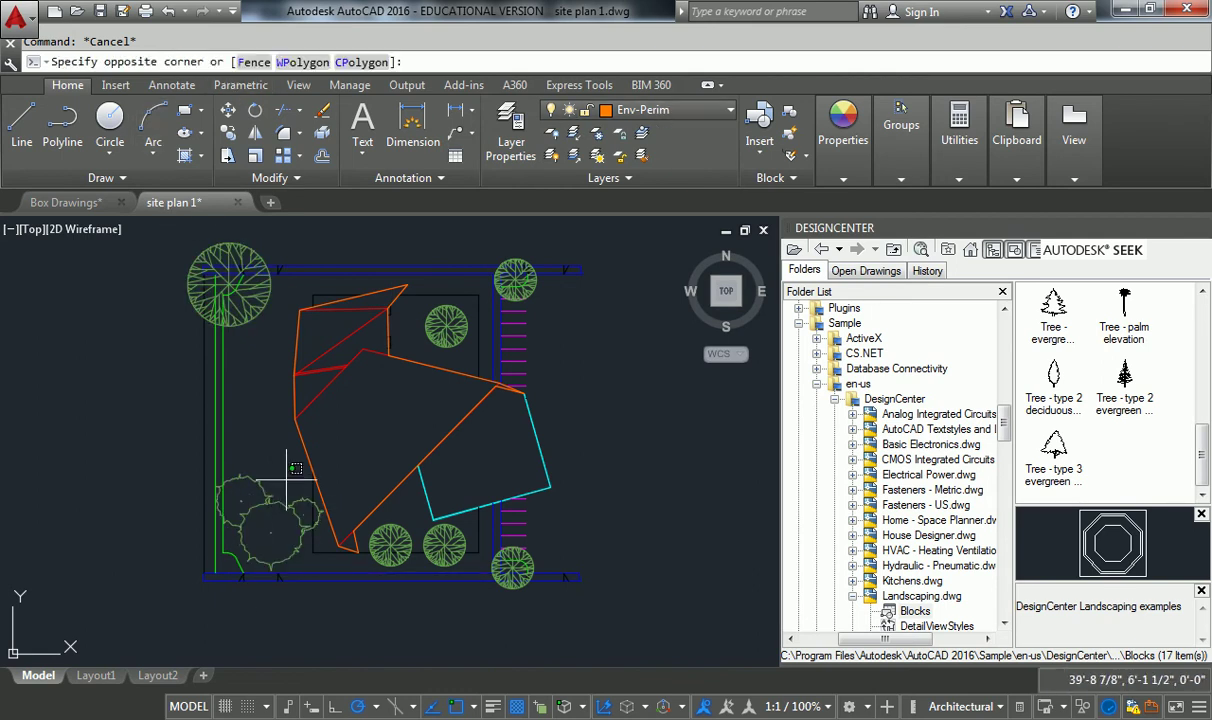
pyautogui.press('Escape')
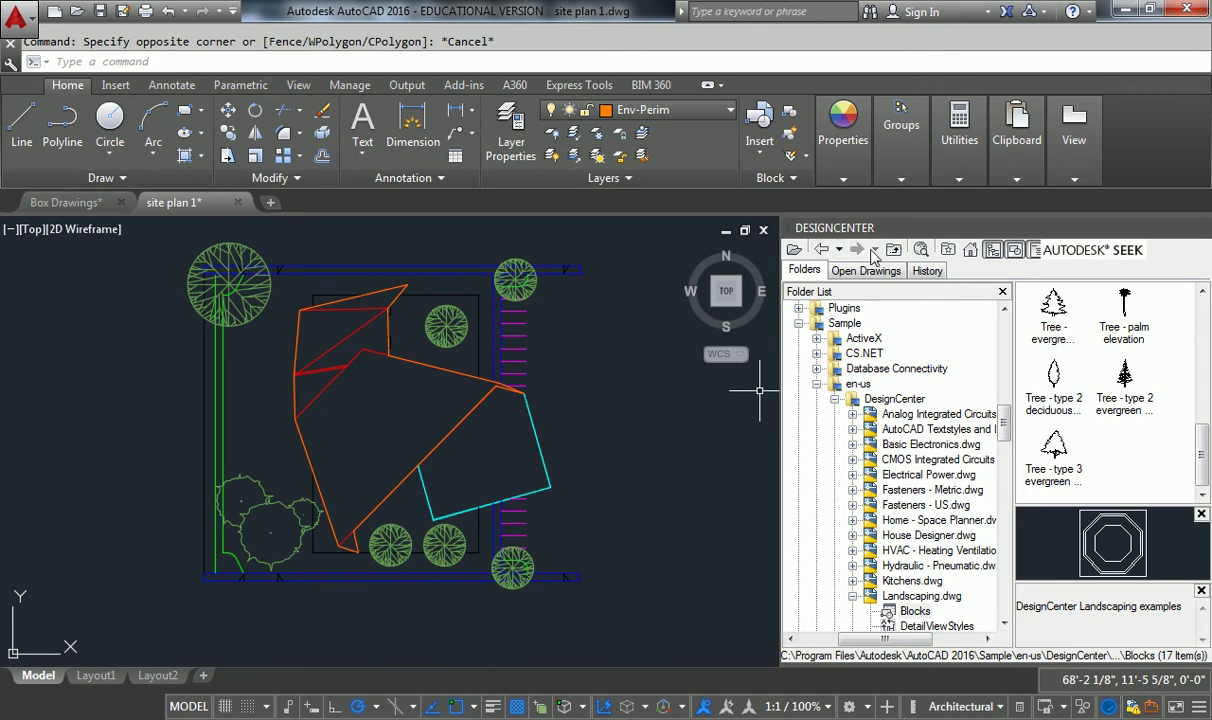
# Step: Create a new layer named shadow and set its color to magenta
pyautogui.click(511, 132)
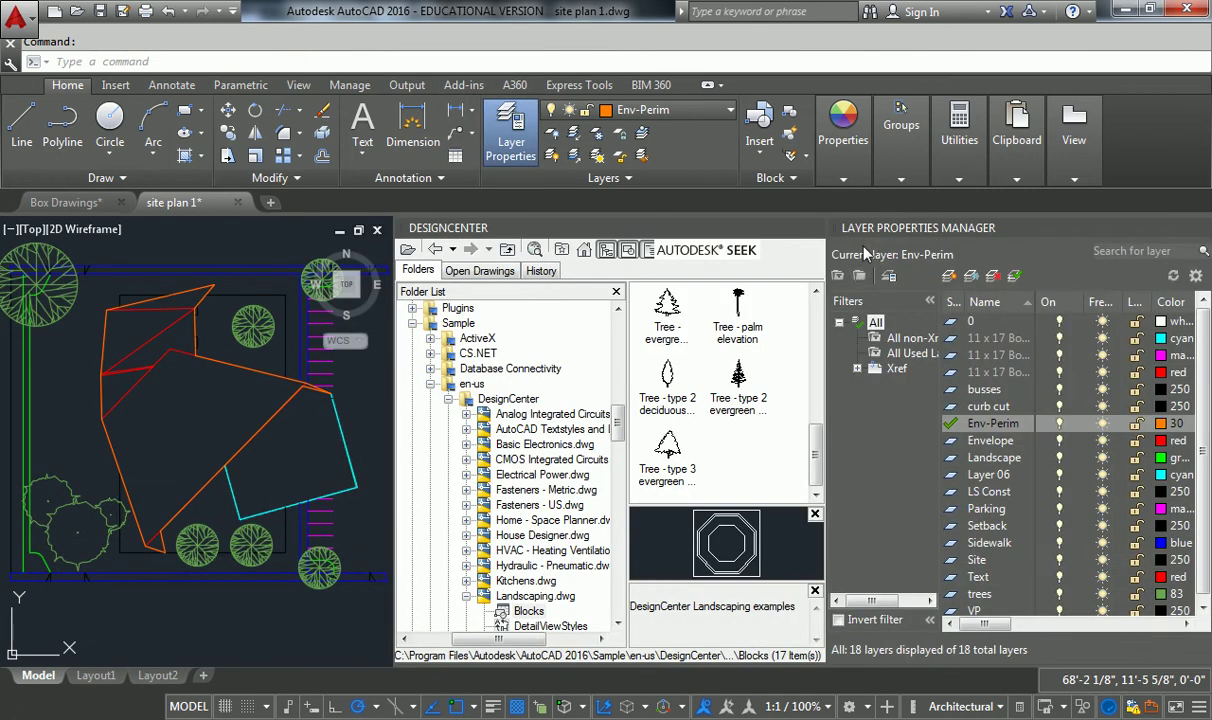
pyautogui.click(951, 277)
pyautogui.click(951, 277)
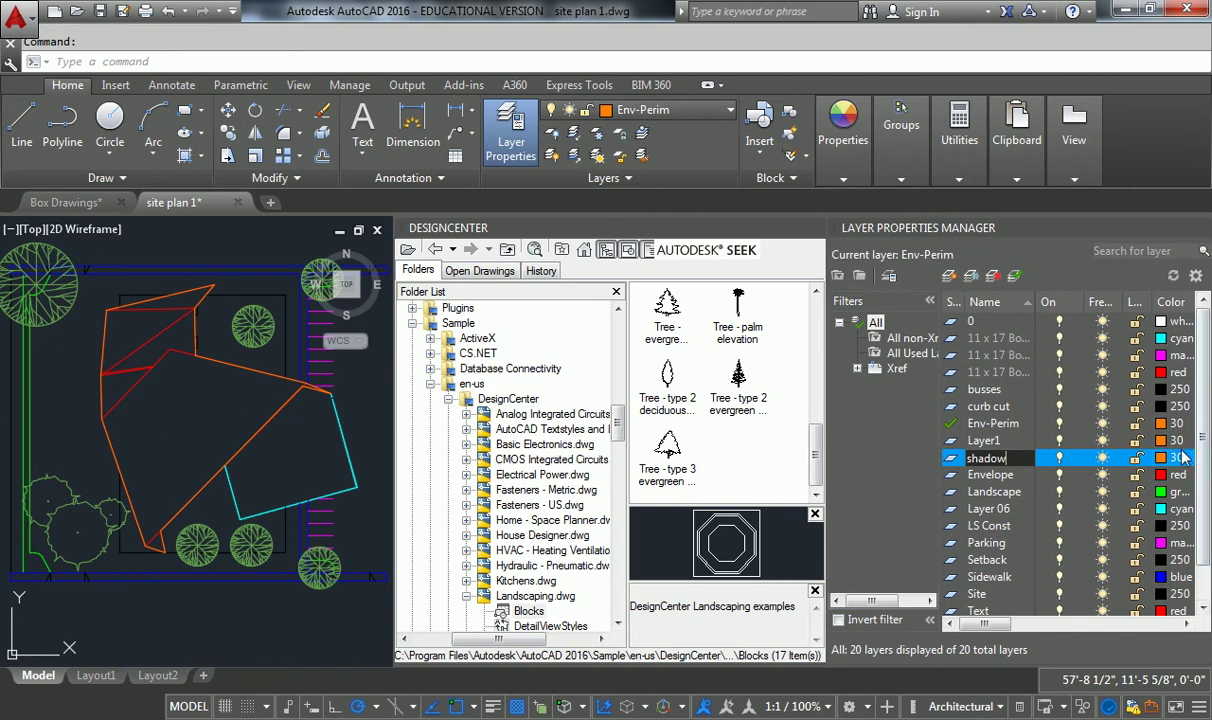
pyautogui.click(1170, 457)
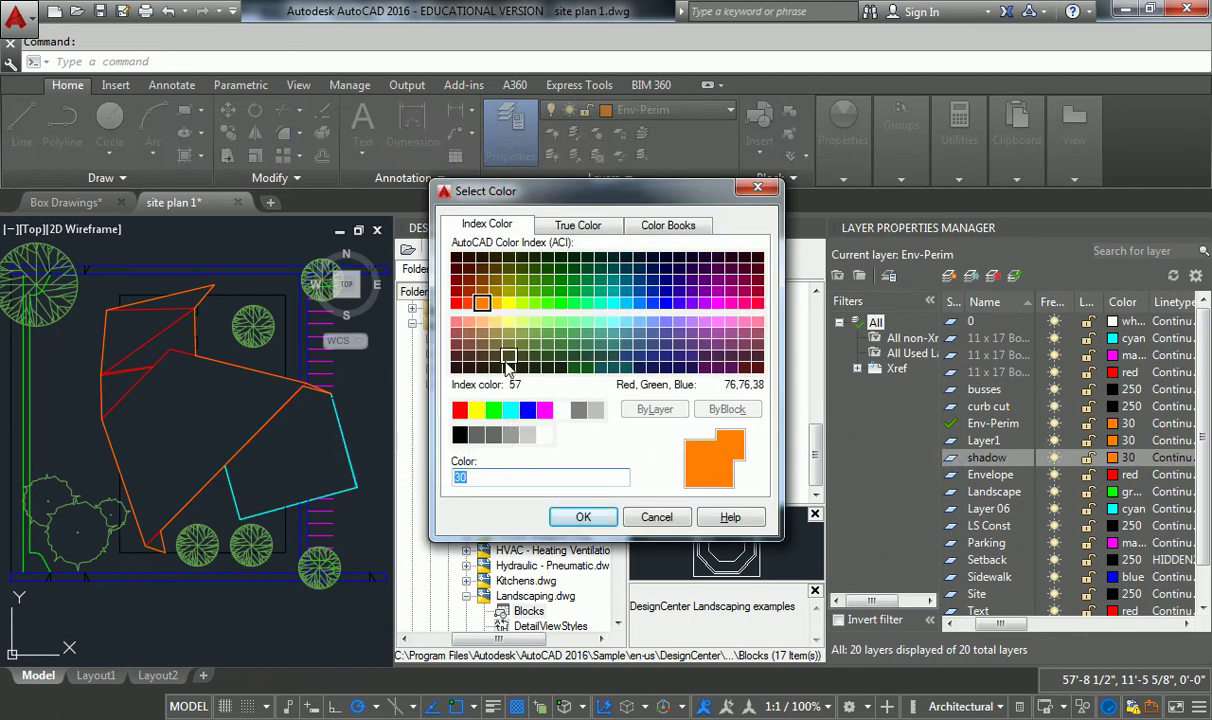
pyautogui.click(527, 411)
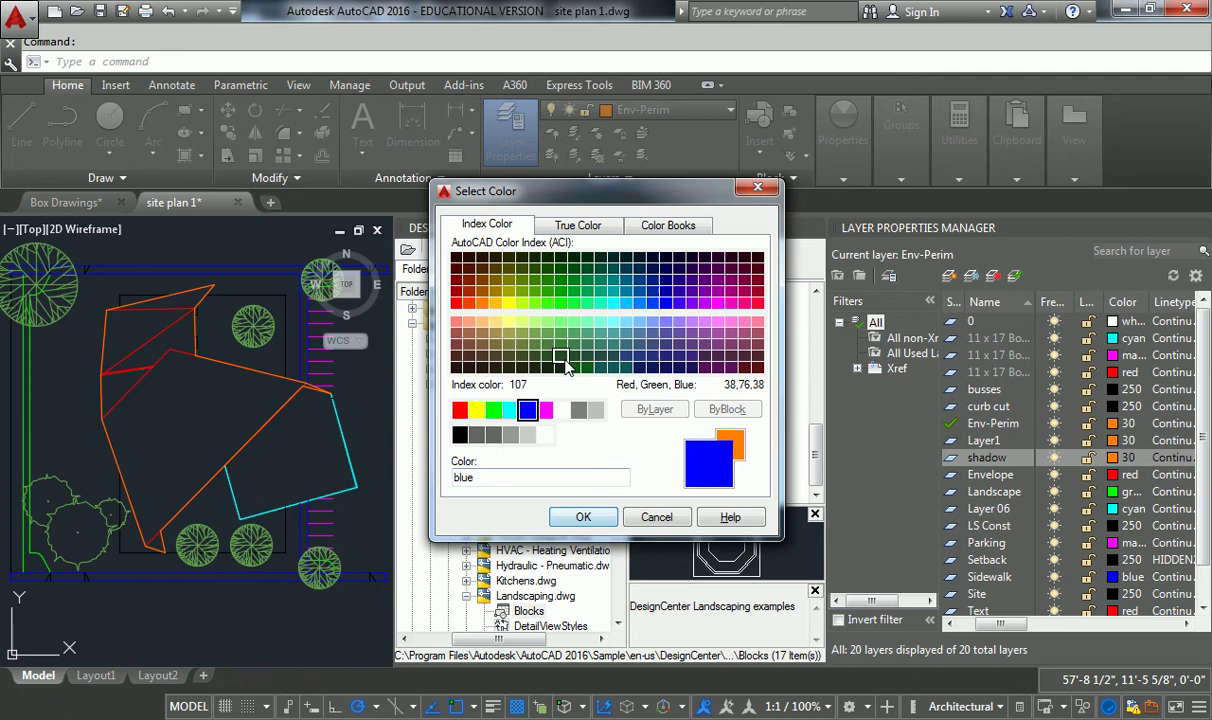
pyautogui.click(545, 410)
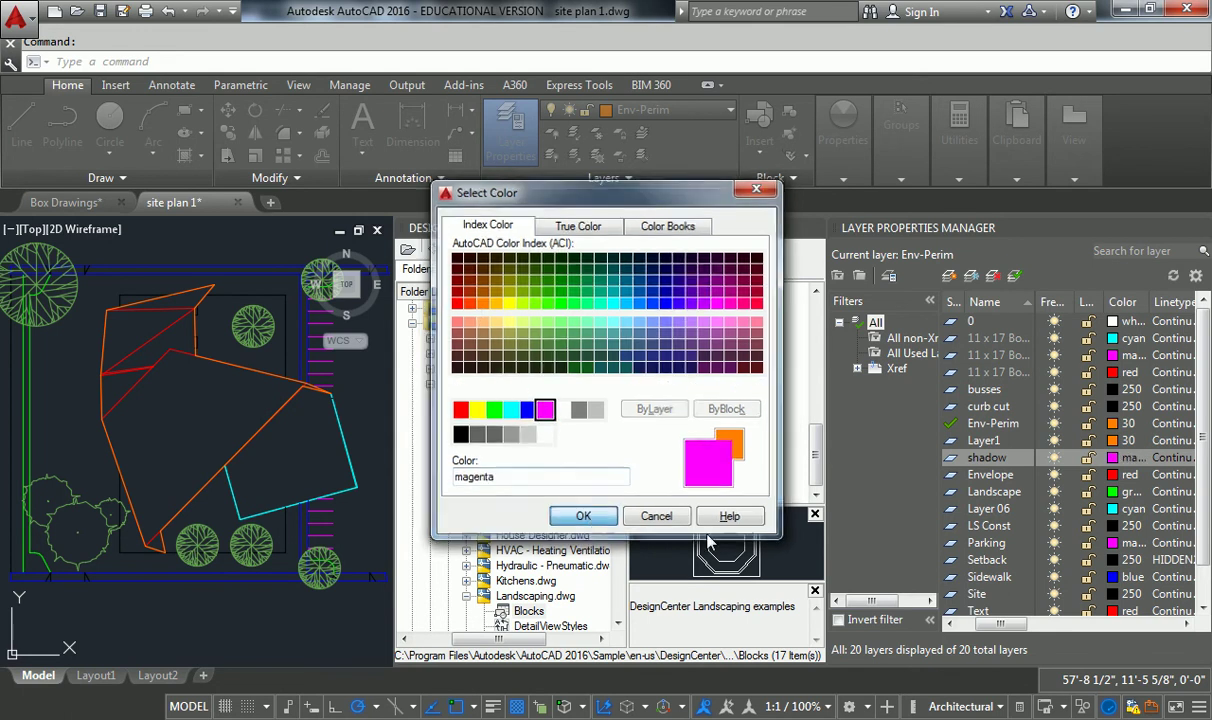
pyautogui.click(583, 517)
pyautogui.click(1200, 228)
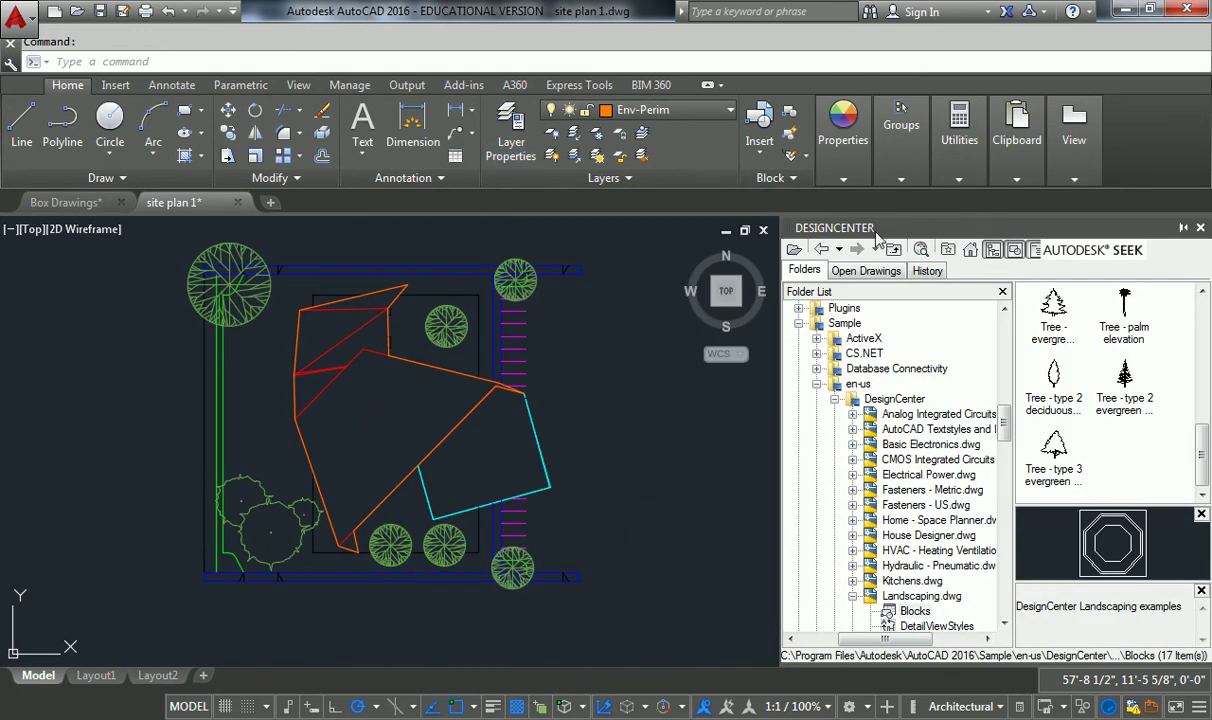
# Step: Close DesignCenter and make the shadow layer current
pyautogui.click(1201, 228)
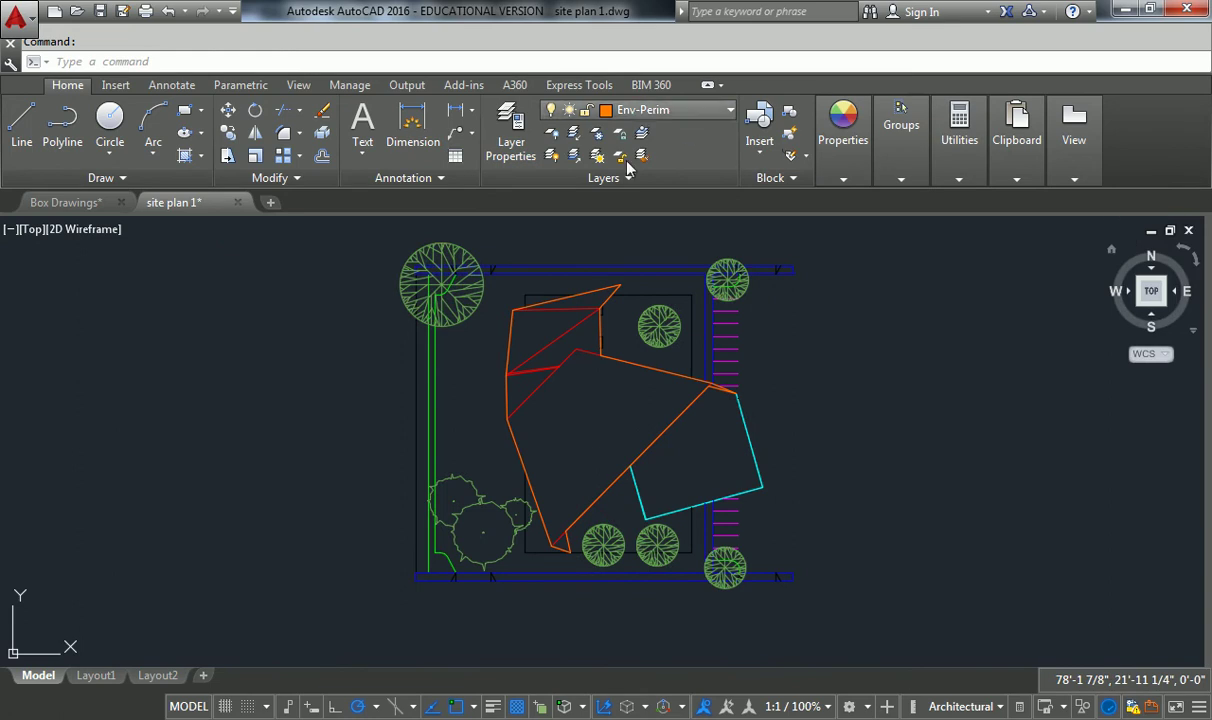
pyautogui.click(650, 110)
pyautogui.click(537, 452)
# Step: Draw a circle of 2'-6" radius from the center of the large upper-left tree out to its canopy edge
pyautogui.moveTo(513, 325); pyautogui.dragTo(433, 316, button='middle')
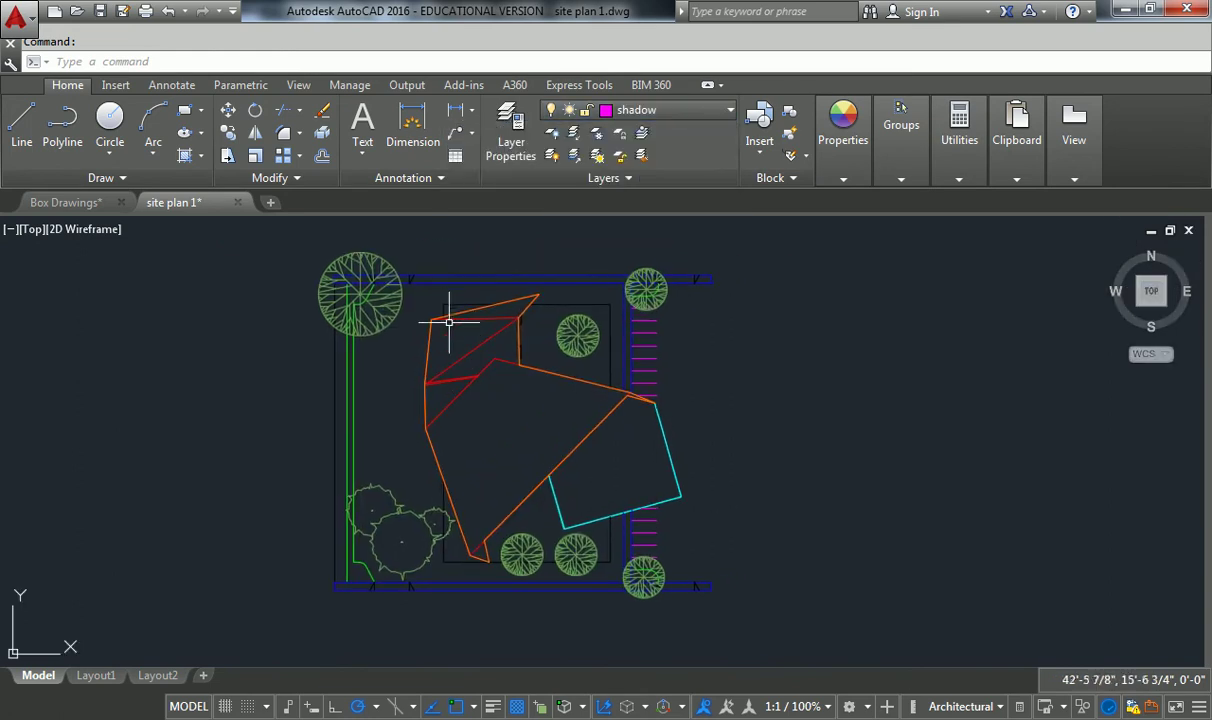
pyautogui.write('c')
pyautogui.press('Return')
pyautogui.scroll(5, 360, 285)
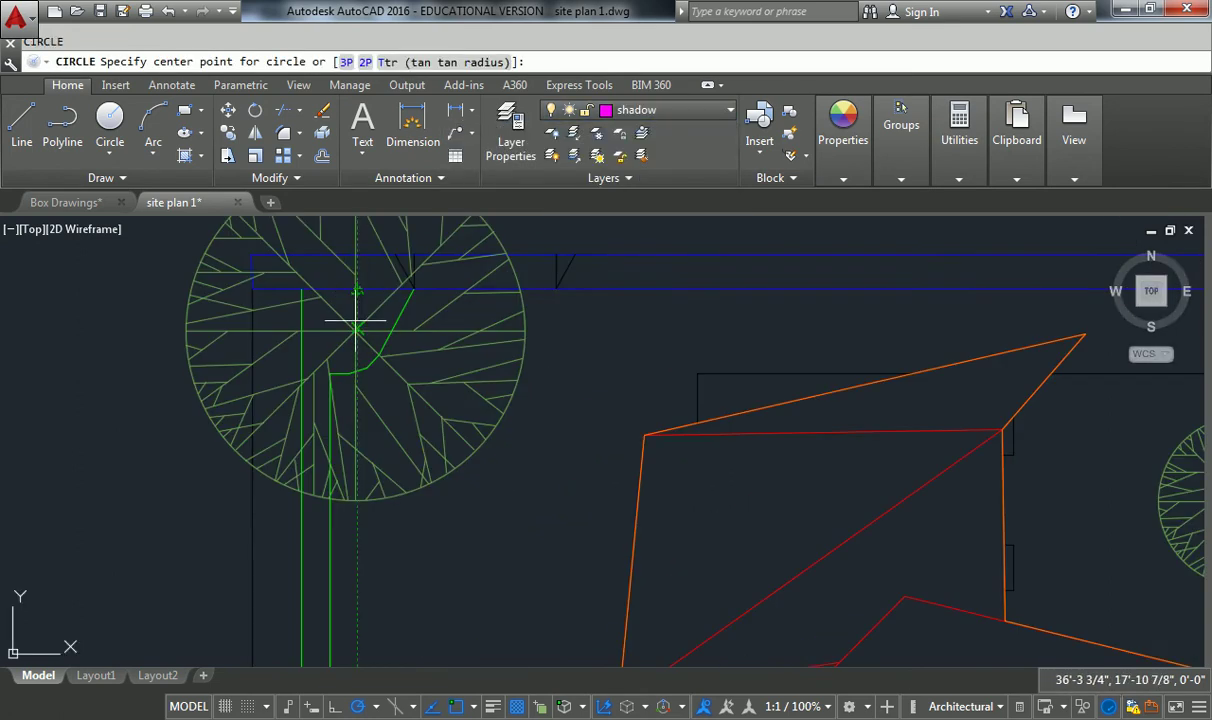
pyautogui.click(355, 330)
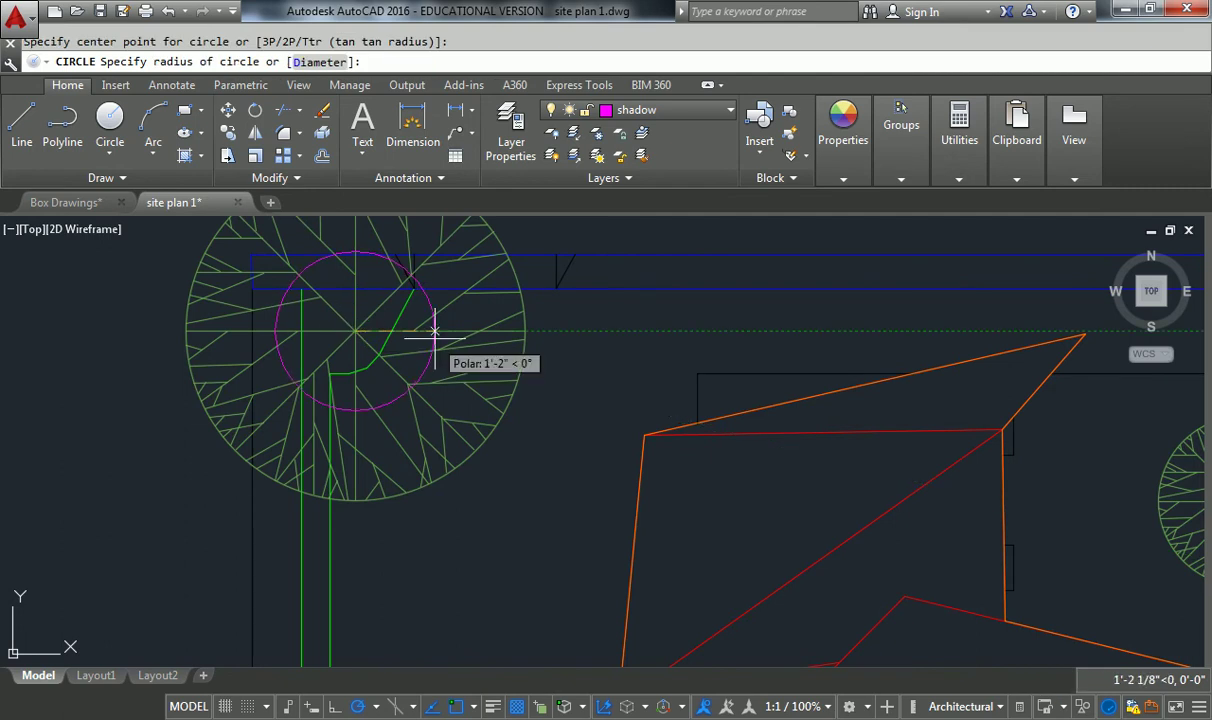
pyautogui.click(530, 332)
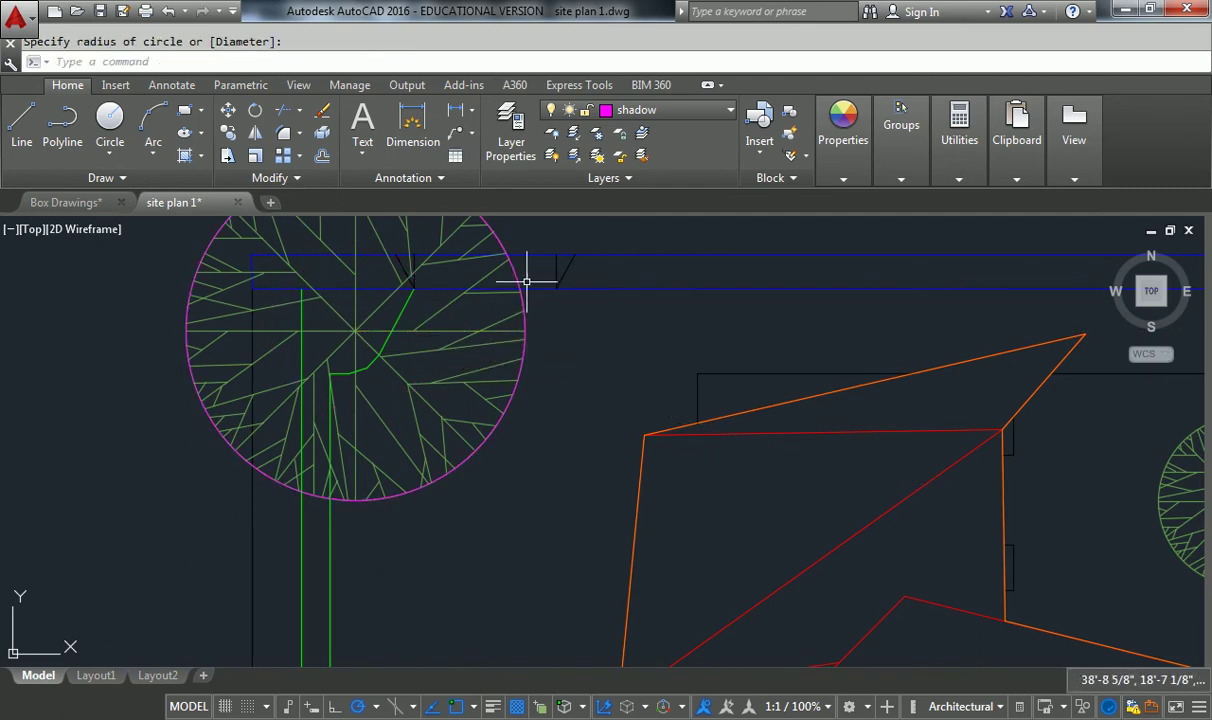
# Step: Draw 1'-3" radius circles around the small tree beside the building's upper wing and the one at the site's upper-right corner
pyautogui.scroll(-3, 535, 295)
pyautogui.press('Return')
pyautogui.scroll(4, 614, 369)
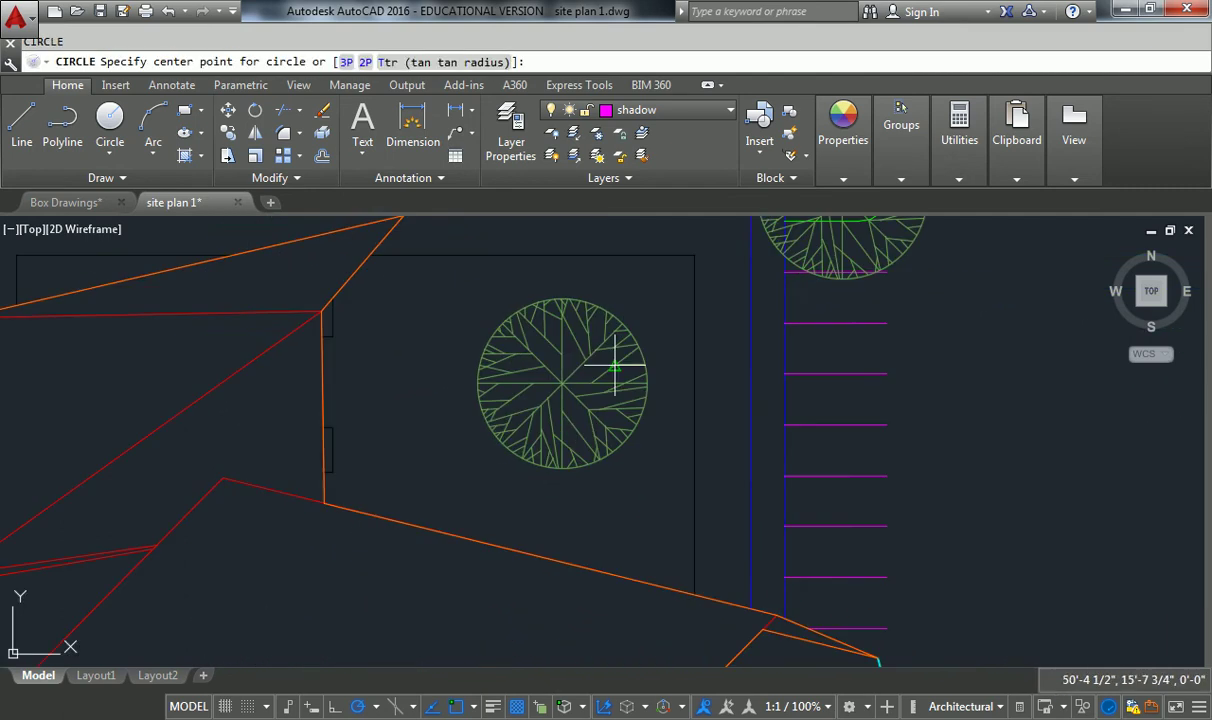
pyautogui.click(562, 383)
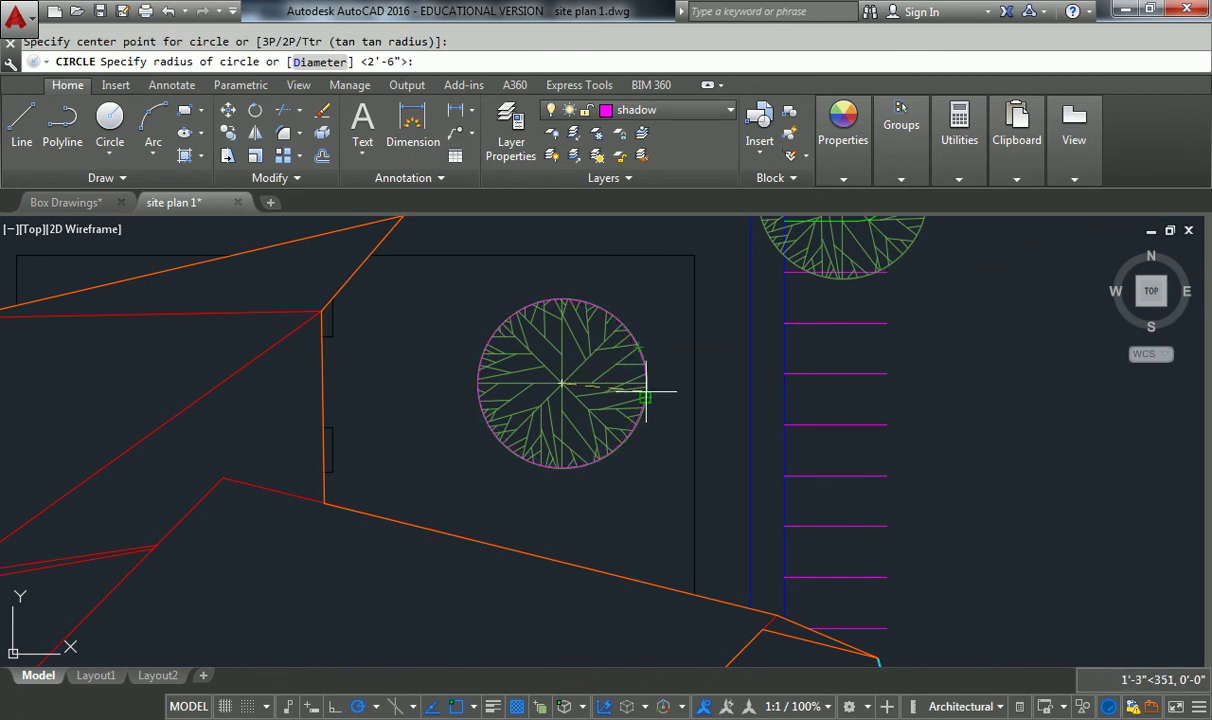
pyautogui.click(646, 386)
pyautogui.moveTo(649, 384); pyautogui.dragTo(527, 433, button='middle')
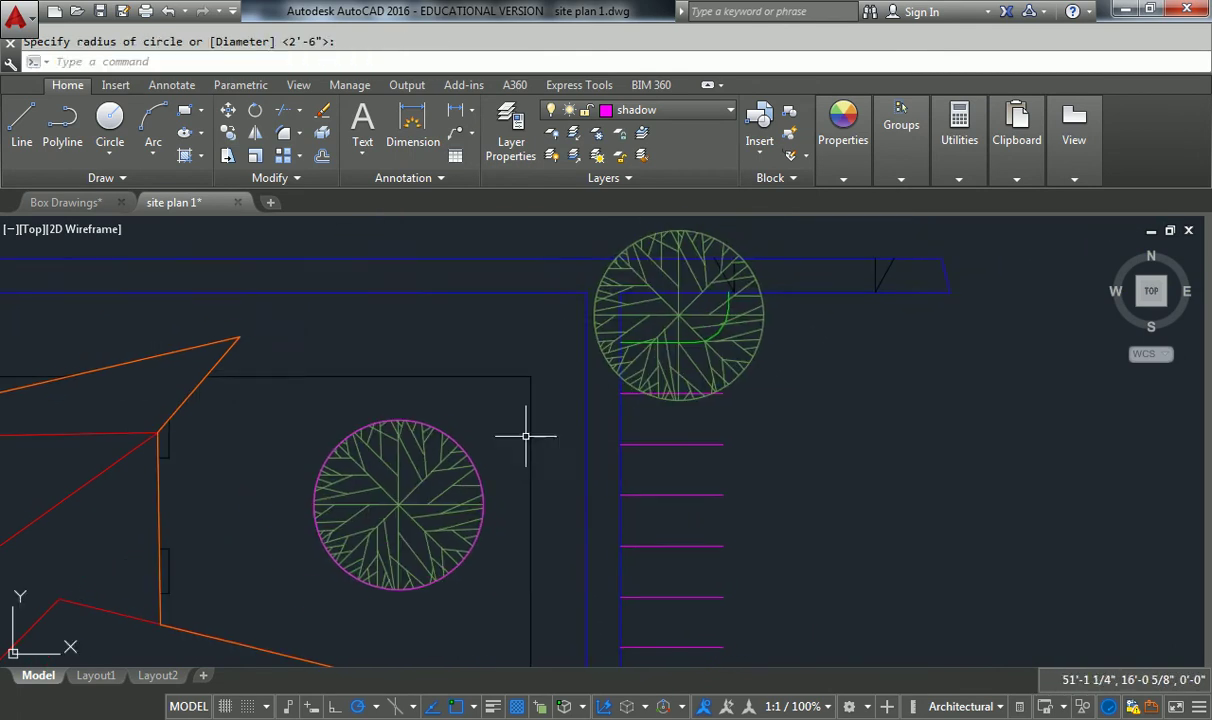
pyautogui.press('Return')
pyautogui.click(663, 325)
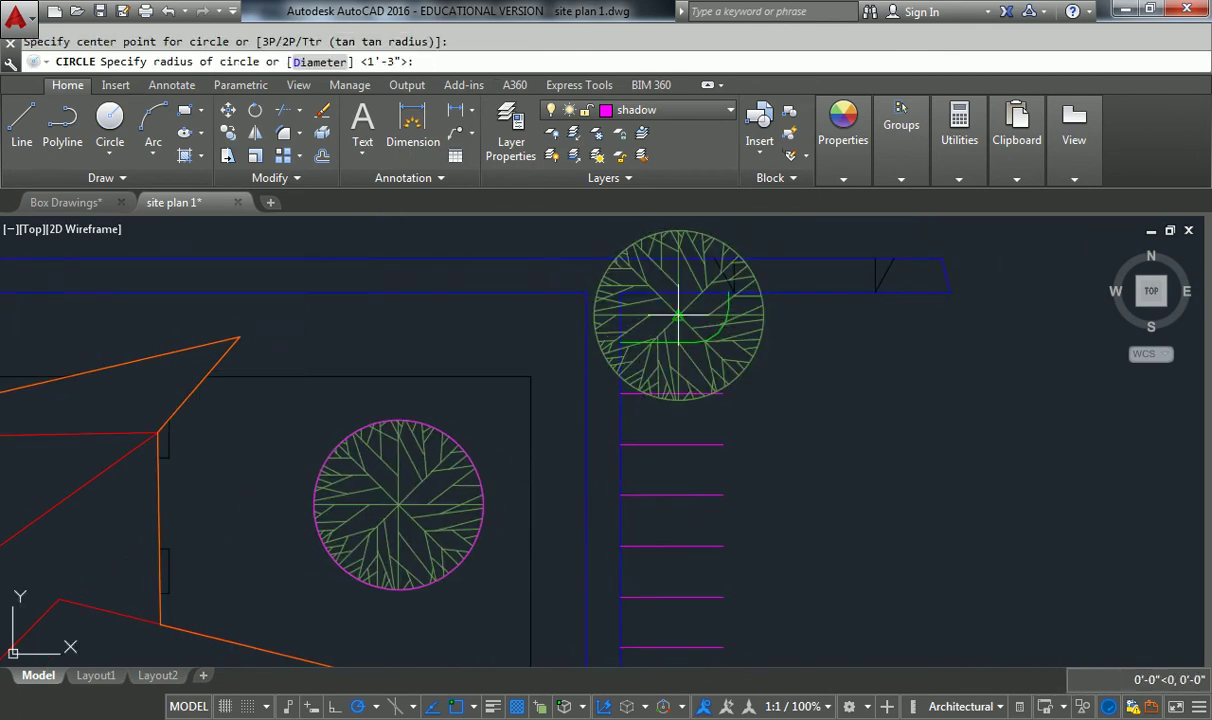
pyautogui.click(762, 319)
# Step: Draw canopy circles of 1'-3" radius around the three small trees along the site's lower boundary
pyautogui.scroll(-5, 698, 379)
pyautogui.scroll(3, 530, 476)
pyautogui.press('Return')
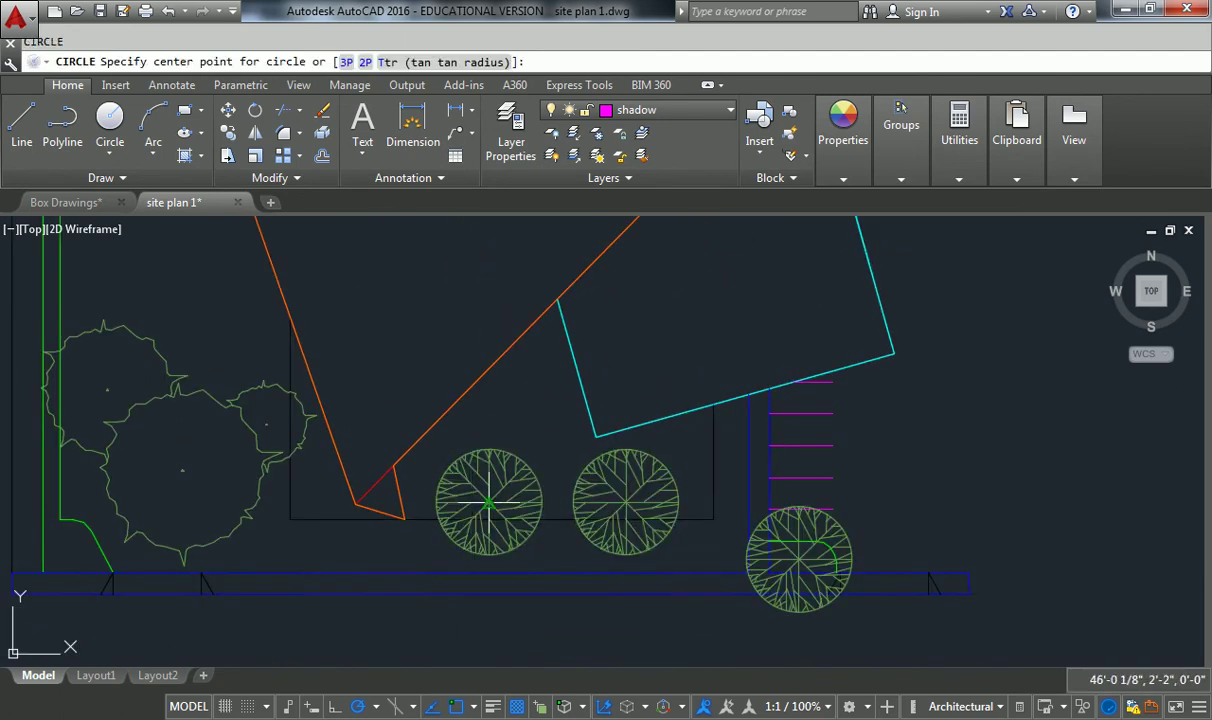
pyautogui.click(488, 503)
pyautogui.click(536, 480)
pyautogui.press('Return')
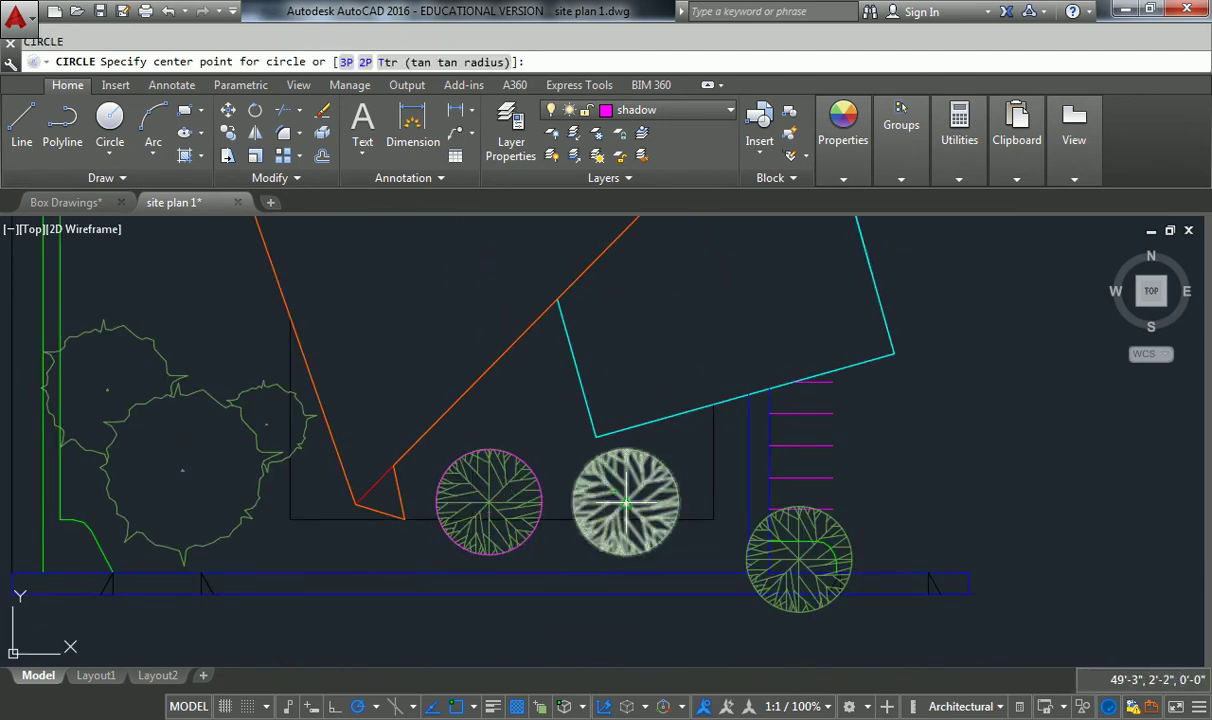
pyautogui.click(626, 500)
pyautogui.click(680, 487)
pyautogui.press('Return')
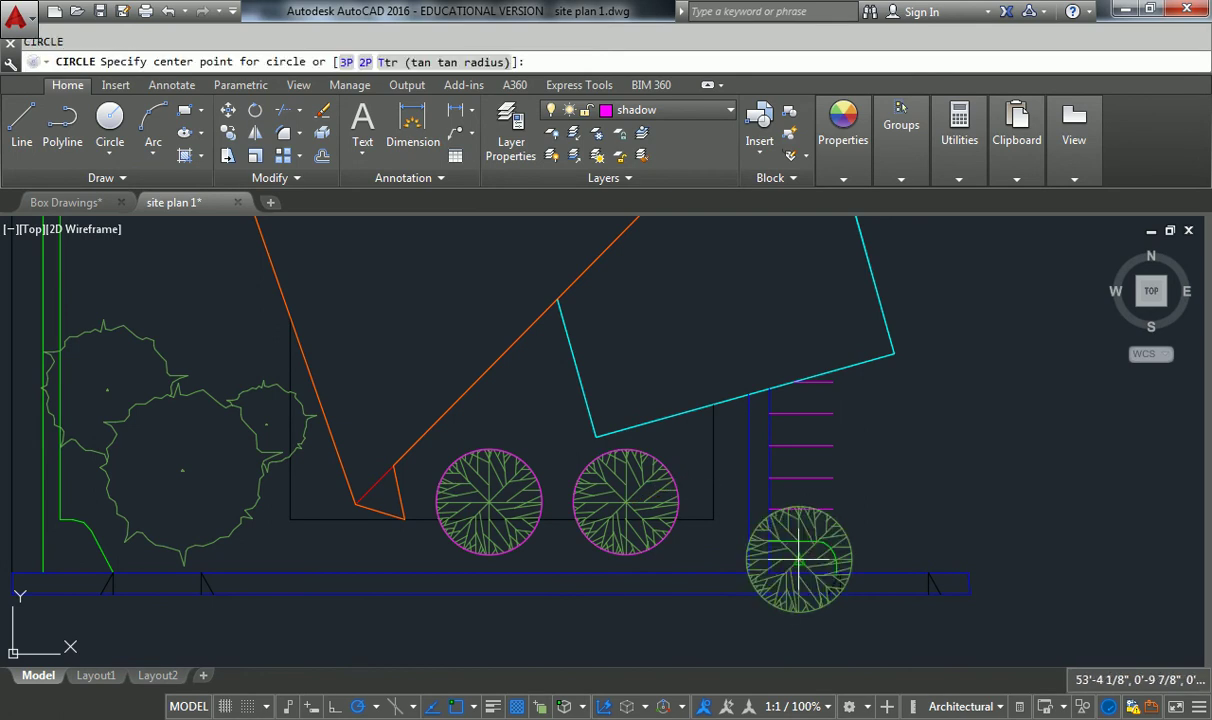
pyautogui.click(799, 558)
pyautogui.click(847, 536)
pyautogui.scroll(-2, 783, 486)
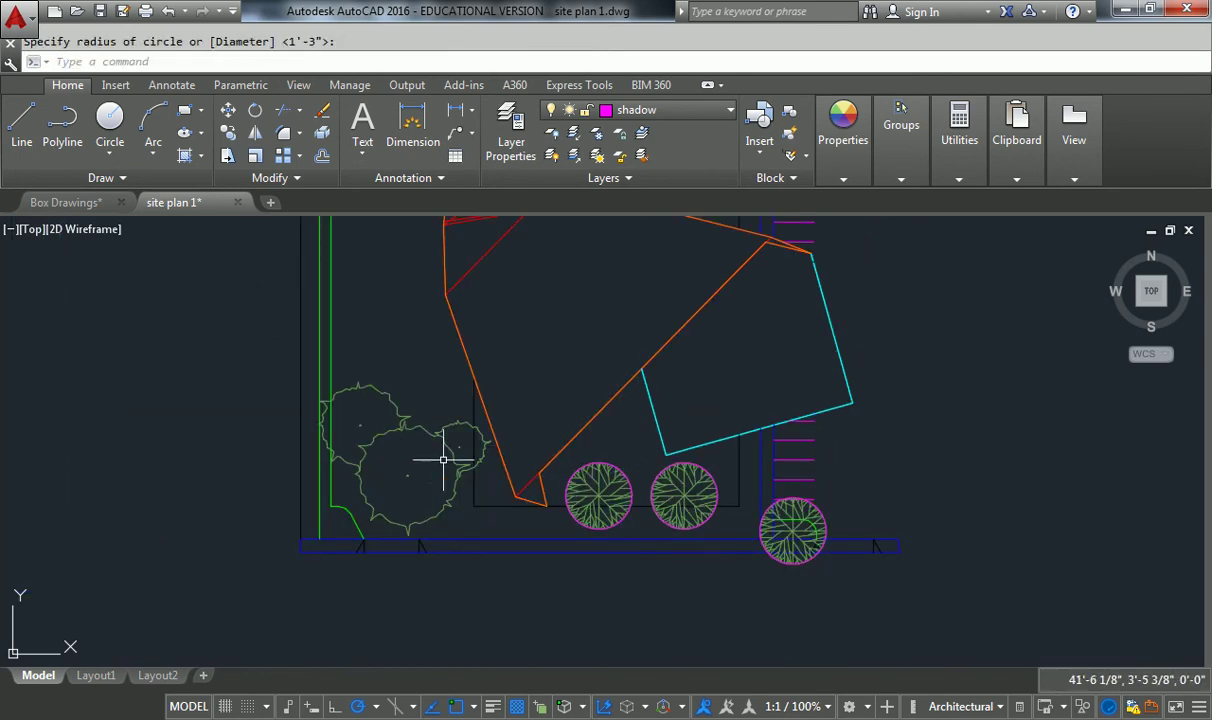
pyautogui.click(400, 376)
pyautogui.click(391, 424)
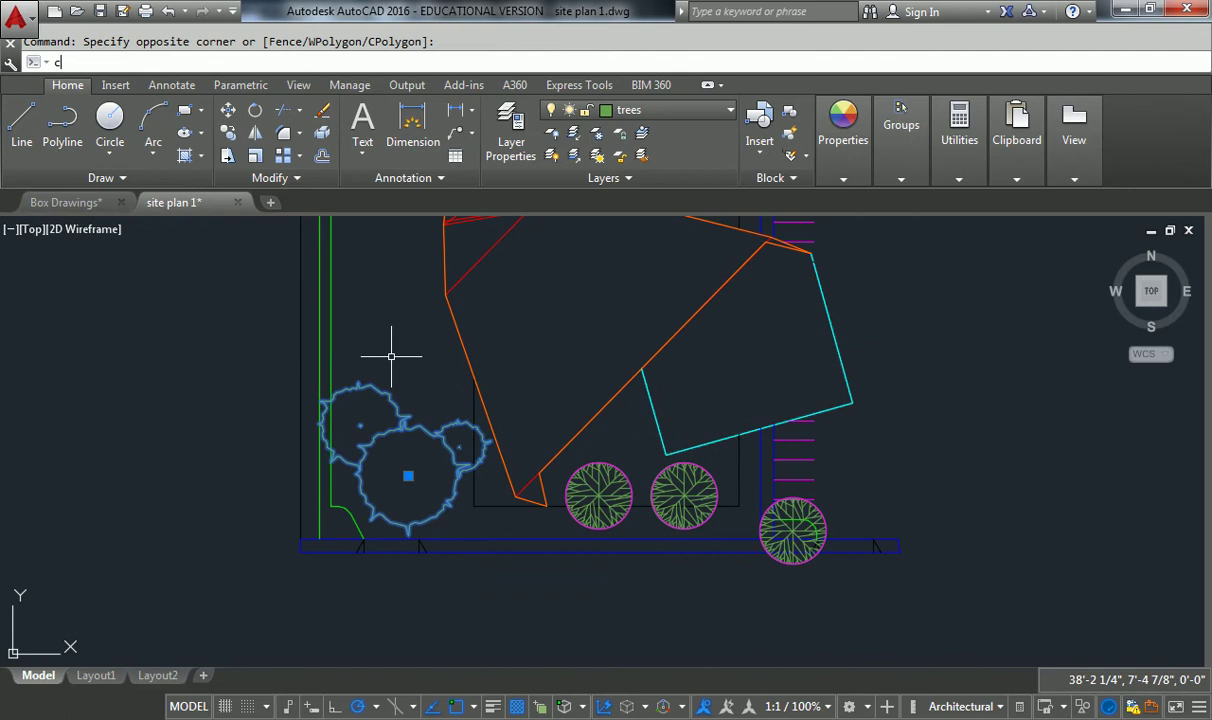
pyautogui.press('Escape')
pyautogui.moveTo(441, 361); pyautogui.dragTo(417, 442, button='middle')
pyautogui.click(386, 470)
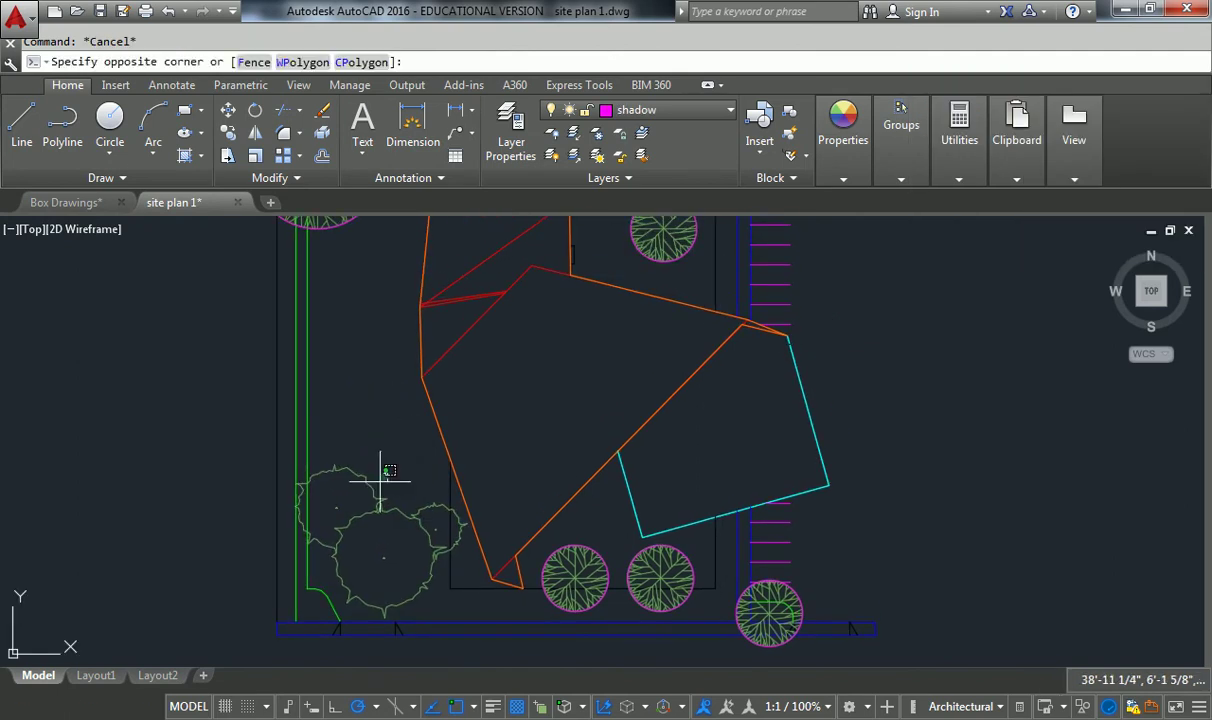
pyautogui.click(372, 488)
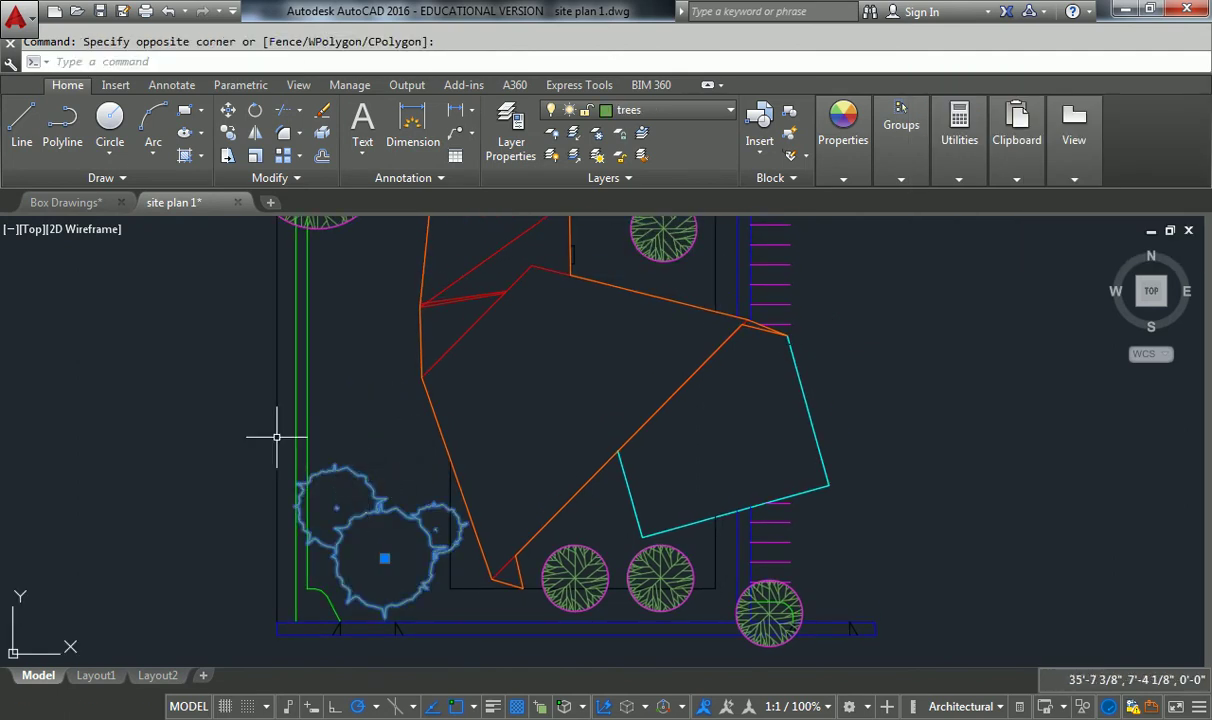
pyautogui.press('Escape')
# Step: Draw a short diagonal line at 135° in the empty space outside the site's left boundary, near the clump
pyautogui.moveTo(277, 437); pyautogui.dragTo(419, 434, button='middle')
pyautogui.write('l')
pyautogui.press('Return')
pyautogui.click(333, 460)
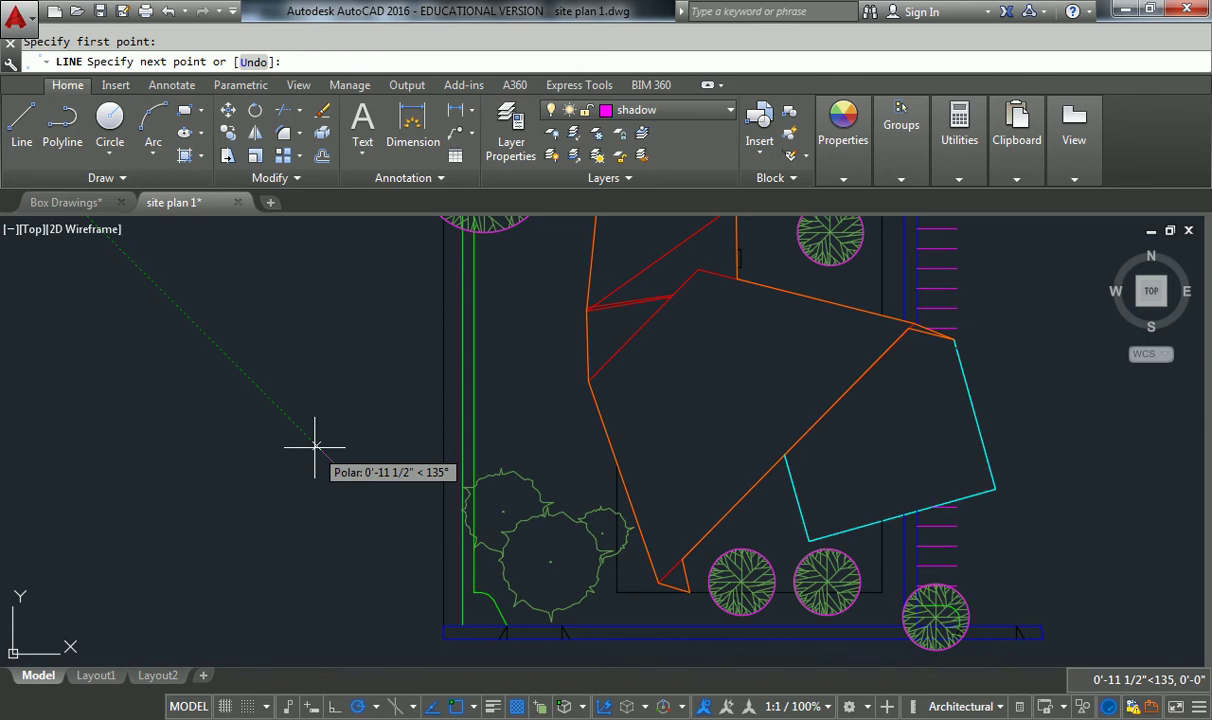
pyautogui.scroll(4, 390, 458)
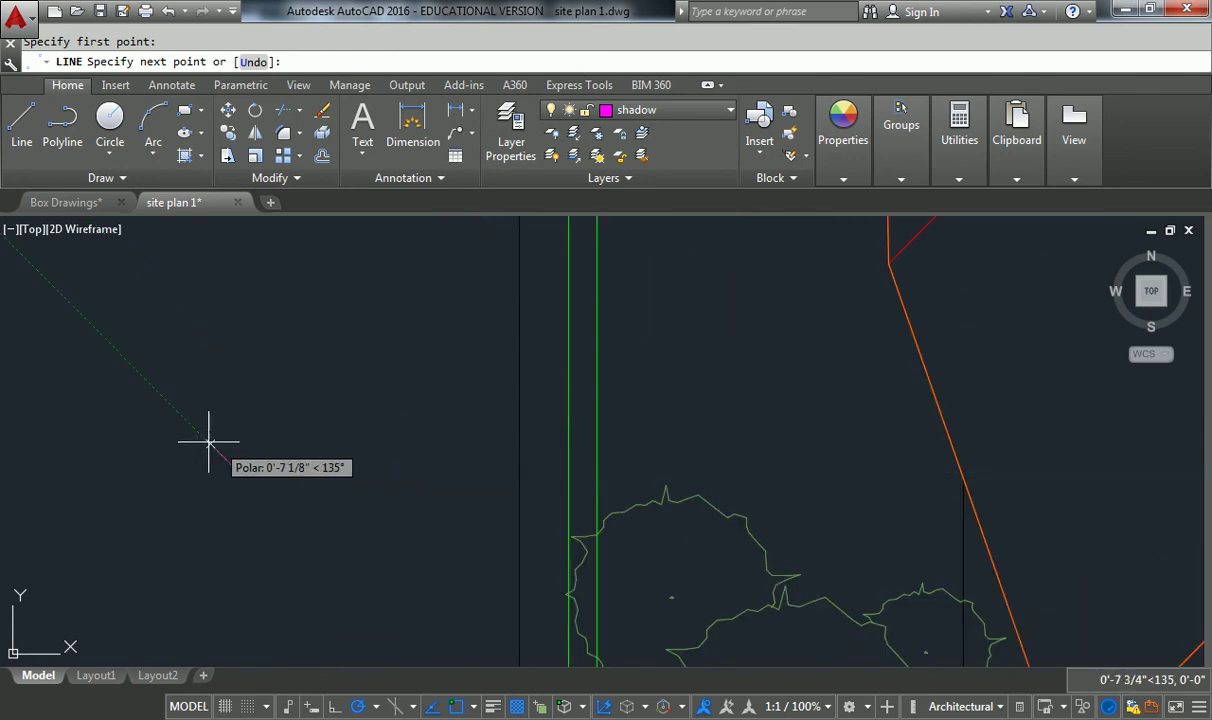
pyautogui.click(190, 423)
pyautogui.scroll(-5, 230, 435)
pyautogui.press('Escape')
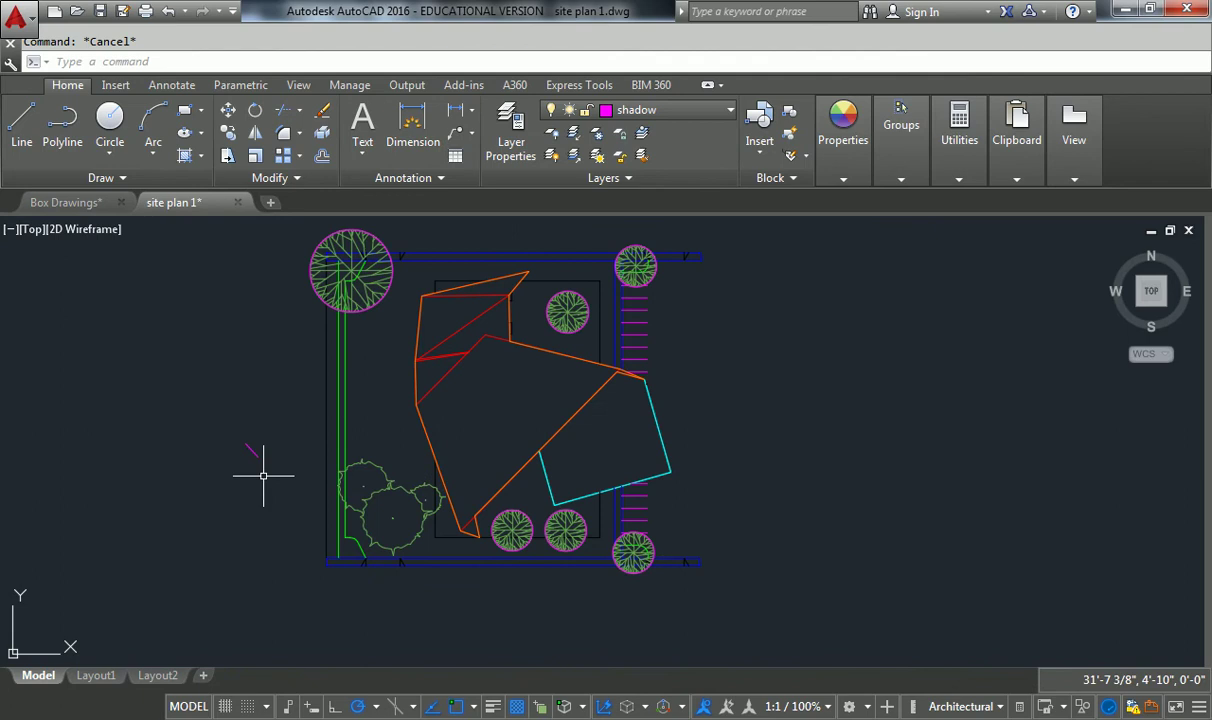
pyautogui.scroll(3, 255, 470)
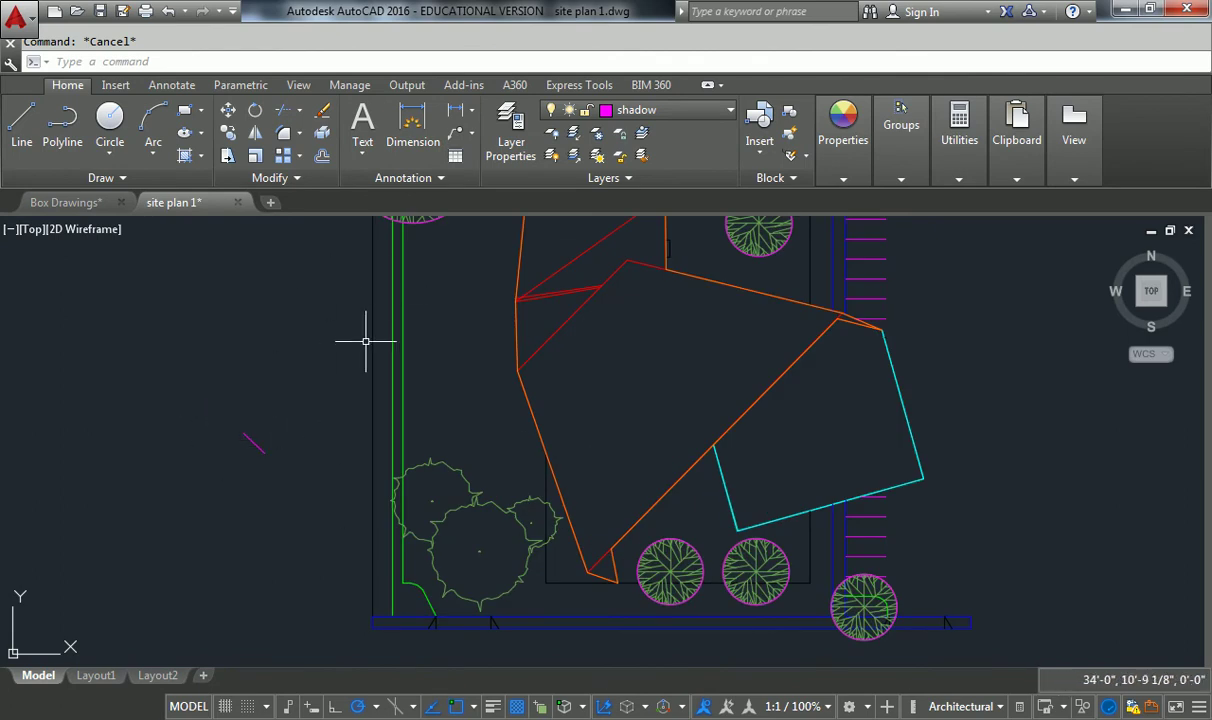
# Step: Try to move the six magenta tree circles up-left by the full length of the diagonal line, and undo that move
pyautogui.scroll(-4, 365, 338)
pyautogui.scroll(2, 360, 346)
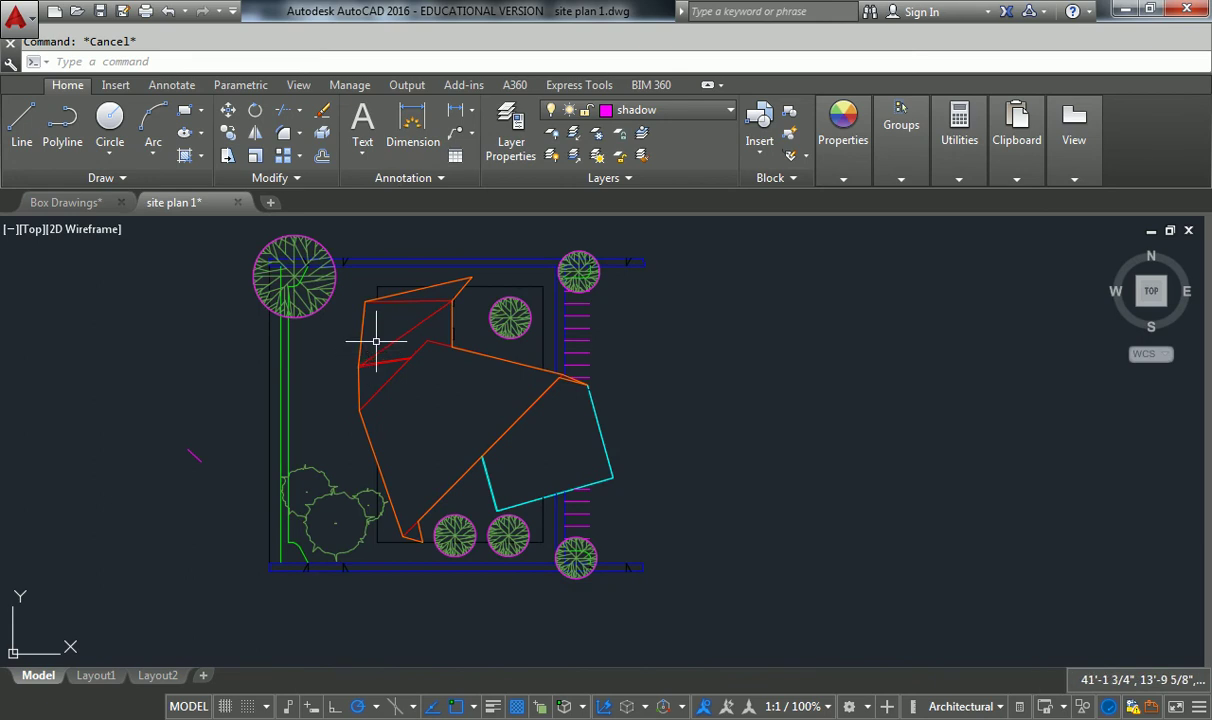
pyautogui.click(321, 241)
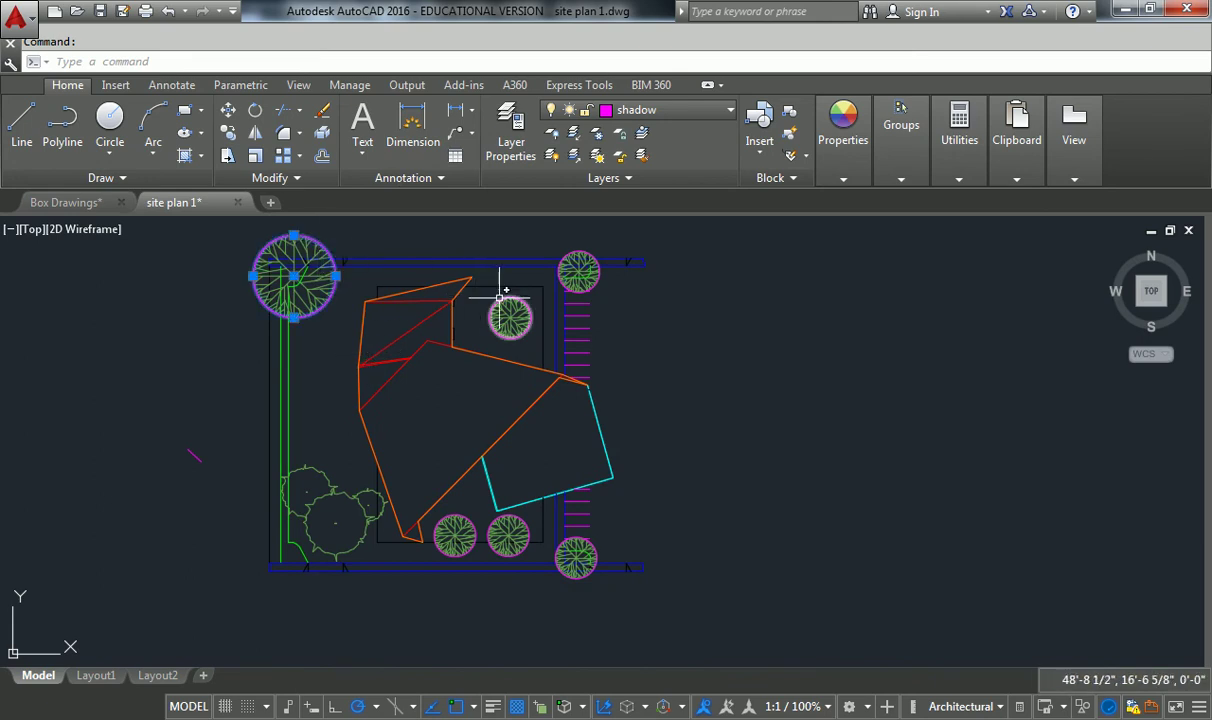
pyautogui.click(591, 253)
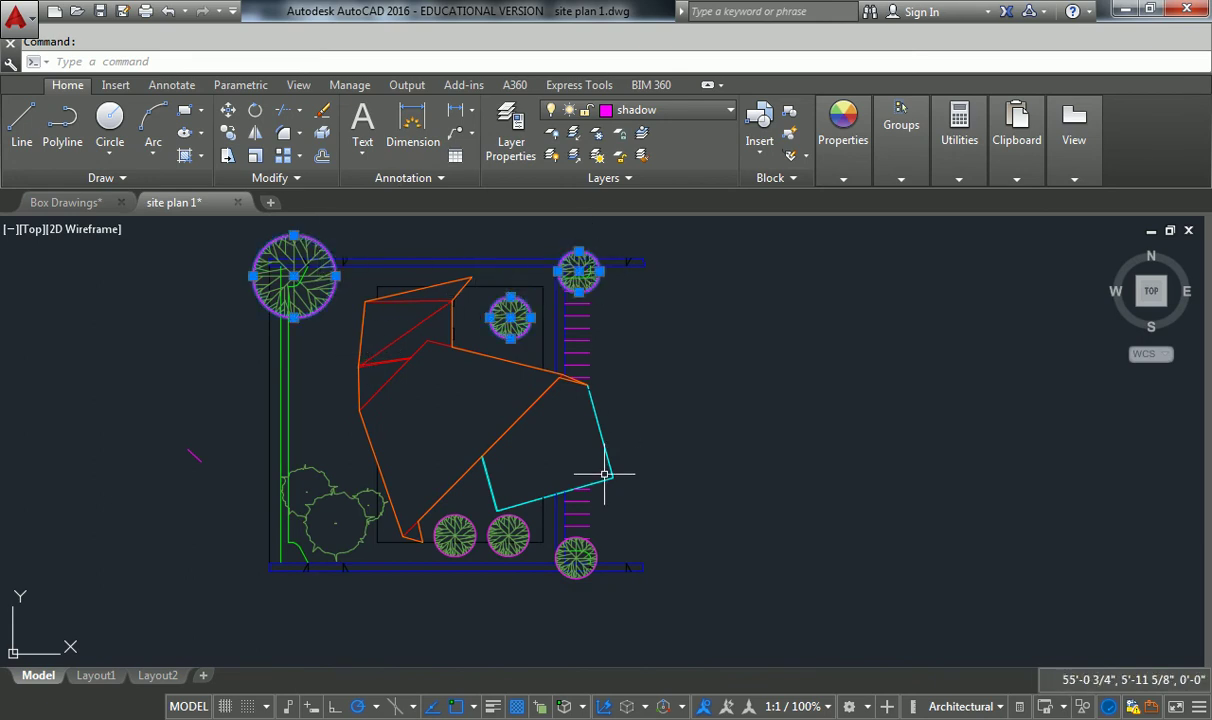
pyautogui.click(584, 545)
pyautogui.click(528, 510)
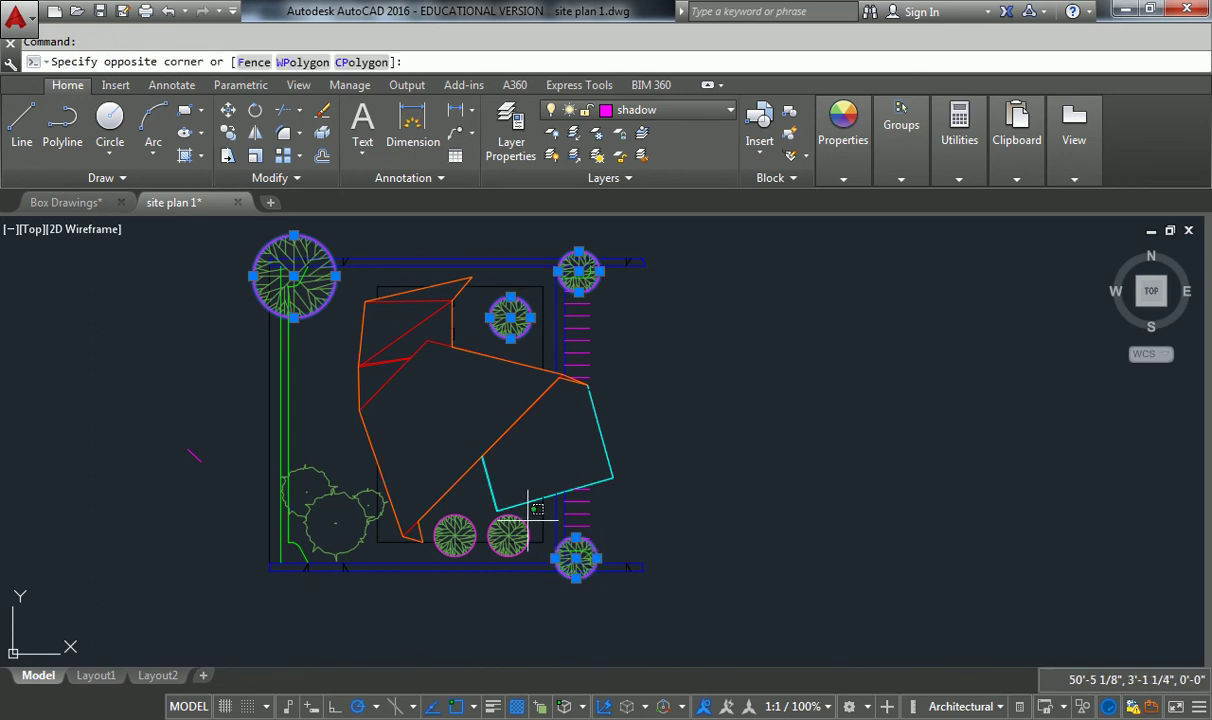
pyautogui.click(460, 530)
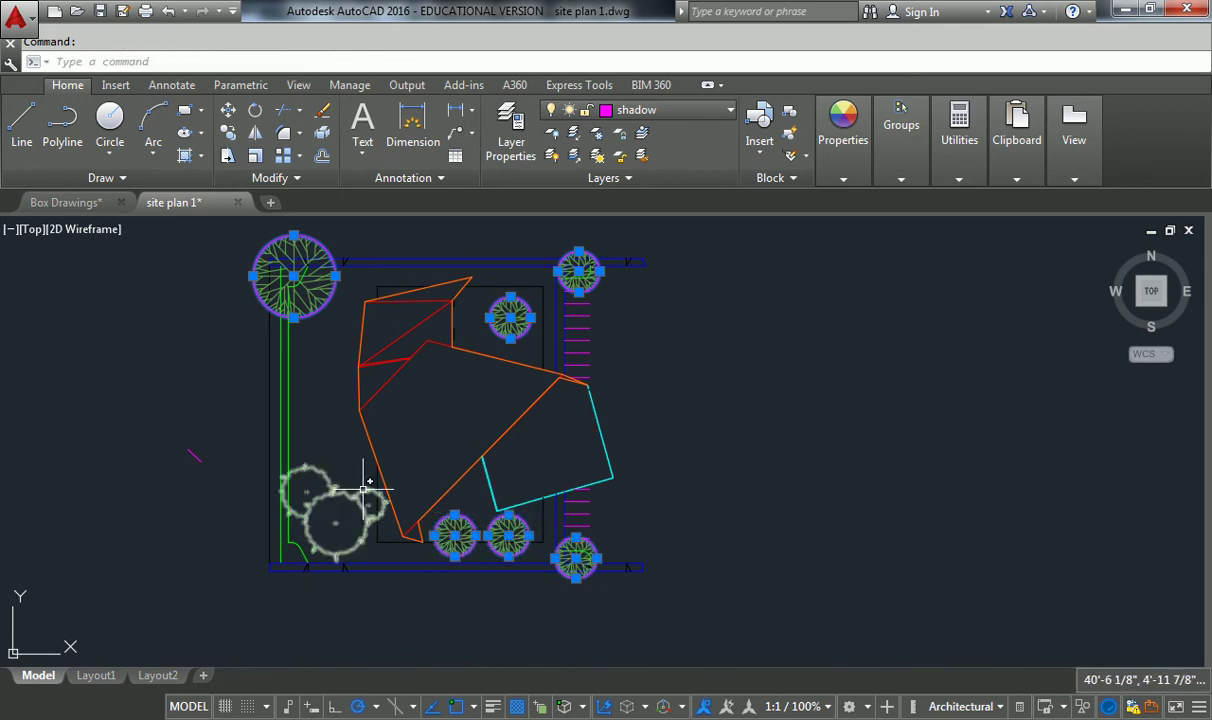
pyautogui.write('m')
pyautogui.press('Return')
pyautogui.click(201, 464)
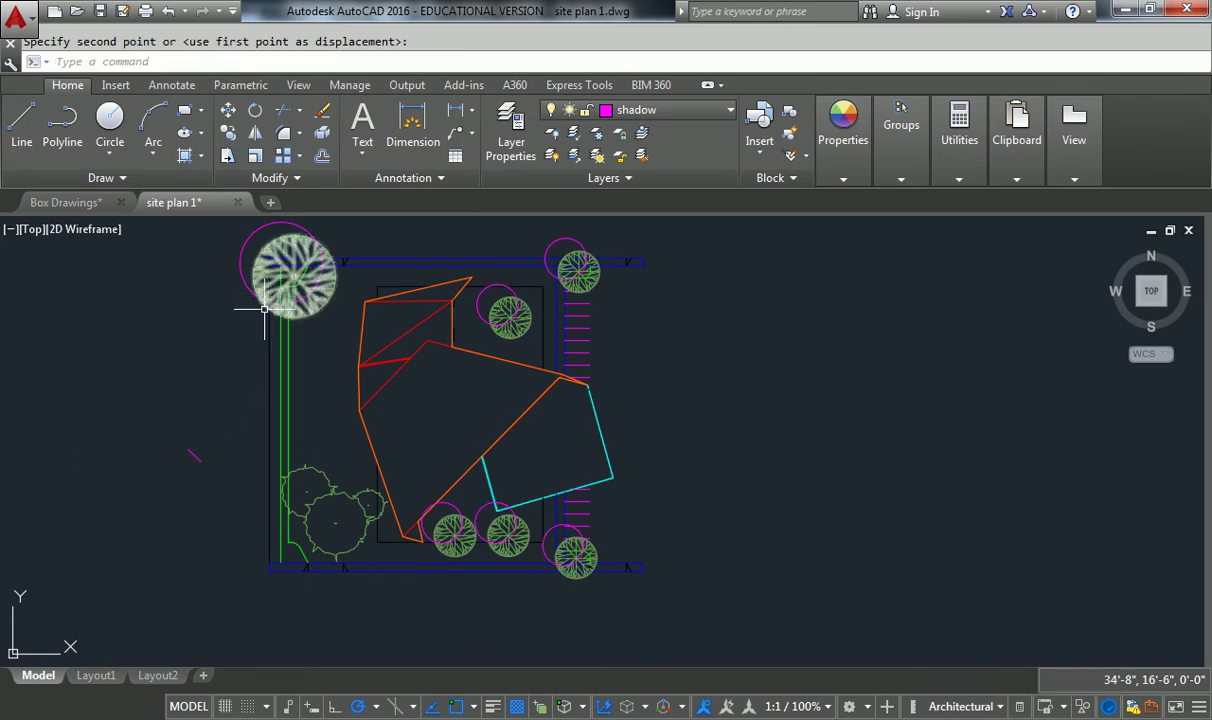
pyautogui.hotkey('ctrl', 'z')
# Step: Shorten the diagonal reference line outside the site's left boundary to its midpoint, about 6 5/8" long
pyautogui.scroll(5, 187, 450)
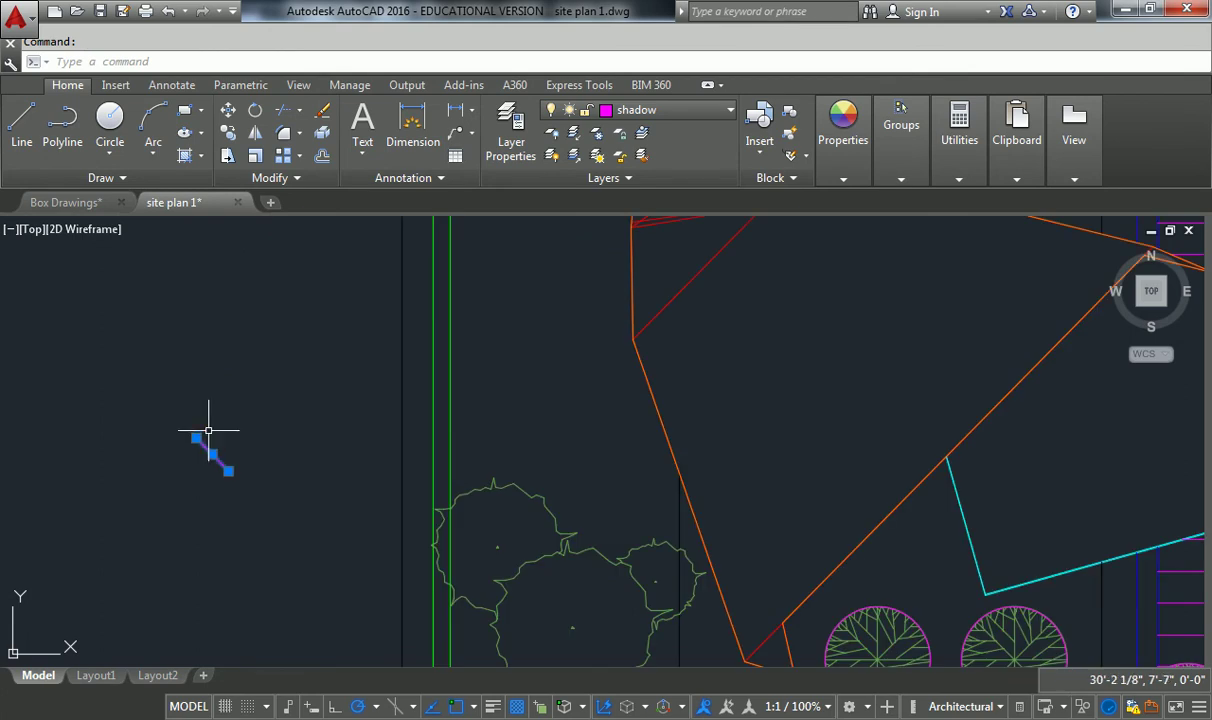
pyautogui.click(207, 446)
pyautogui.press('Escape')
# Step: Move the six magenta tree circles up-left from the lower end to the upper end of the shortened diagonal line
pyautogui.scroll(-6, 228, 430)
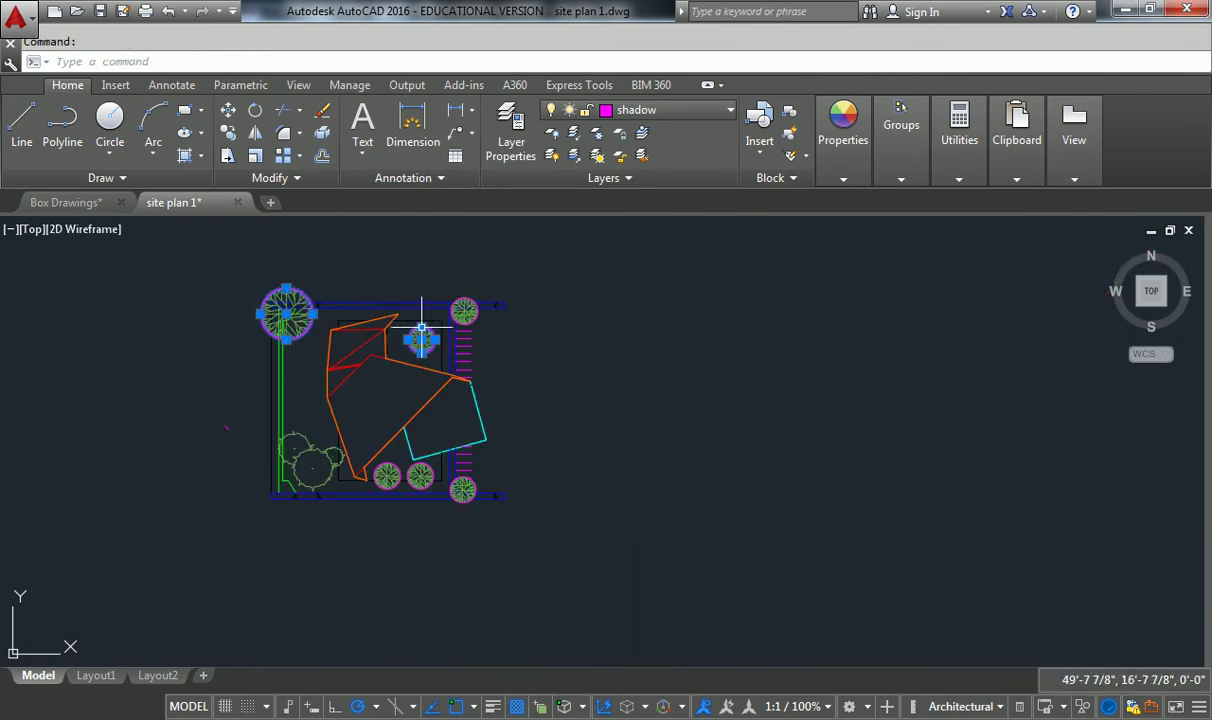
pyautogui.click(476, 491)
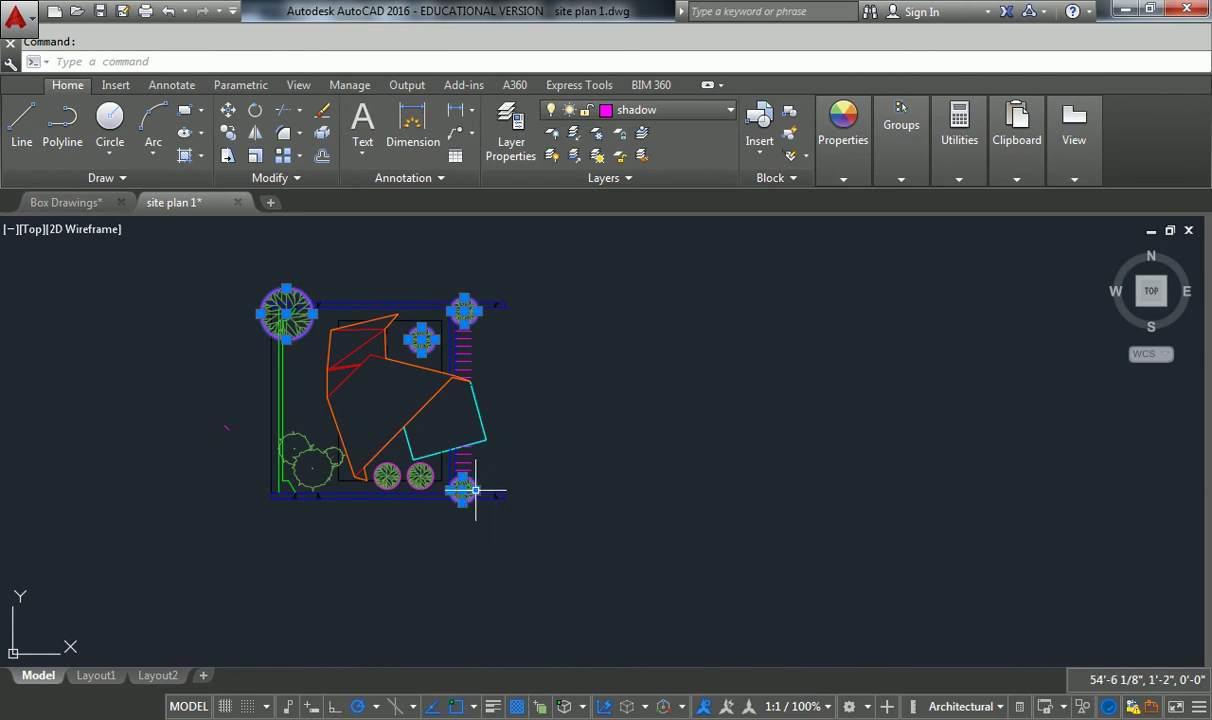
pyautogui.click(429, 462)
pyautogui.moveTo(392, 466); pyautogui.dragTo(422, 468, button='middle')
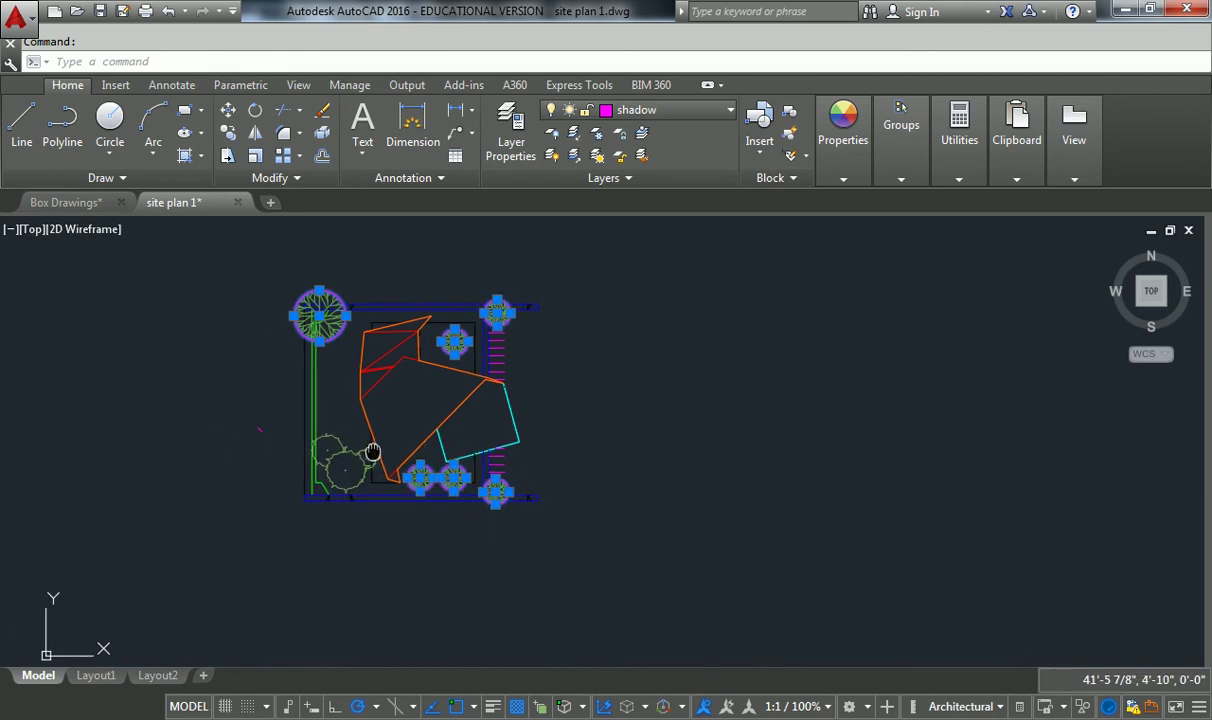
pyautogui.write('m')
pyautogui.press('Return')
pyautogui.scroll(5, 290, 438)
pyautogui.click(245, 396)
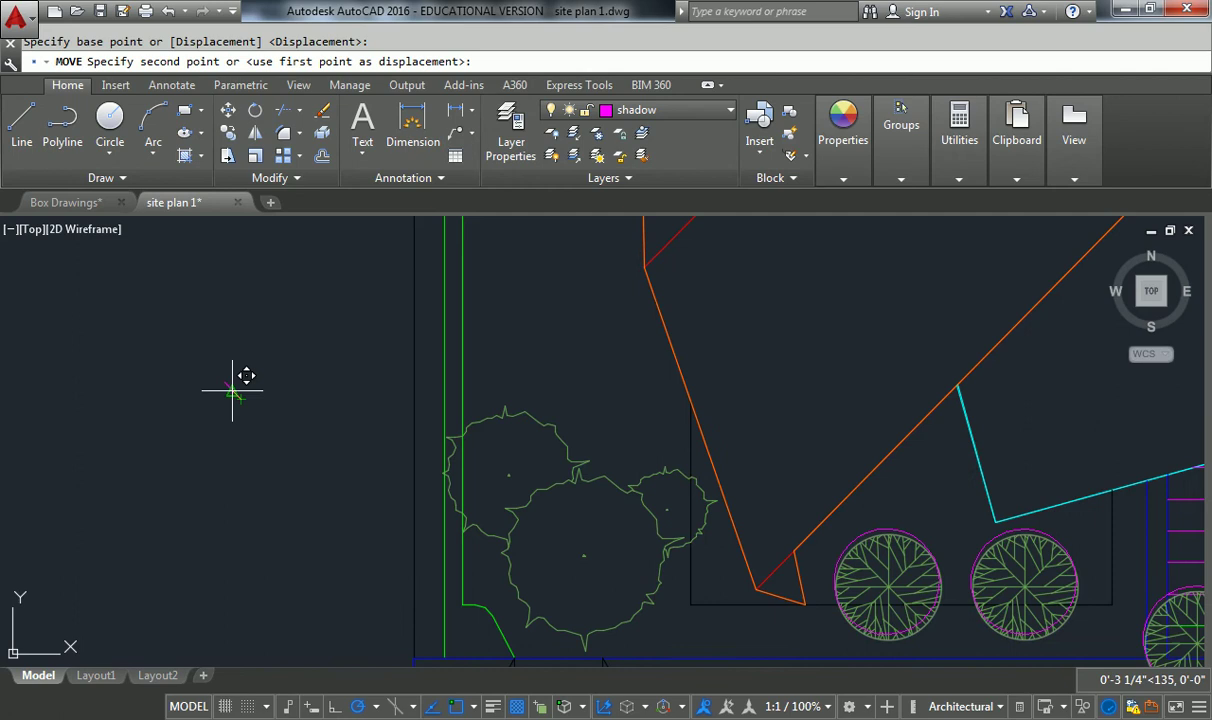
pyautogui.click(228, 377)
pyautogui.scroll(-3, 349, 364)
pyautogui.moveTo(397, 307)
pyautogui.mouseDown(button='middle')
pyautogui.moveTo(368, 387)
pyautogui.moveTo(393, 396)
pyautogui.mouseUp(button='middle')
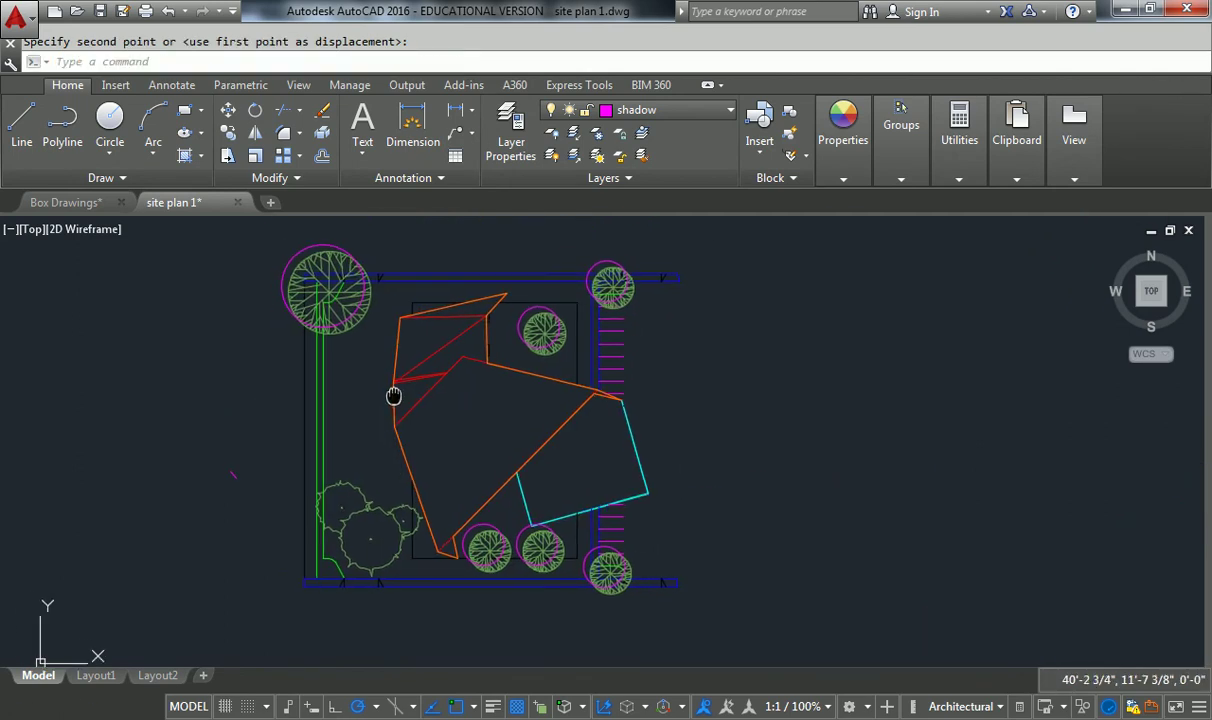
# Step: Copy the tree clump in the site's lower-left corner up-left along the diagonal line, 6 5/8" at 135°
pyautogui.click(353, 498)
pyautogui.click(354, 496)
pyautogui.write('co')
pyautogui.press('Return')
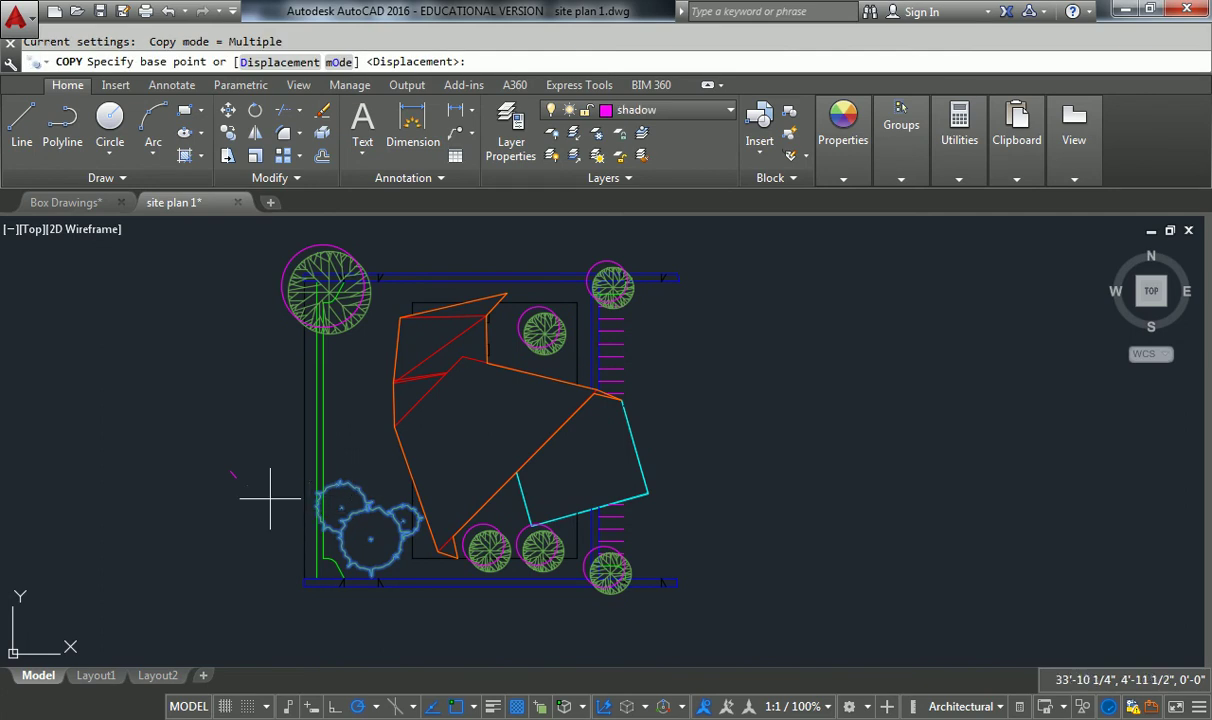
pyautogui.click(237, 470)
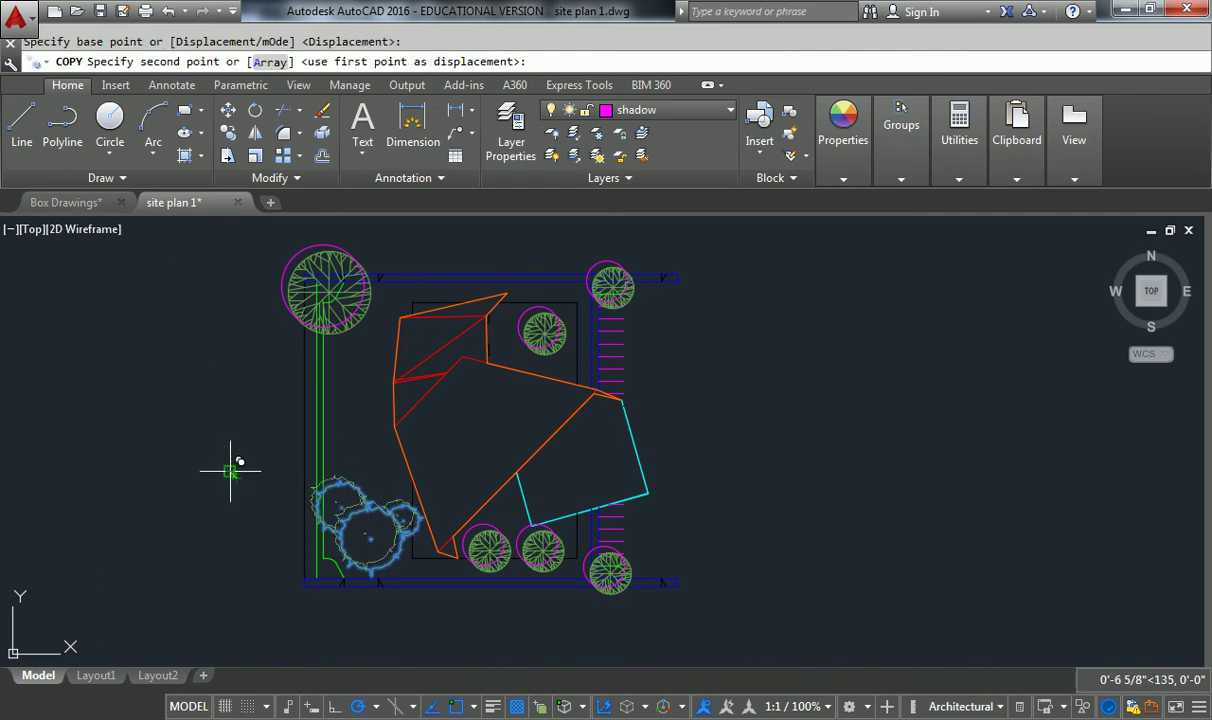
pyautogui.press('Escape')
# Step: Put the offset copy of the tree clump on the shadow layer
pyautogui.click(340, 490)
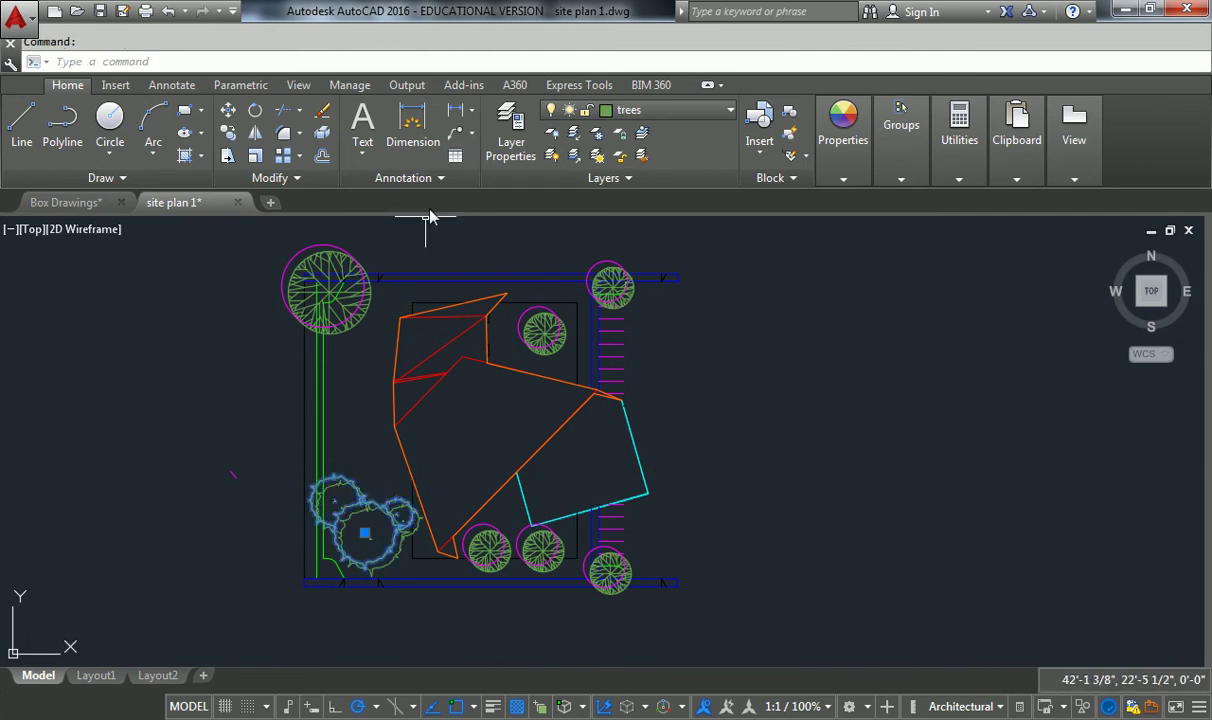
pyautogui.click(620, 113)
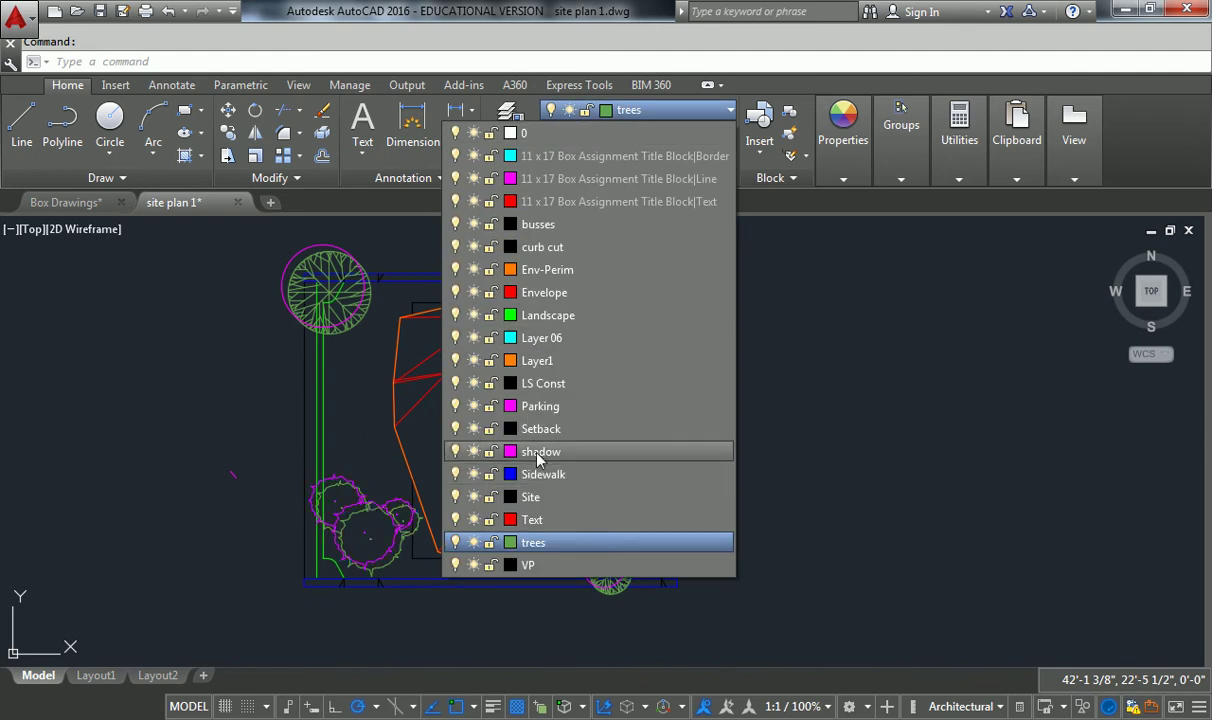
pyautogui.click(505, 449)
pyautogui.press('Escape')
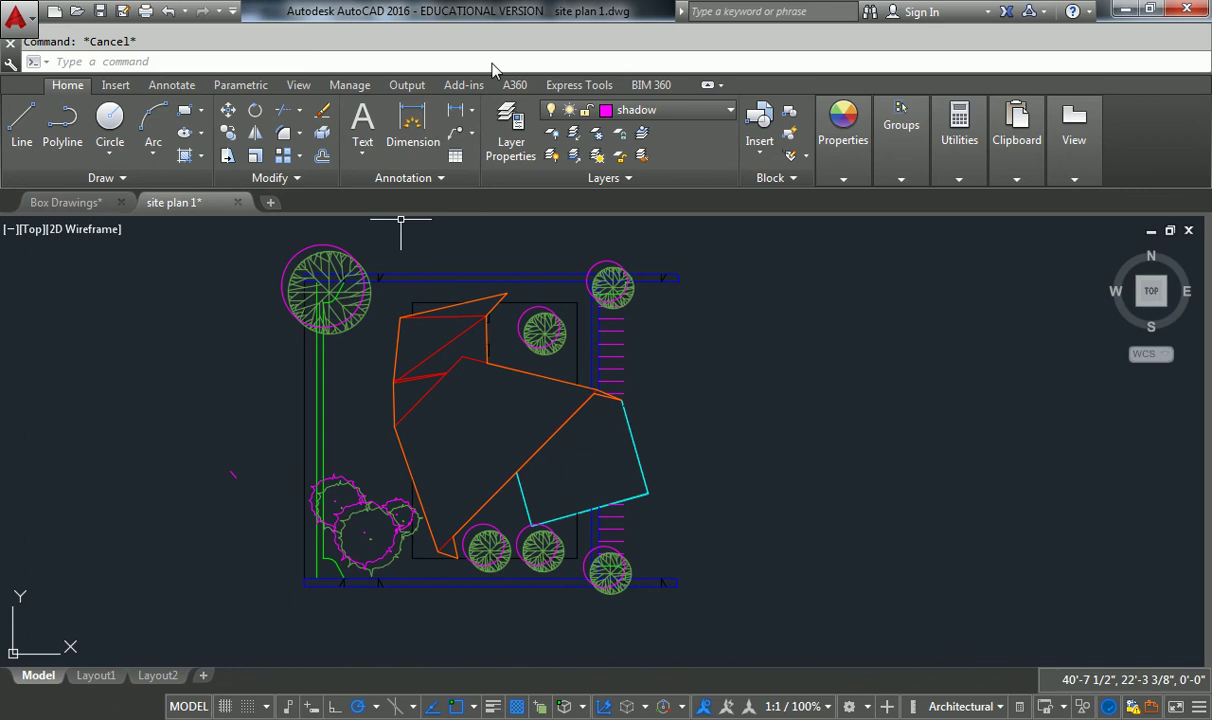
# Step: Rename the shadow layer as "shadow line" in the layer properties
pyautogui.click(510, 125)
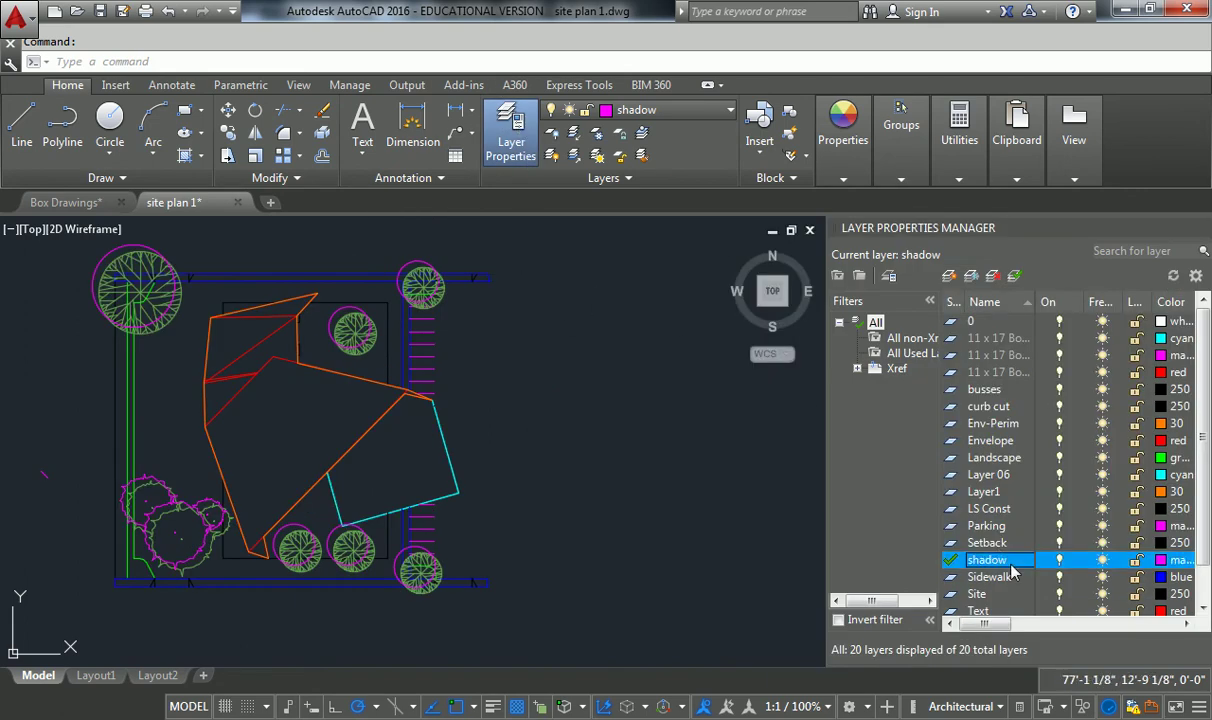
pyautogui.rightClick(1012, 561)
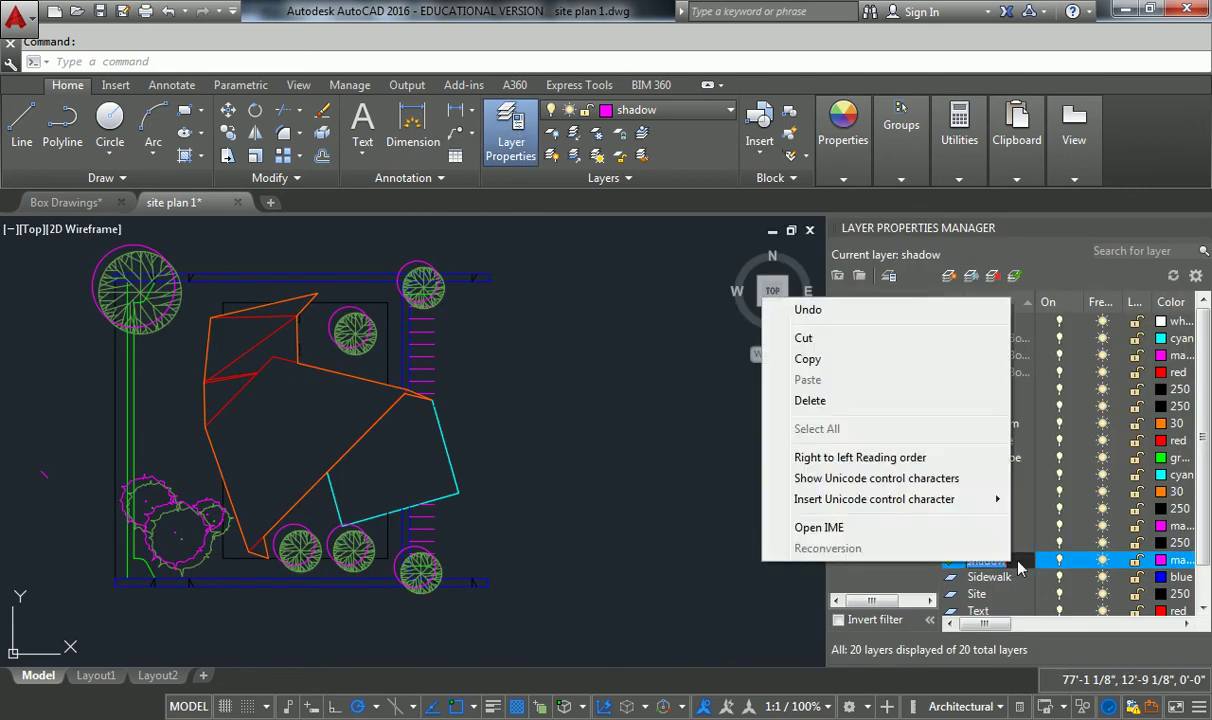
pyautogui.click(1025, 561)
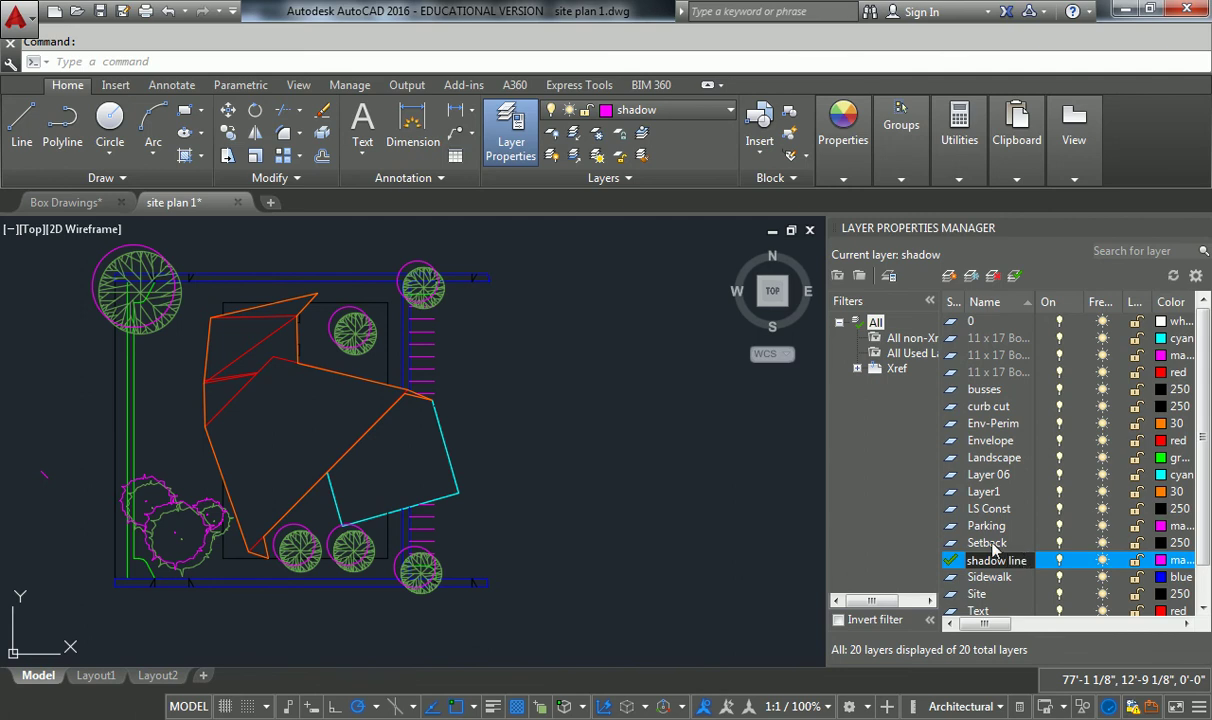
# Step: Set the color of Layer1 to light gray, index color 254
pyautogui.click(990, 494)
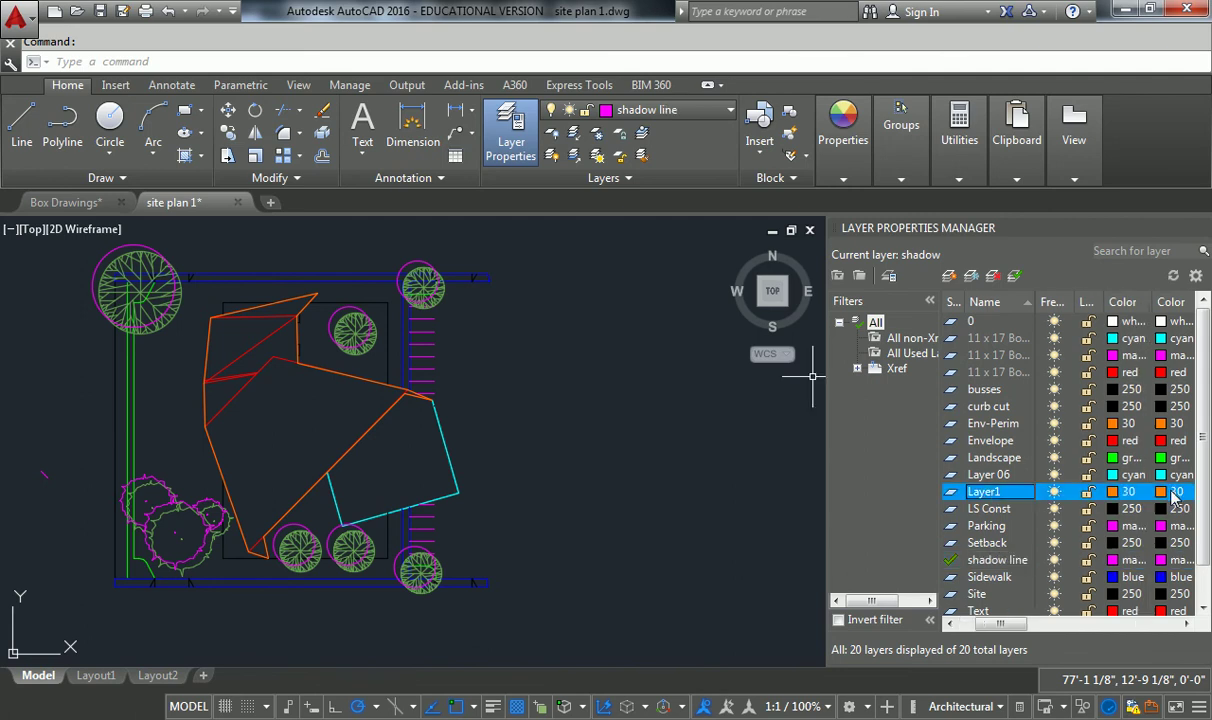
pyautogui.click(1172, 491)
pyautogui.click(578, 409)
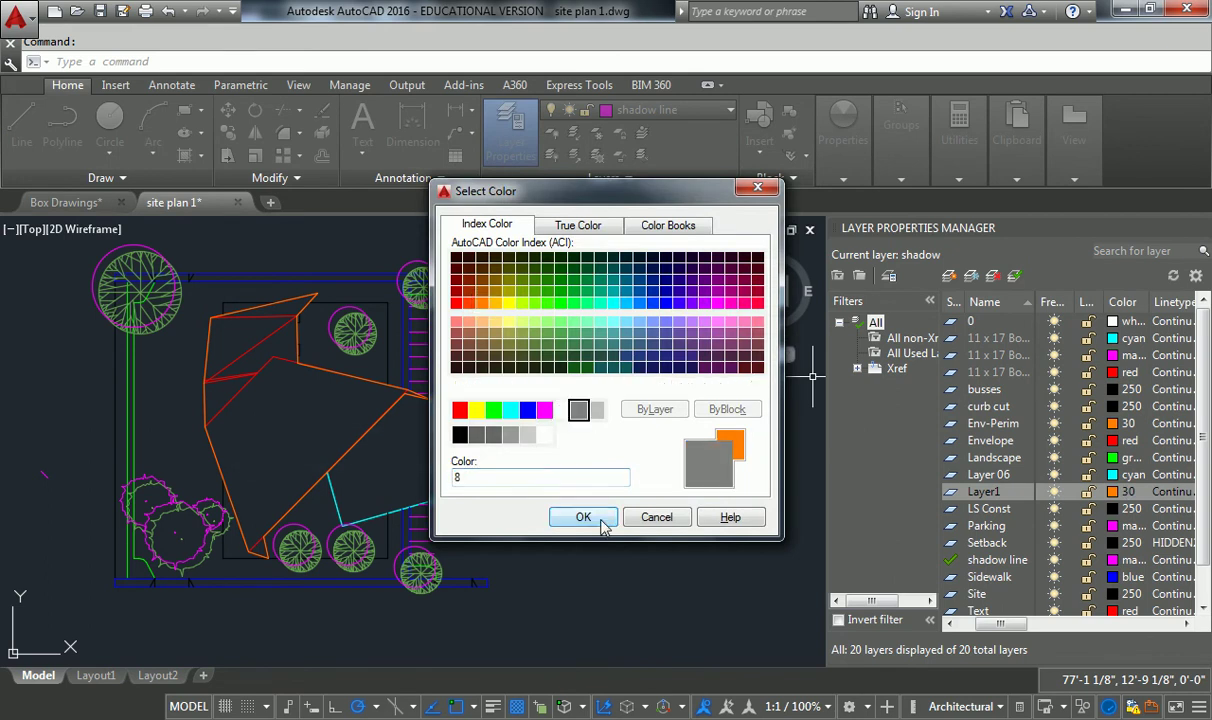
pyautogui.click(595, 409)
pyautogui.click(527, 434)
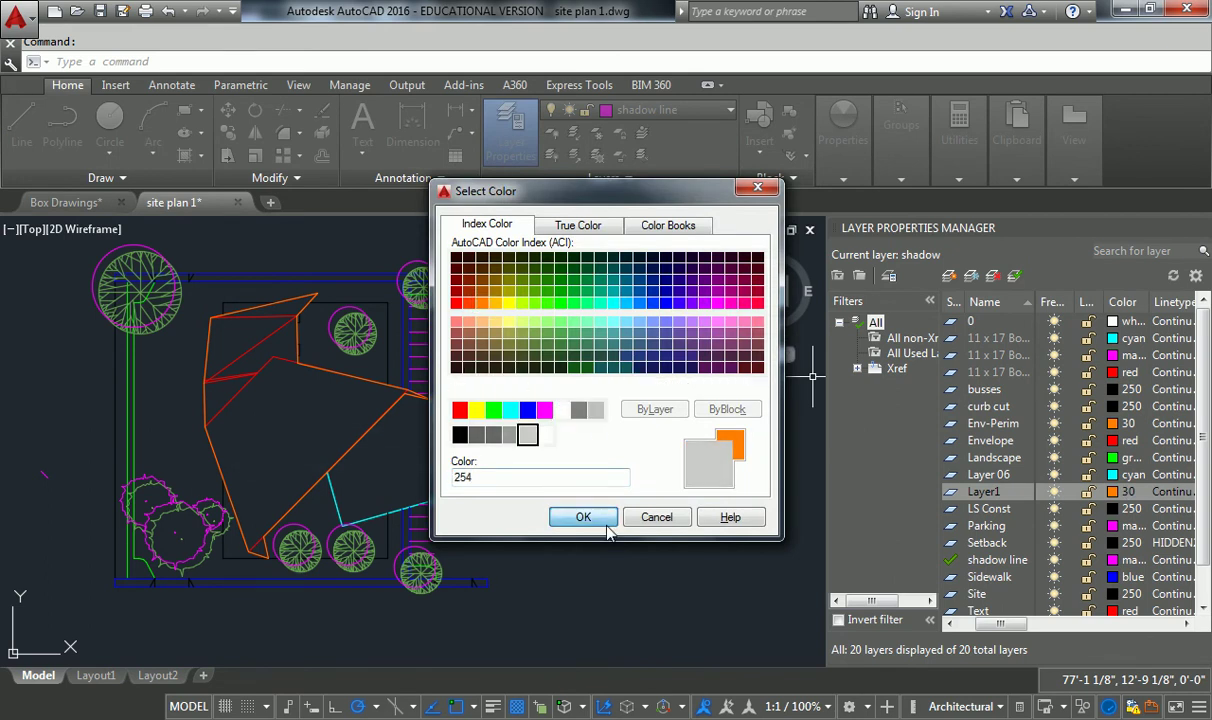
pyautogui.click(583, 517)
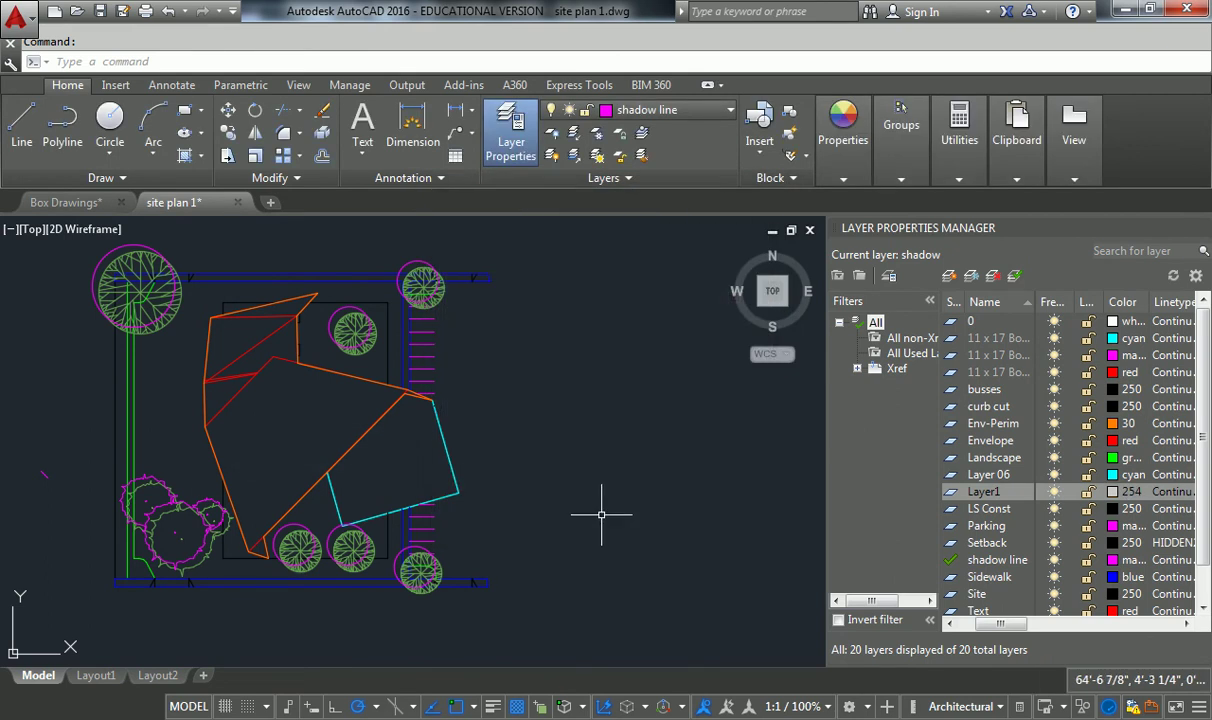
# Step: Rename Layer1 as "shadow" and close the layer properties manager
pyautogui.click(1003, 495)
pyautogui.click(1008, 494)
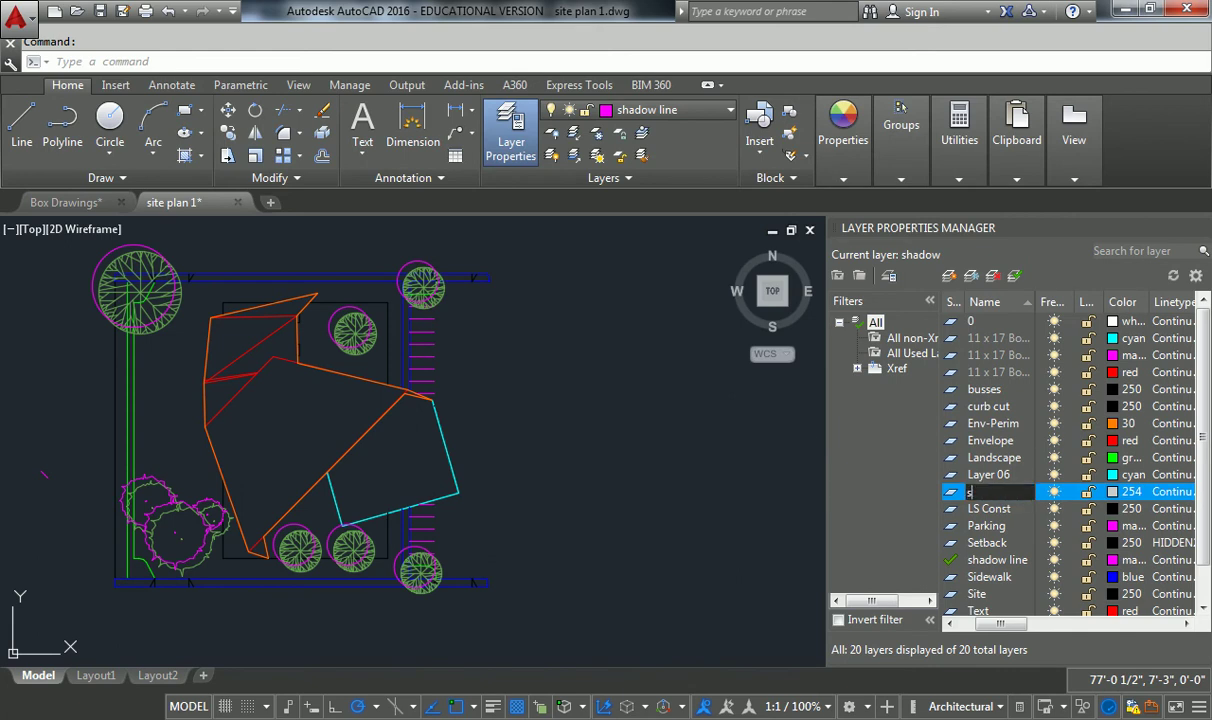
pyautogui.write('shadow')
pyautogui.press('Return')
pyautogui.click(514, 460)
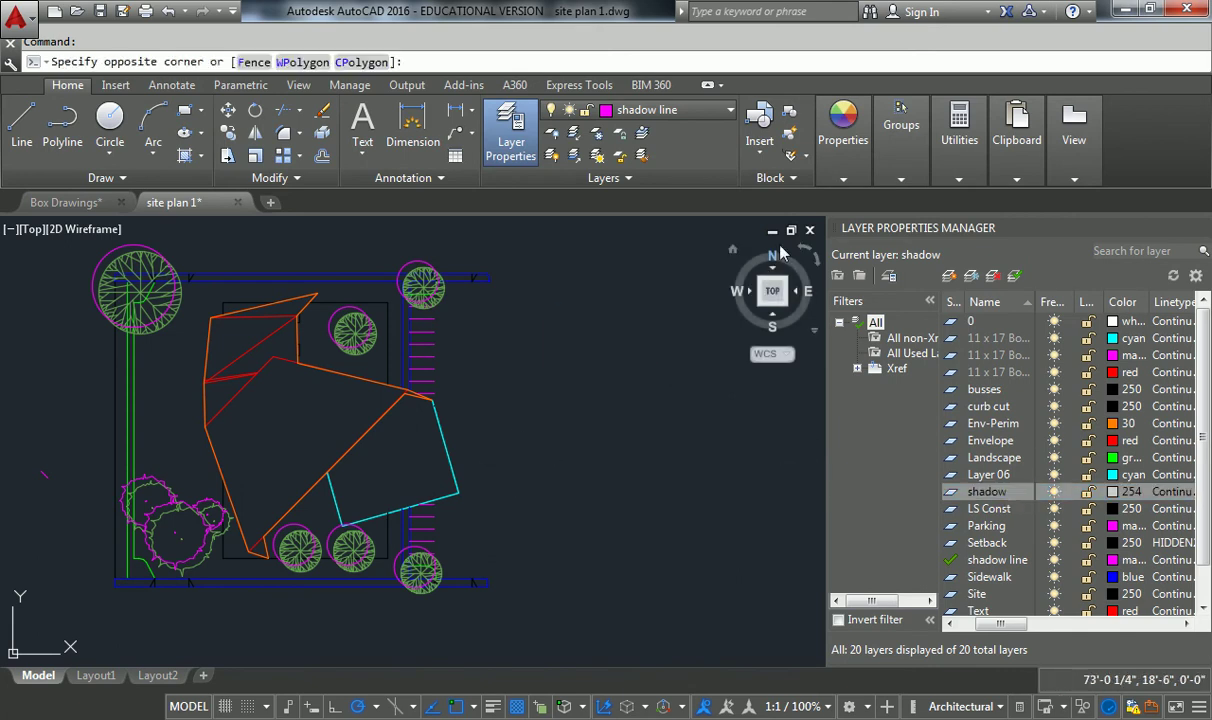
pyautogui.press('Escape')
pyautogui.click(1201, 230)
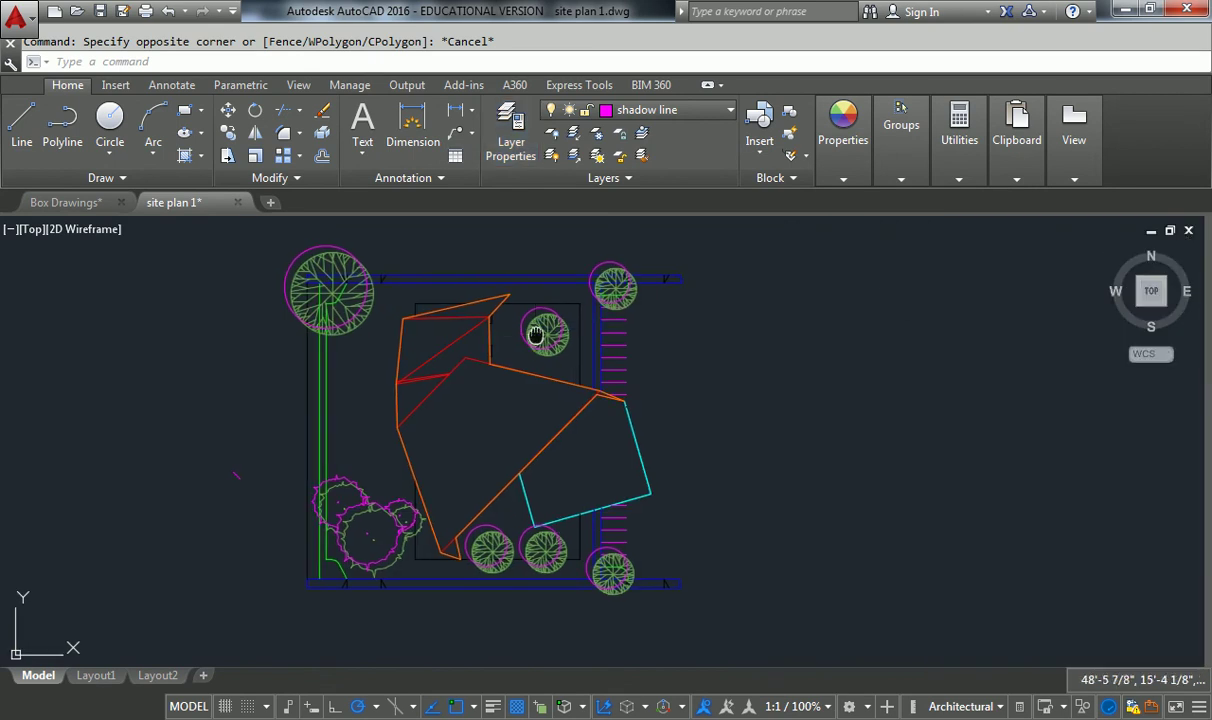
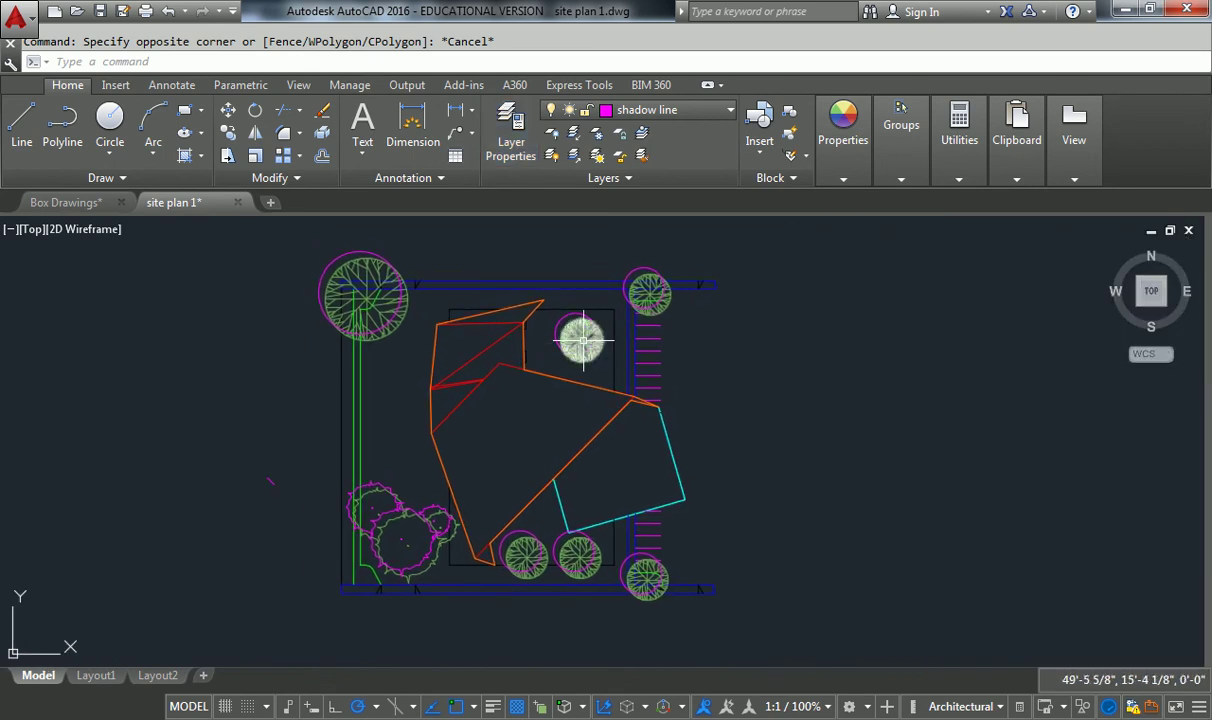
# Step: Make the shadow layer current and start a Solid hatch inside the shadow crescent of the large northwest tree
pyautogui.click(600, 110)
pyautogui.click(508, 428)
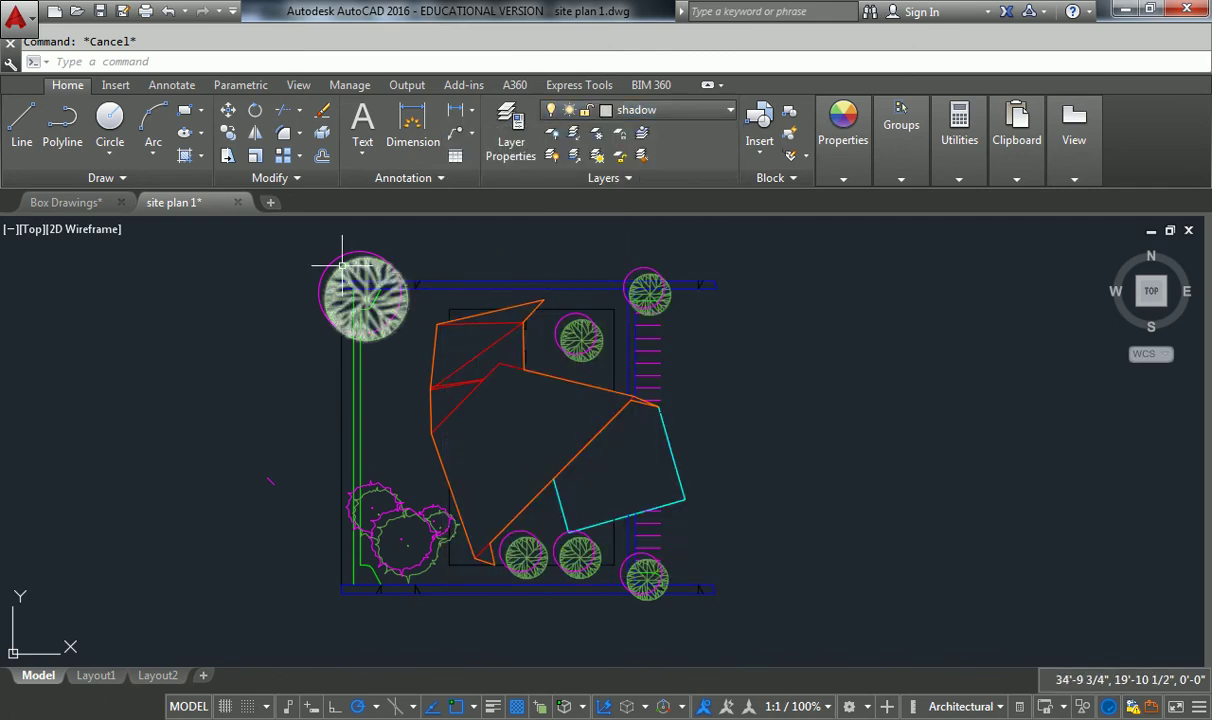
pyautogui.press('Return')
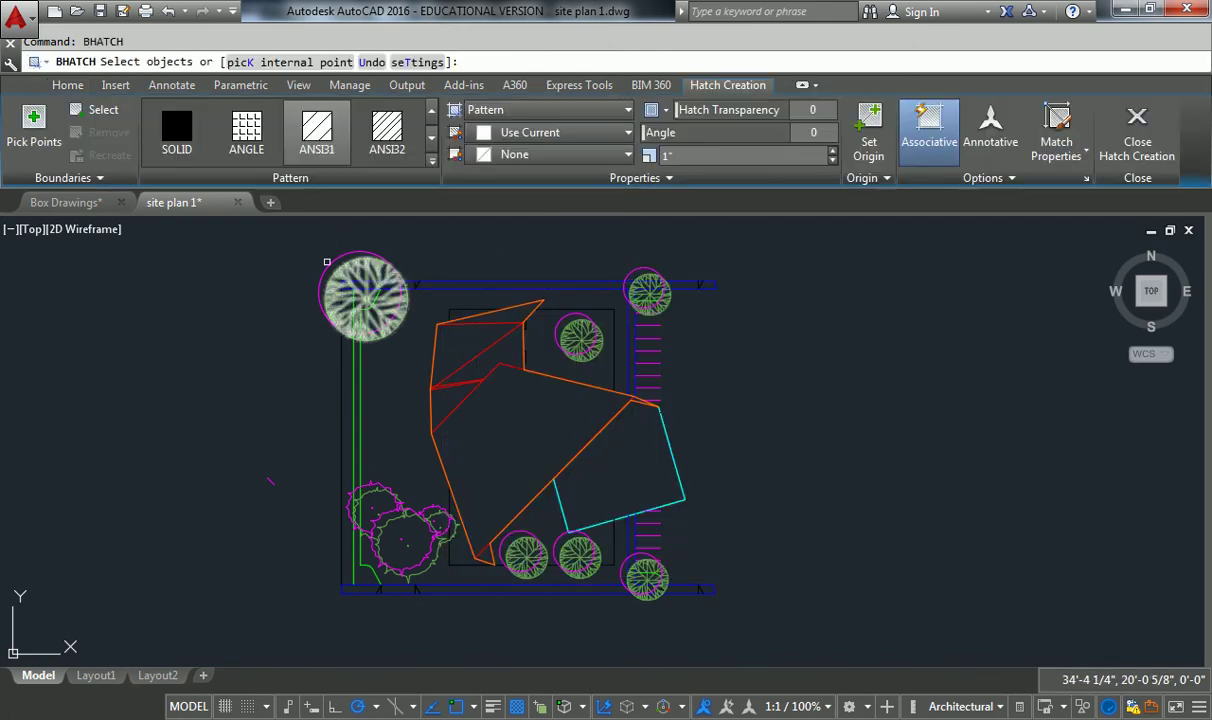
pyautogui.click(180, 138)
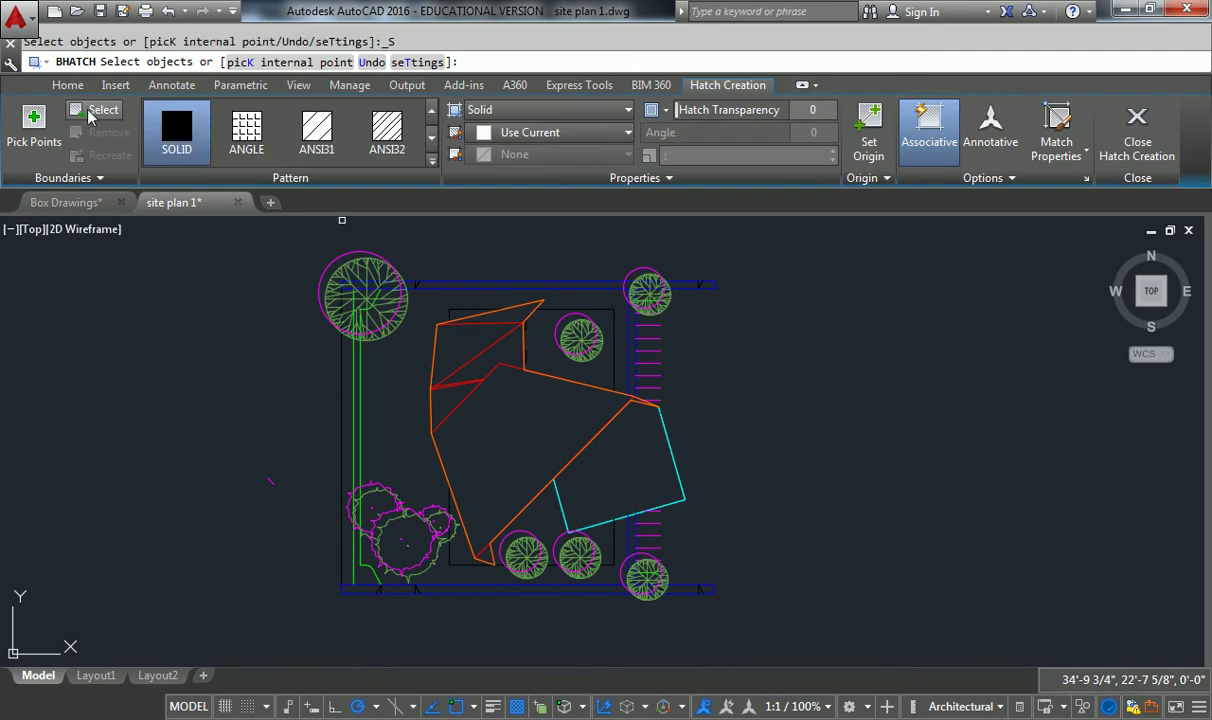
pyautogui.click(33, 125)
pyautogui.scroll(5, 358, 240)
pyautogui.click(340, 281)
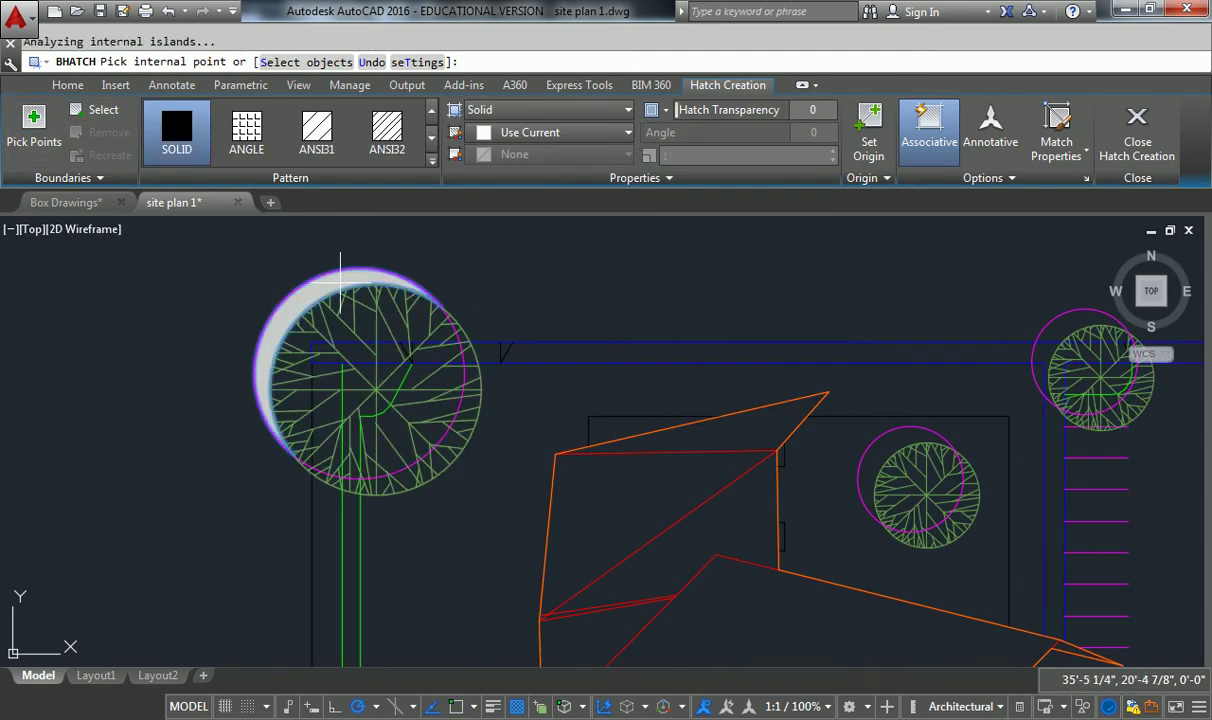
# Step: Add the shadow crescents of the tree north of the building and the northeast tree on the wall to the hatch
pyautogui.moveTo(584, 315); pyautogui.dragTo(371, 300, button='middle')
pyautogui.scroll(5, 679, 420)
pyautogui.click(679, 420)
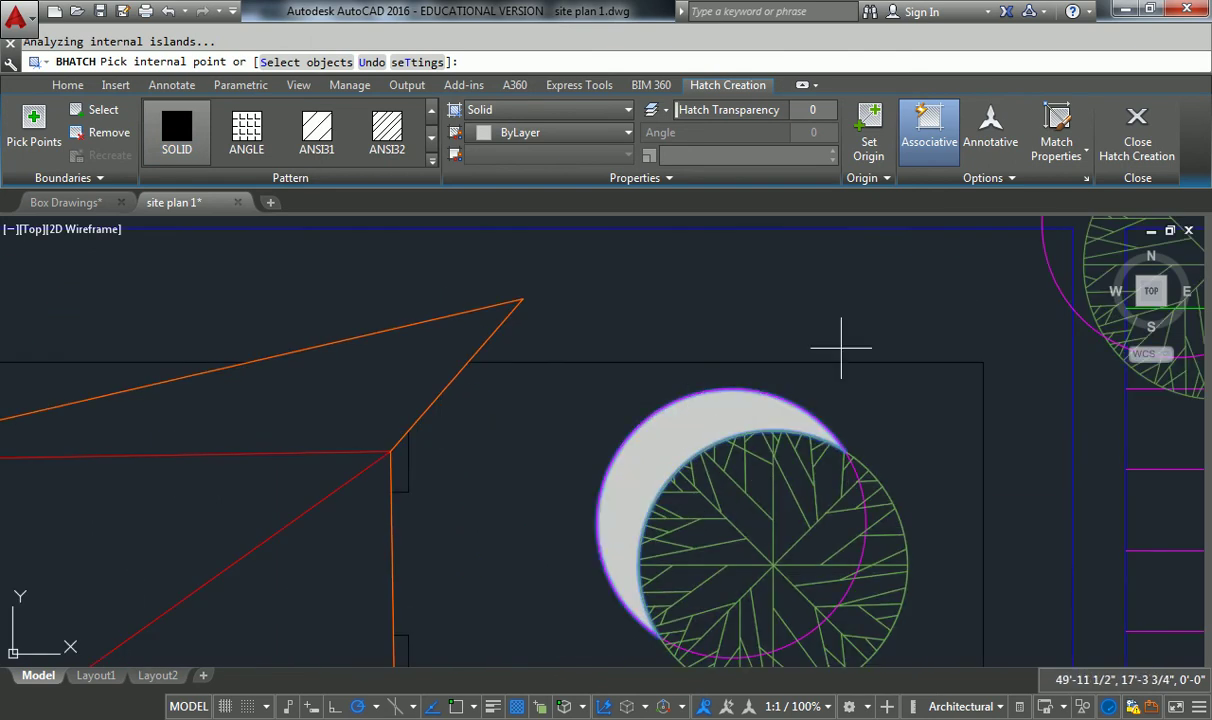
pyautogui.moveTo(1052, 281); pyautogui.dragTo(633, 360, button='middle')
pyautogui.click(655, 274)
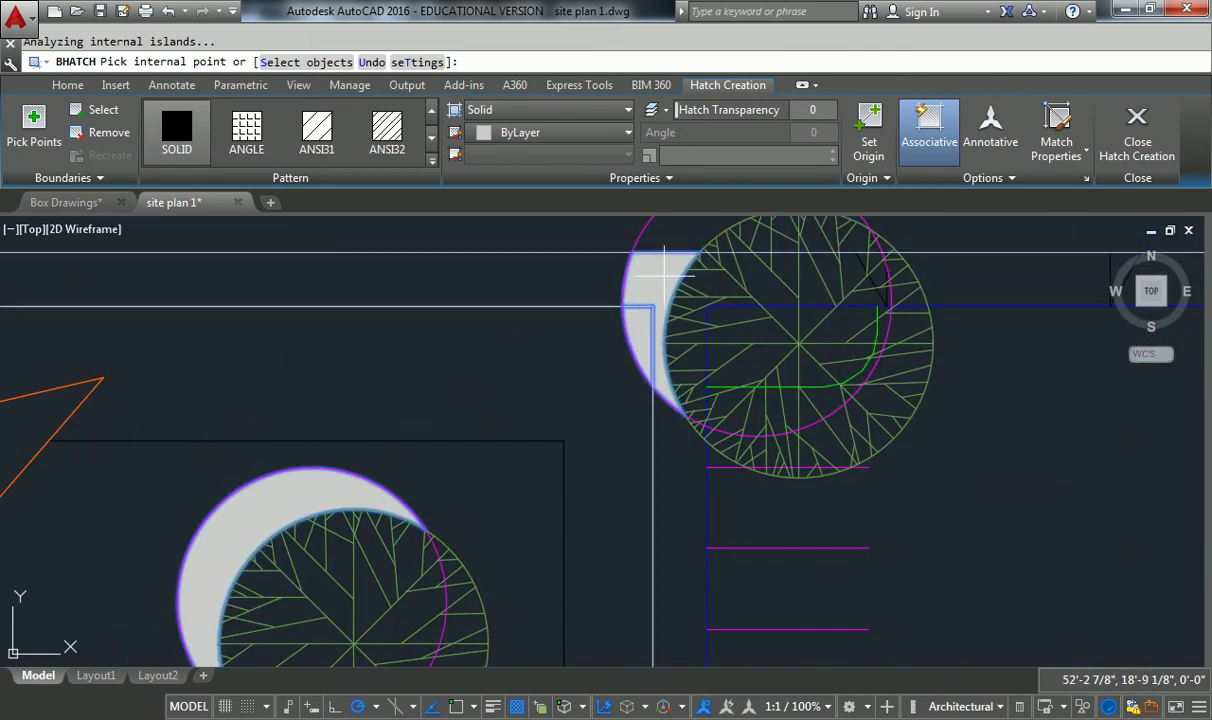
pyautogui.click(645, 232)
pyautogui.moveTo(645, 232); pyautogui.dragTo(579, 310, button='middle')
pyautogui.click(595, 347)
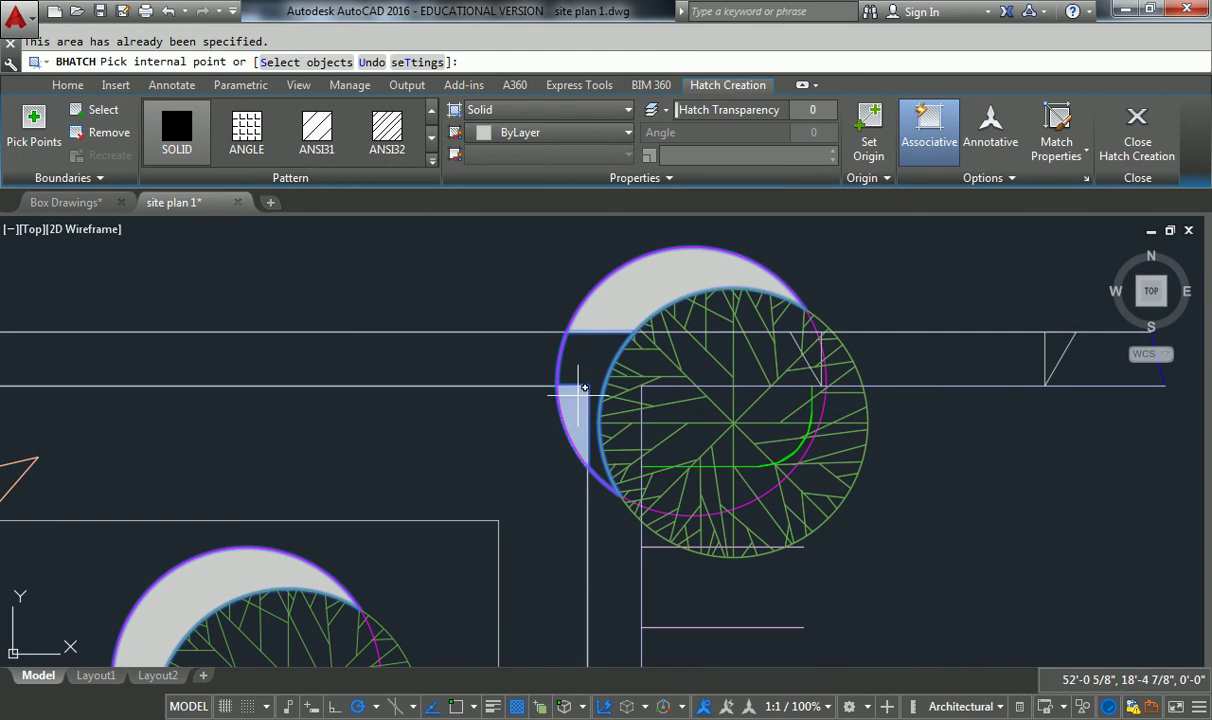
# Step: Add the shadow crescents of the two neighboring trees along the south edge of the building to the hatch
pyautogui.scroll(-4, 600, 347)
pyautogui.moveTo(560, 473); pyautogui.dragTo(586, 312, button='middle')
pyautogui.scroll(-1, 586, 312)
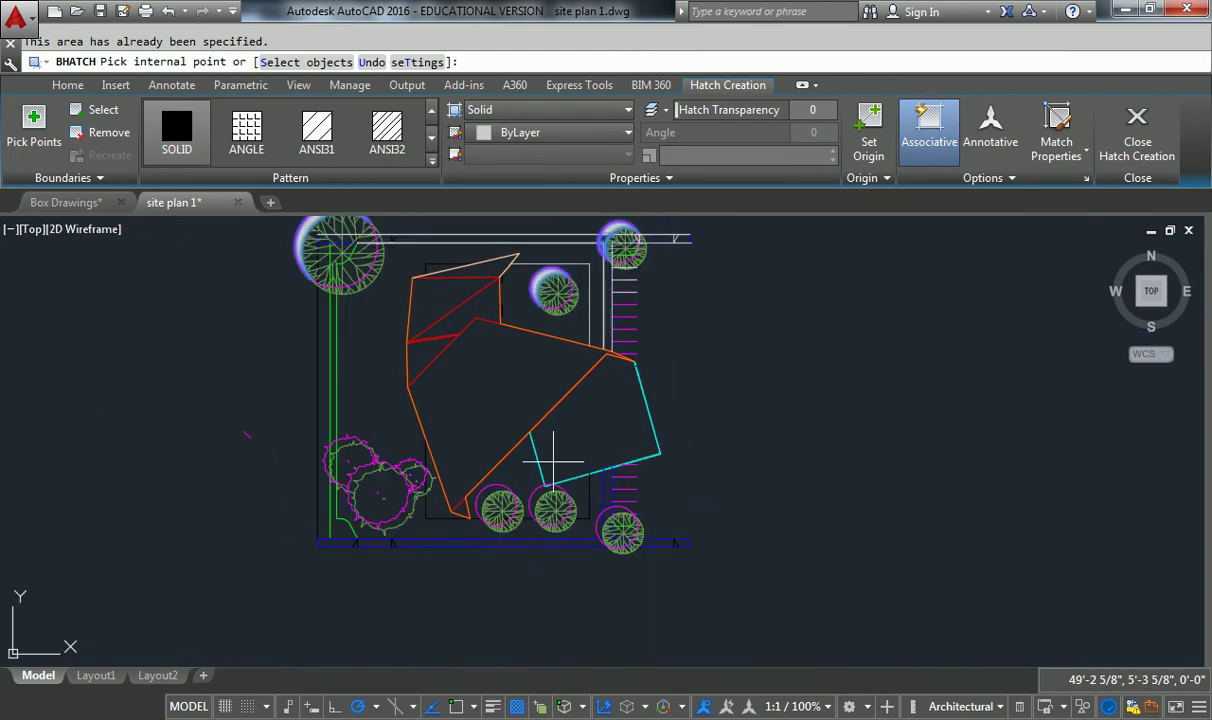
pyautogui.moveTo(507, 483); pyautogui.dragTo(518, 380, button='middle')
pyautogui.scroll(3, 519, 381)
pyautogui.click(470, 397)
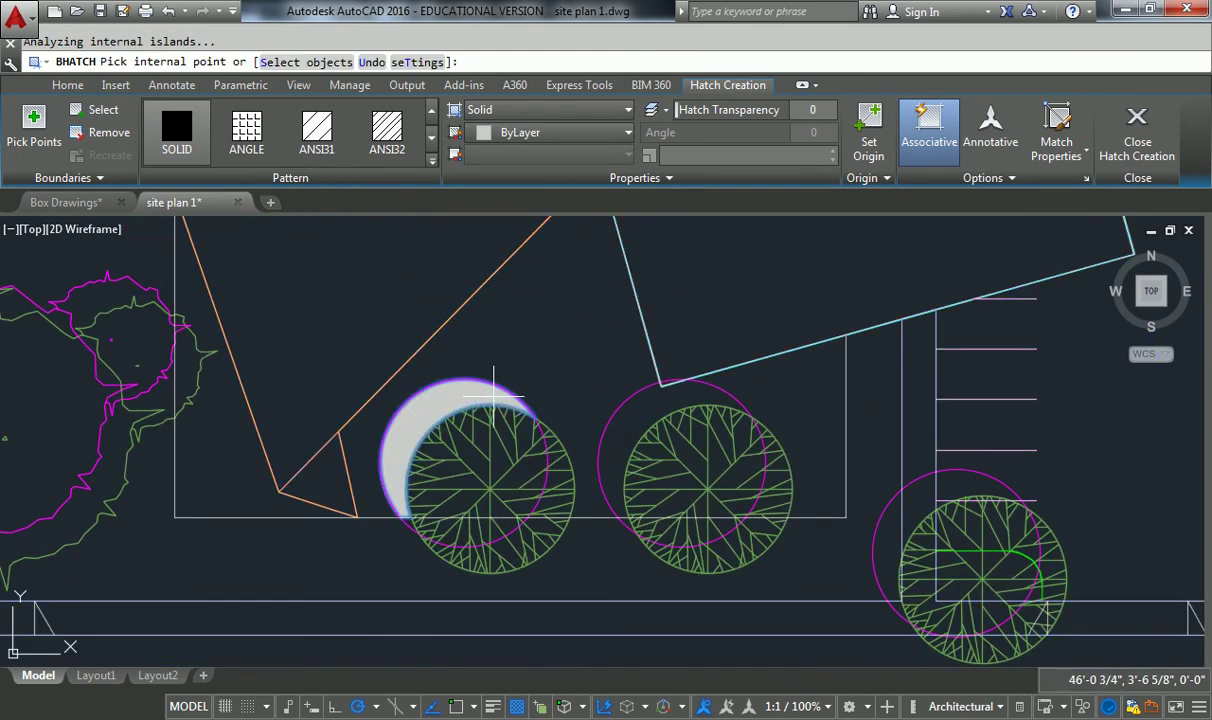
pyautogui.click(666, 393)
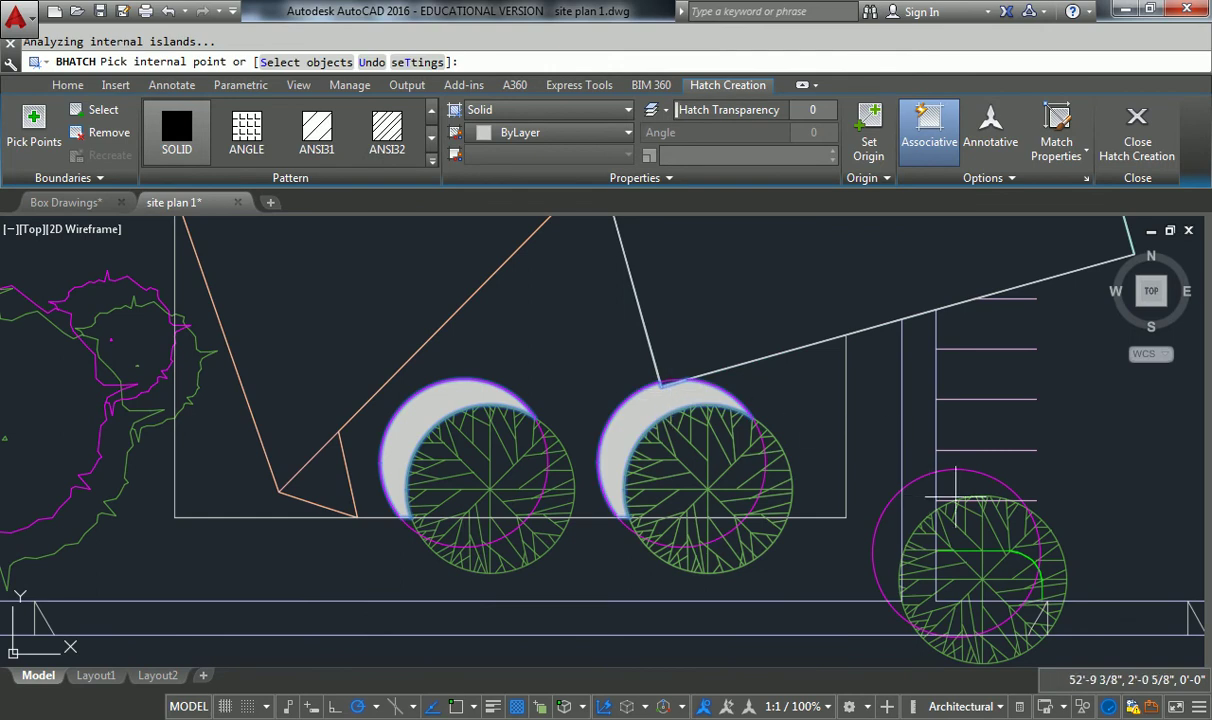
# Step: Pick the shadow segments of the southeast tree beside the parking stripes for the hatch
pyautogui.scroll(8, 937, 485)
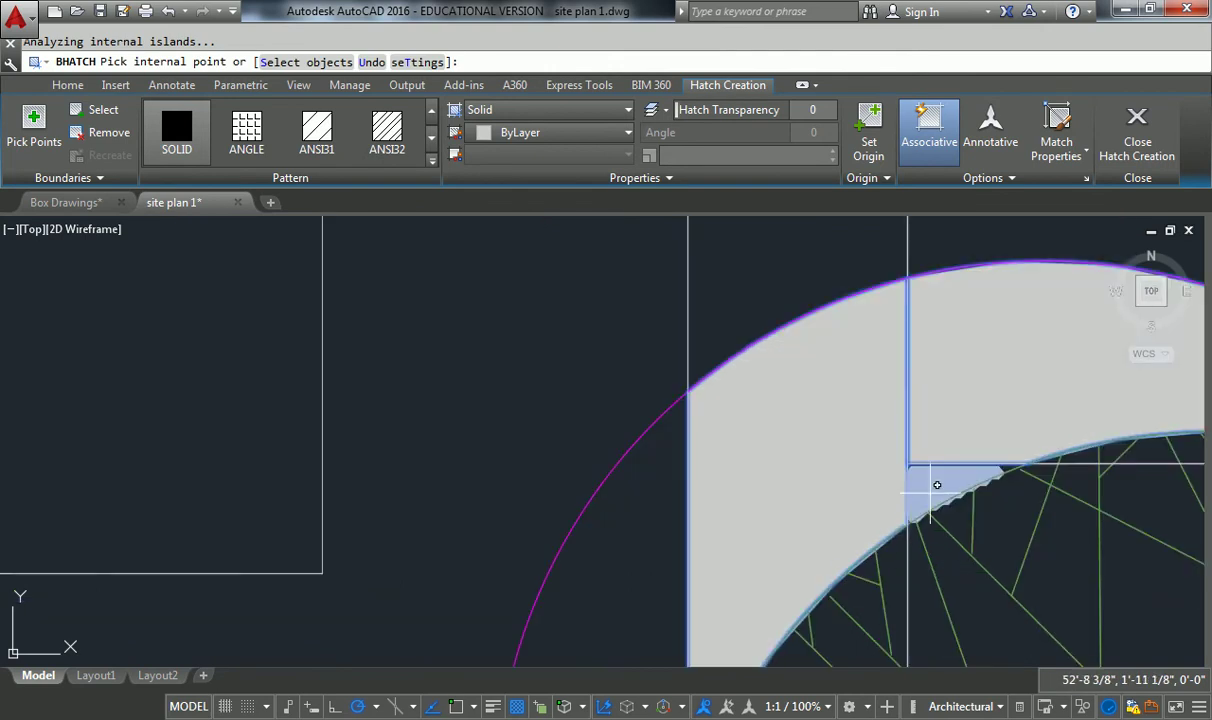
pyautogui.click(930, 493)
pyautogui.scroll(-6, 922, 483)
pyautogui.moveTo(920, 481); pyautogui.dragTo(852, 397, button='middle')
pyautogui.scroll(4, 808, 392)
pyautogui.click(830, 392)
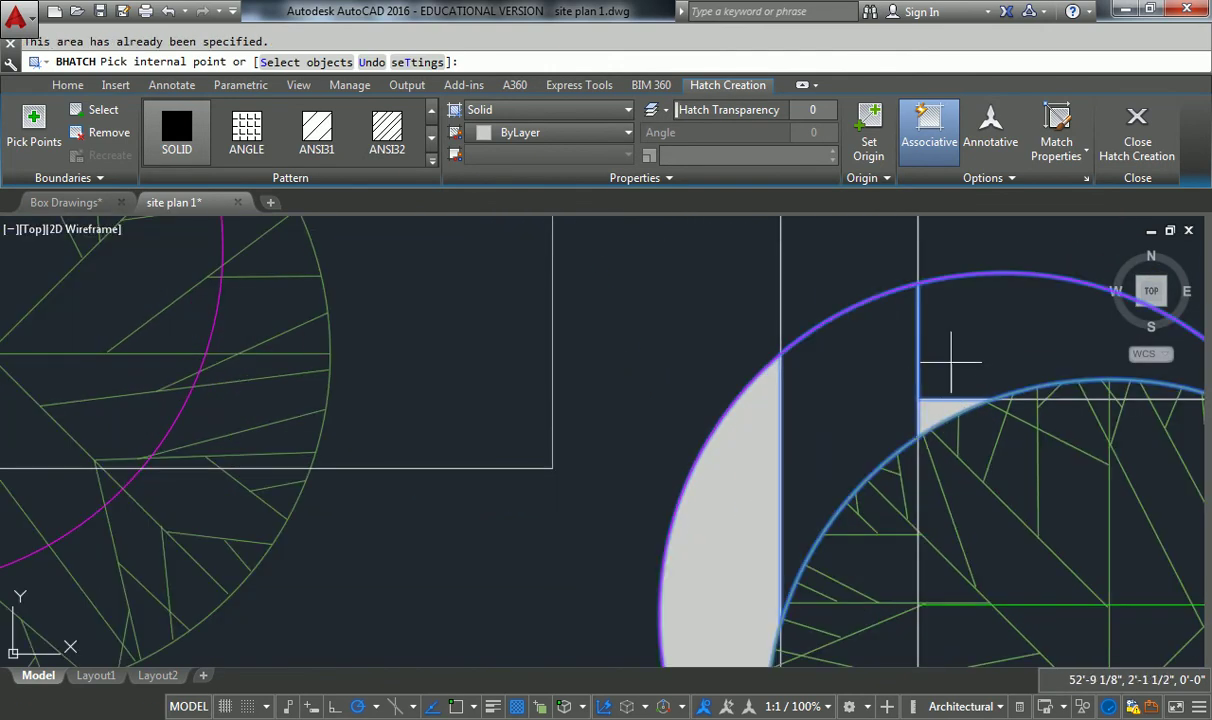
# Step: Add the shadow areas of the small east canopy and the northwest canopy of the tree clump to the hatch
pyautogui.scroll(-8, 951, 362)
pyautogui.scroll(6, 449, 307)
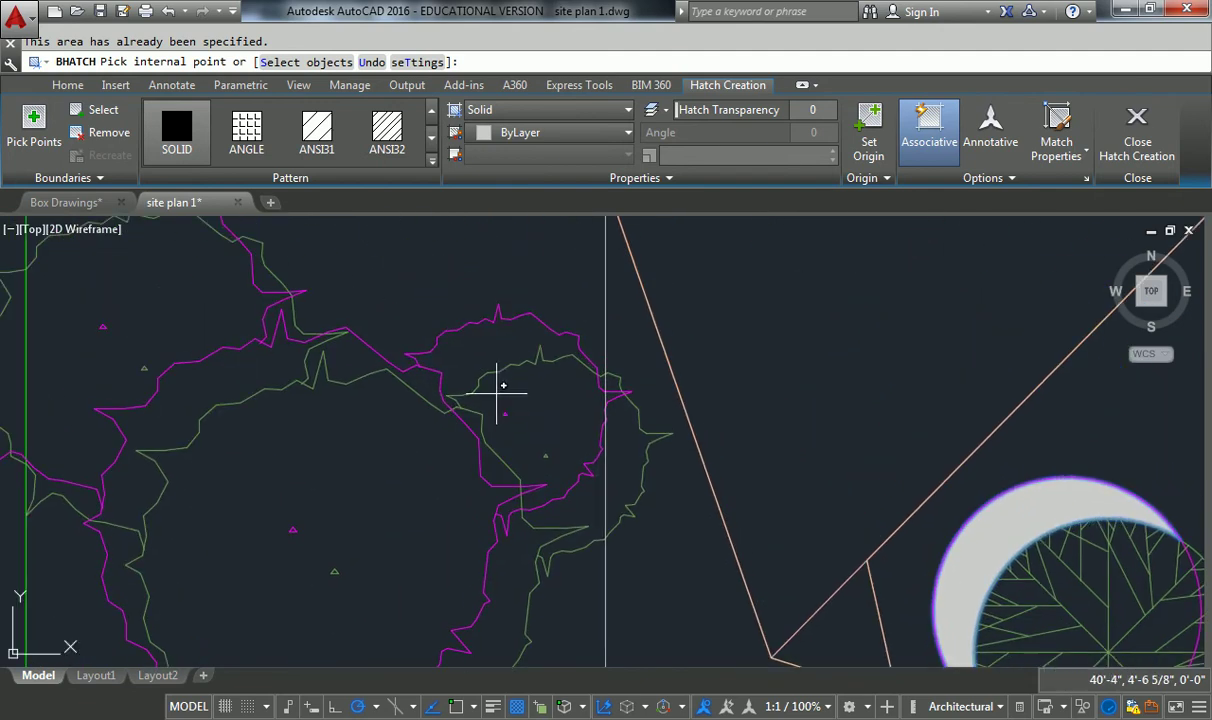
pyautogui.click(495, 346)
pyautogui.moveTo(343, 330); pyautogui.dragTo(523, 385, button='middle')
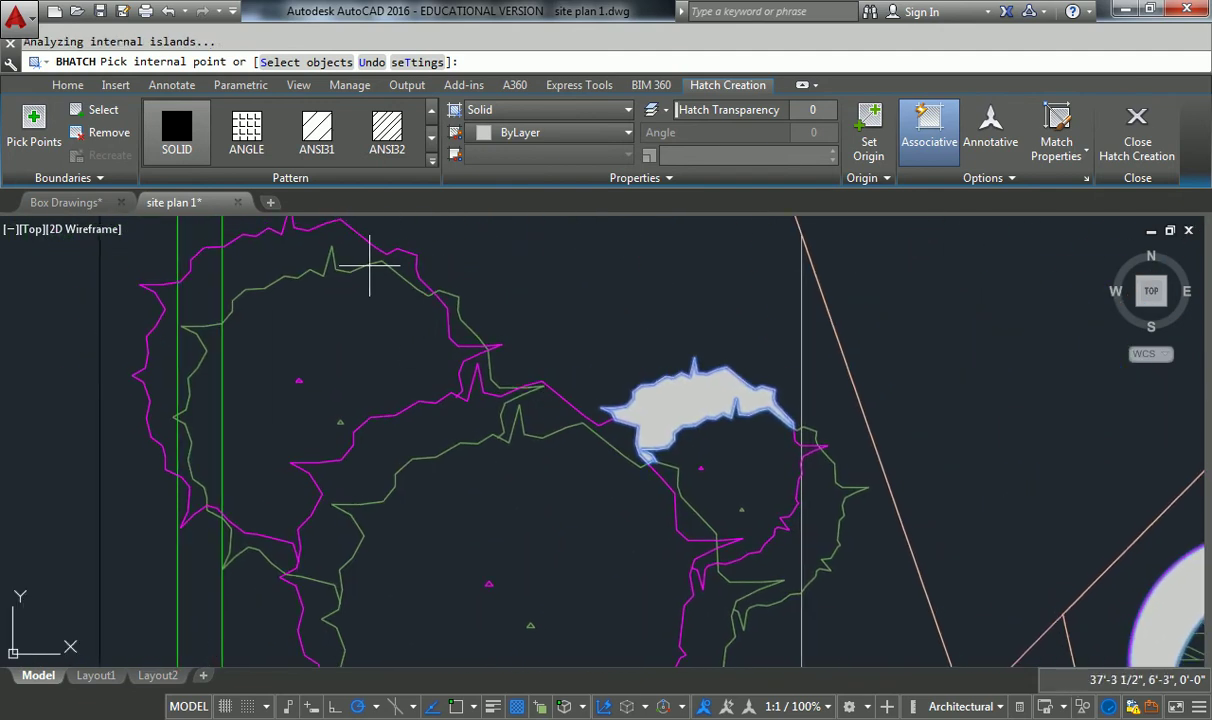
pyautogui.click(353, 250)
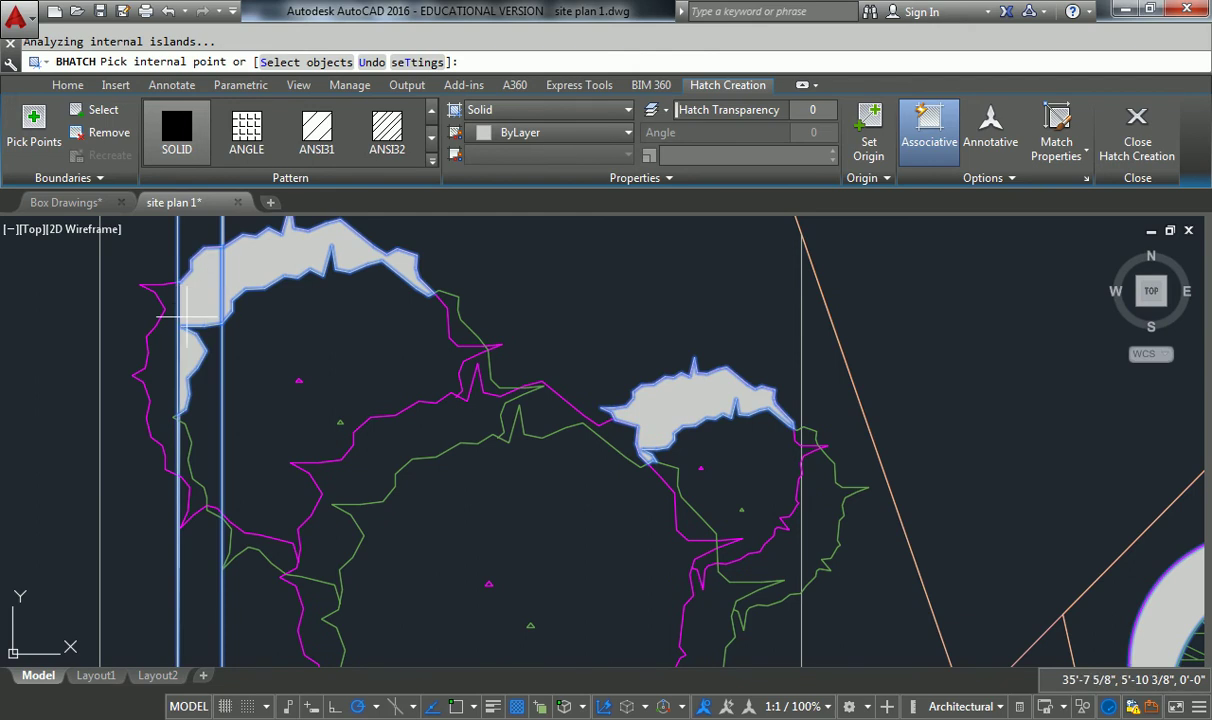
pyautogui.click(160, 355)
# Step: Add the remaining shadow sliver at the southwest edge of the clump's northwest canopy to the hatch
pyautogui.scroll(-3, 205, 380)
pyautogui.scroll(3, 200, 405)
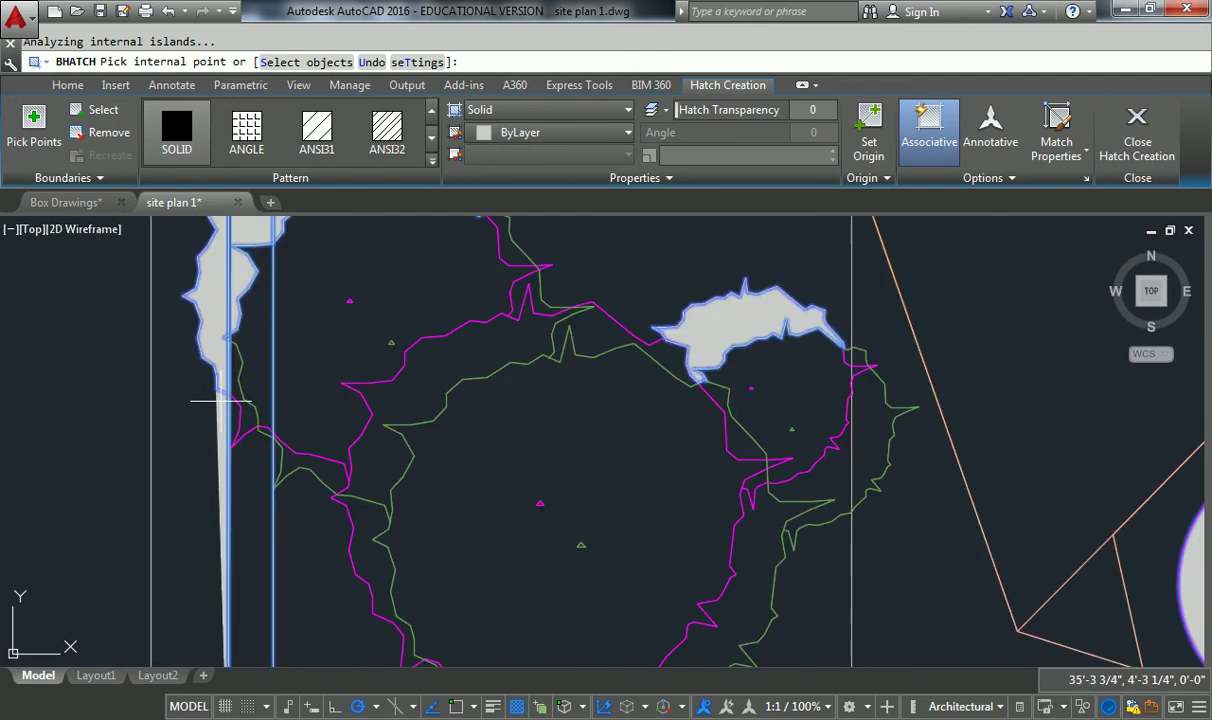
pyautogui.scroll(-2, 233, 398)
pyautogui.scroll(1, 238, 378)
pyautogui.scroll(3, 232, 434)
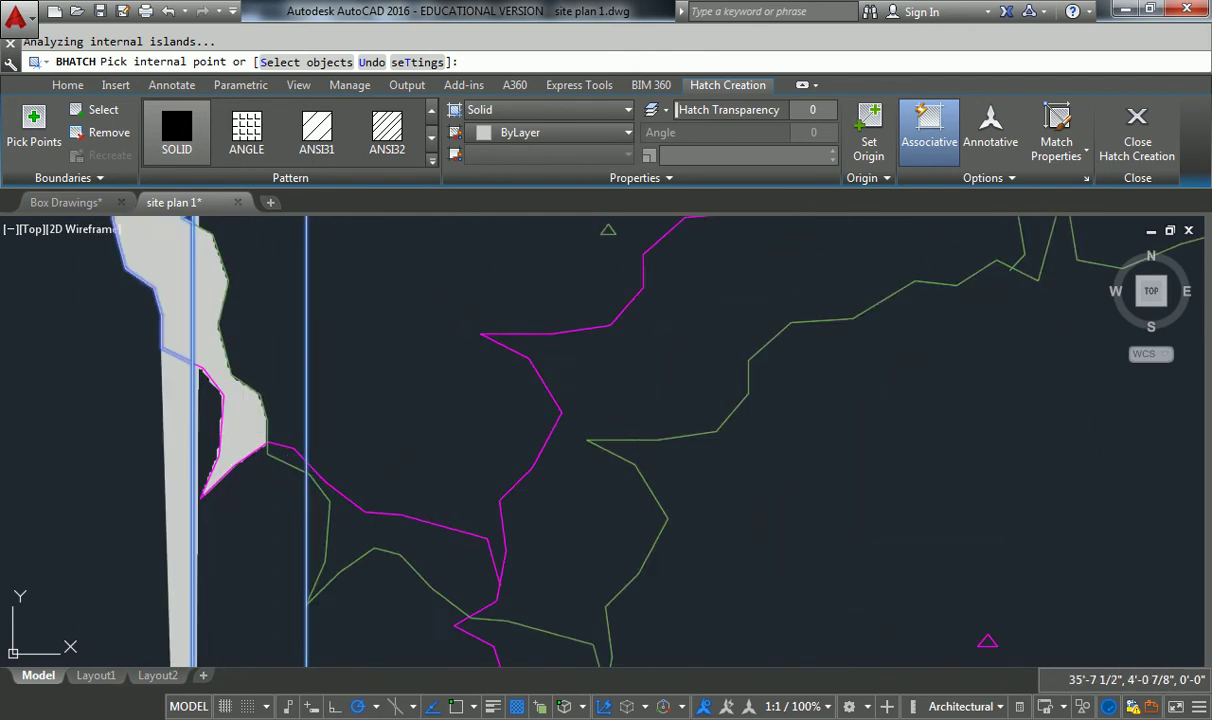
pyautogui.click(228, 411)
# Step: Add the west and north shadow areas of the clump's largest canopy and finish the hatch
pyautogui.scroll(-5, 237, 410)
pyautogui.scroll(2, 268, 443)
pyautogui.scroll(1, 268, 441)
pyautogui.click(265, 448)
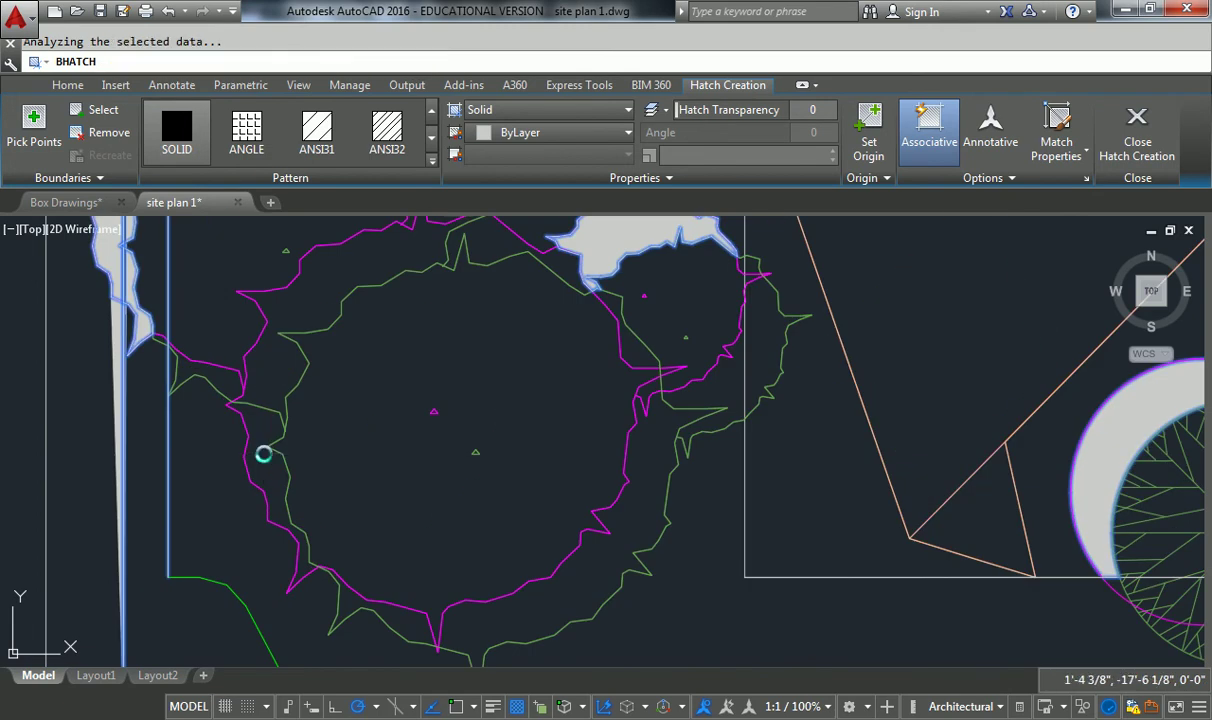
pyautogui.scroll(-1, 264, 450)
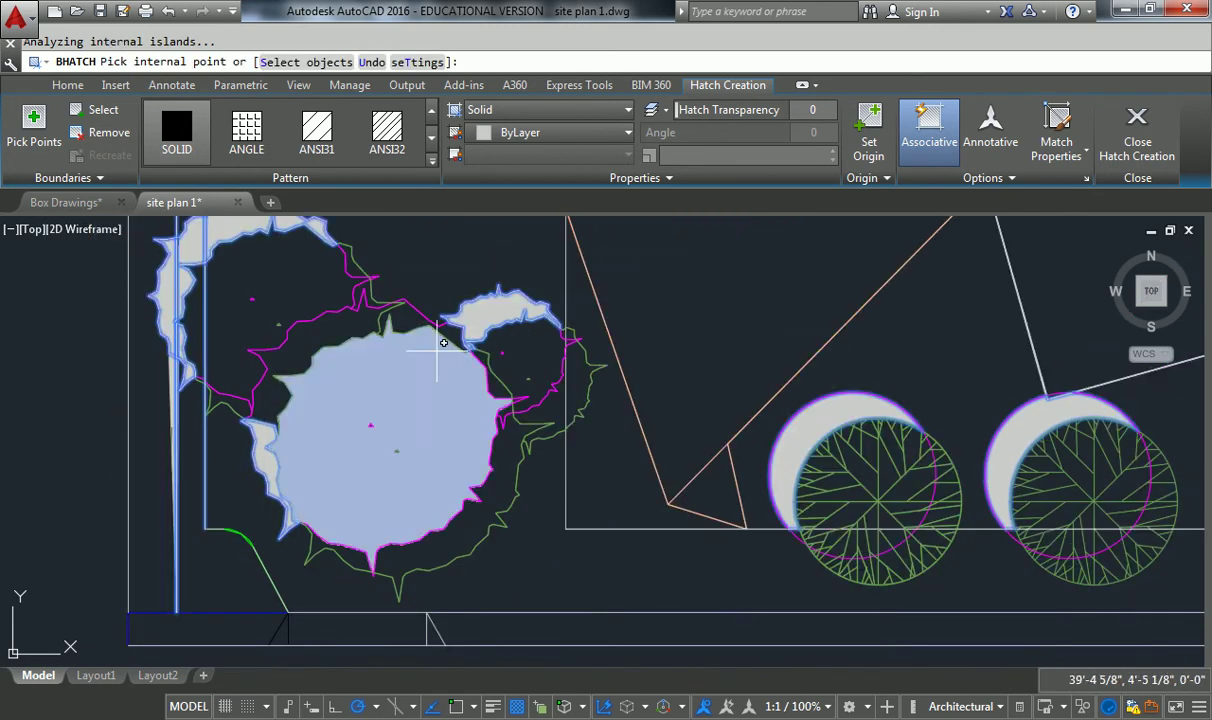
pyautogui.click(409, 317)
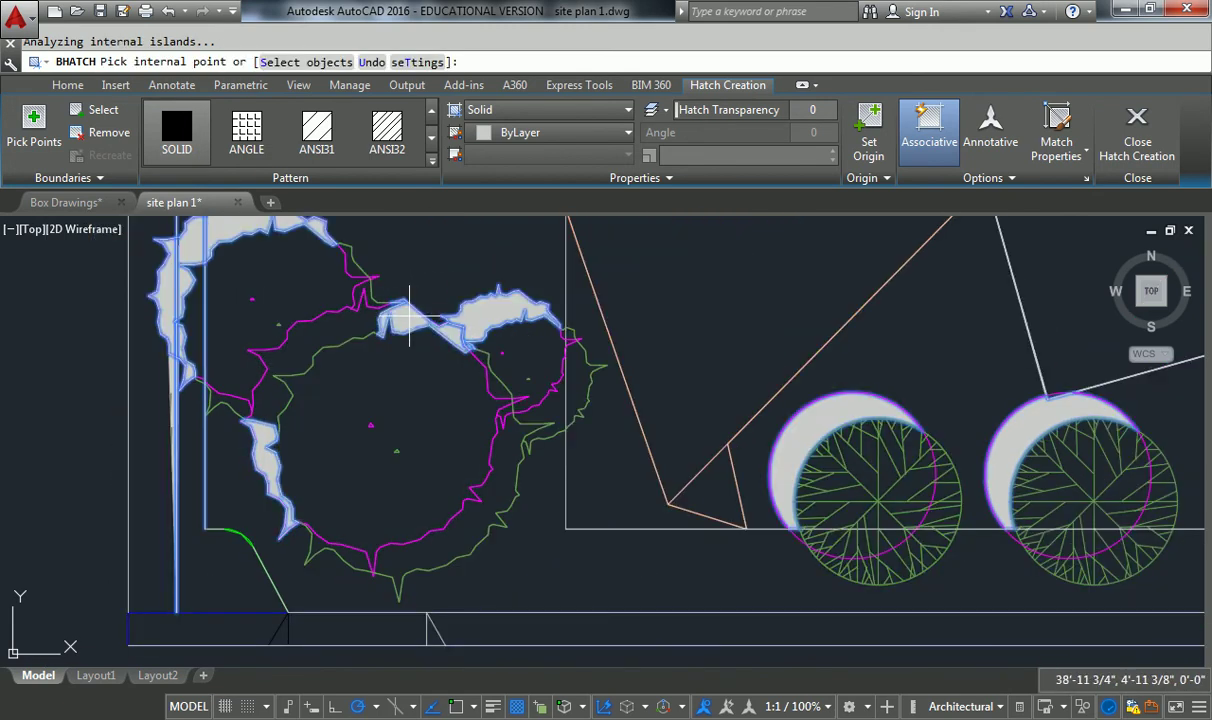
pyautogui.press('Return')
# Step: Examine the hatched shadows of the southeast tree, the northern trees and the tree clump across the site plan
pyautogui.scroll(-3, 452, 303)
pyautogui.moveTo(494, 308); pyautogui.dragTo(400, 432, button='middle')
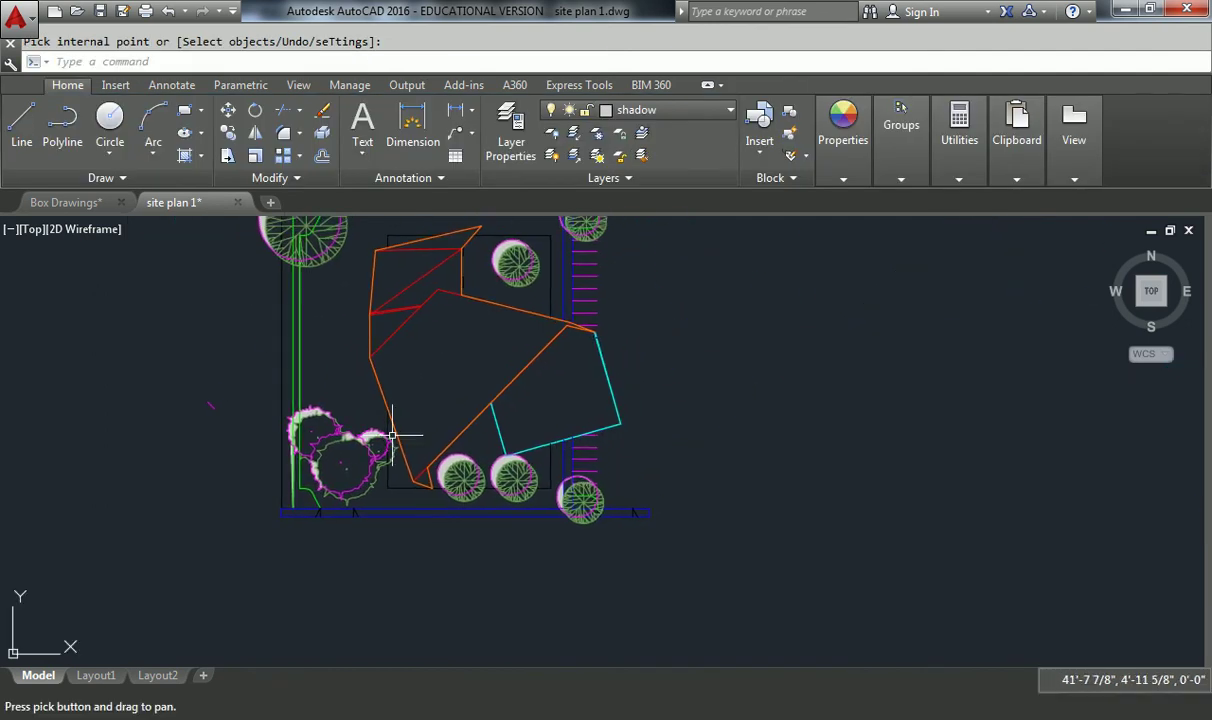
pyautogui.scroll(8, 578, 510)
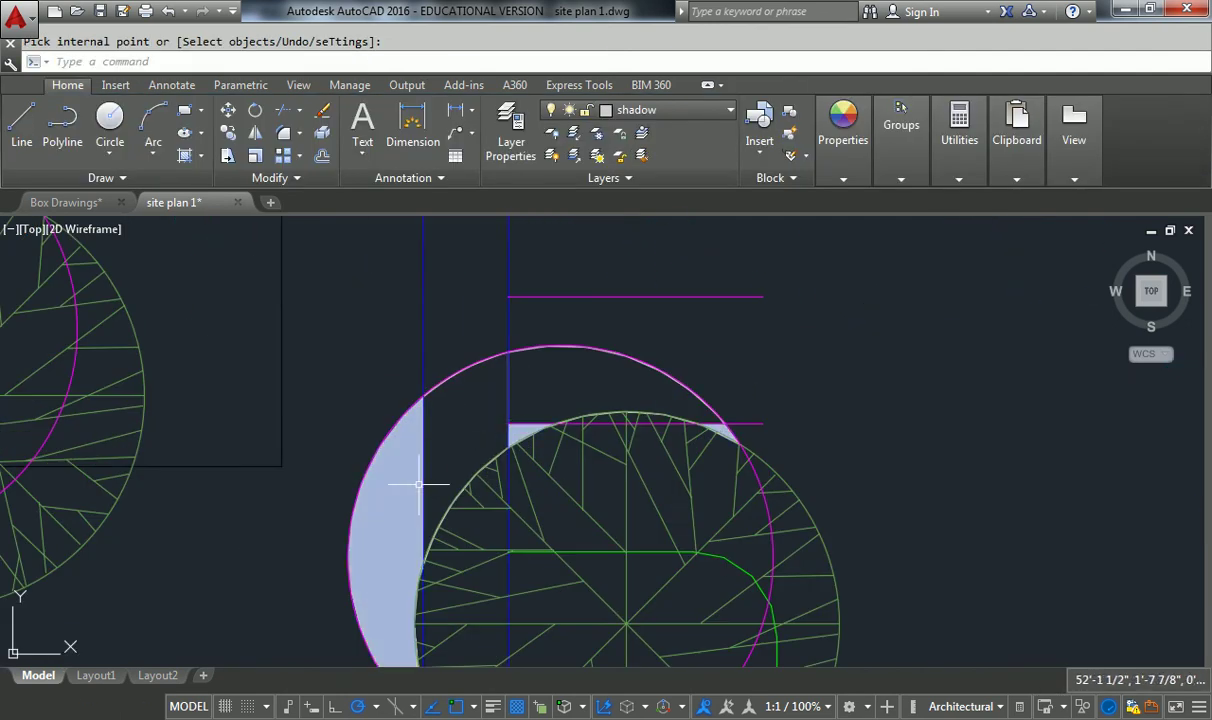
pyautogui.click(418, 487)
pyautogui.click(405, 440)
pyautogui.press('Escape')
pyautogui.scroll(-4, 521, 371)
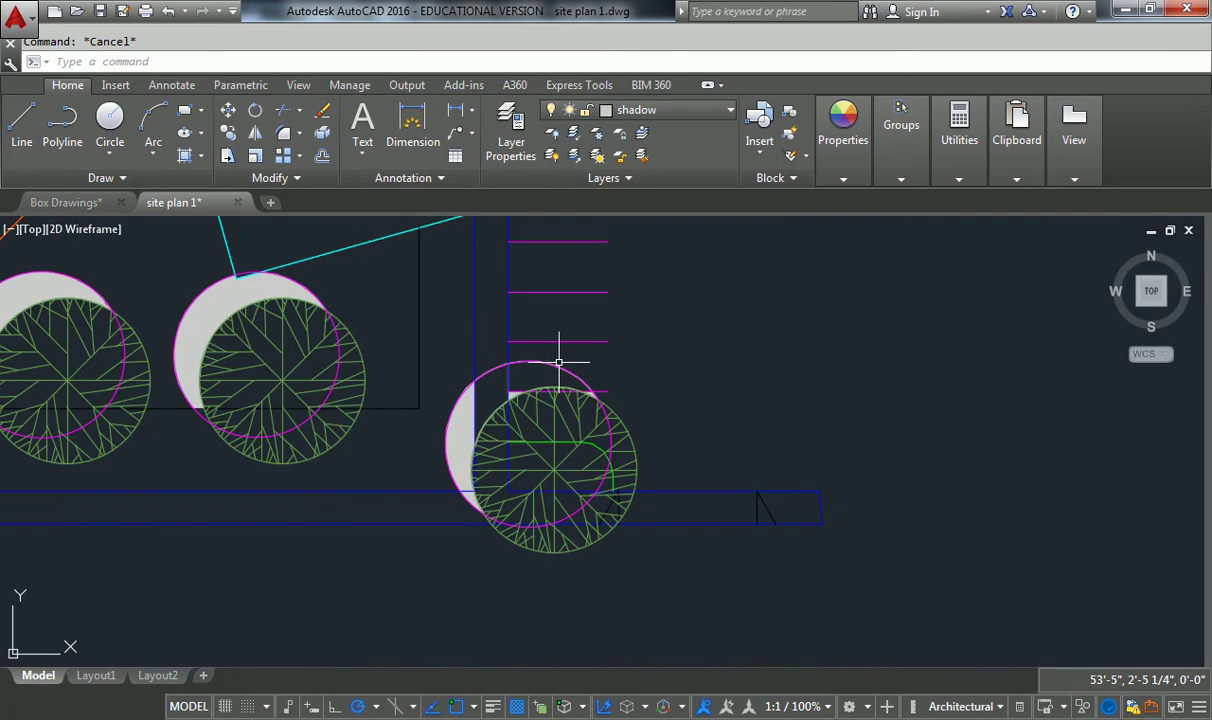
pyautogui.hotkey('ctrl', 'z')
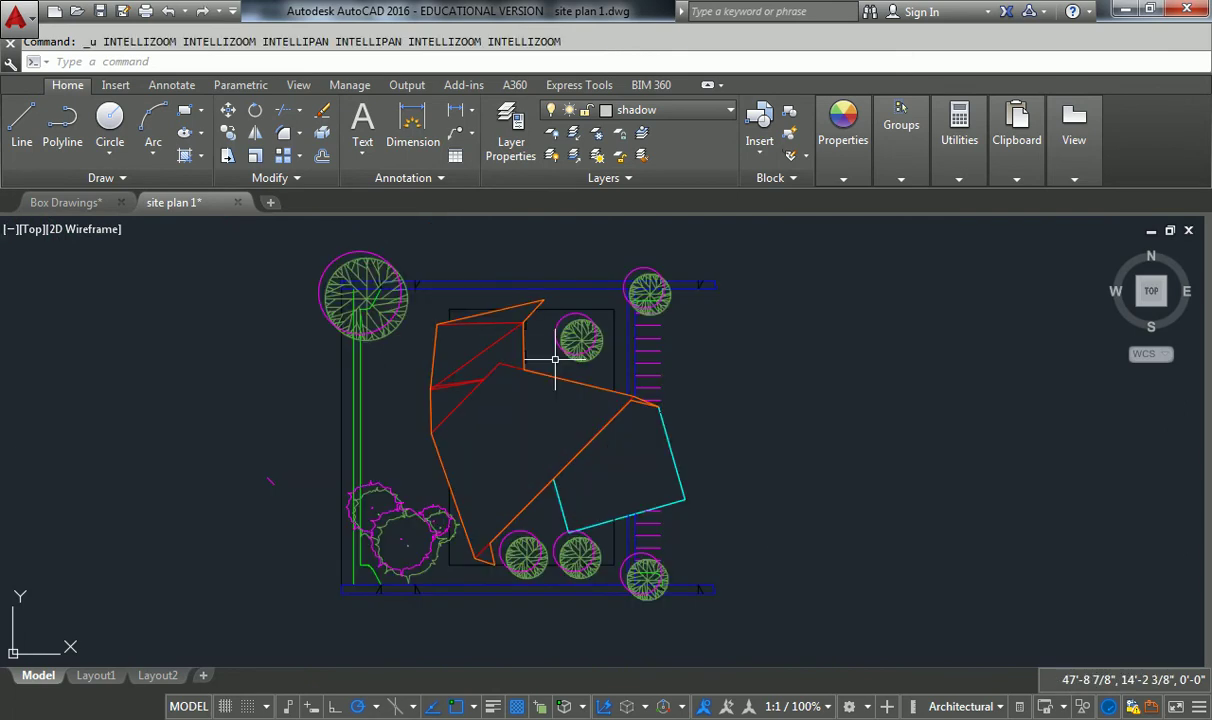
pyautogui.hotkey('ctrl', 'y')
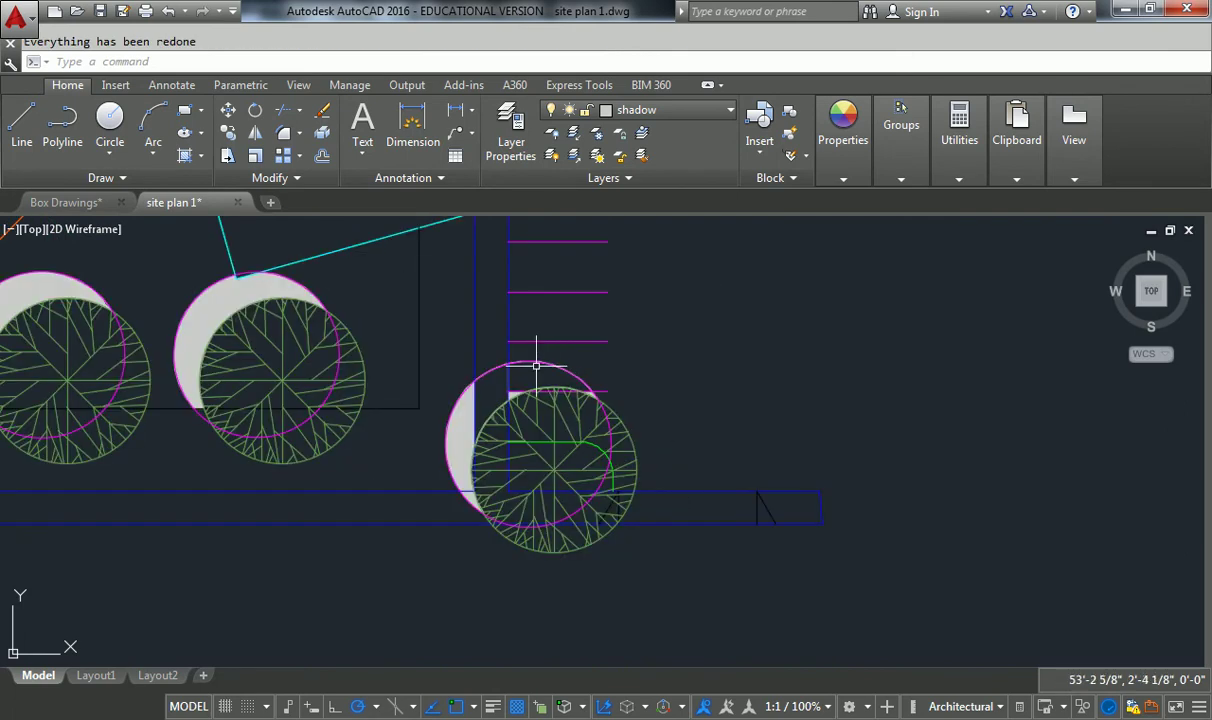
pyautogui.scroll(-2, 305, 349)
pyautogui.moveTo(214, 222); pyautogui.dragTo(287, 371, button='middle')
pyautogui.moveTo(347, 270); pyautogui.dragTo(360, 376, button='middle')
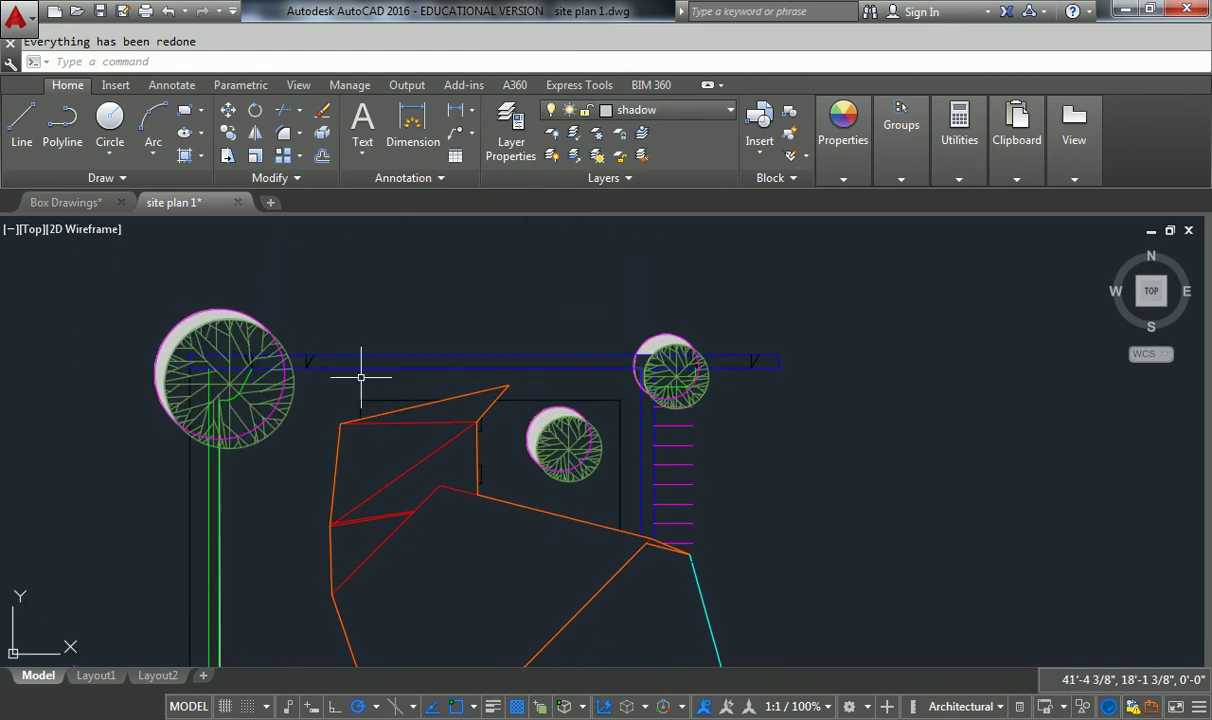
pyautogui.press('Escape')
pyautogui.scroll(-4, 500, 398)
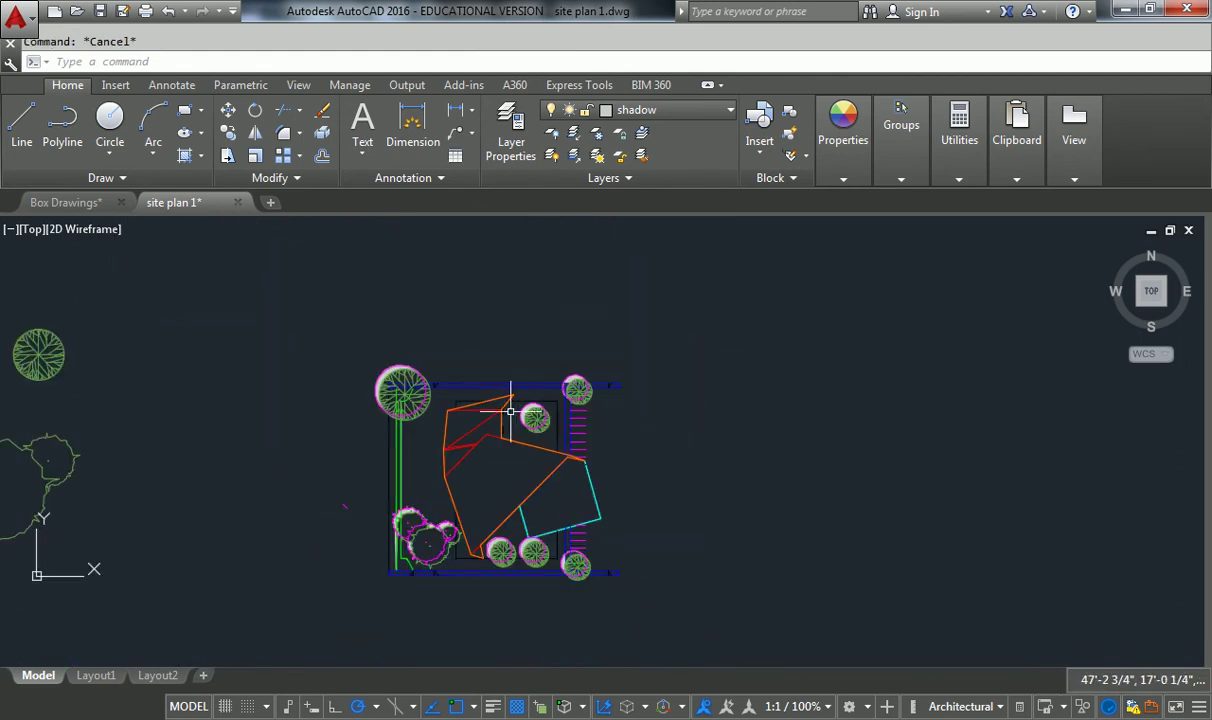
pyautogui.scroll(3, 490, 420)
pyautogui.scroll(-1, 486, 395)
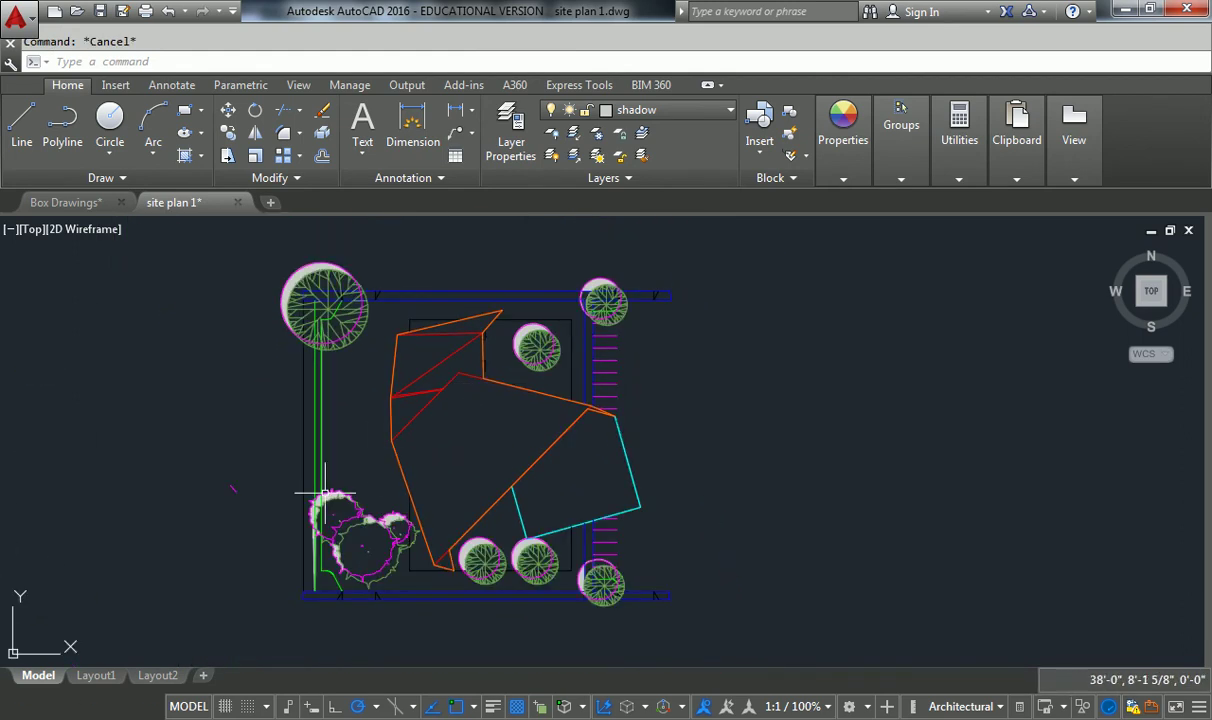
# Step: Display the site plan in Layout1
pyautogui.click(96, 675)
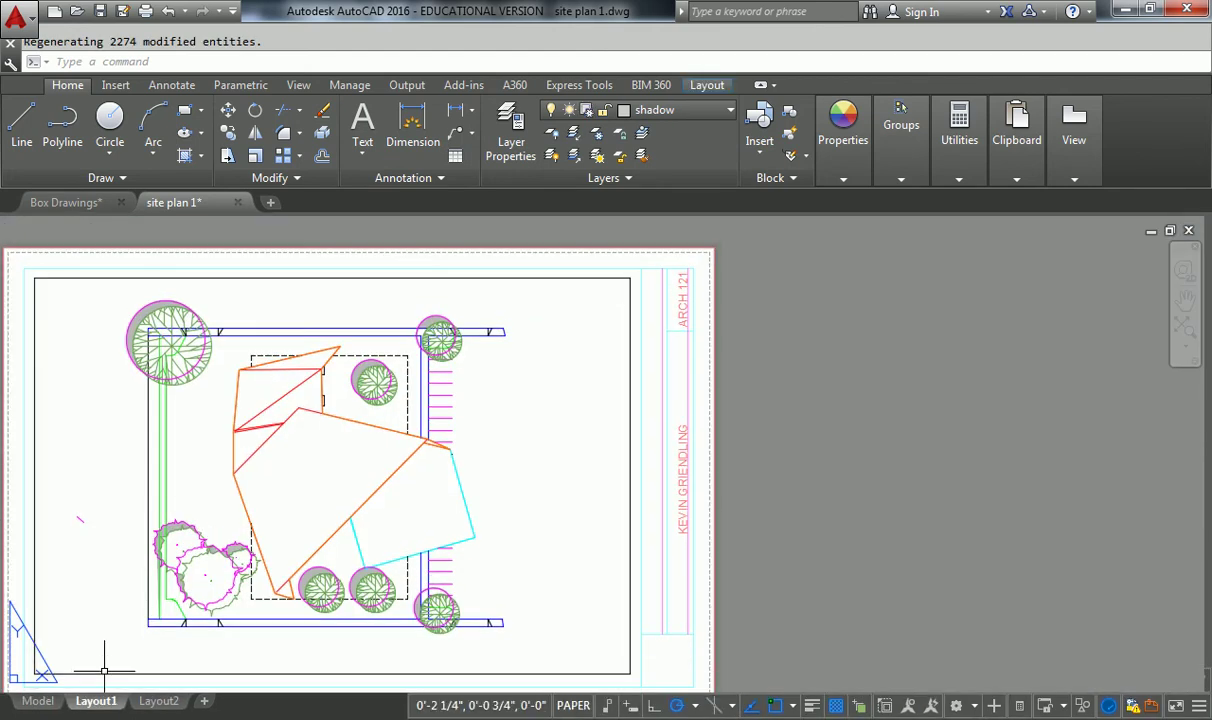
pyautogui.rightClick(80, 650)
pyautogui.press('Escape')
# Step: Open the layer properties manager, widen it to show the layer colors, and make shadow line the current layer
pyautogui.click(505, 122)
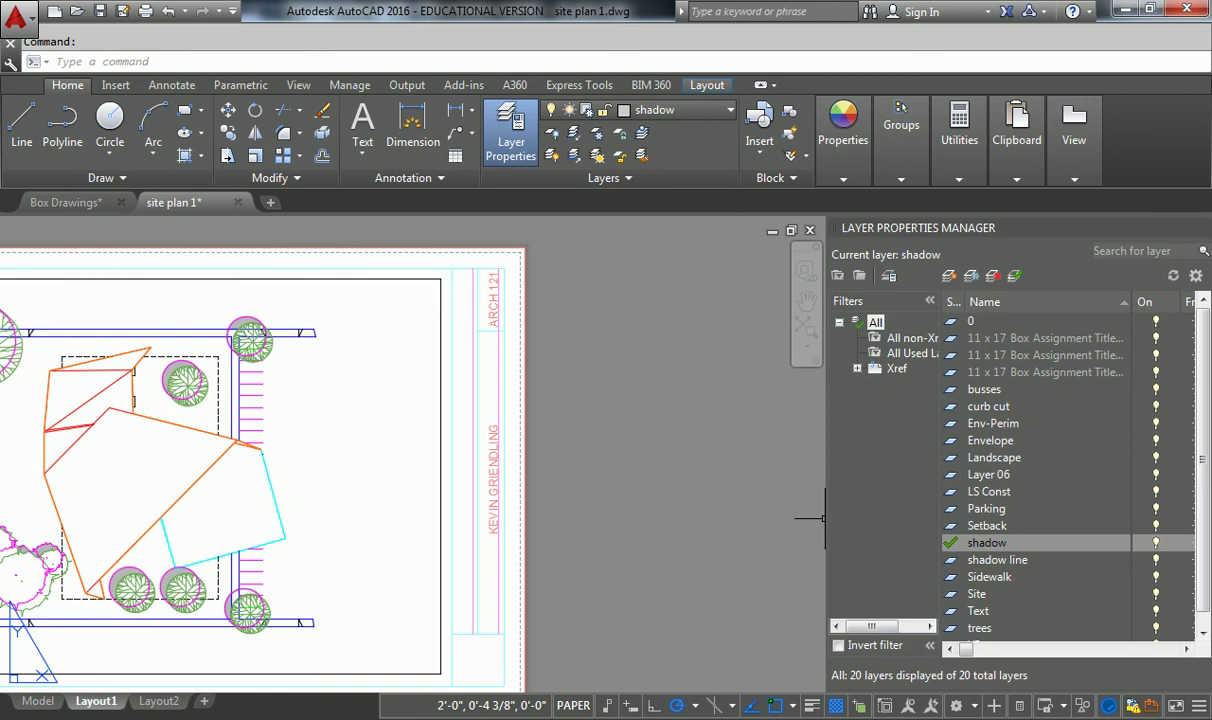
pyautogui.moveTo(827, 519); pyautogui.dragTo(557, 519)
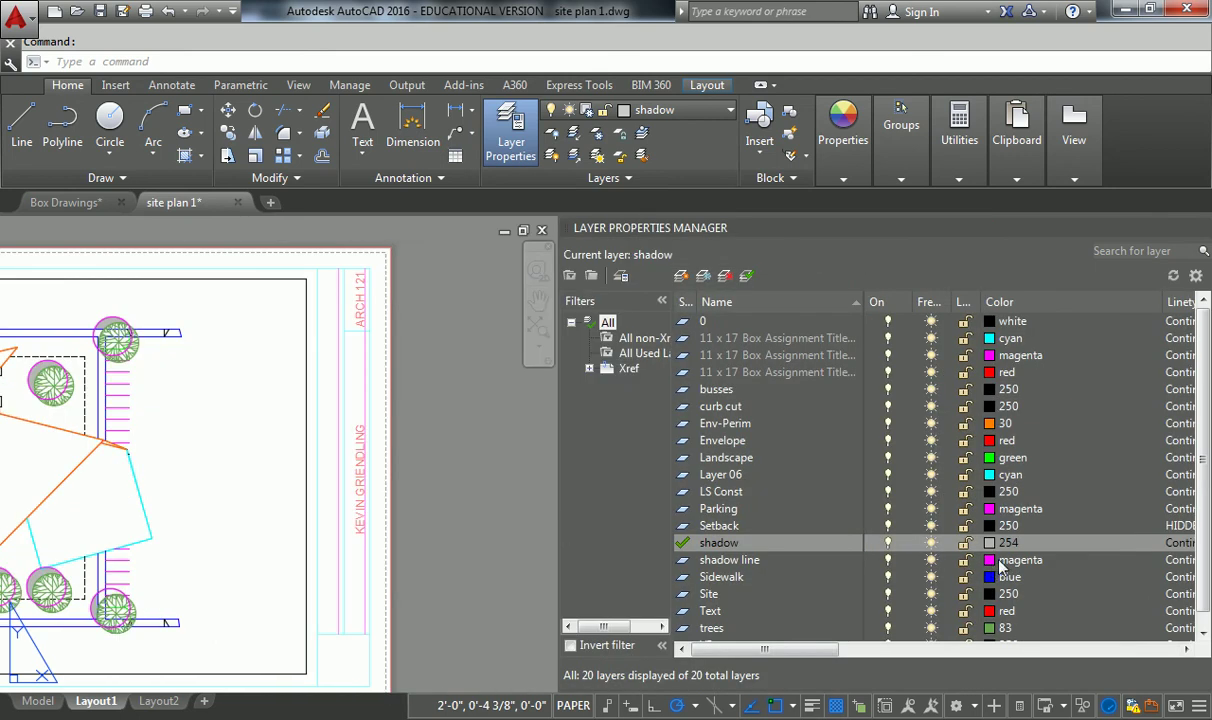
pyautogui.moveTo(765, 649)
pyautogui.mouseDown()
pyautogui.moveTo(964, 652)
pyautogui.moveTo(743, 652)
pyautogui.mouseUp()
pyautogui.doubleClick(730, 559)
pyautogui.click(739, 544)
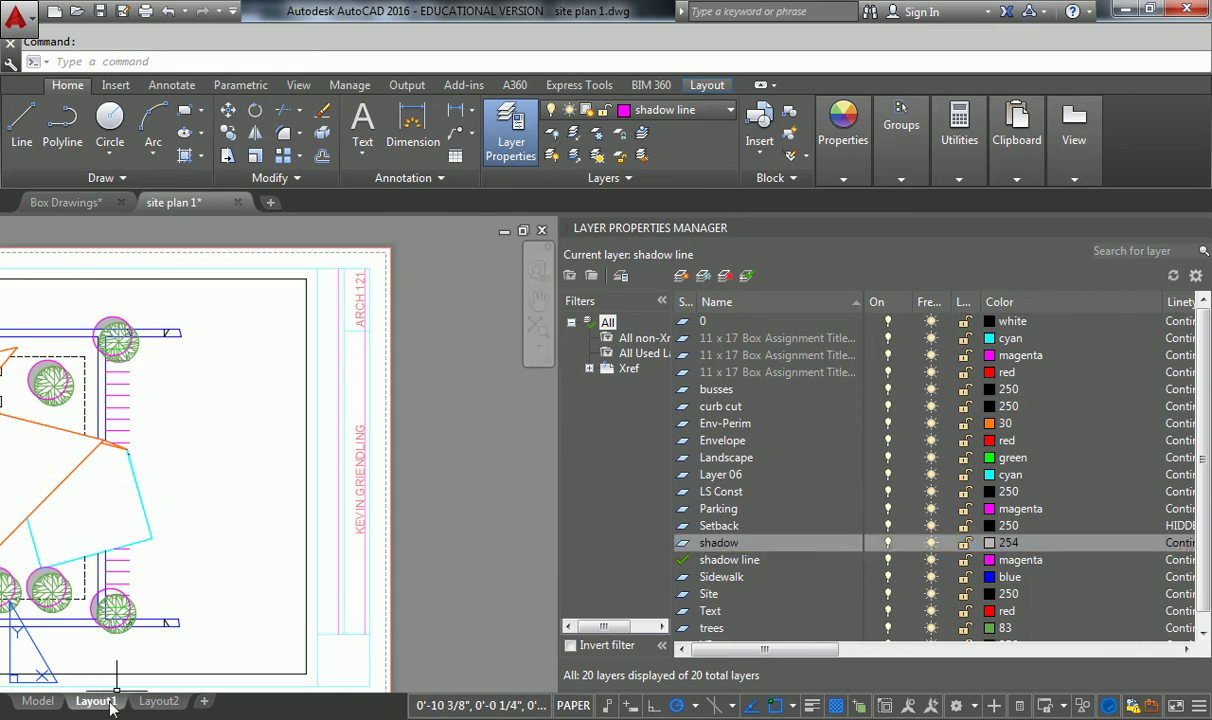
# Step: Assign the Custom Gray Hatch.ctb plot style table in Layout1's page setup
pyautogui.rightClick(115, 704)
pyautogui.click(208, 565)
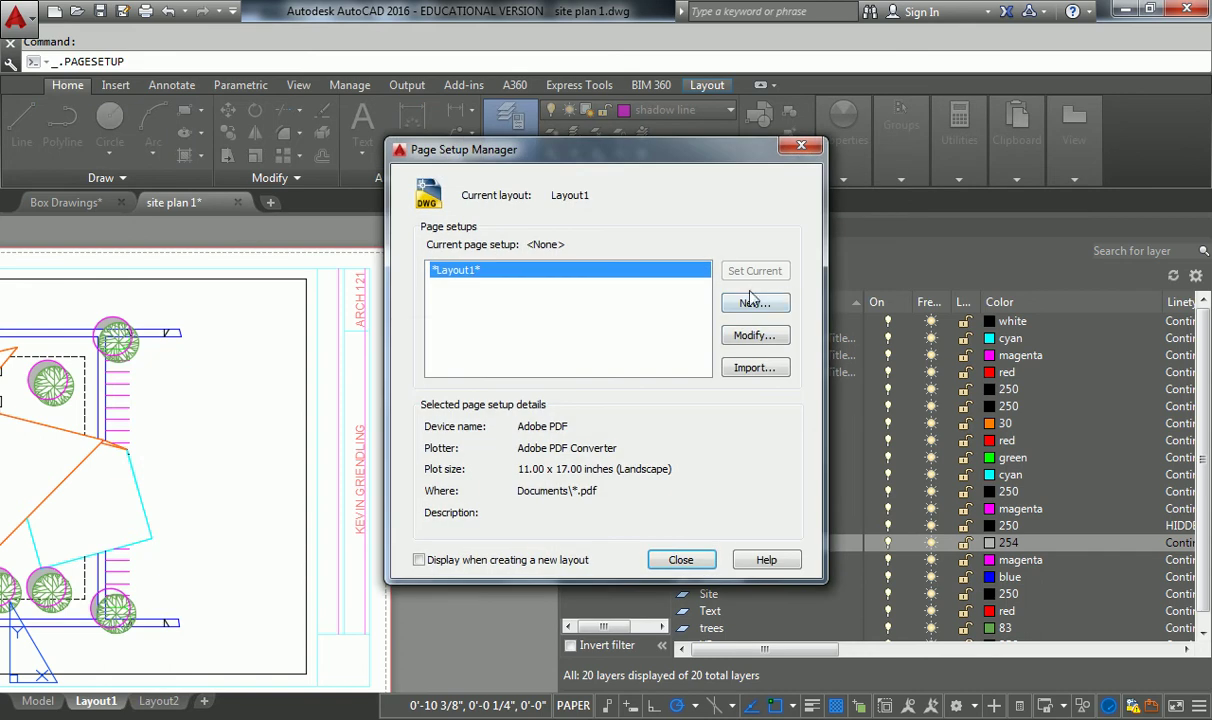
pyautogui.click(752, 336)
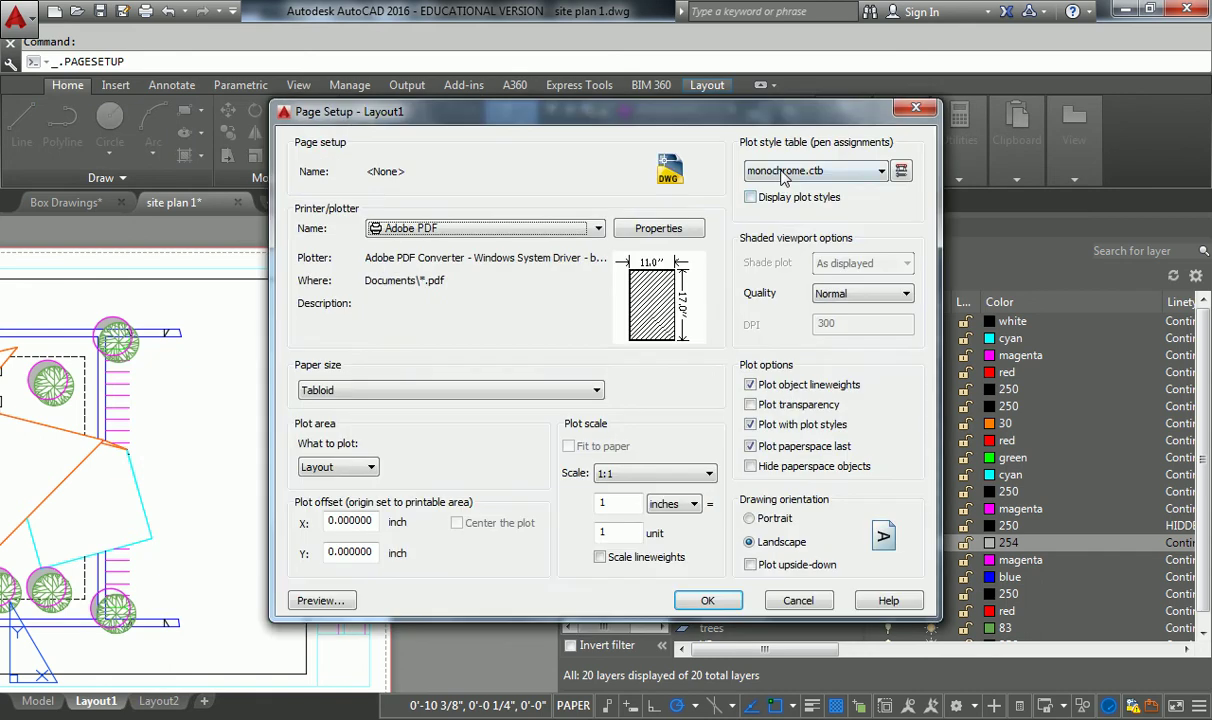
pyautogui.click(857, 172)
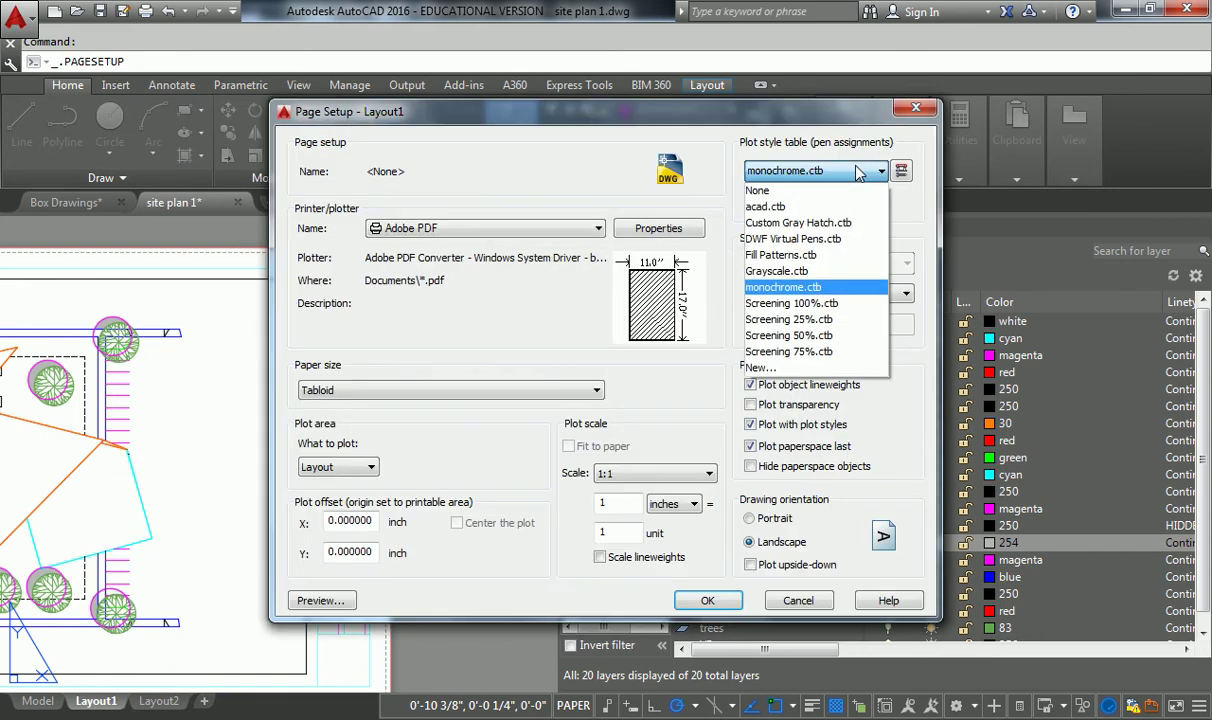
pyautogui.click(809, 223)
# Step: Set the plot color of Color 254 in Custom Gray Hatch.ctb to true color 227,227,227 and save the table
pyautogui.click(901, 170)
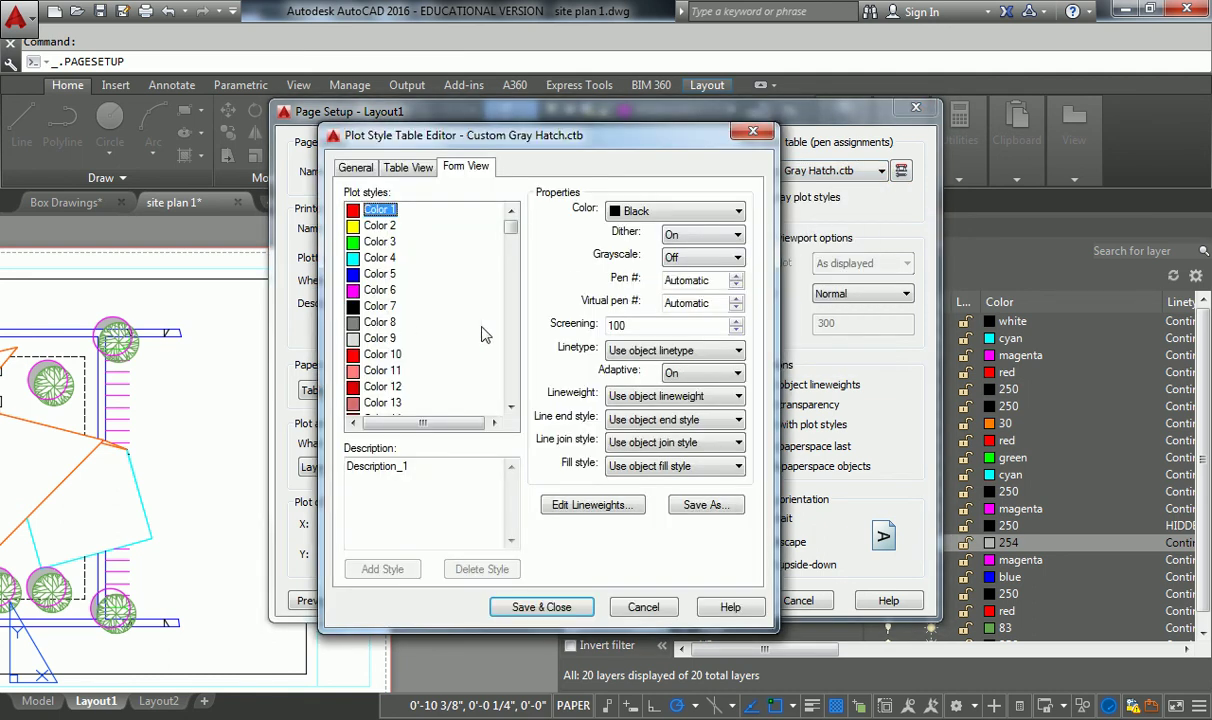
pyautogui.moveTo(512, 250); pyautogui.dragTo(514, 398)
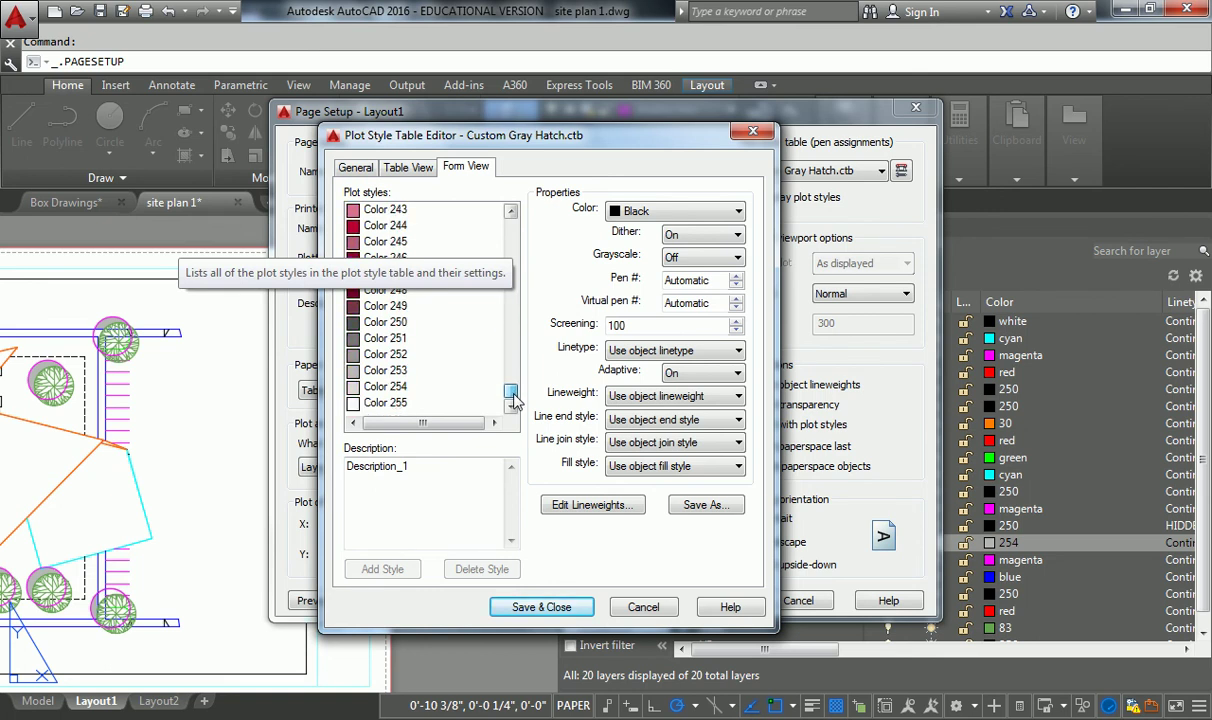
pyautogui.click(421, 388)
pyautogui.click(668, 213)
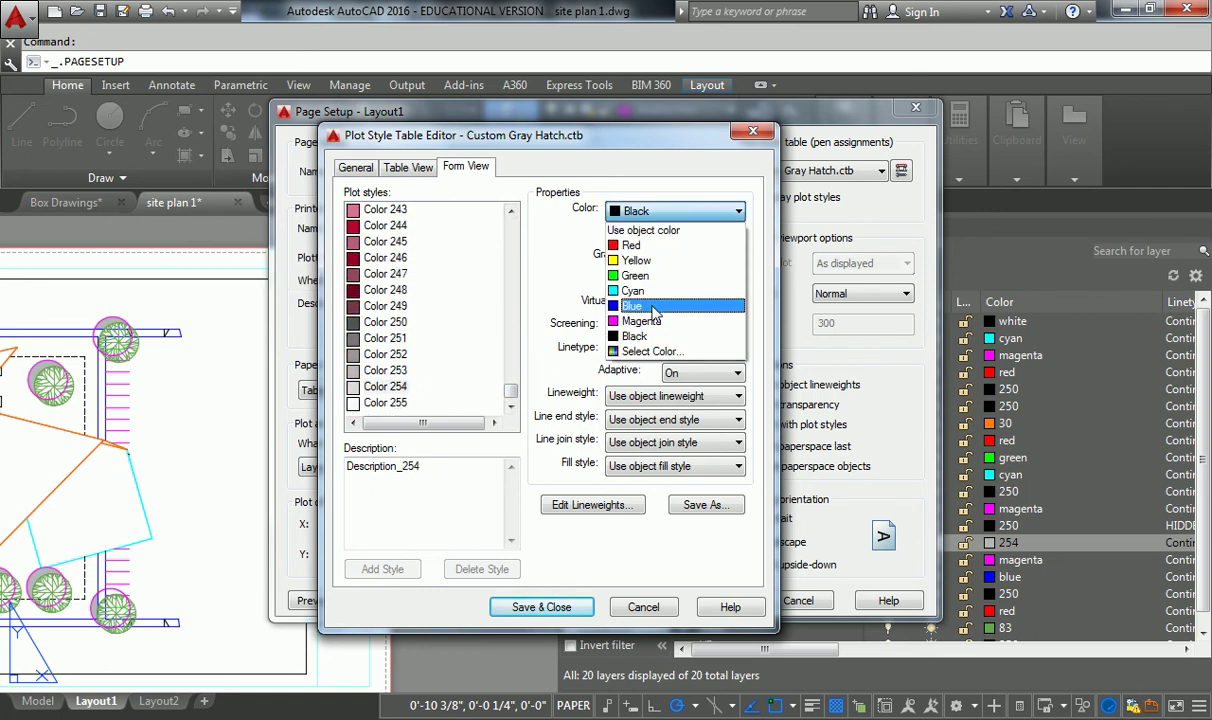
pyautogui.click(650, 352)
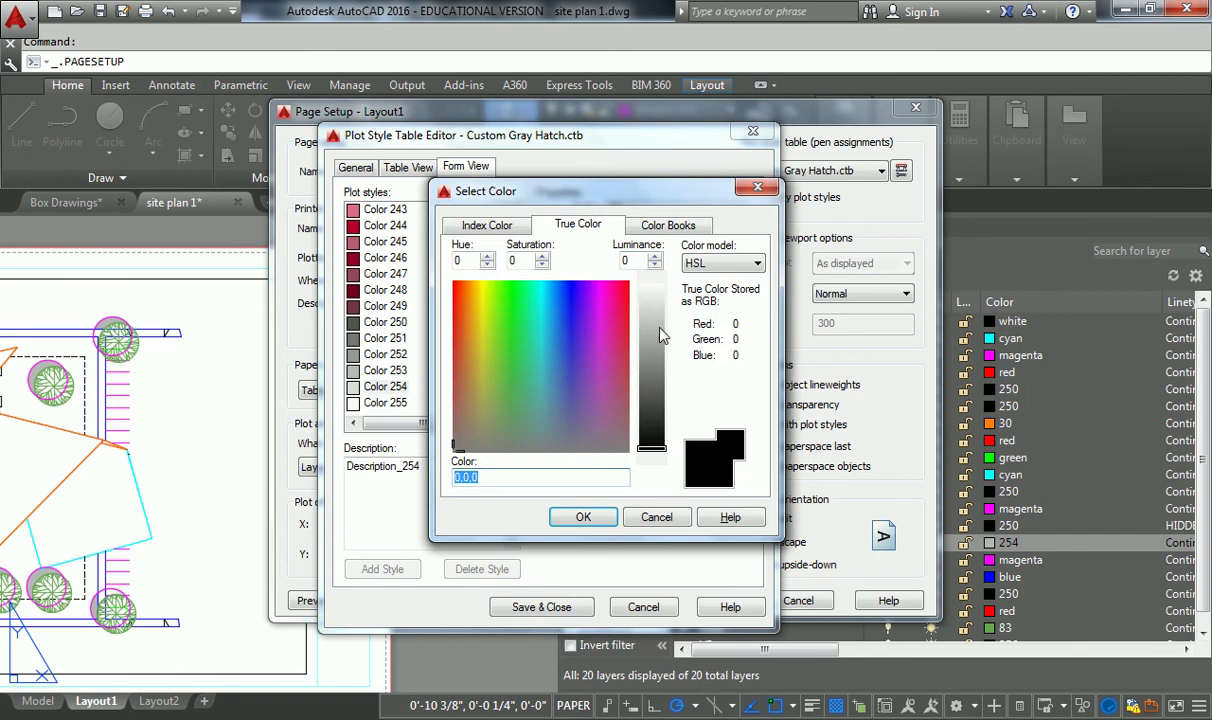
pyautogui.moveTo(658, 320)
pyautogui.mouseDown()
pyautogui.moveTo(653, 298)
pyautogui.moveTo(659, 316)
pyautogui.mouseUp()
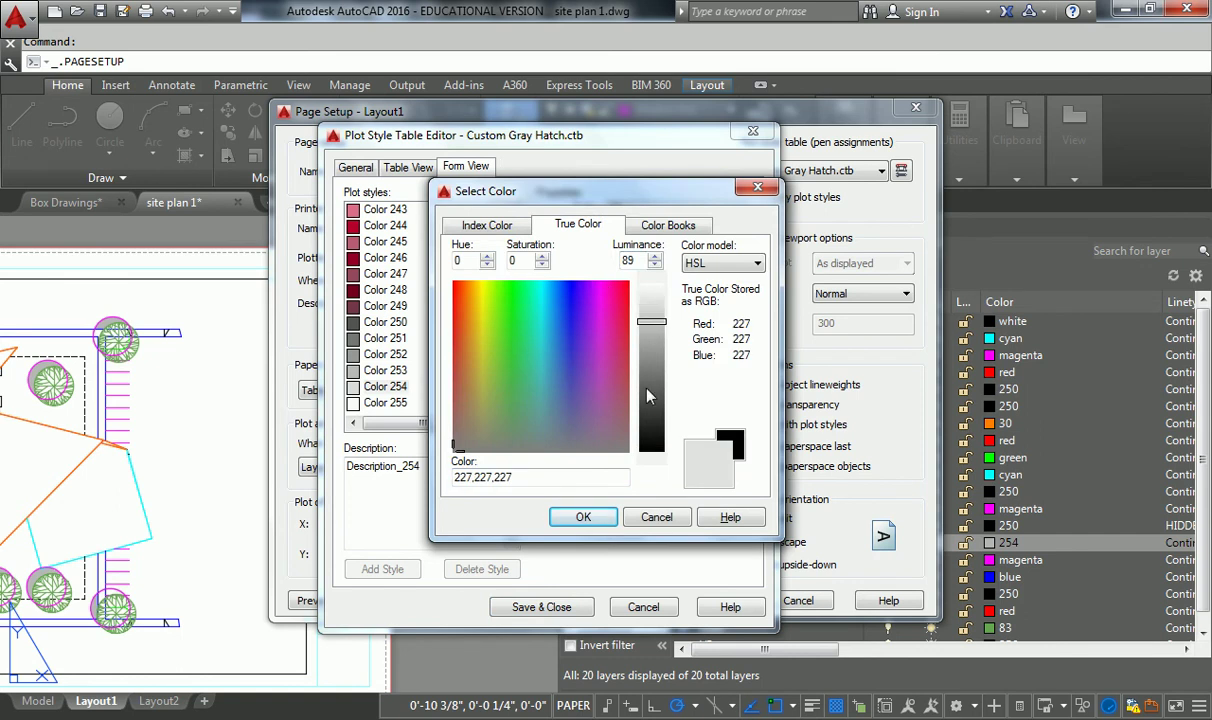
pyautogui.click(583, 517)
pyautogui.click(577, 609)
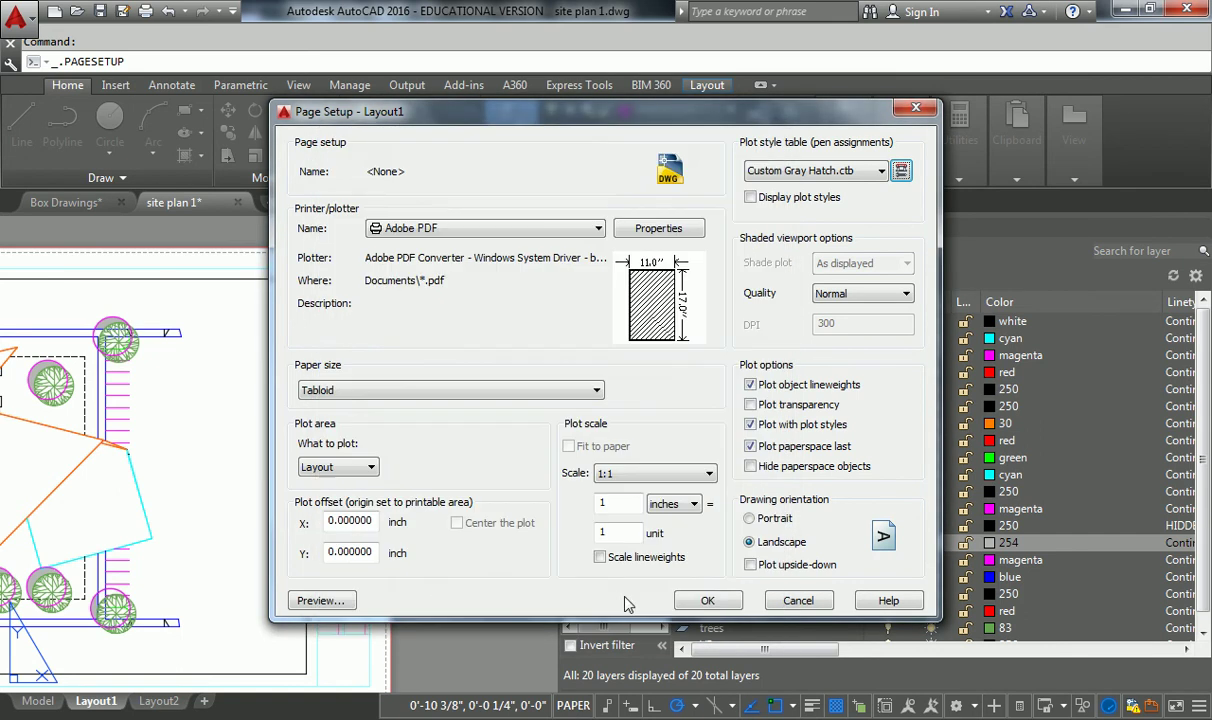
# Step: Apply the modified page setup to Layout1 and check the shadow layer's color without changing it
pyautogui.click(712, 601)
pyautogui.click(681, 560)
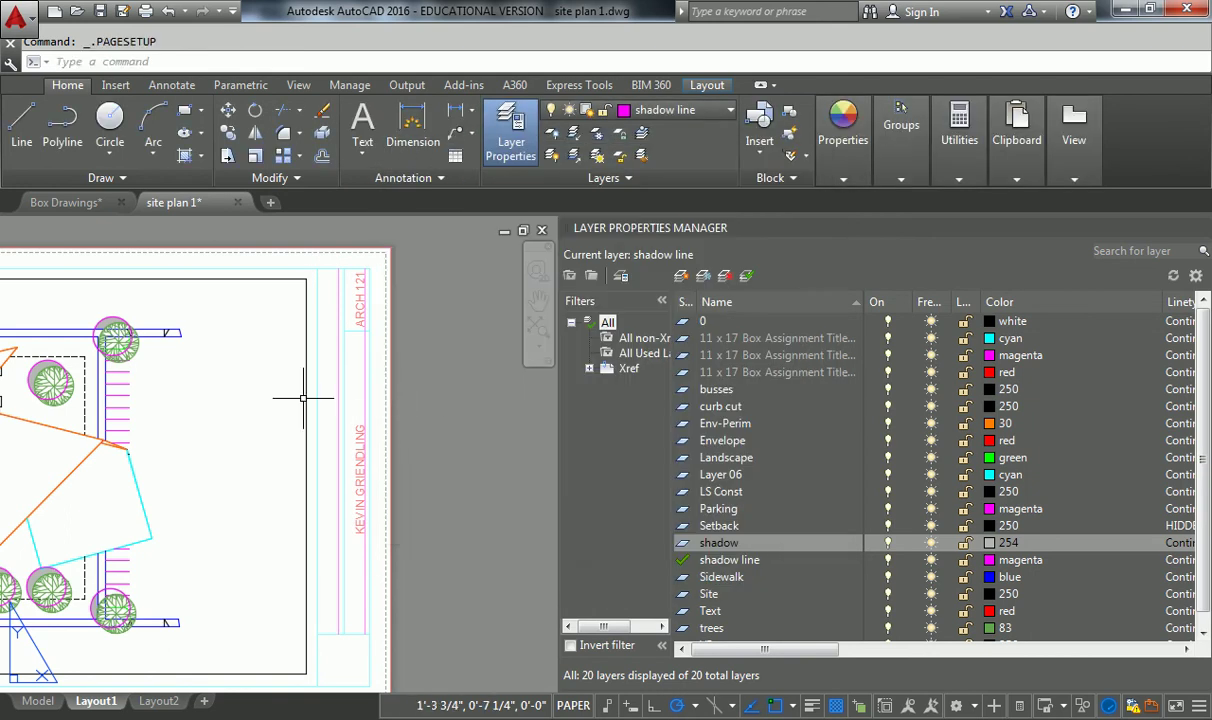
pyautogui.scroll(-4, 330, 410)
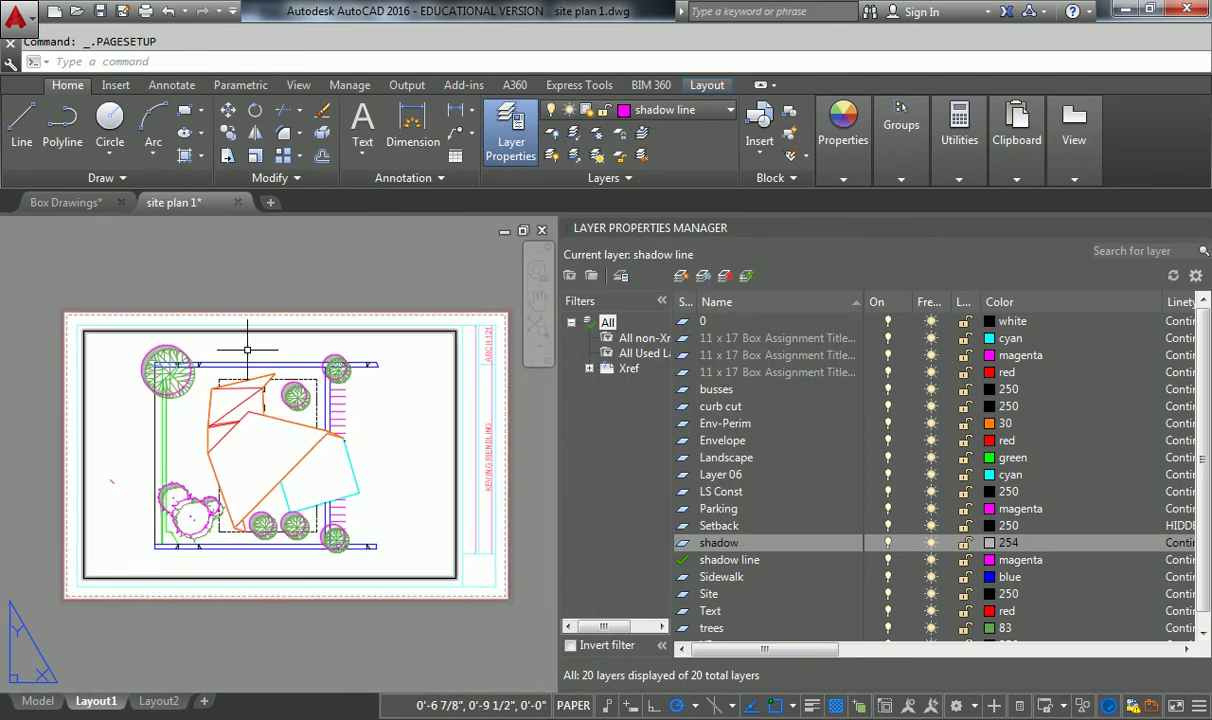
pyautogui.click(997, 545)
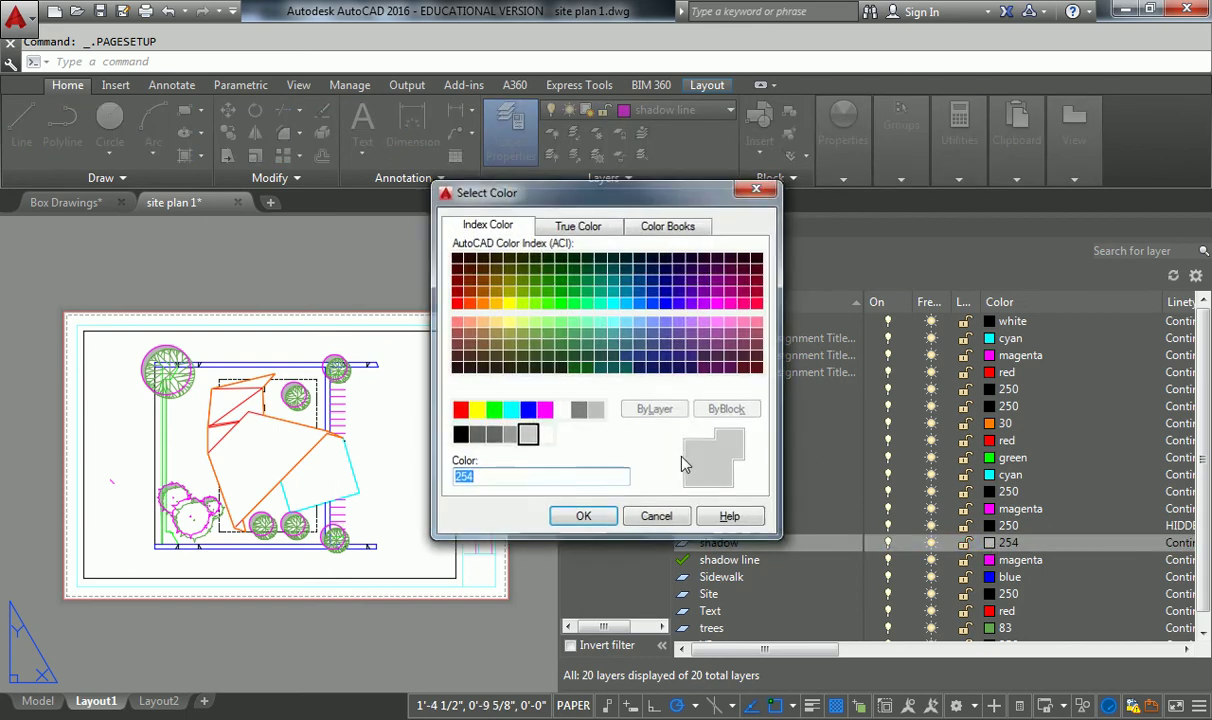
pyautogui.click(656, 514)
# Step: Open Custom Gray Hatch.ctb for editing from Layout1's page setup
pyautogui.rightClick(113, 701)
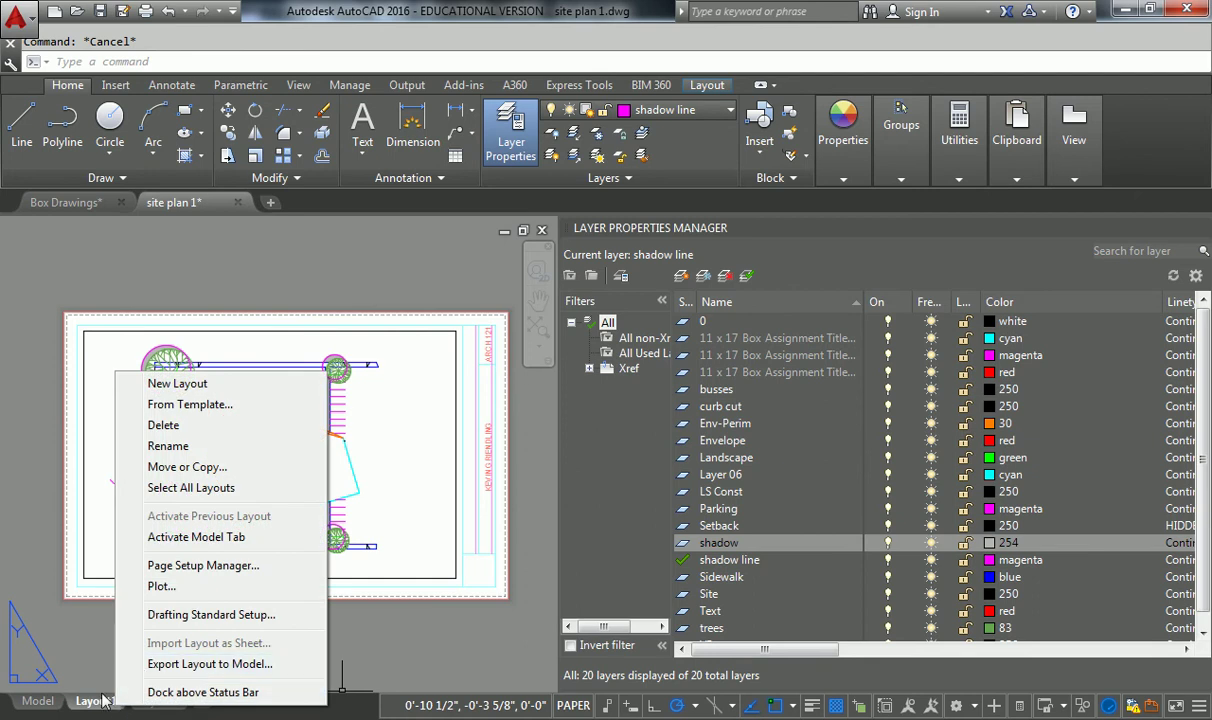
pyautogui.click(207, 565)
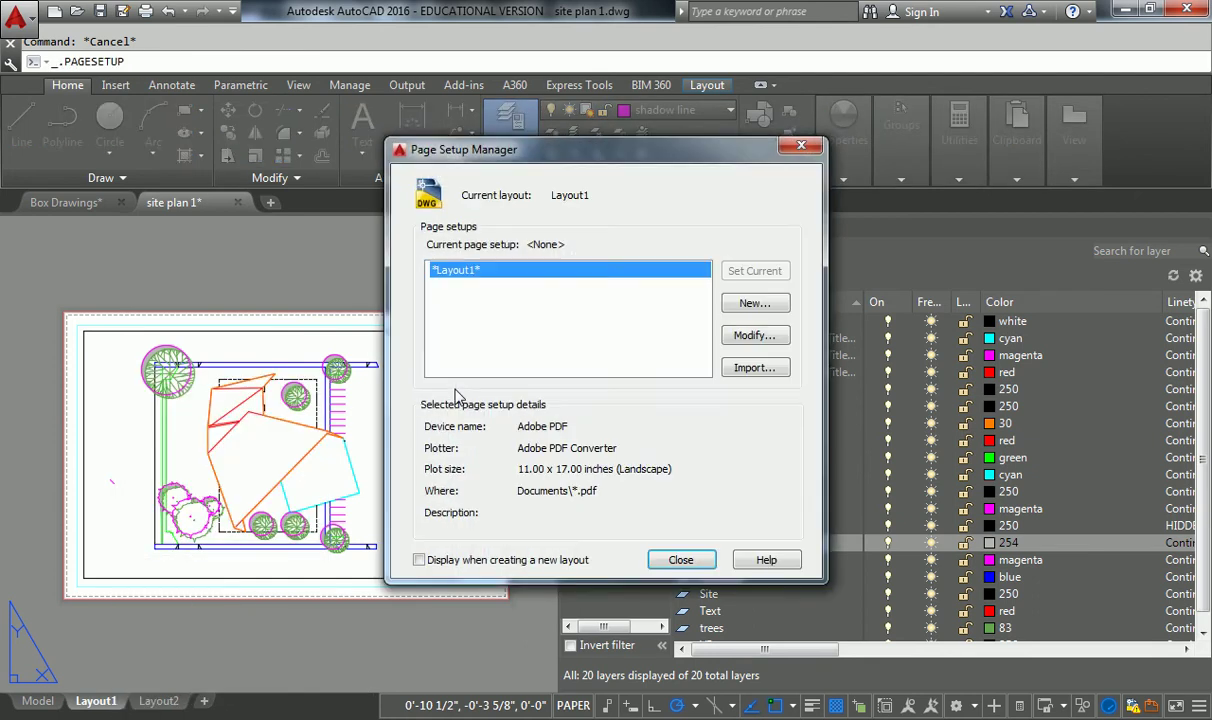
pyautogui.click(752, 334)
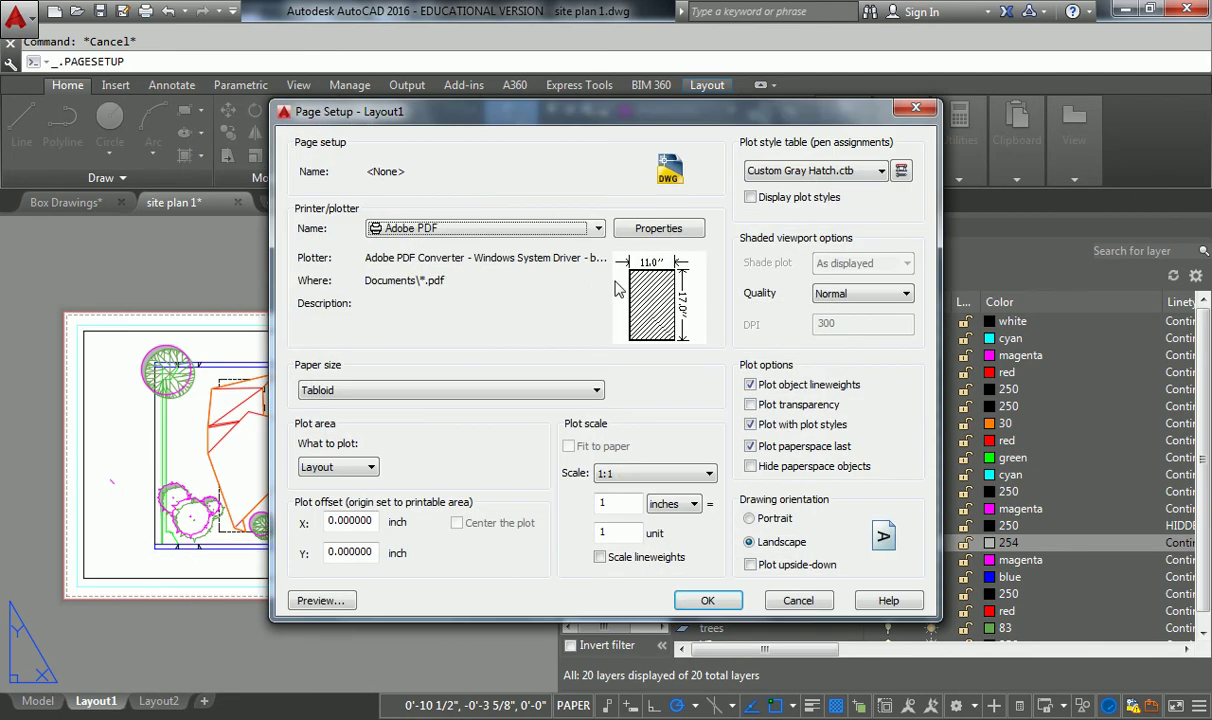
pyautogui.click(814, 171)
pyautogui.click(860, 171)
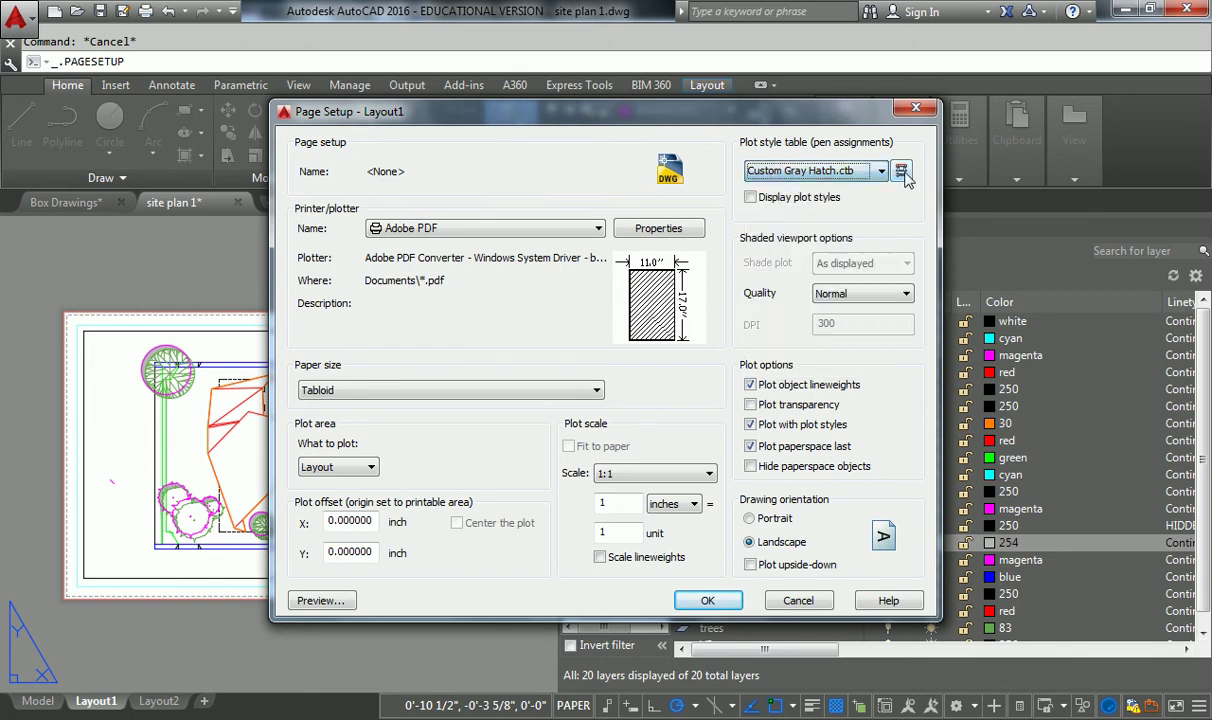
pyautogui.click(901, 171)
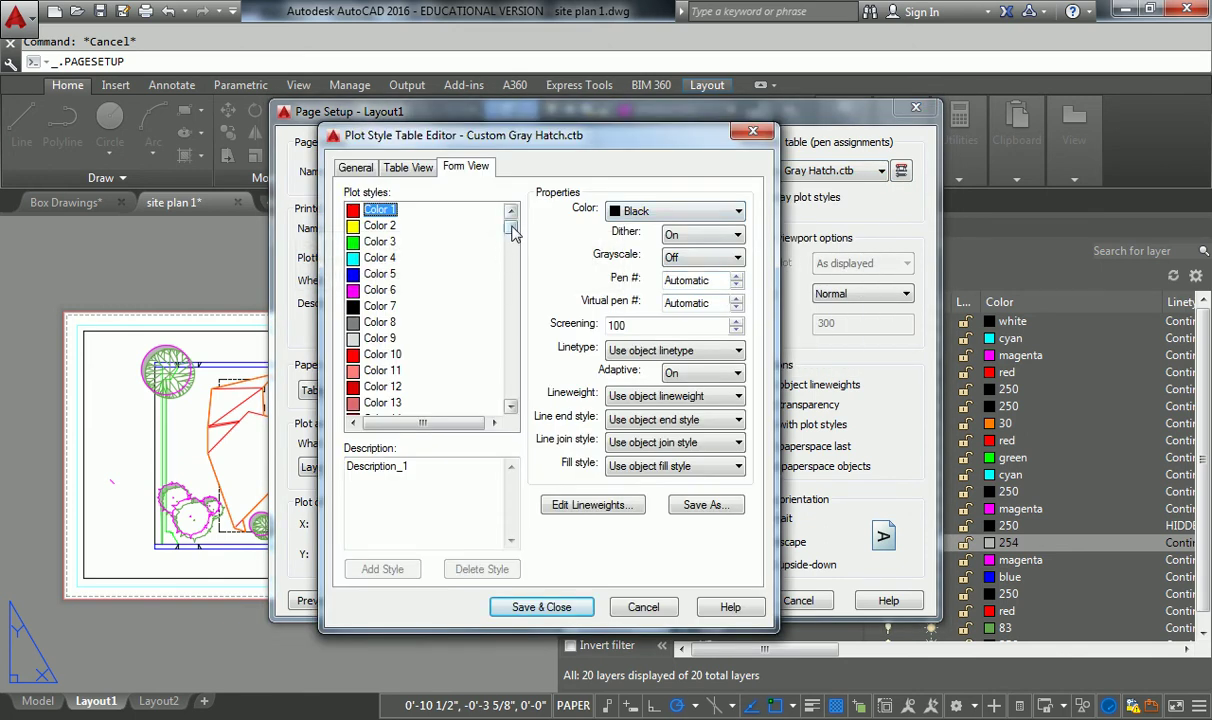
# Step: Set the plot color of Color 254 to Black, save the plot style table and apply the page setup
pyautogui.moveTo(512, 230); pyautogui.dragTo(512, 392)
pyautogui.click(392, 387)
pyautogui.click(402, 372)
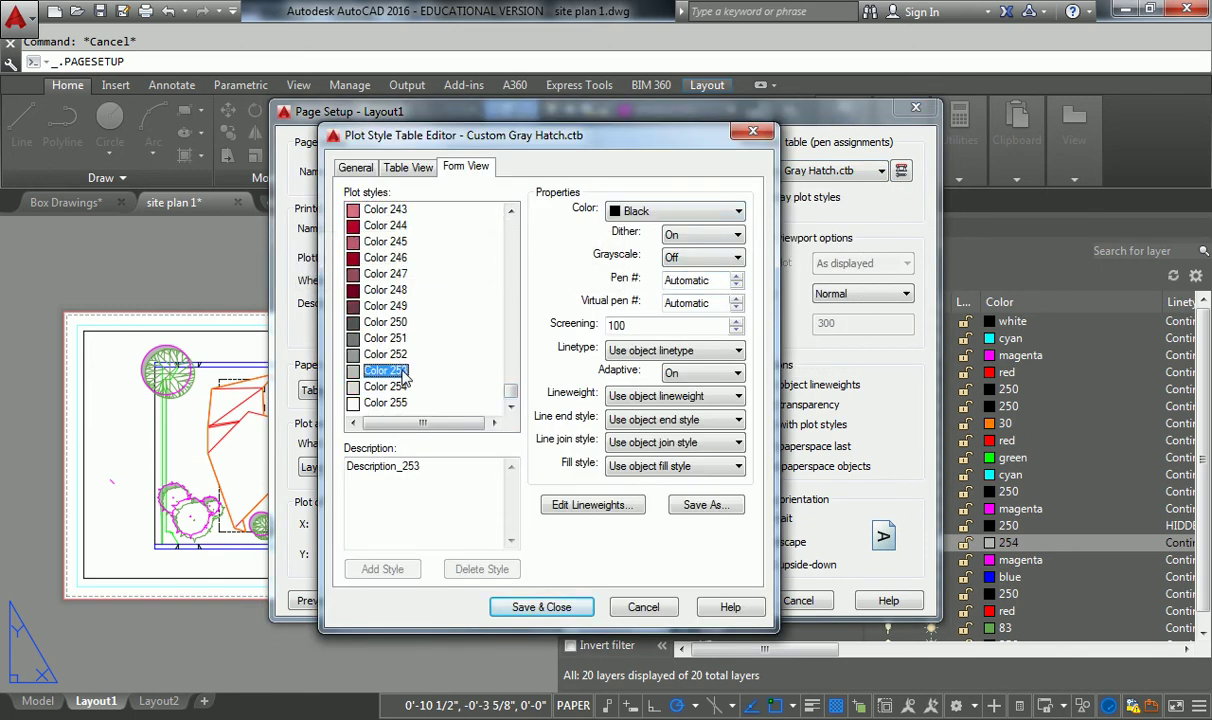
pyautogui.click(388, 386)
pyautogui.click(675, 211)
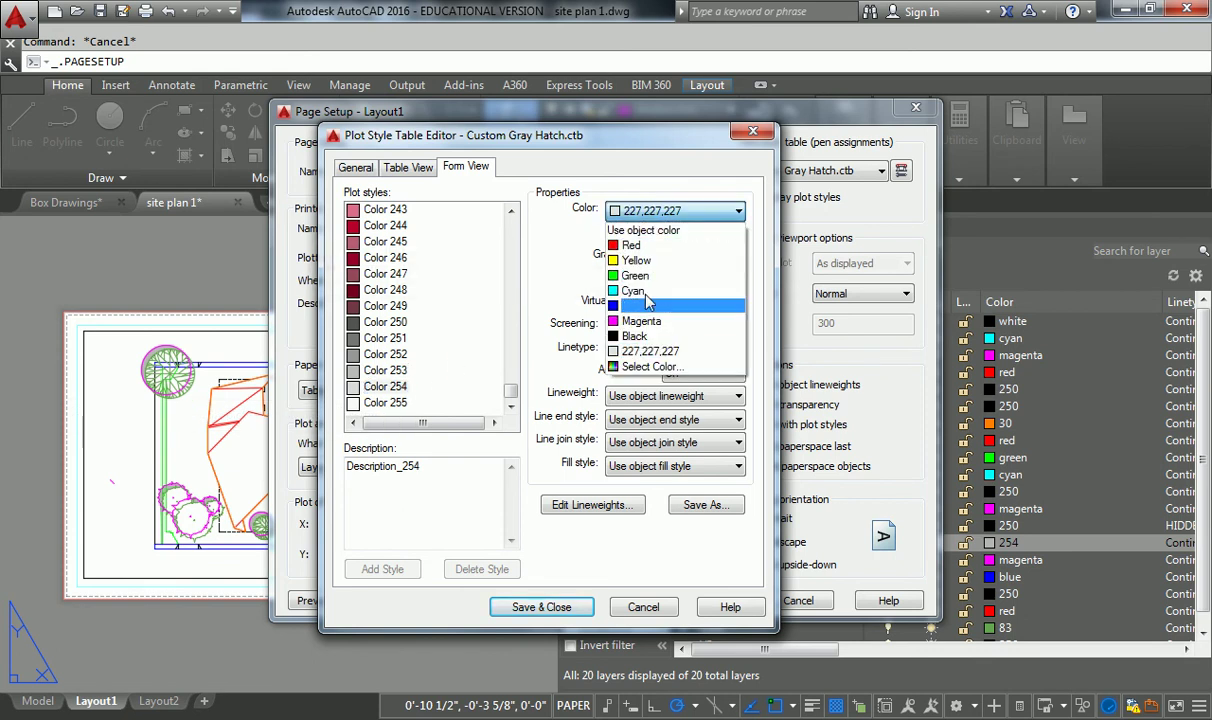
pyautogui.click(640, 336)
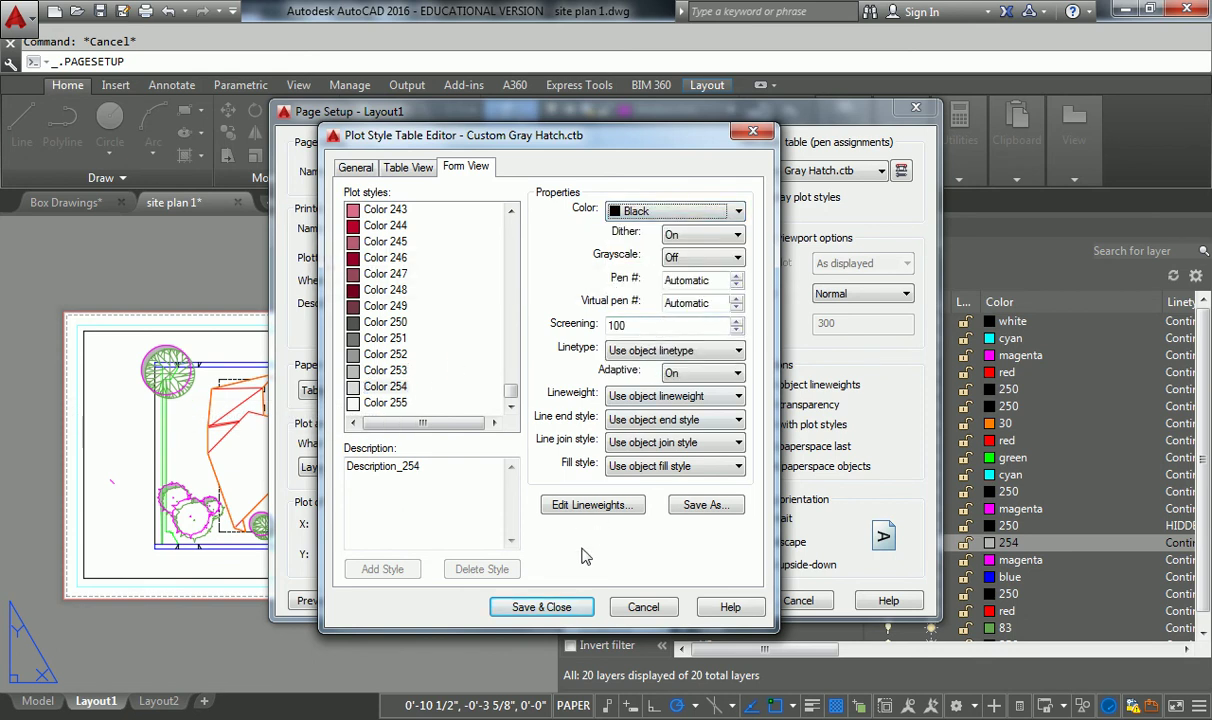
pyautogui.click(552, 607)
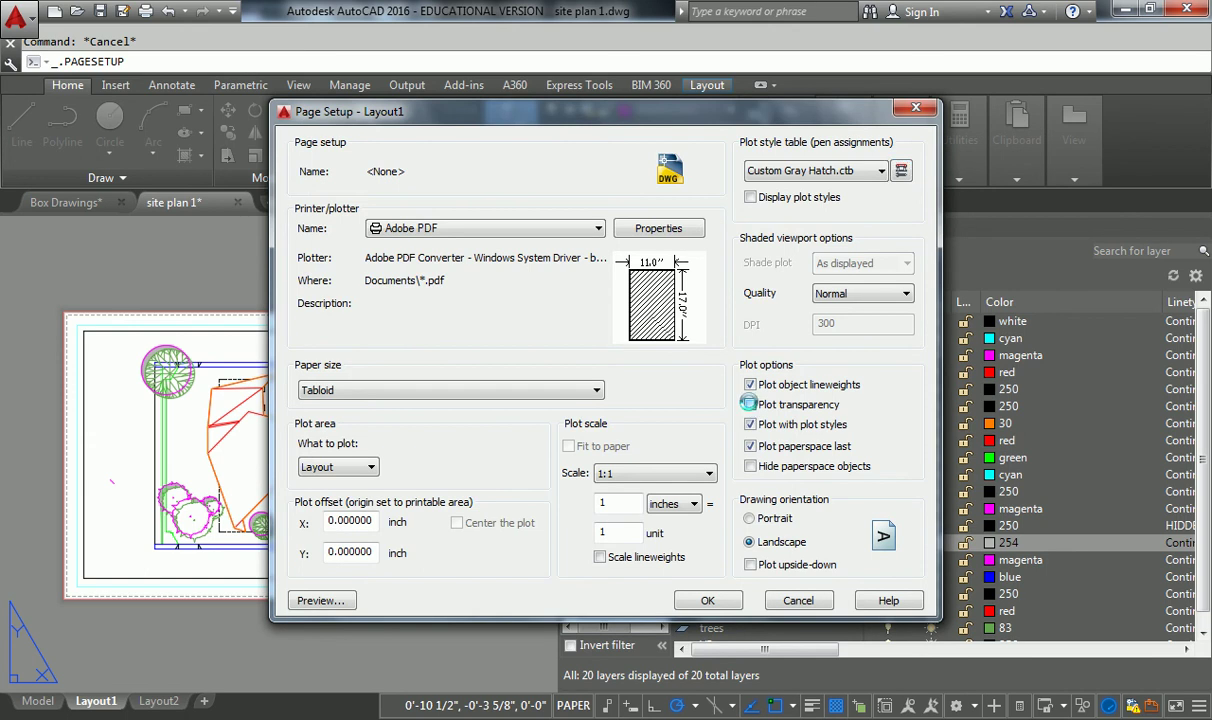
pyautogui.click(707, 601)
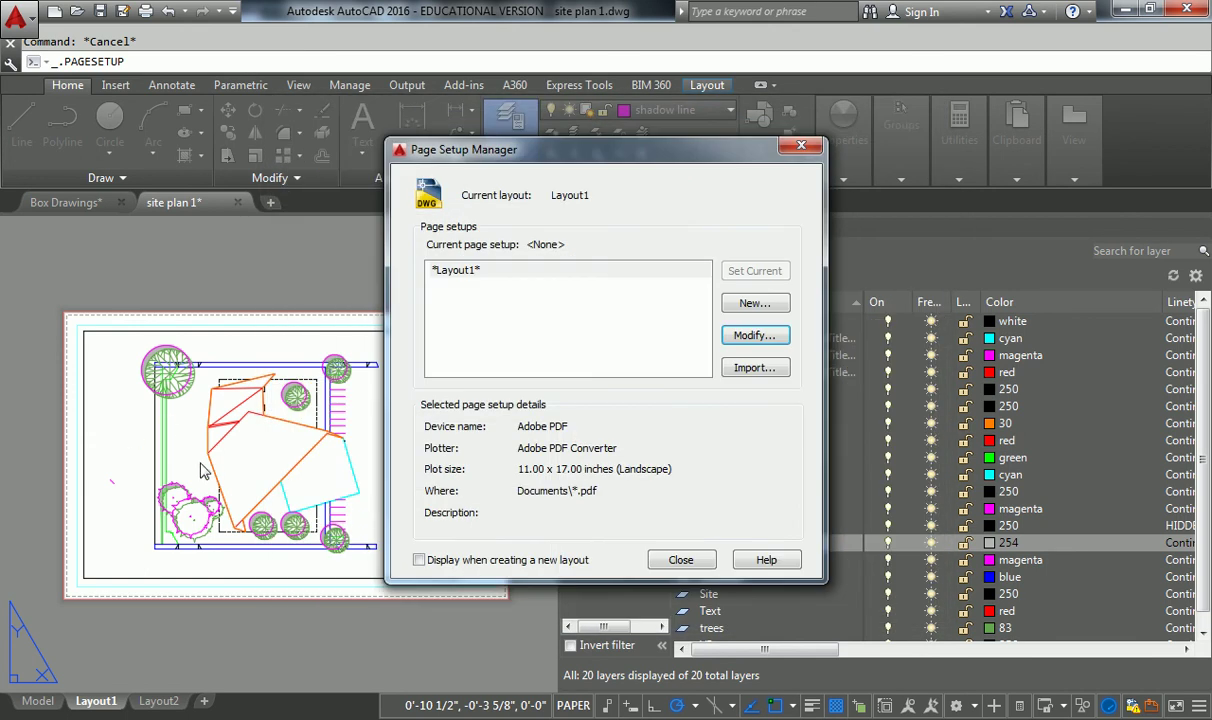
pyautogui.click(680, 559)
# Step: Isolate the shadow layer in model space with LAYISO, using the northwest tree's shadow hatch
pyautogui.click(38, 701)
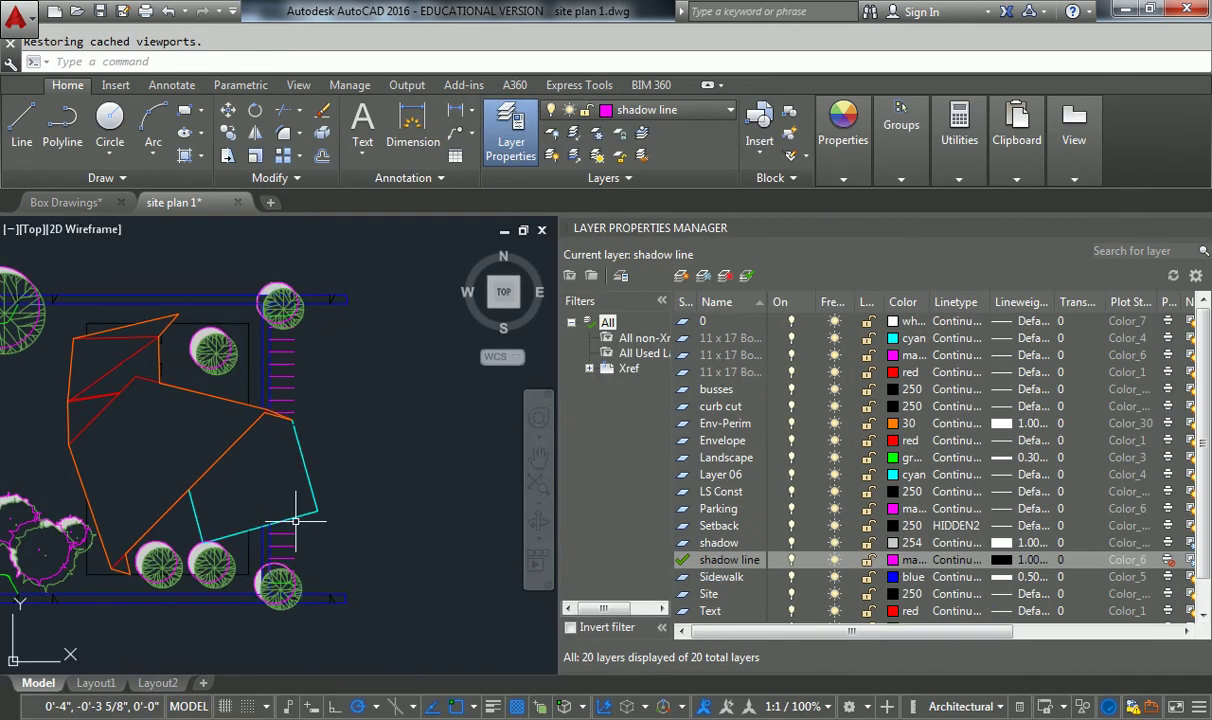
pyautogui.moveTo(242, 398)
pyautogui.mouseDown(button='middle')
pyautogui.moveTo(235, 425)
pyautogui.moveTo(360, 458)
pyautogui.mouseUp(button='middle')
pyautogui.scroll(5, 130, 290)
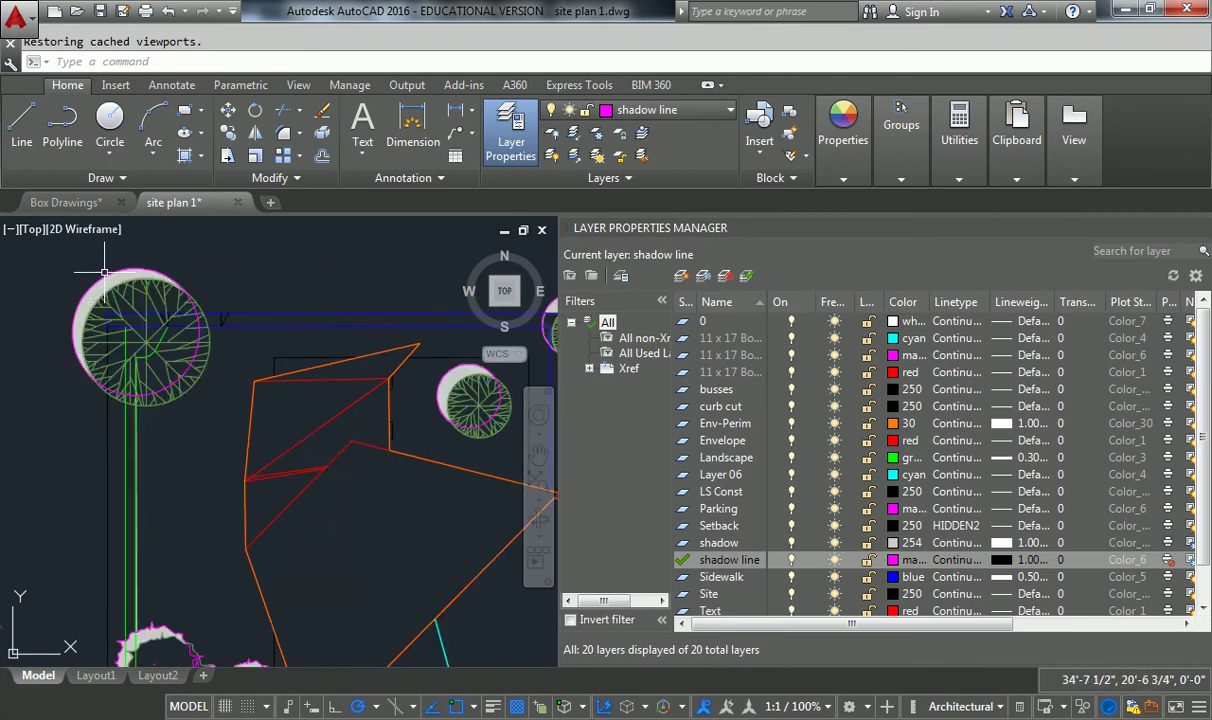
pyautogui.click(130, 290)
pyautogui.click(135, 293)
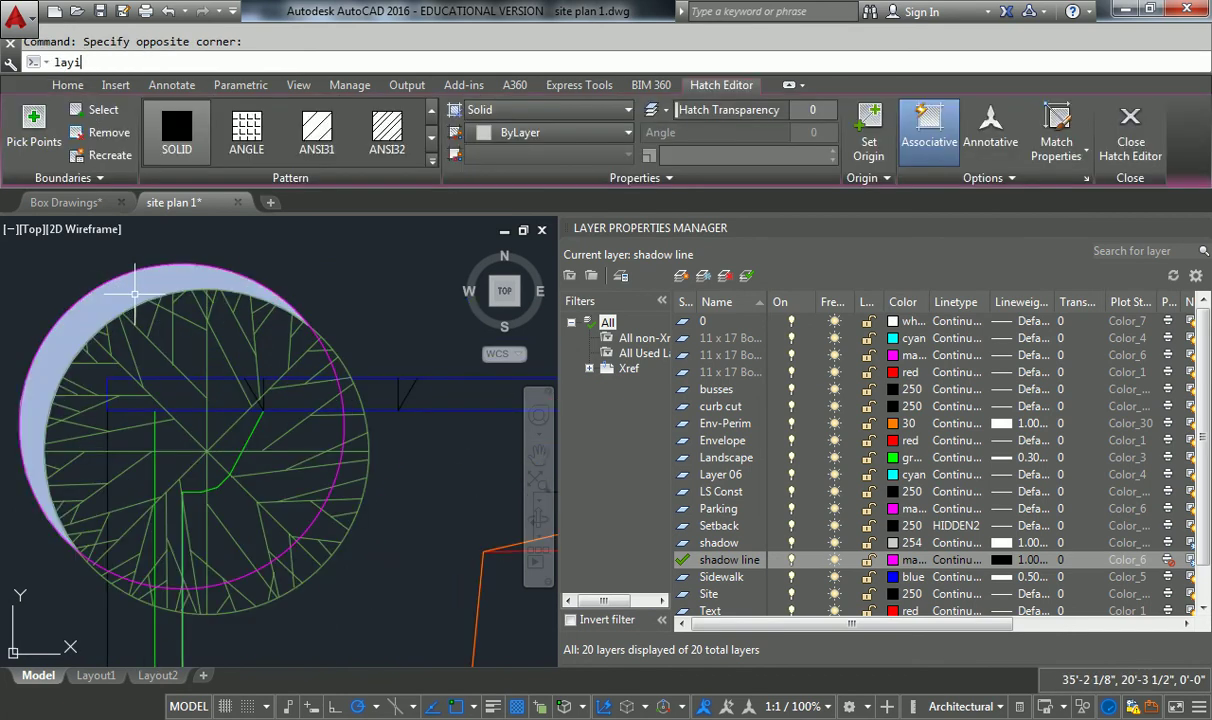
pyautogui.write('layiso')
pyautogui.press('Return')
# Step: Set the hatch transparency of all the isolated tree shadows to 90
pyautogui.scroll(-5, 149, 279)
pyautogui.click(130, 262)
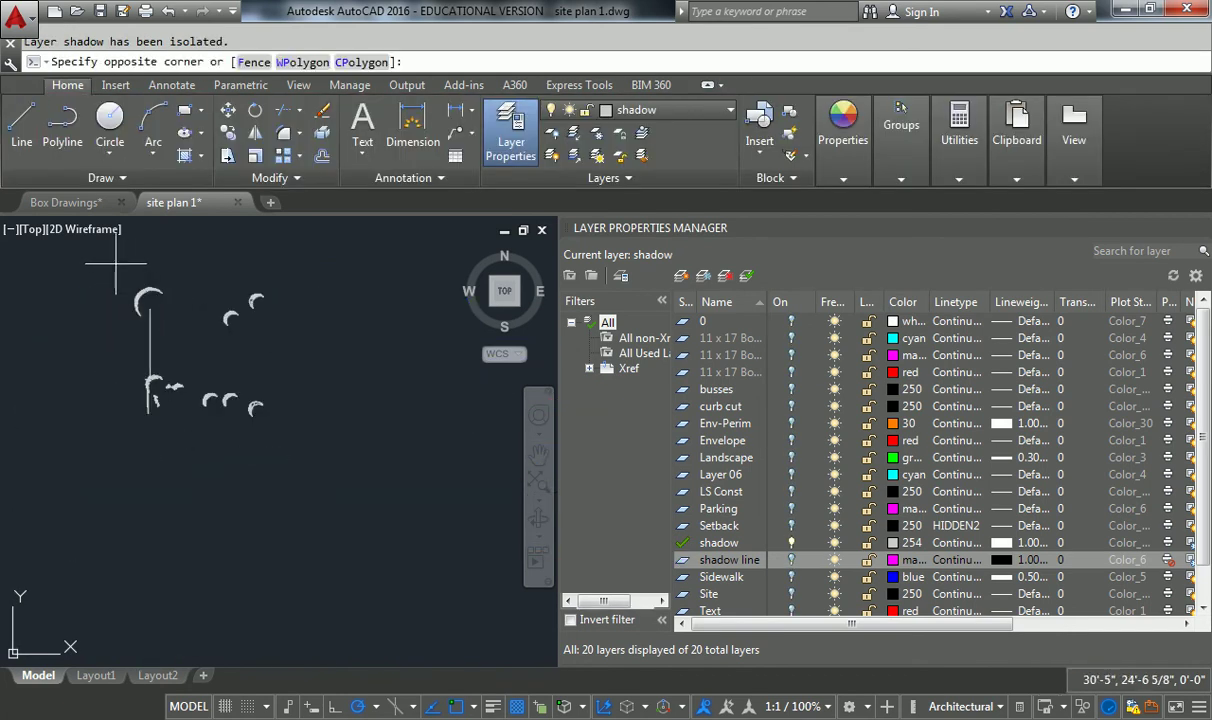
pyautogui.click(345, 465)
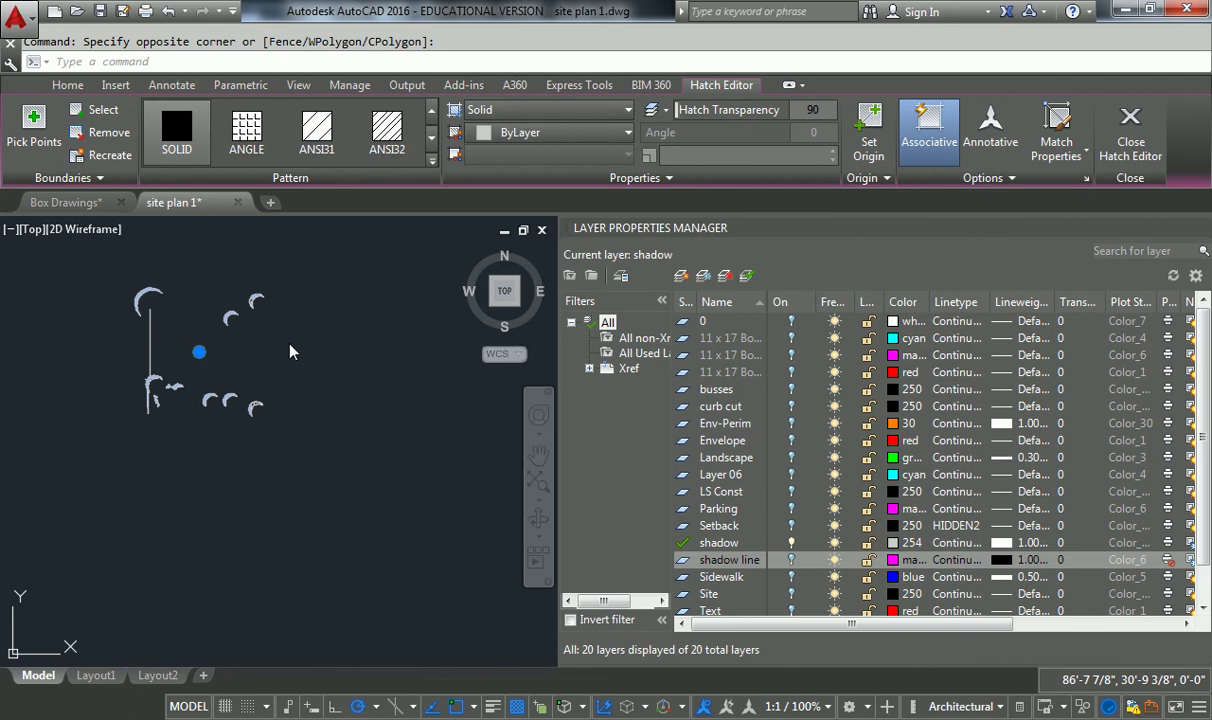
pyautogui.press('Return')
pyautogui.press('Escape')
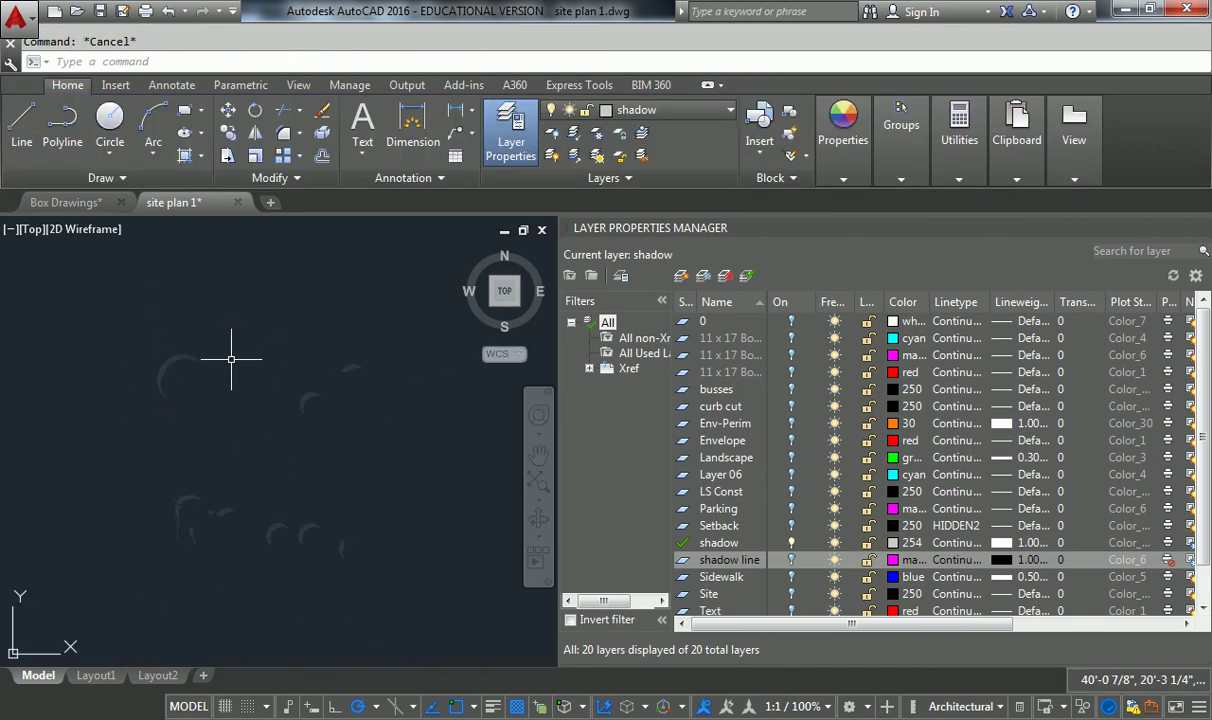
# Step: Turn all layers back on with LAYON and display Layout1
pyautogui.moveTo(80, 680)
pyautogui.write('layon')
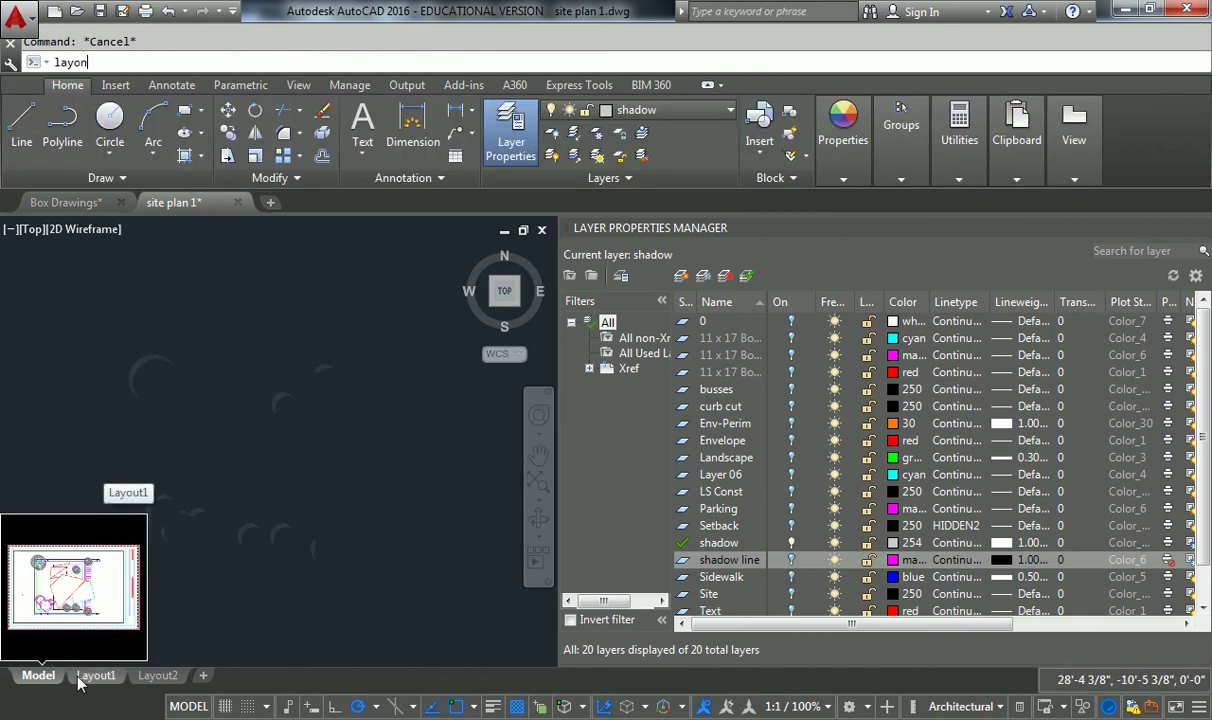
pyautogui.press('Return')
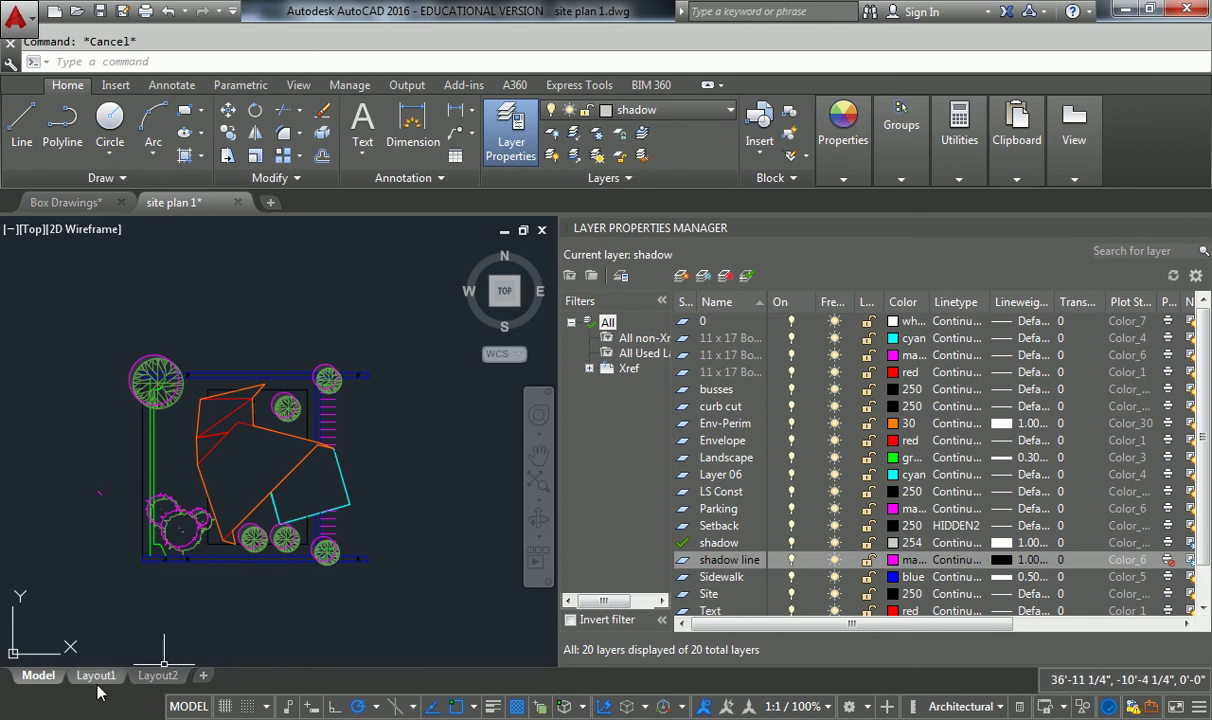
pyautogui.click(96, 675)
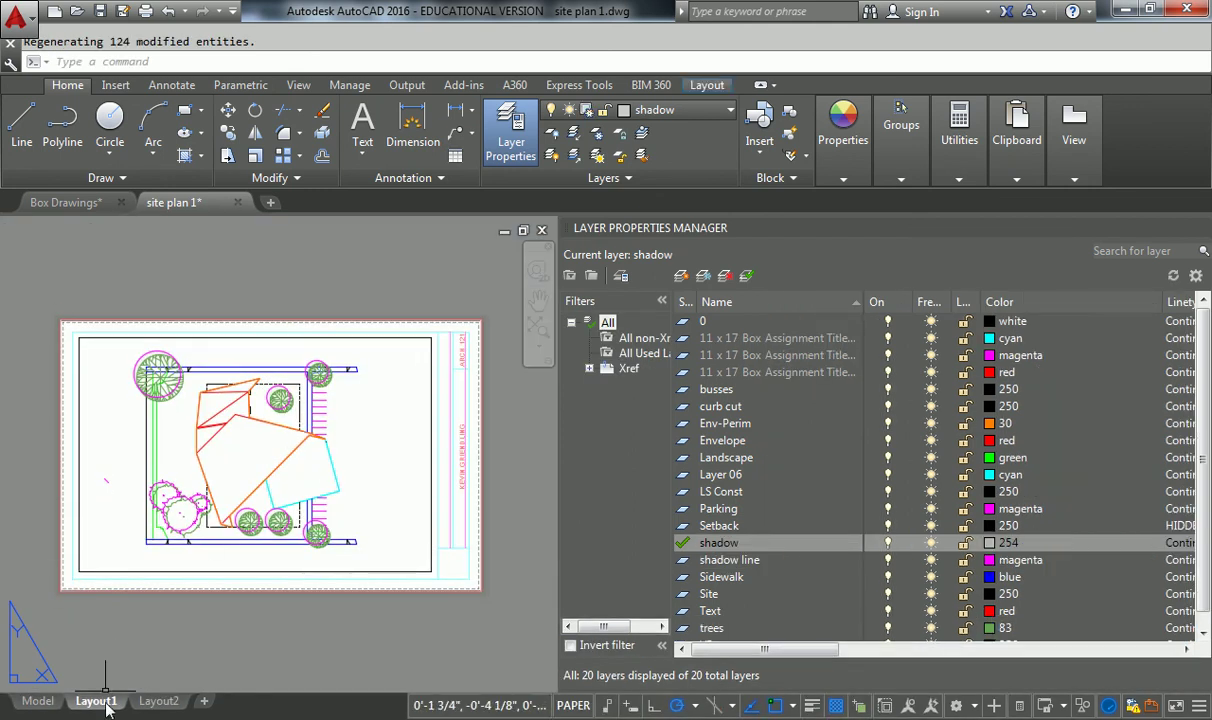
pyautogui.rightClick(100, 699)
pyautogui.click(250, 565)
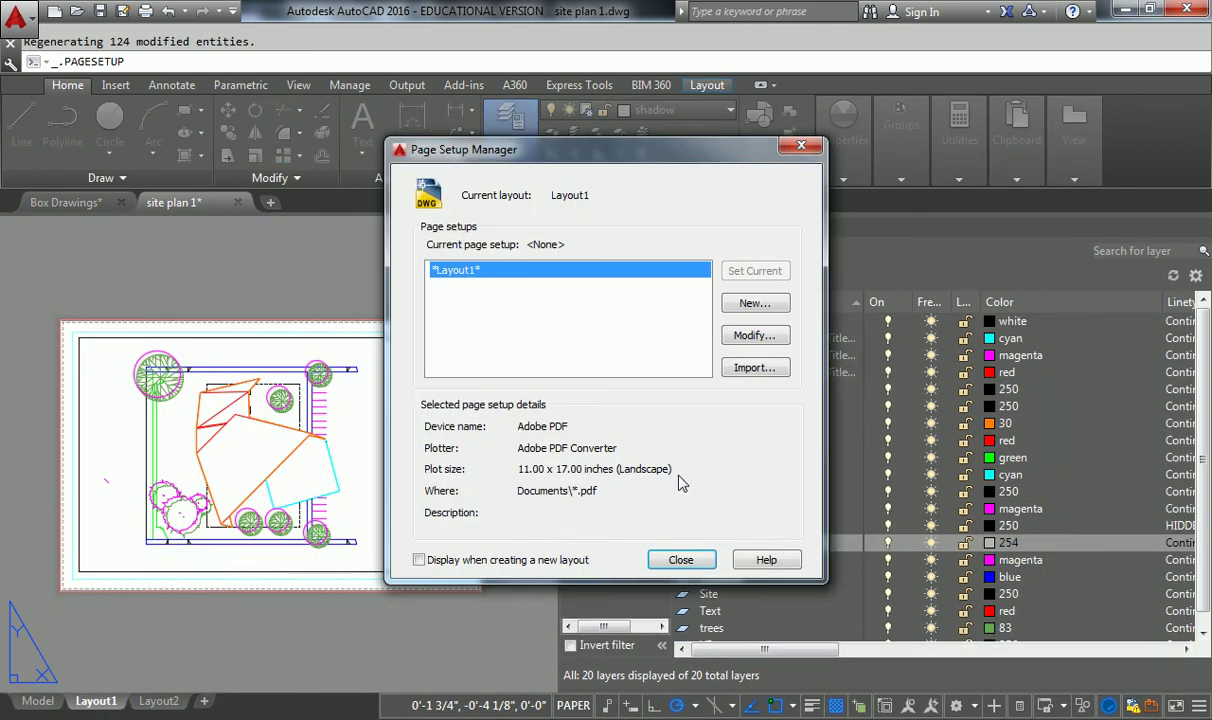
pyautogui.click(680, 559)
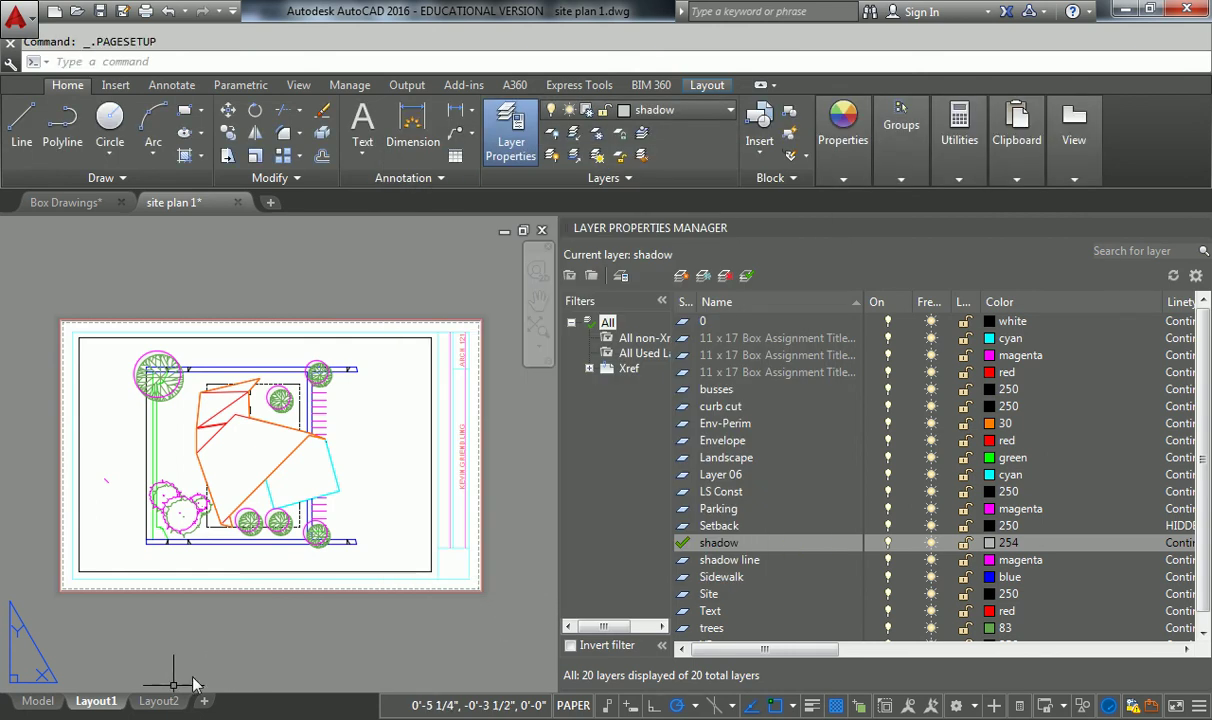
# Step: Preview the plot of Layout1
pyautogui.rightClick(98, 700)
pyautogui.click(142, 586)
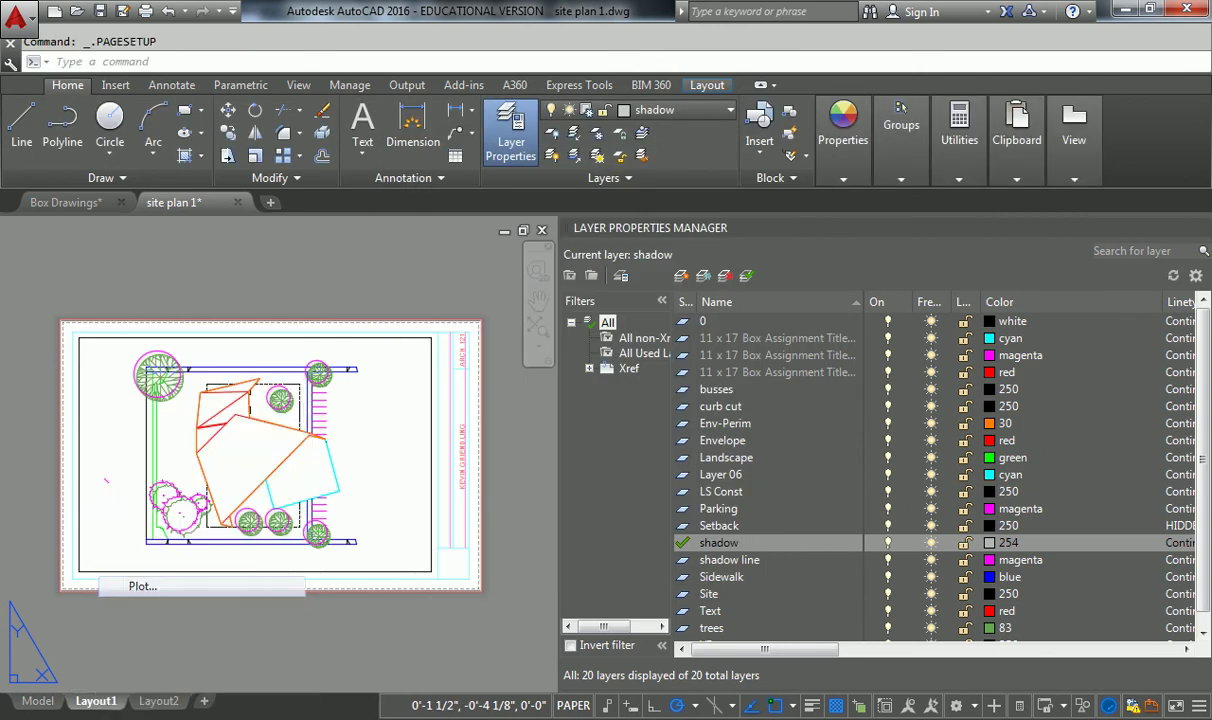
pyautogui.click(298, 670)
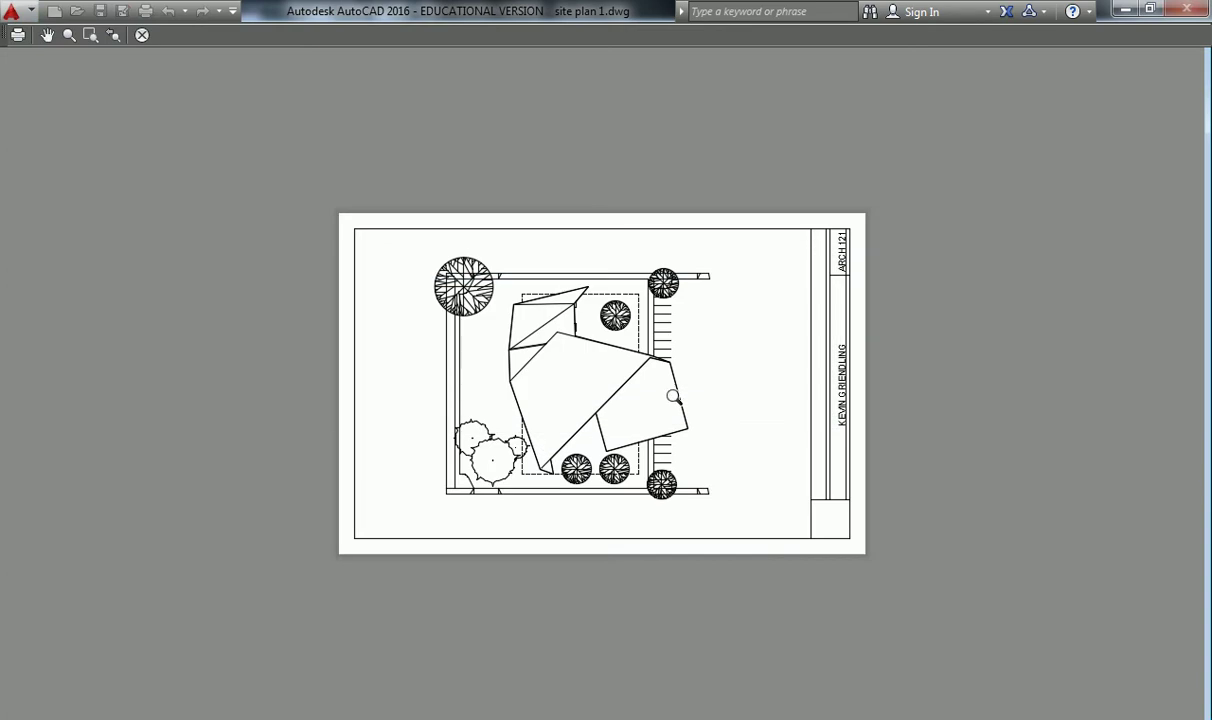
# Step: Examine the northwest tree's shadow in the plot preview and leave plotting without printing
pyautogui.scroll(4, 490, 272)
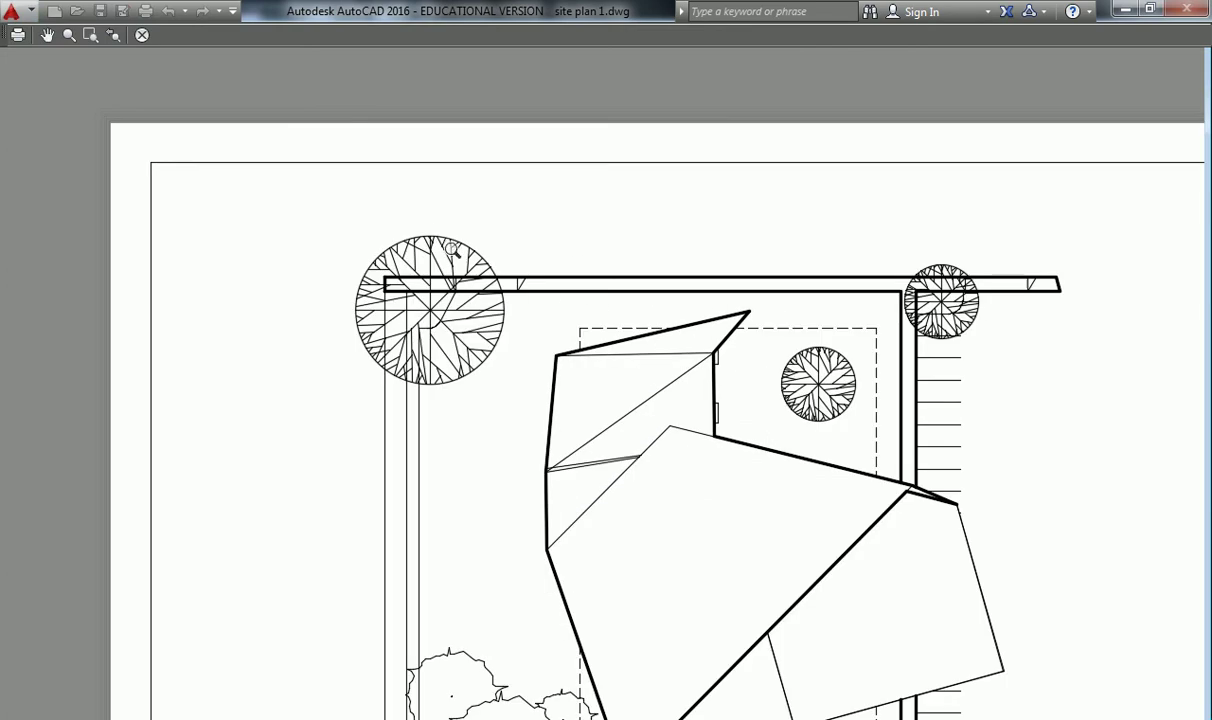
pyautogui.scroll(-5, 451, 249)
pyautogui.press('Escape')
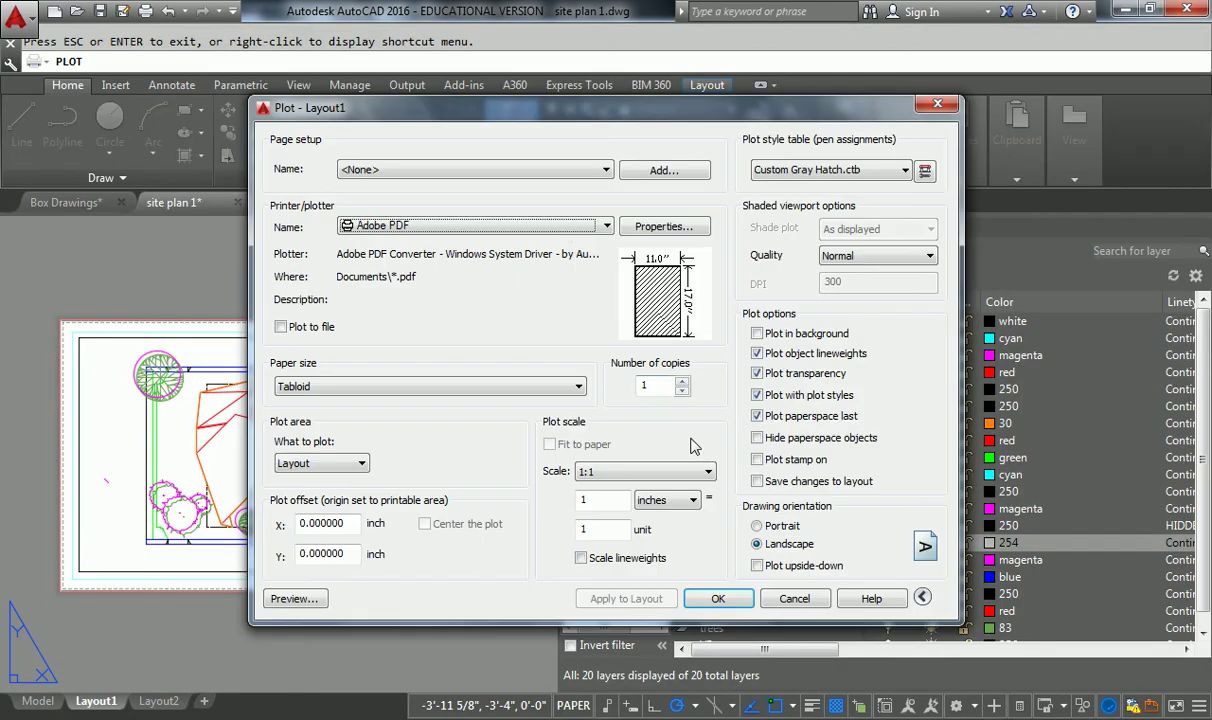
pyautogui.press('Escape')
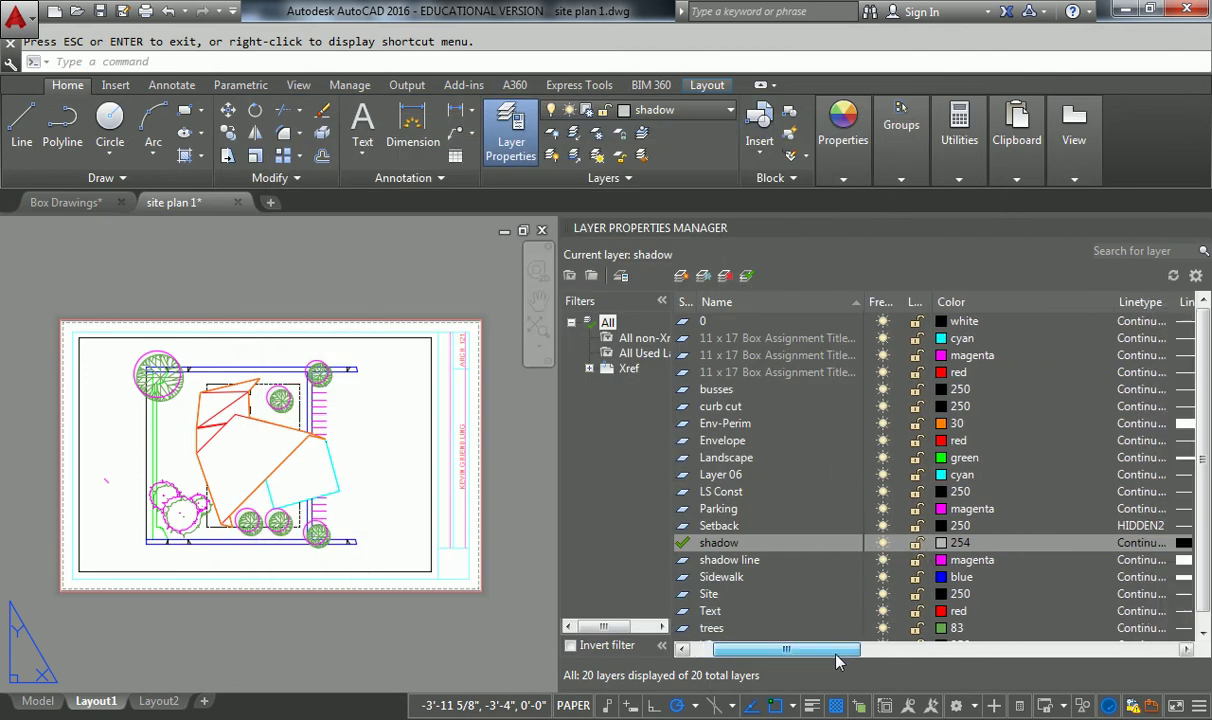
# Step: Turn off New VP Freeze for the shadow layer and set its lineweight to 0.15 mm
pyautogui.moveTo(818, 649); pyautogui.dragTo(955, 648)
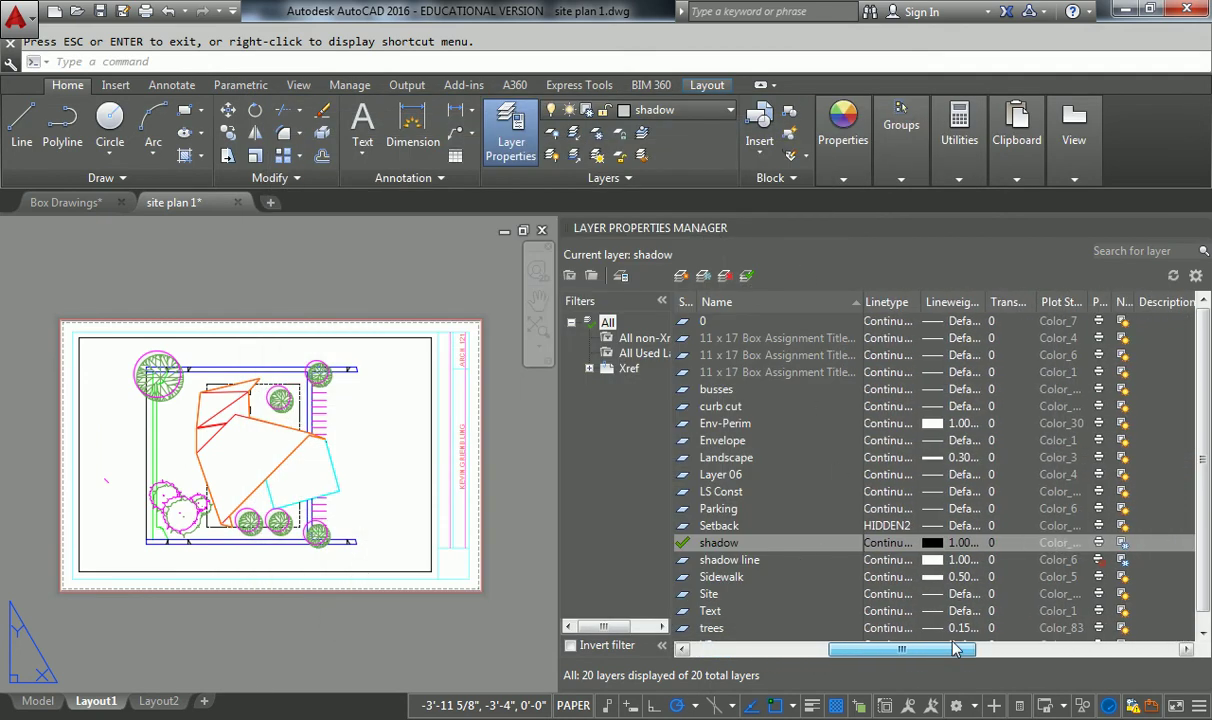
pyautogui.click(1124, 543)
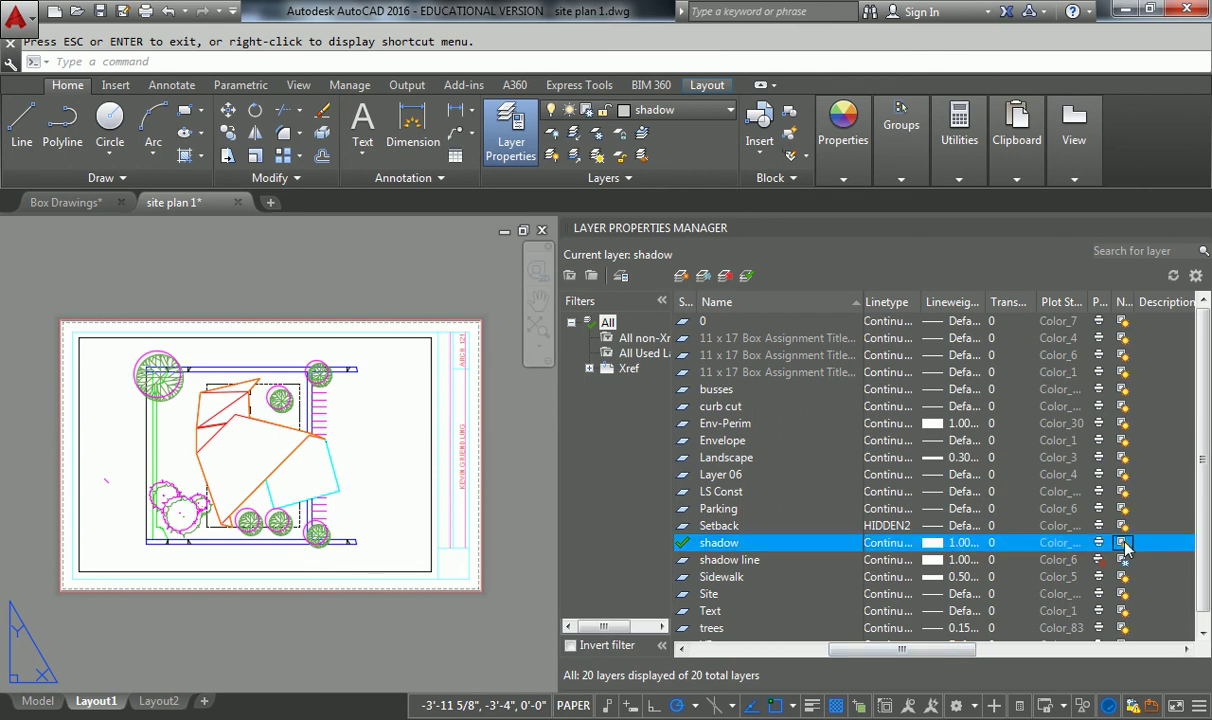
pyautogui.click(946, 545)
pyautogui.scroll(3, 540, 305)
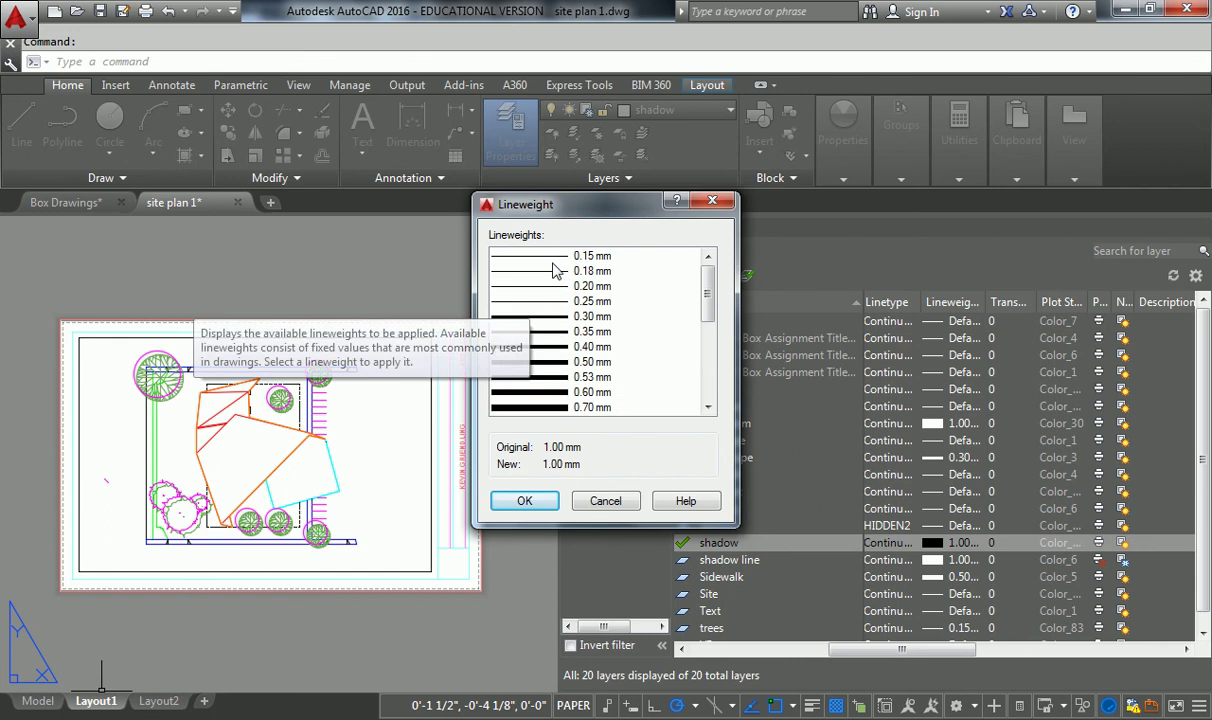
pyautogui.click(571, 333)
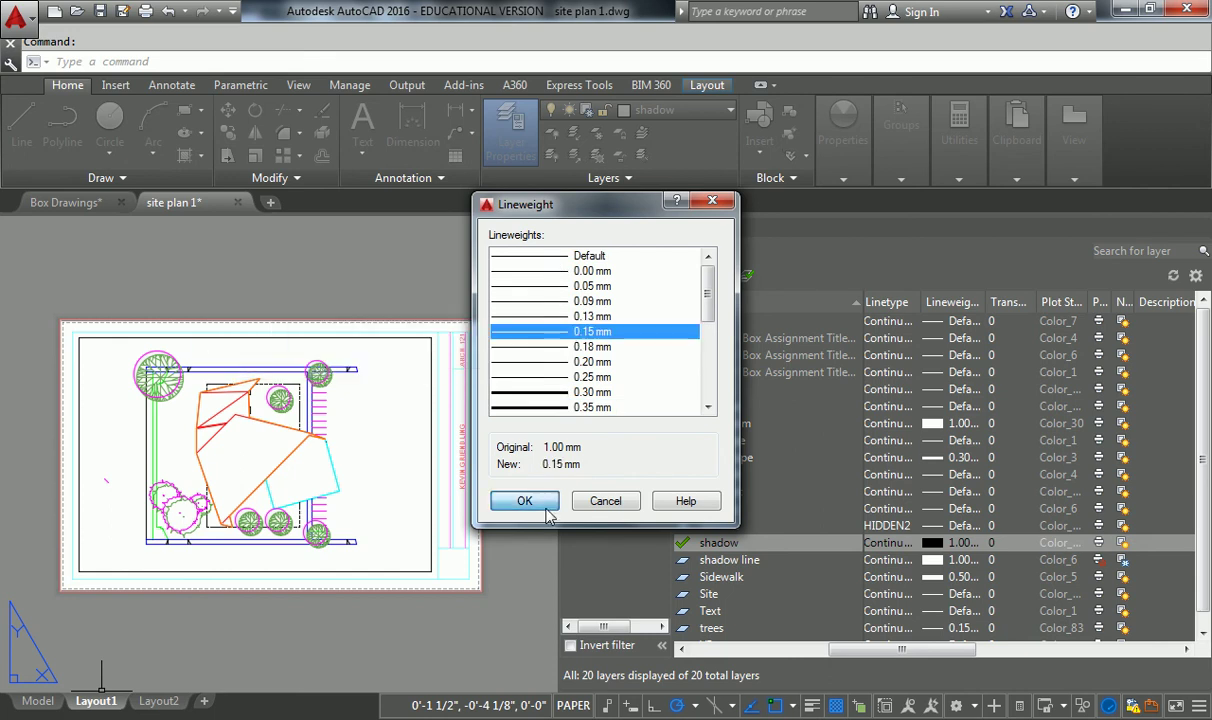
pyautogui.click(524, 498)
pyautogui.press('Escape')
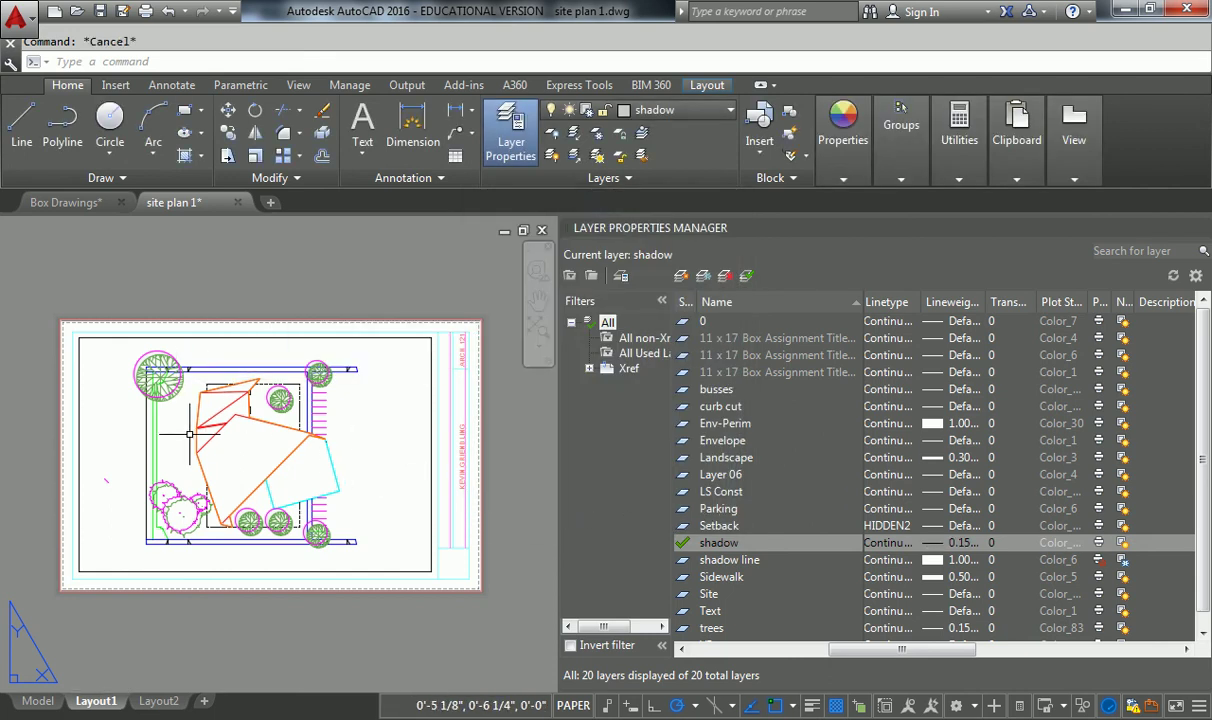
# Step: Preview the plot of Layout1 to check the tree shadows with the revised shadow layer settings, and cancel plotting
pyautogui.rightClick(101, 706)
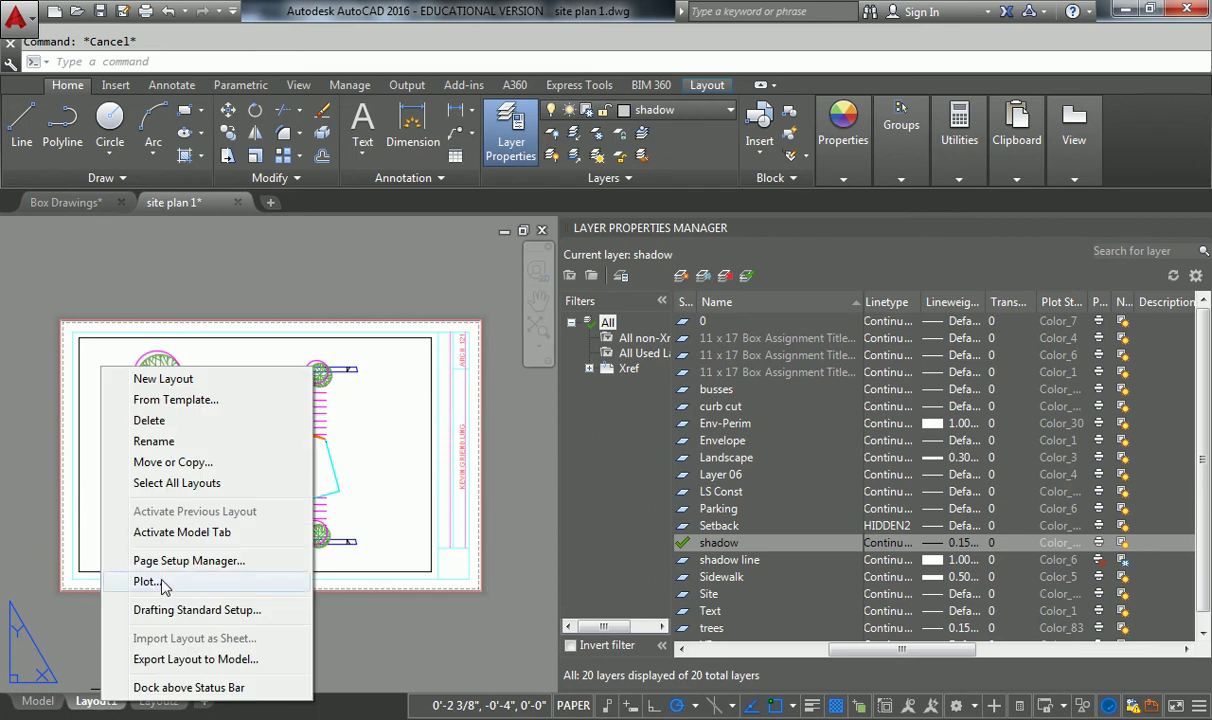
pyautogui.click(152, 579)
pyautogui.click(293, 599)
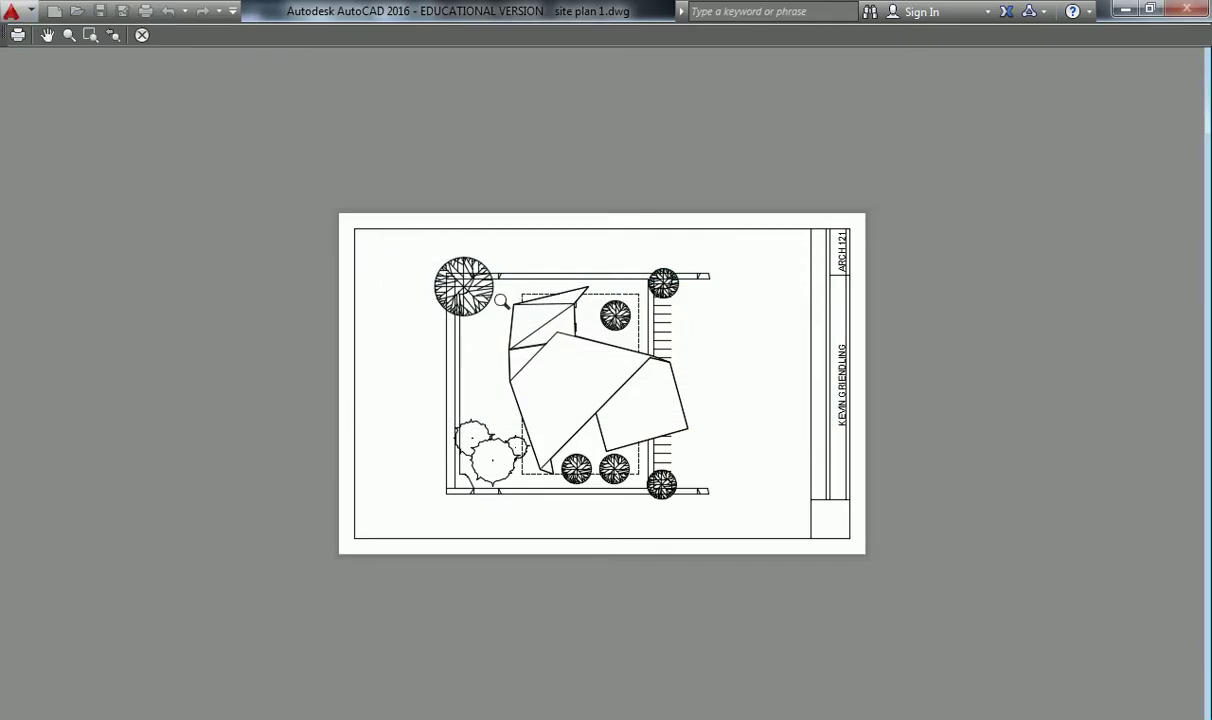
pyautogui.scroll(6, 649, 303)
pyautogui.scroll(-4, 576, 290)
pyautogui.press('Escape')
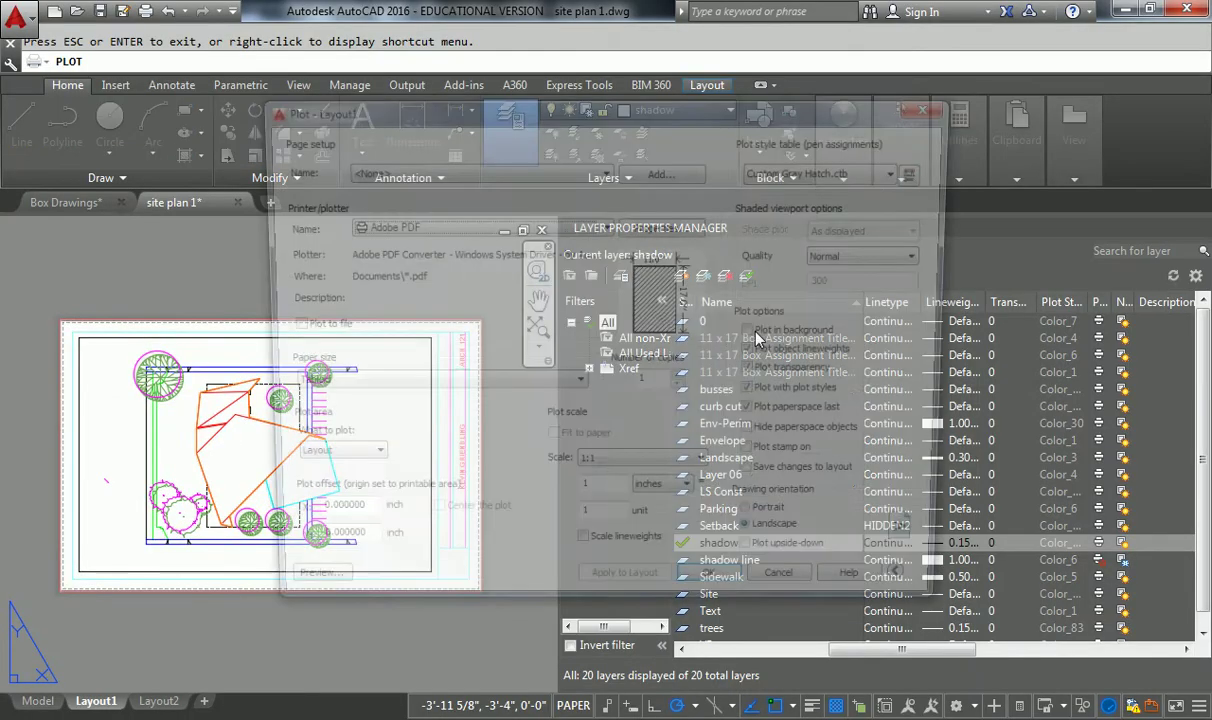
pyautogui.press('Escape')
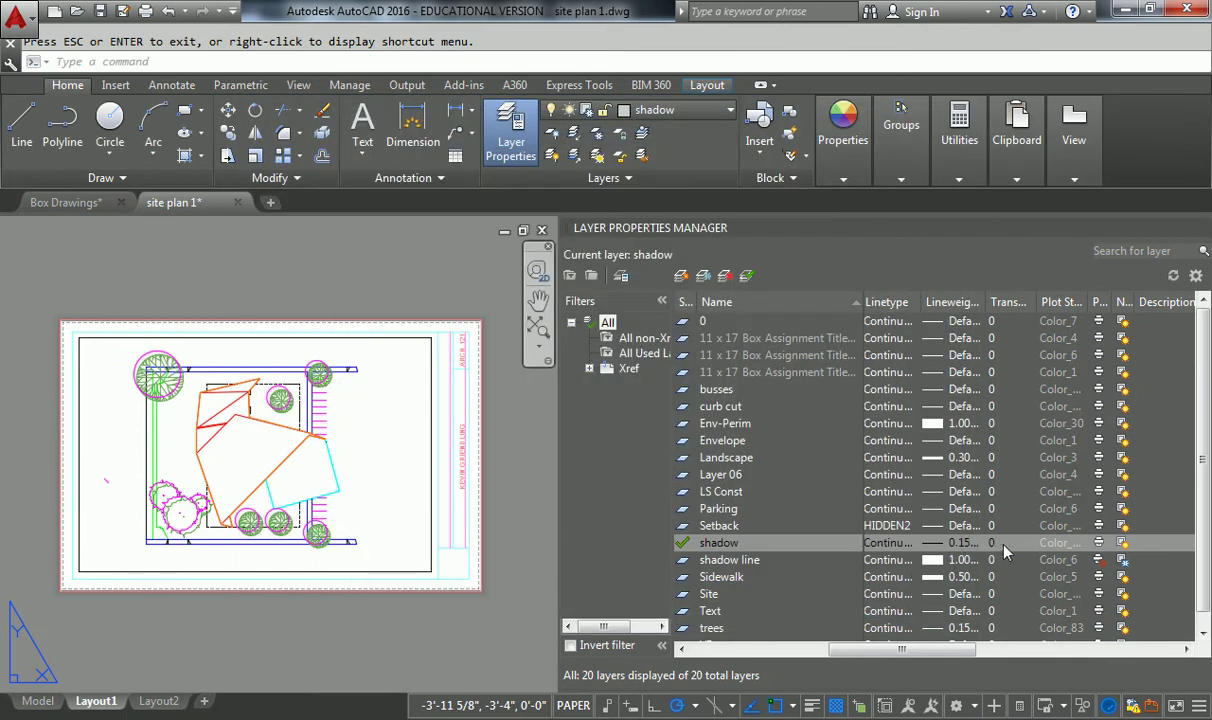
# Step: Set the transparency of the northwest tree's shadow hatch to 50 in model space
pyautogui.moveTo(897, 655); pyautogui.dragTo(757, 650)
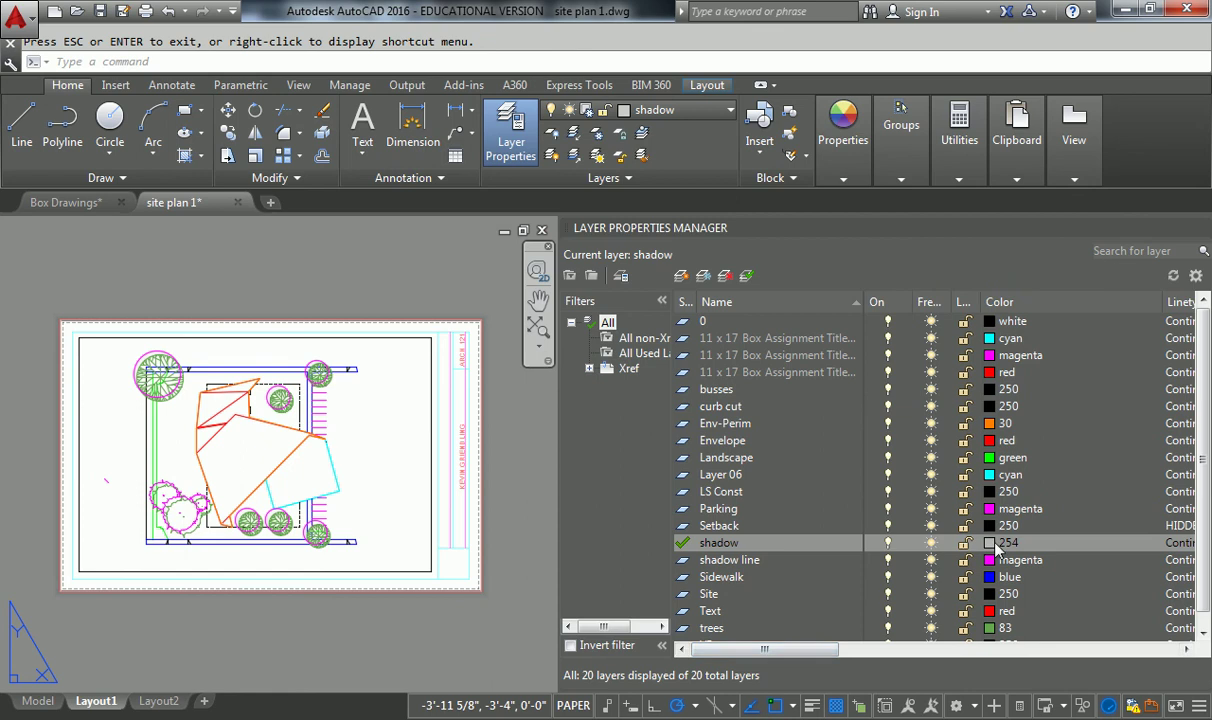
pyautogui.scroll(5, 157, 371)
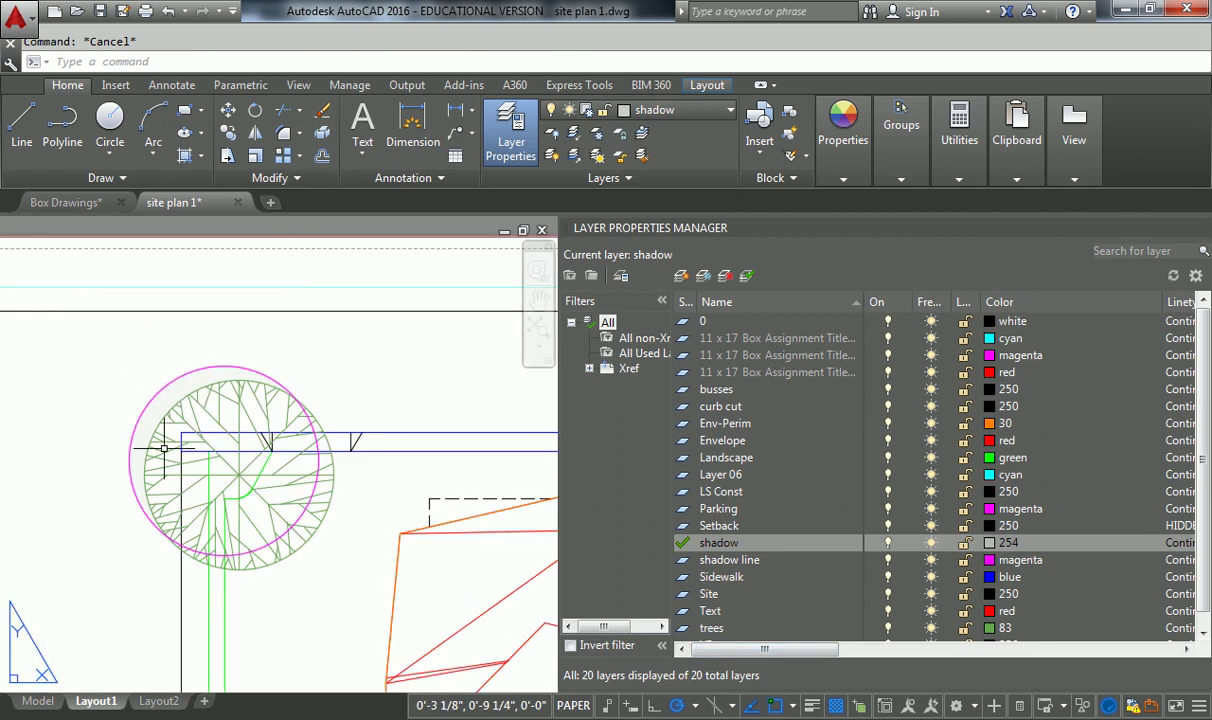
pyautogui.click(38, 700)
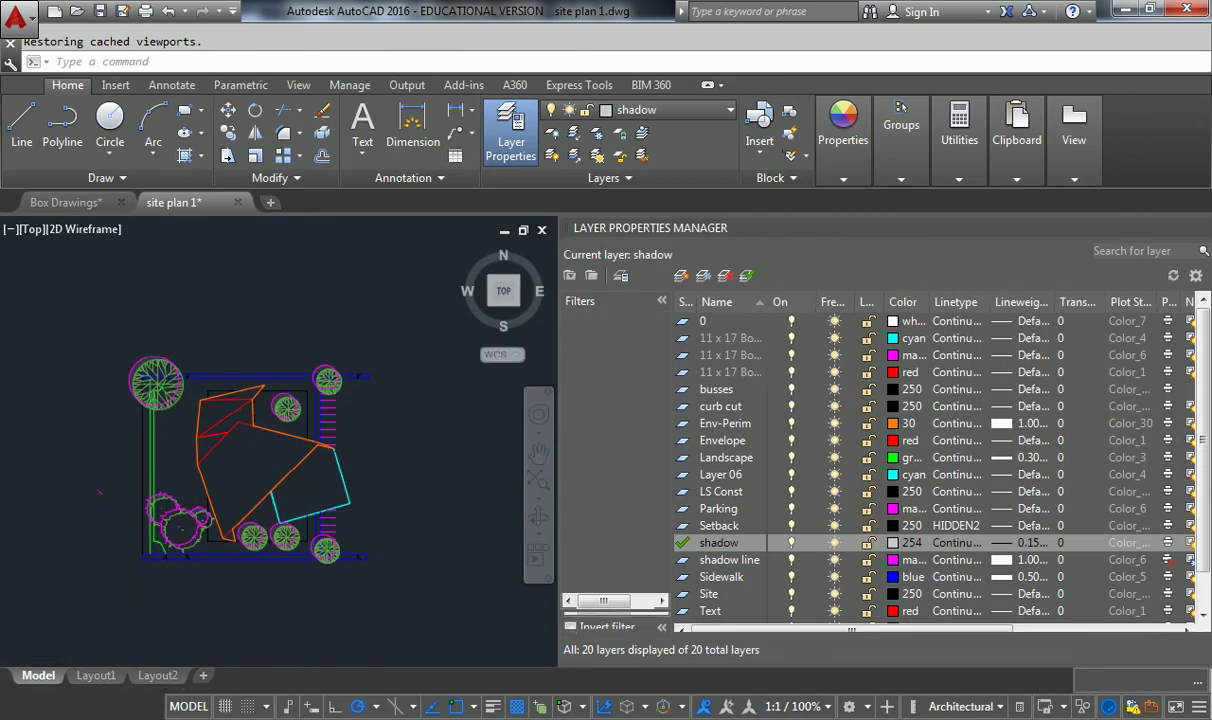
pyautogui.scroll(5, 141, 362)
pyautogui.click(183, 357)
pyautogui.click(183, 357)
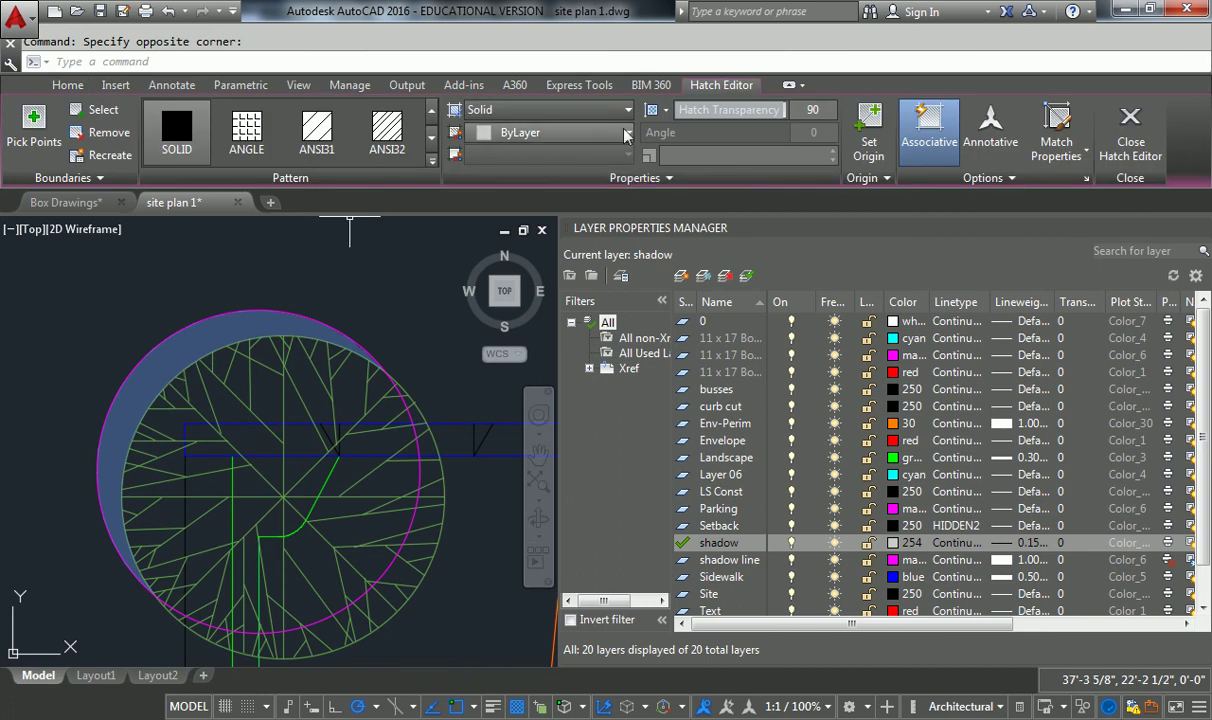
pyautogui.click(820, 117)
pyautogui.press('Escape')
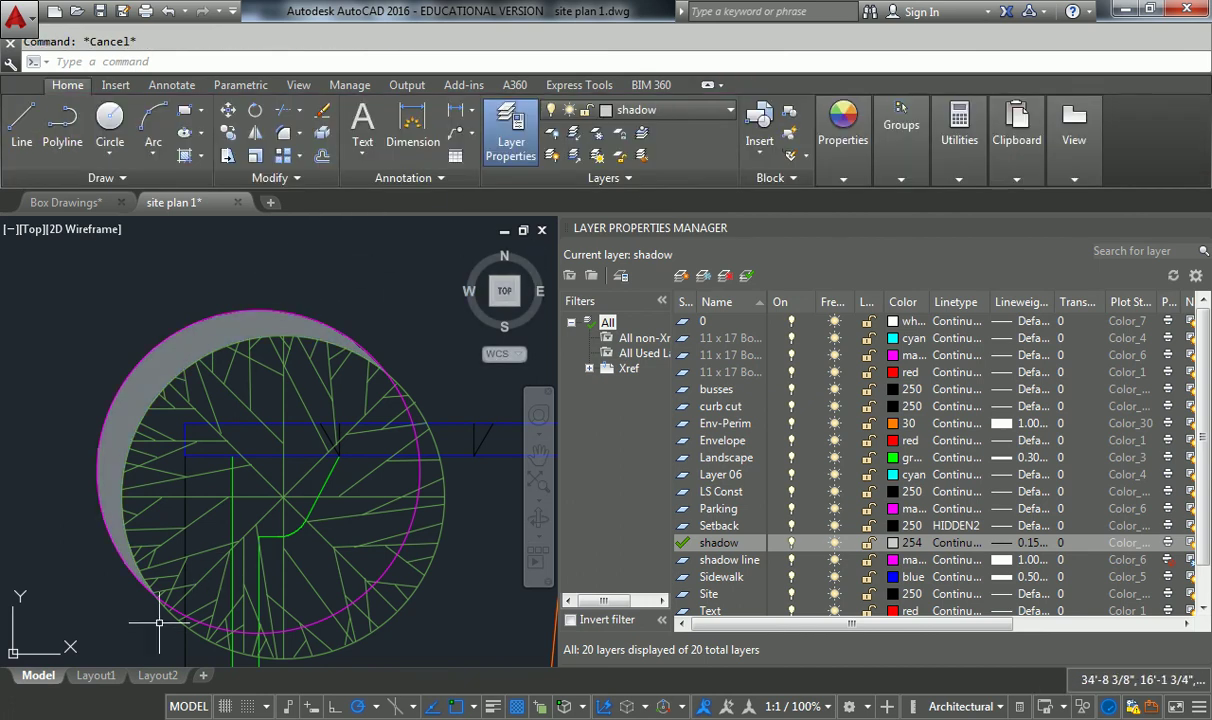
# Step: Preview the plot of Layout1 again to check the shadow hatch with its new transparency
pyautogui.rightClick(96, 675)
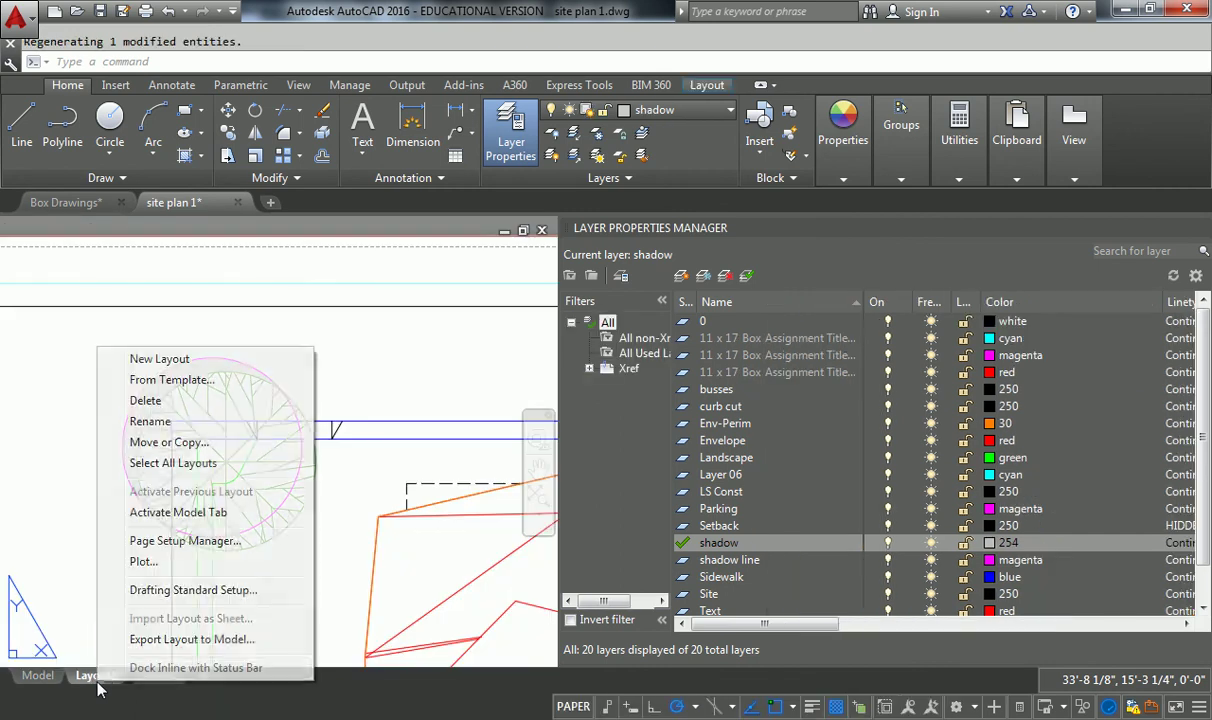
pyautogui.click(145, 563)
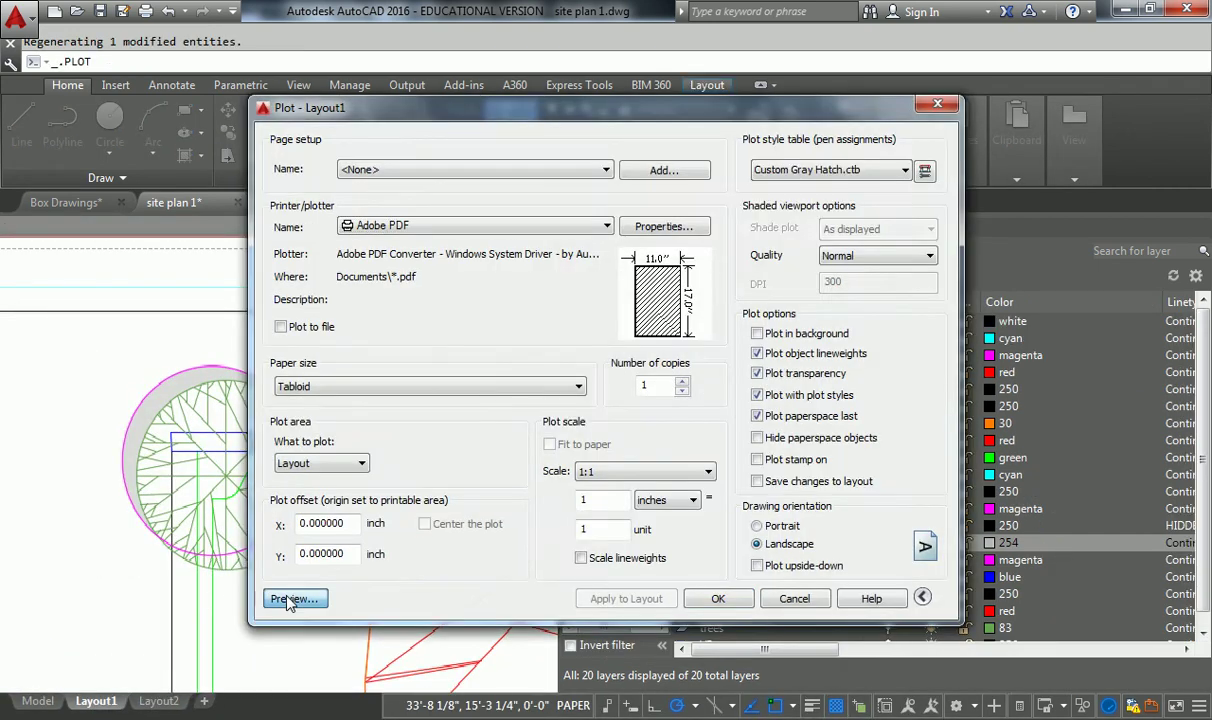
pyautogui.click(286, 599)
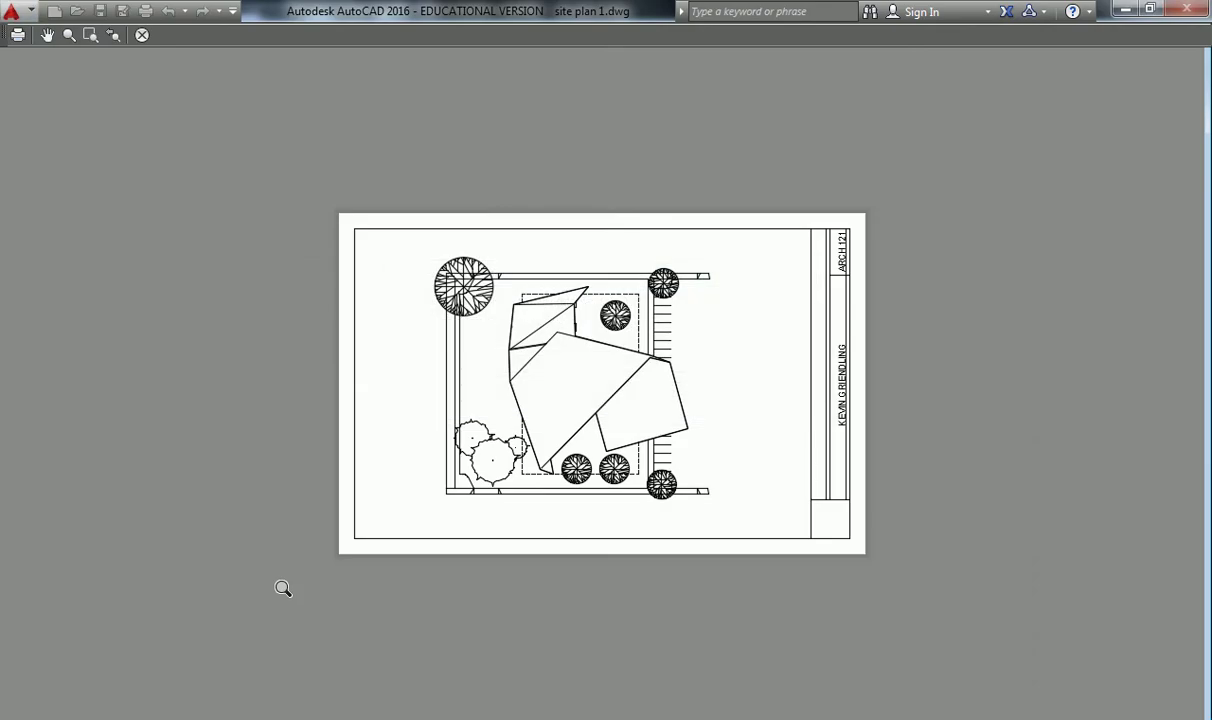
pyautogui.scroll(5, 493, 216)
pyautogui.rightClick(441, 352)
pyautogui.click(460, 366)
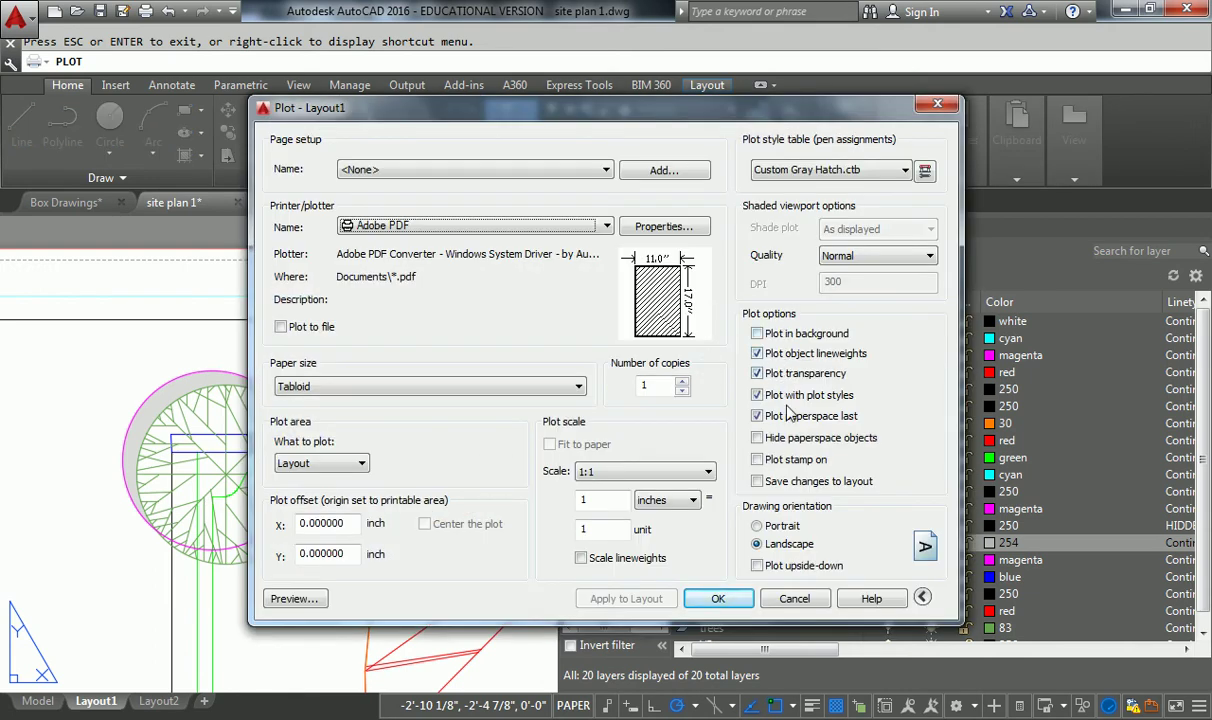
# Step: Review the Color 254 plot style in Custom Gray Hatch.ctb and save and close the table
pyautogui.click(924, 170)
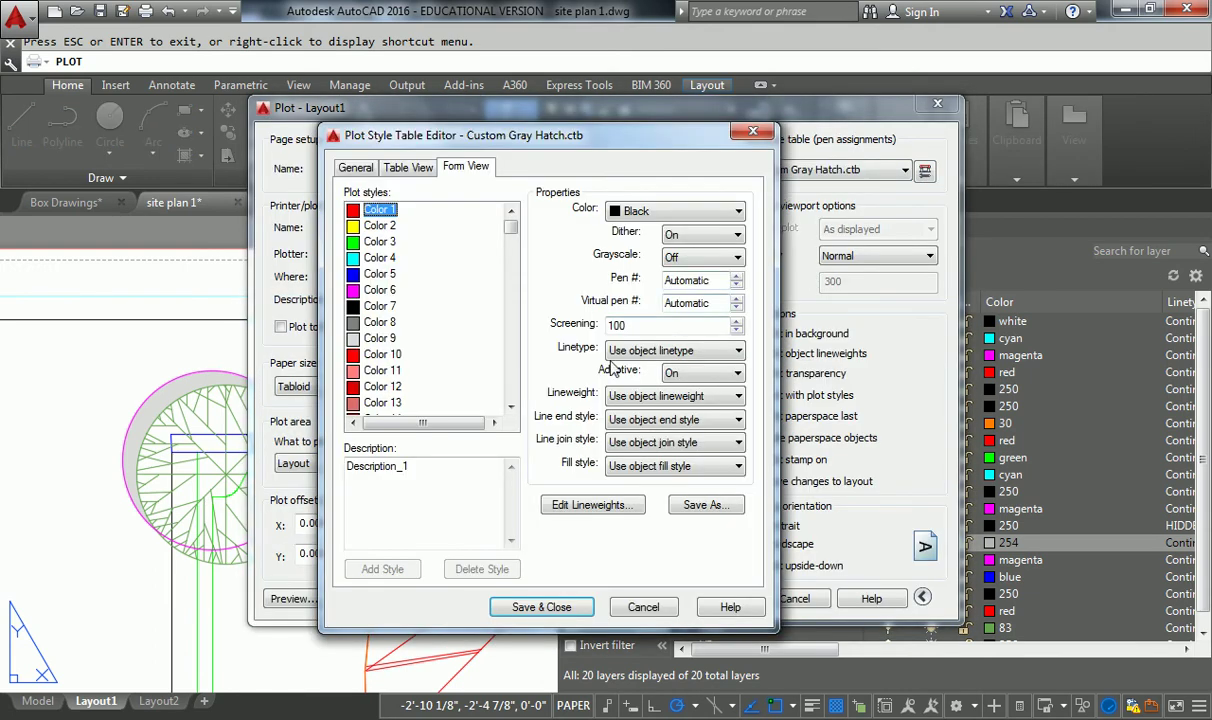
pyautogui.moveTo(515, 232); pyautogui.dragTo(512, 392)
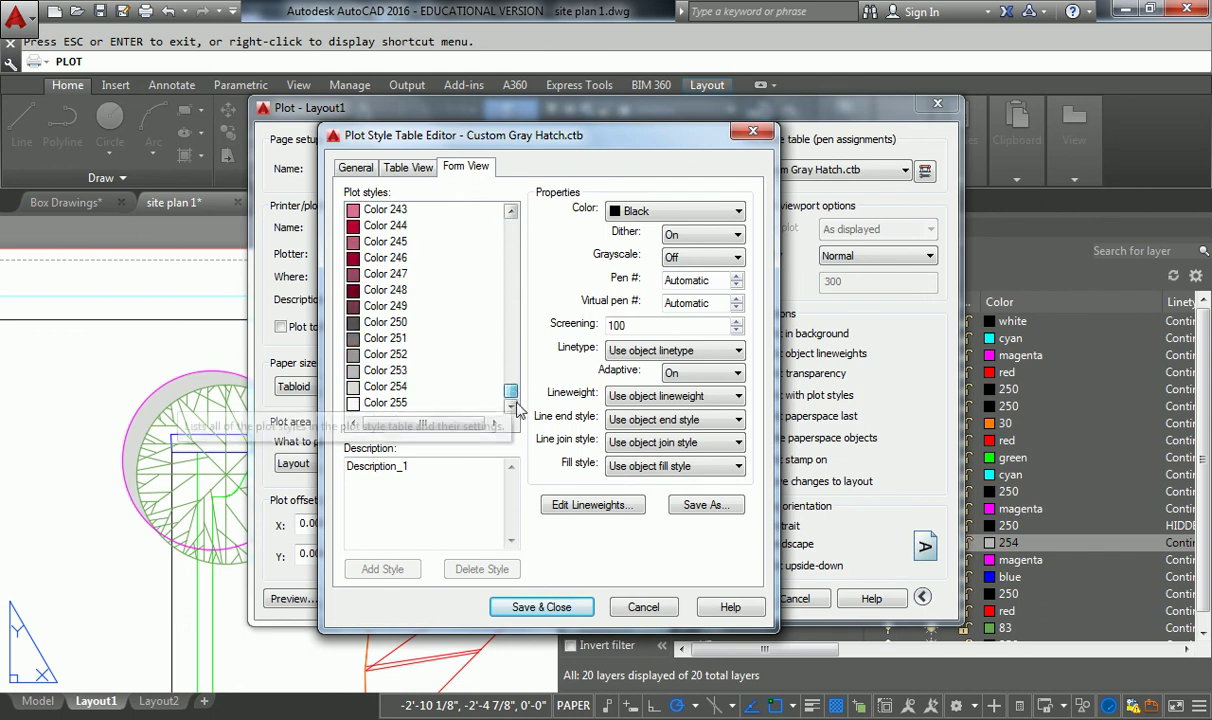
pyautogui.click(385, 386)
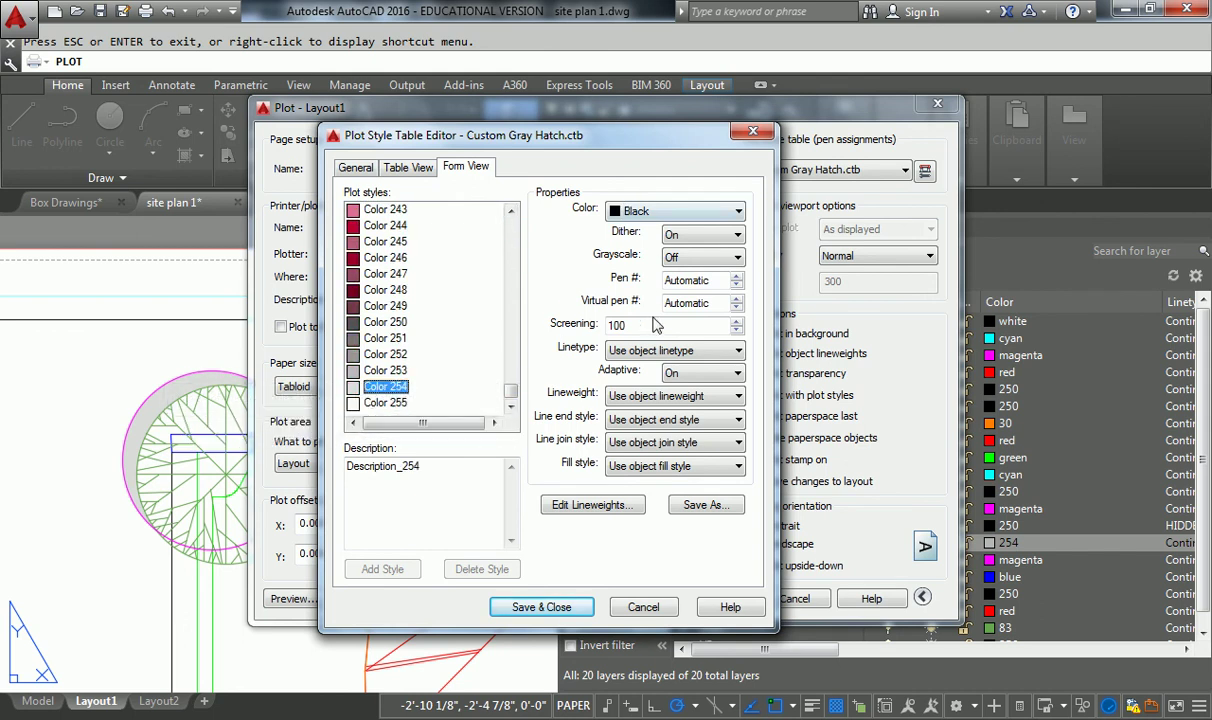
pyautogui.click(545, 607)
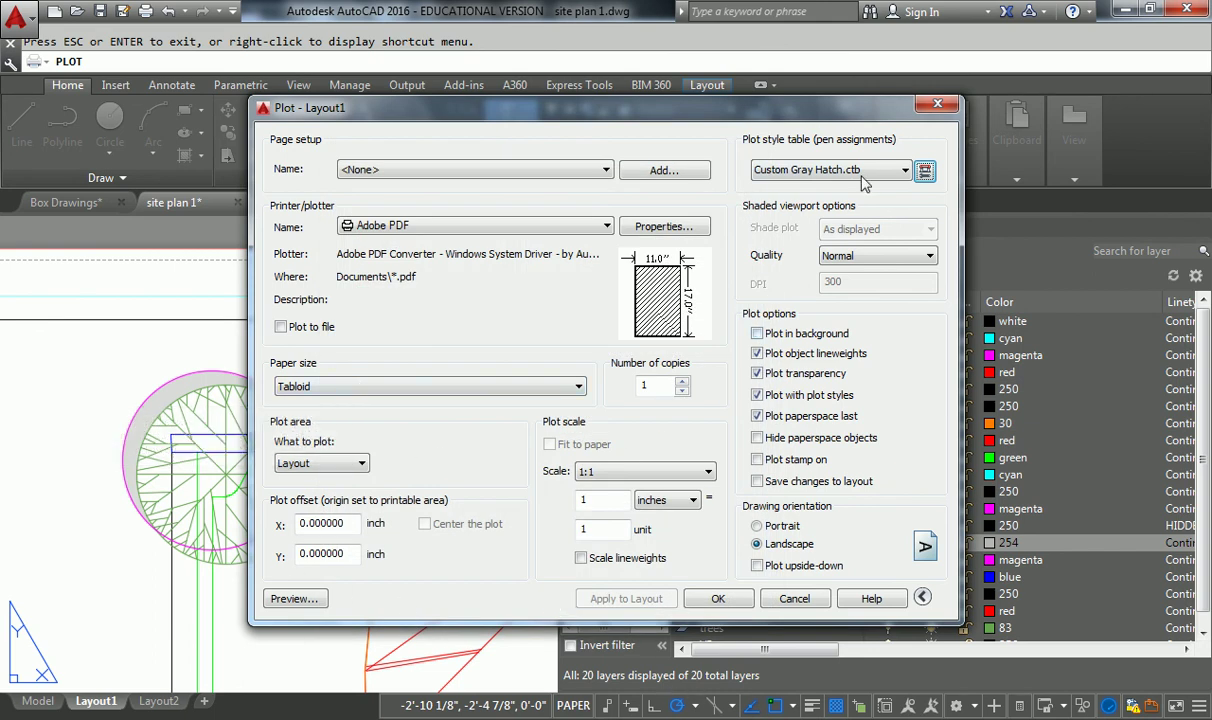
# Step: Preview Layout1 with the monochrome.ctb plot style table and cancel plotting
pyautogui.click(905, 170)
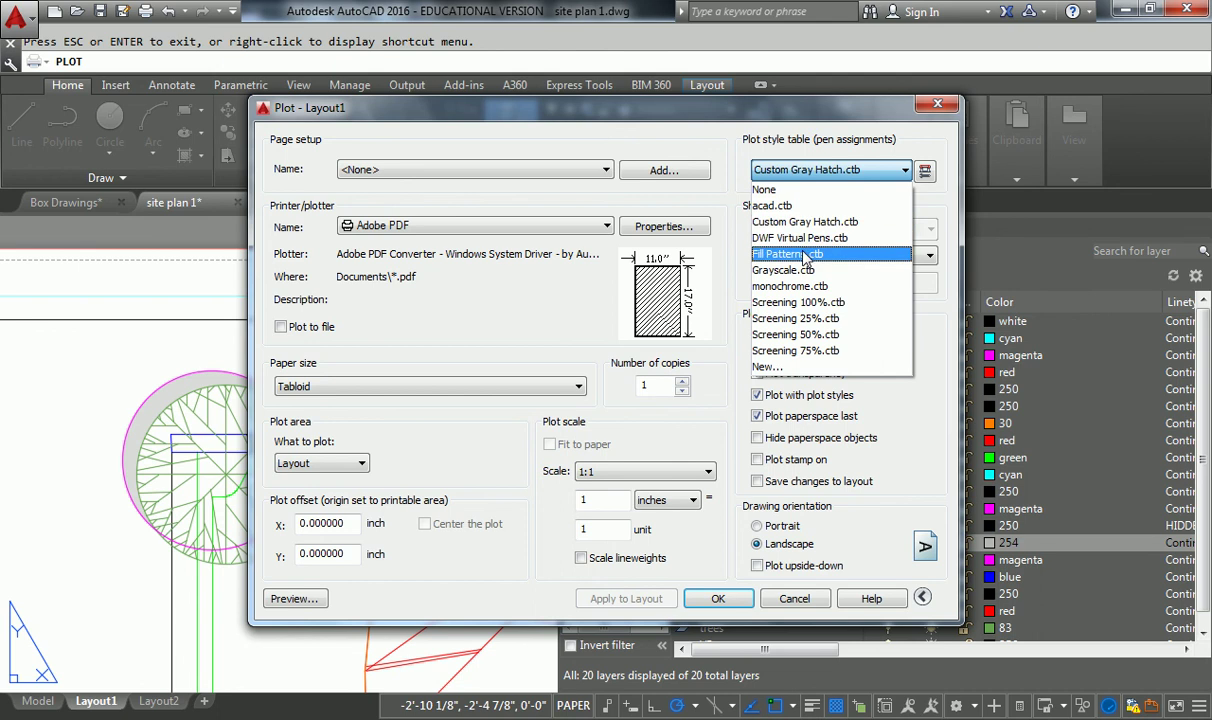
pyautogui.click(798, 288)
pyautogui.click(296, 596)
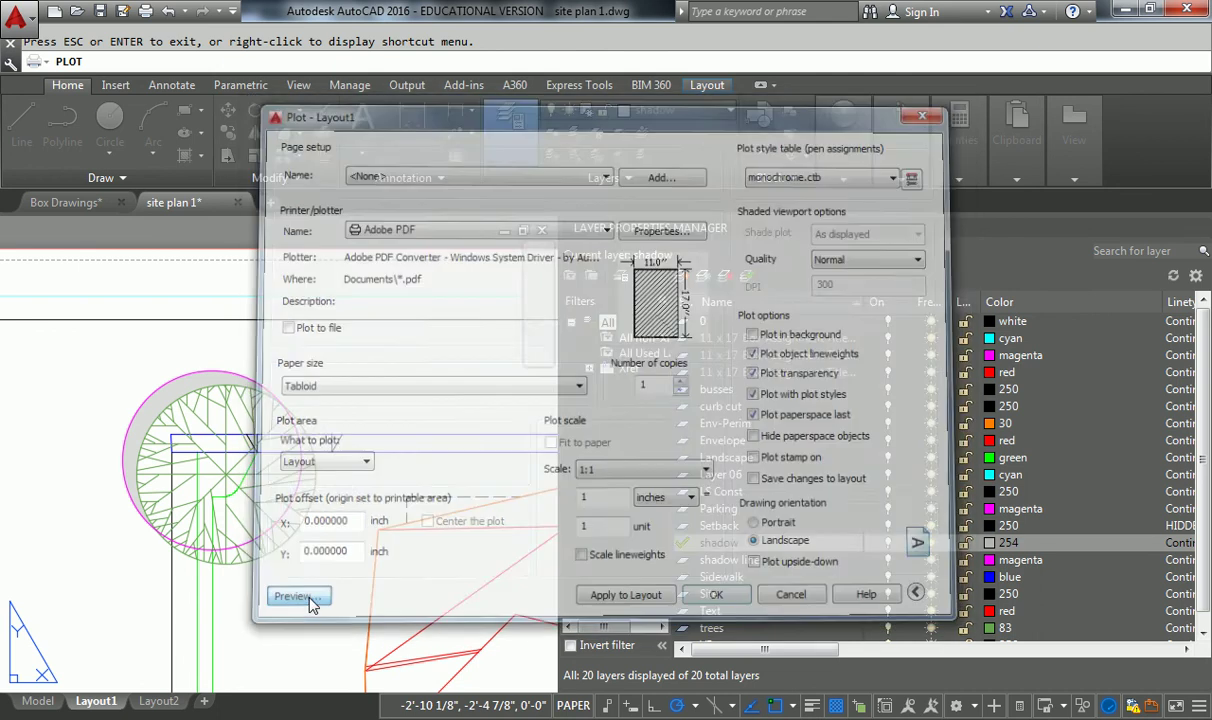
pyautogui.press('Escape')
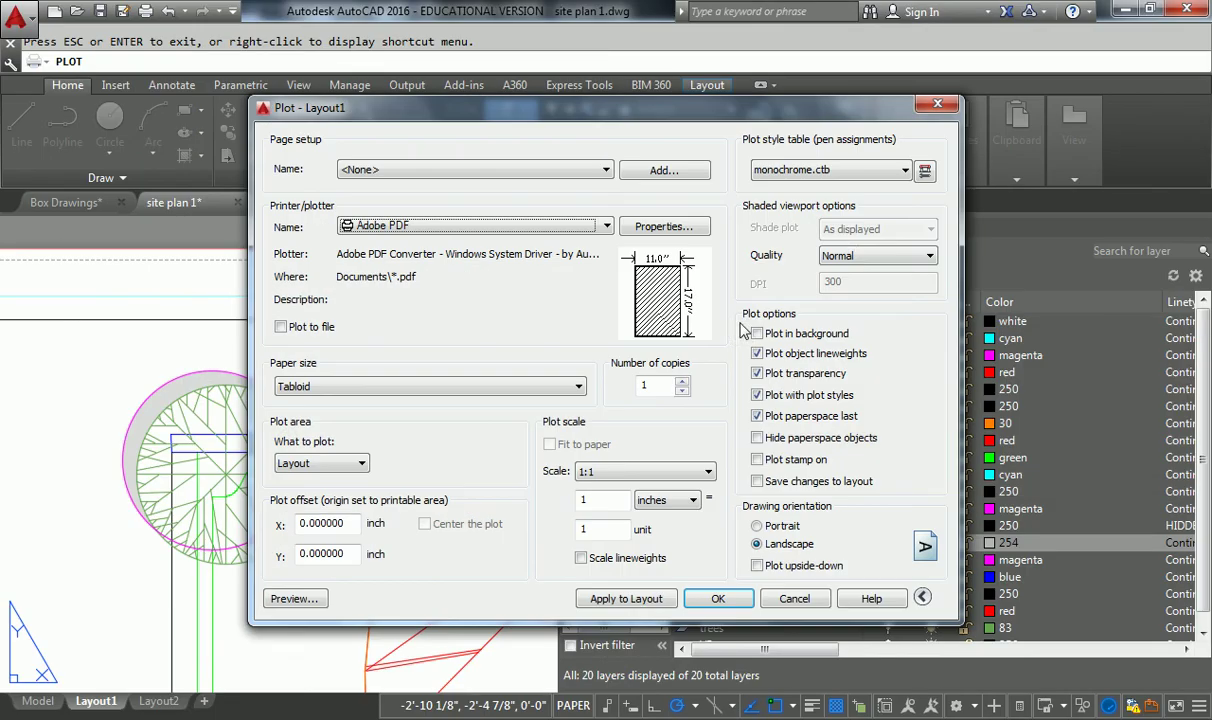
pyautogui.press('Escape')
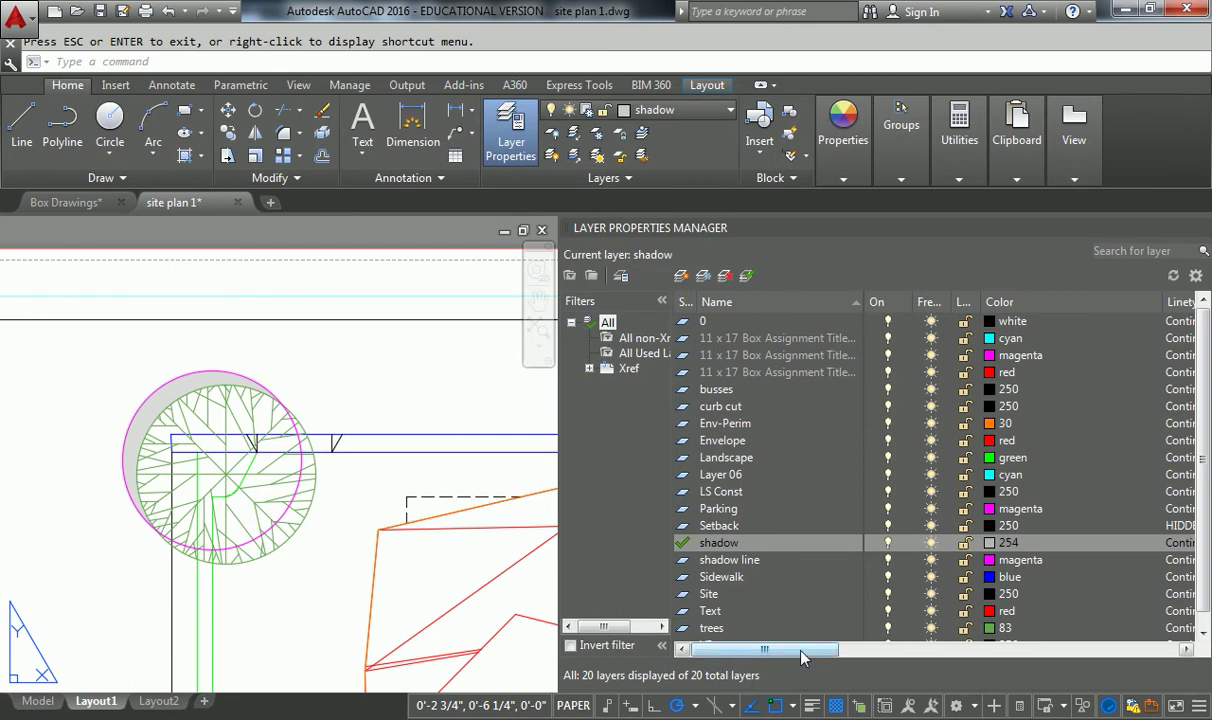
# Step: Check which layer the northwest tree's shadow hatch is on in model space
pyautogui.click(38, 700)
pyautogui.click(188, 341)
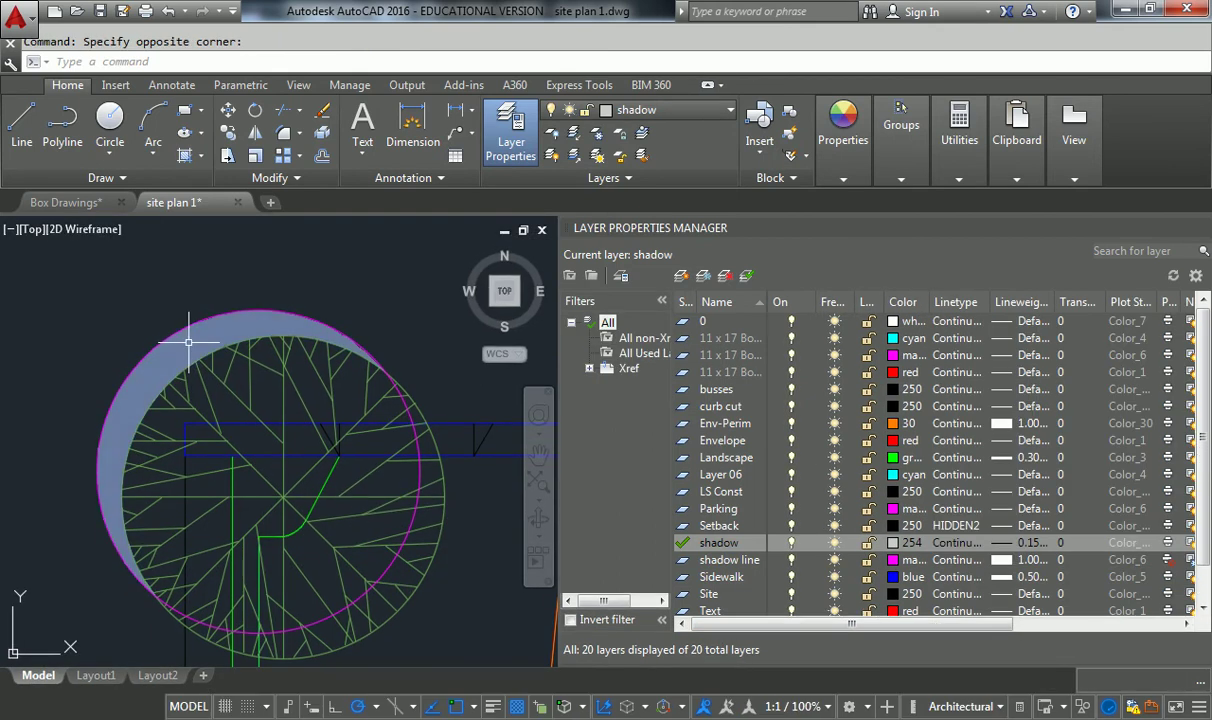
pyautogui.click(188, 341)
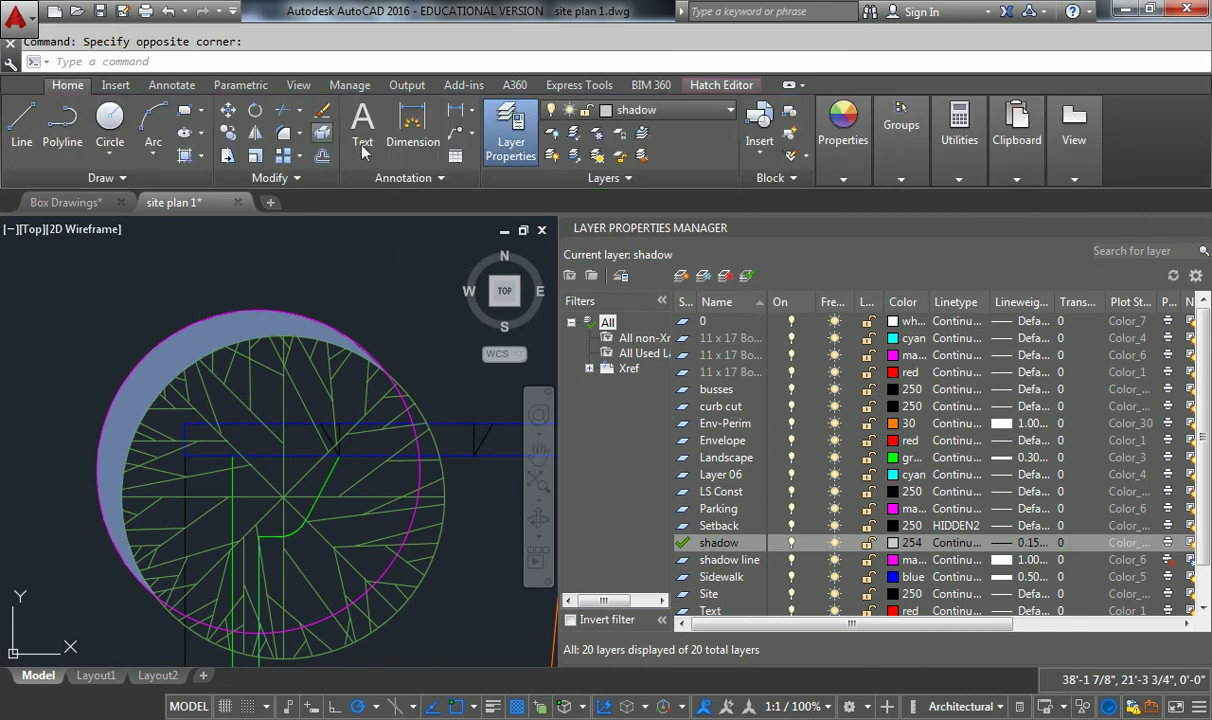
pyautogui.click(622, 112)
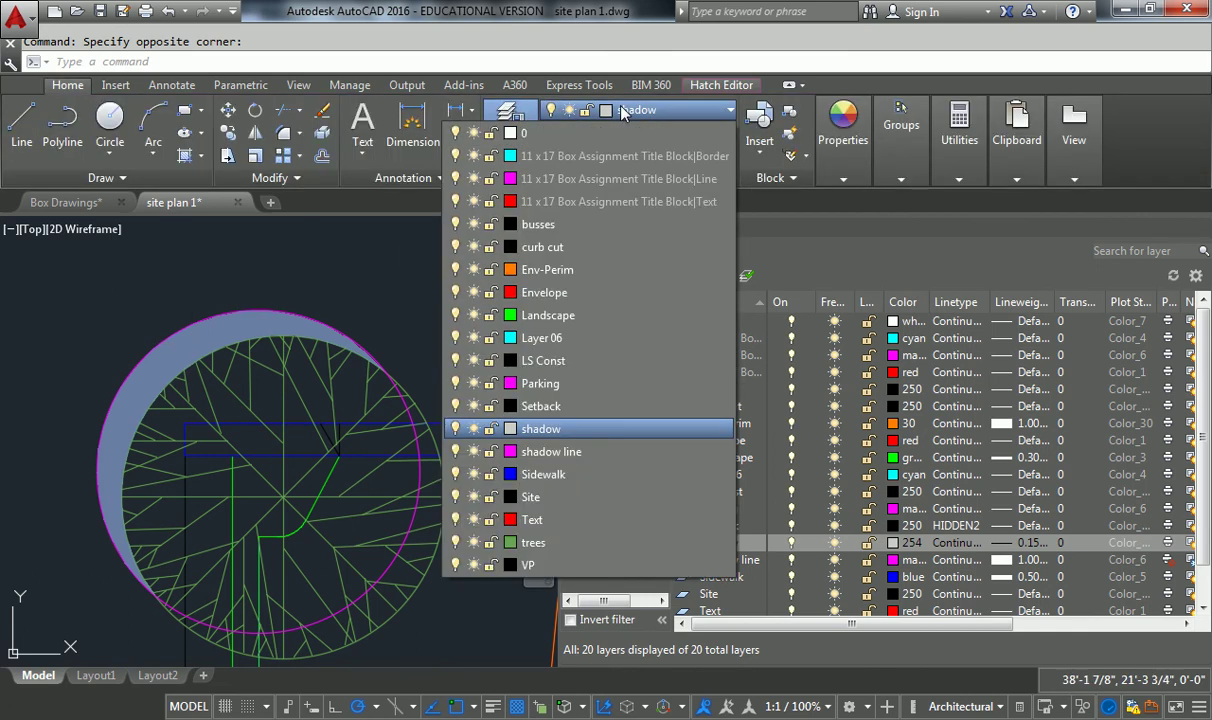
pyautogui.click(622, 112)
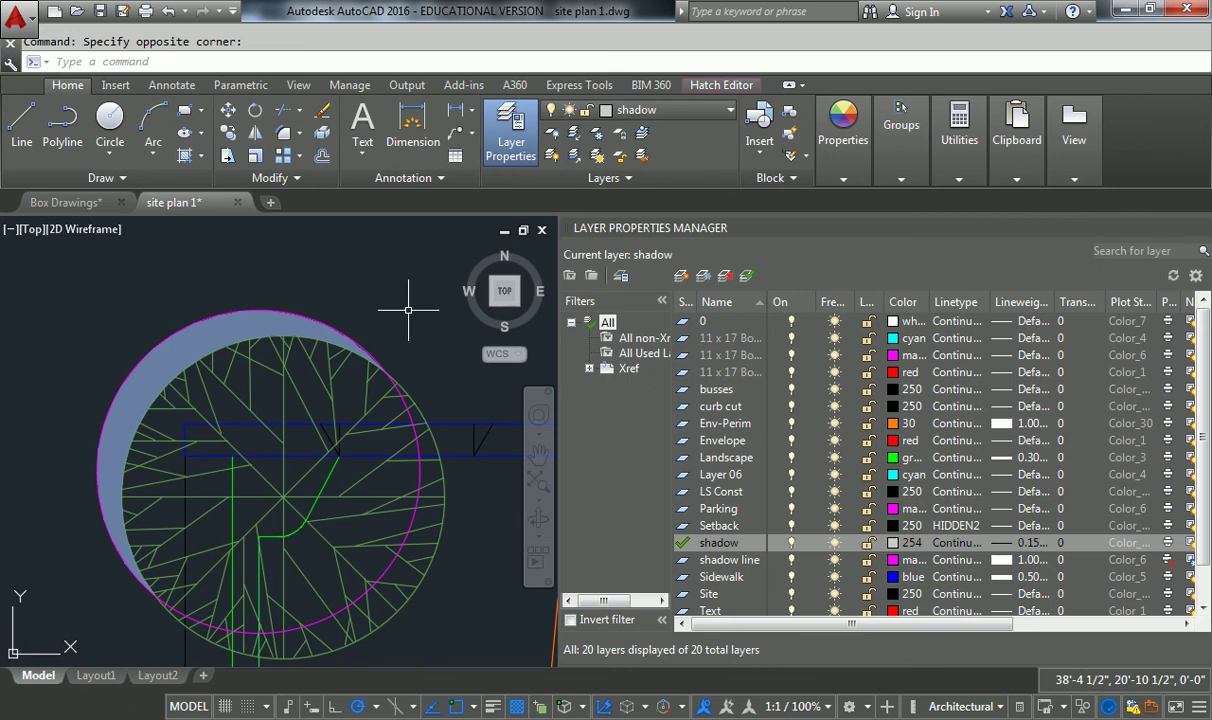
pyautogui.moveTo(223, 337); pyautogui.dragTo(170, 343, button='middle')
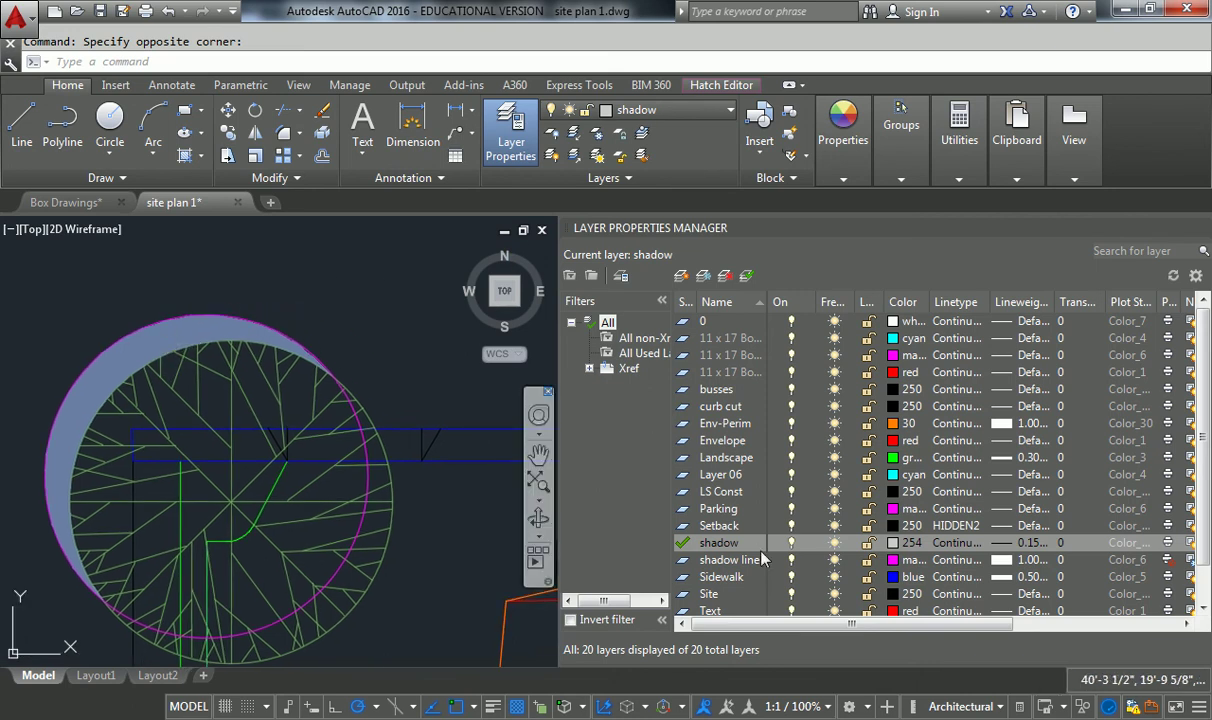